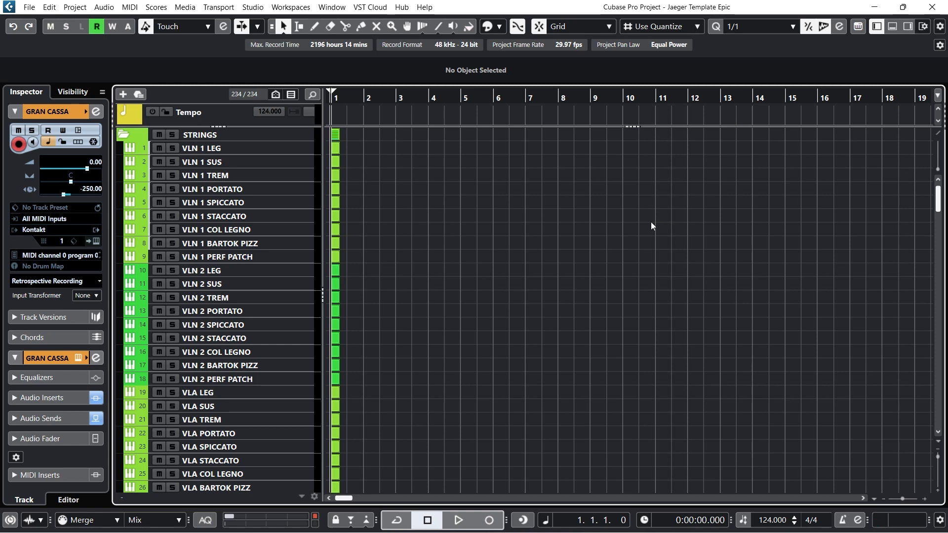
Examine the instrument tracks from the STRINGS folder down to SFX and back up to the first violins
scroll(465, 215, down, 20)
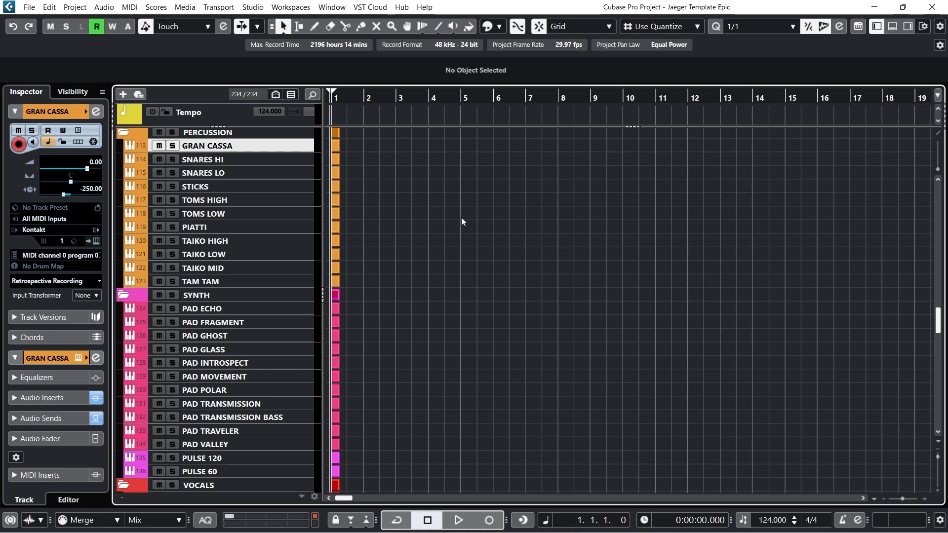
scroll(462, 219, down, 4)
scroll(462, 220, down, 6)
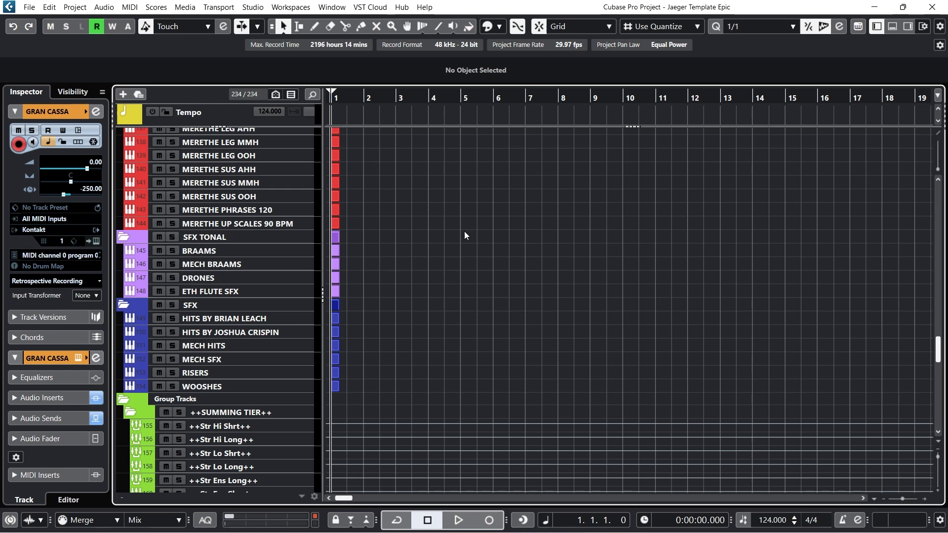
scroll(464, 235, up, 2)
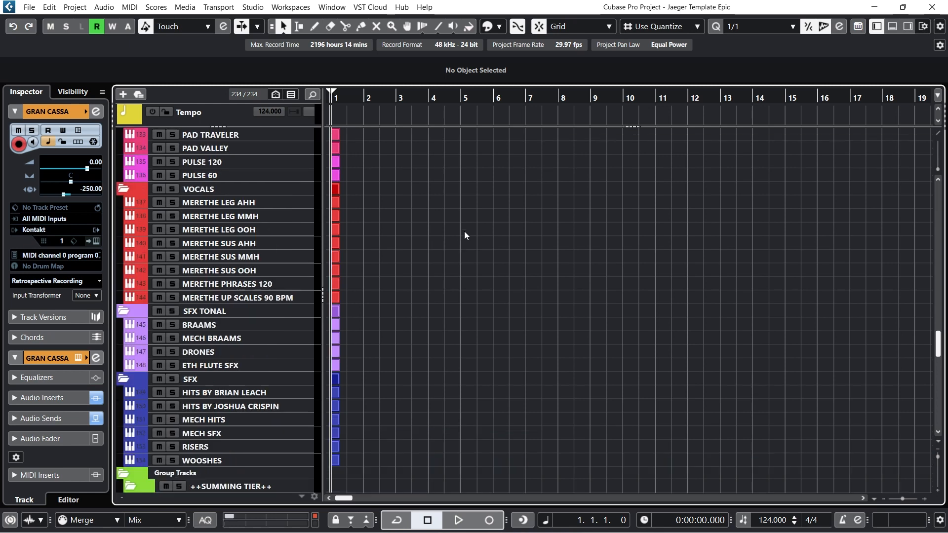
scroll(465, 235, up, 2)
scroll(464, 236, up, 10)
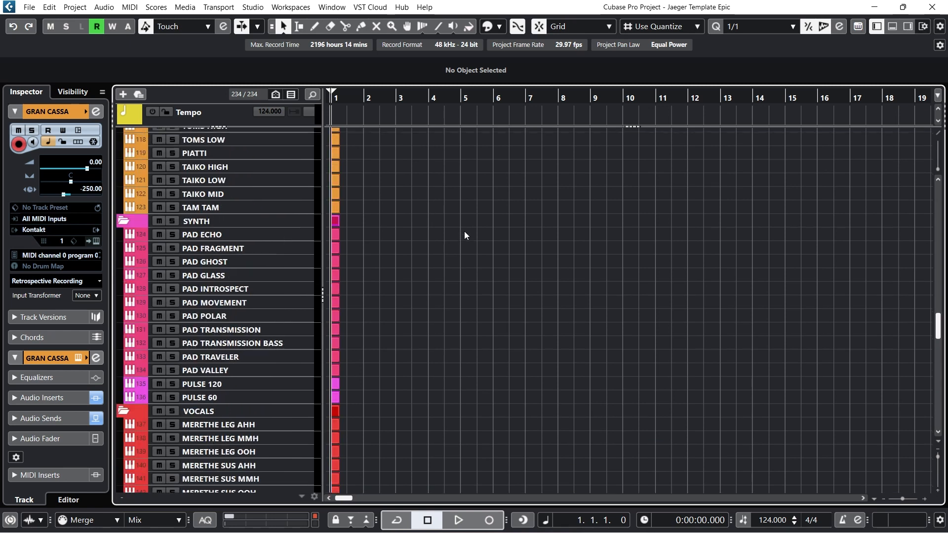
scroll(464, 232, up, 15)
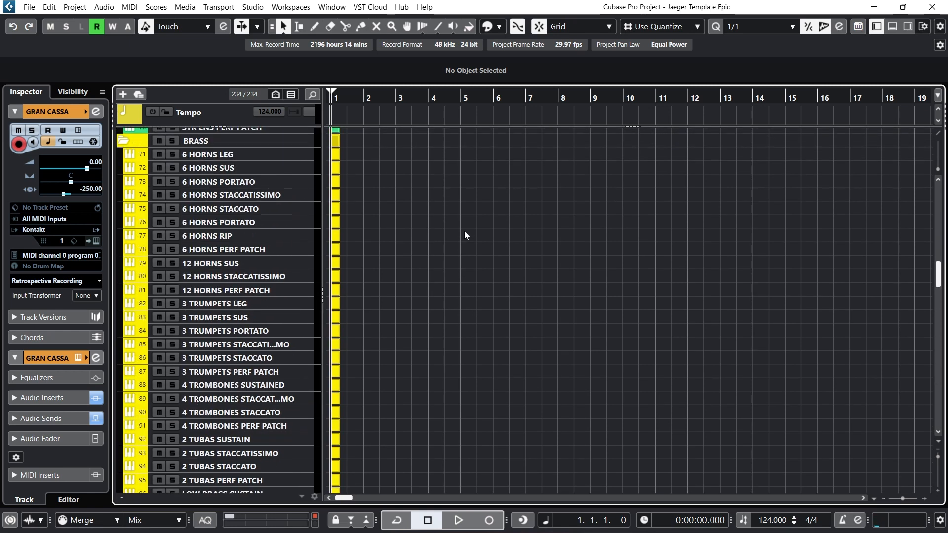
scroll(461, 235, up, 6)
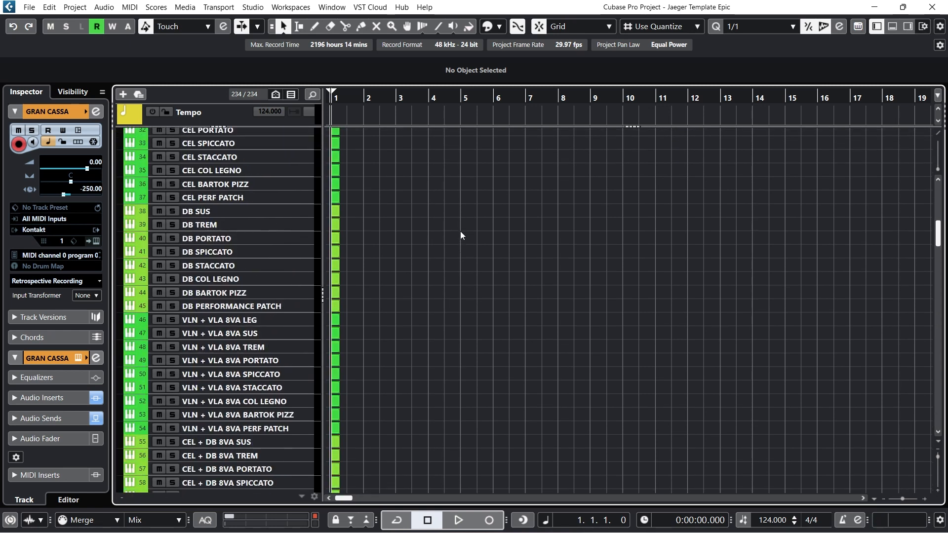
scroll(461, 236, up, 11)
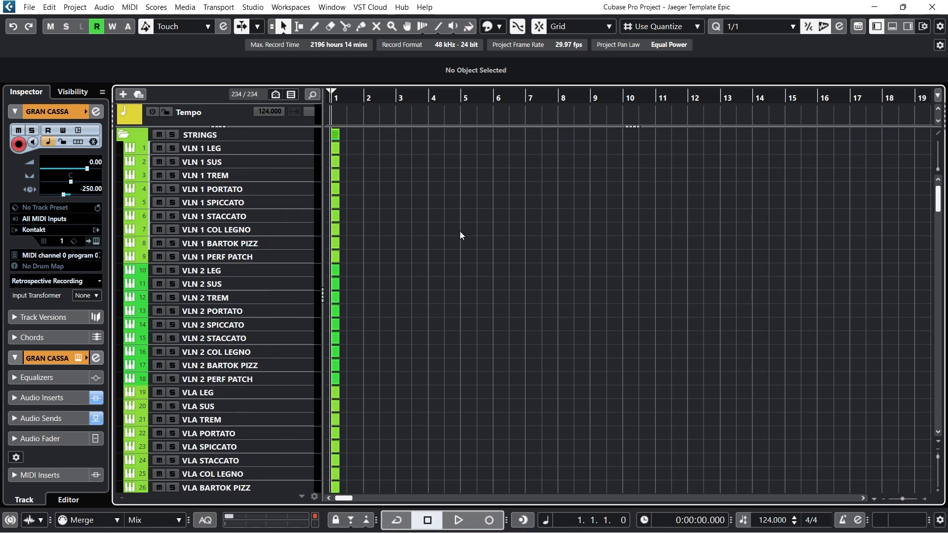
Examine the instrument folders down through SFX TONAL and SFX to the ++SUMMING TIER++ group tracks
scroll(401, 197, down, 20)
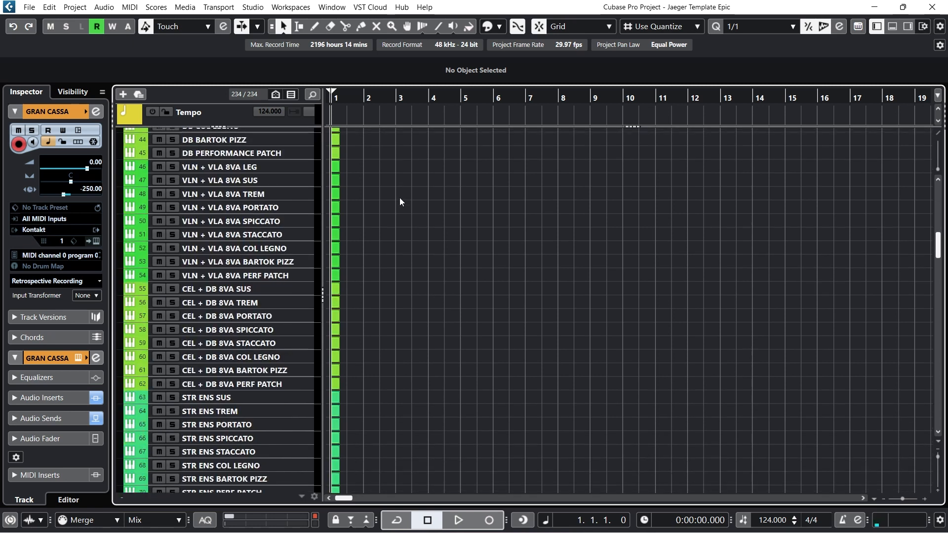
scroll(377, 207, down, 15)
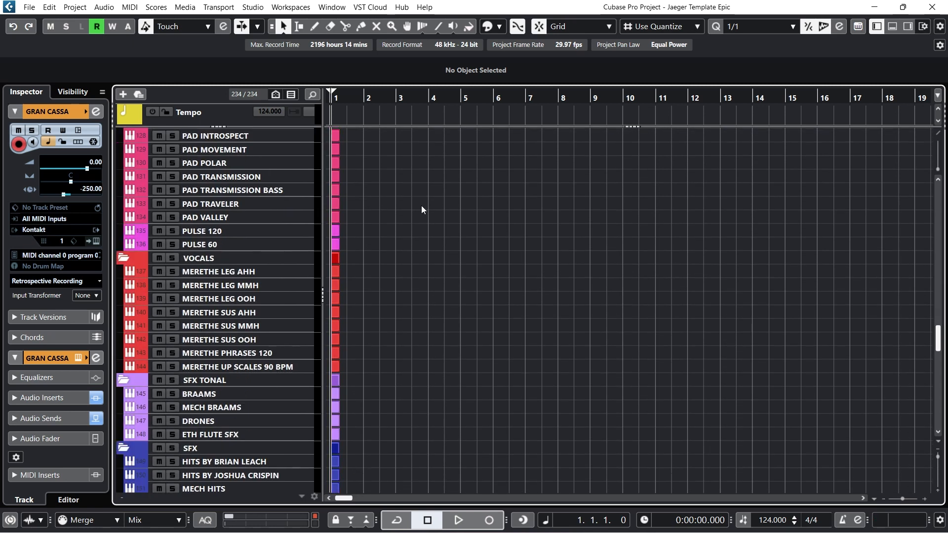
scroll(421, 206, down, 7)
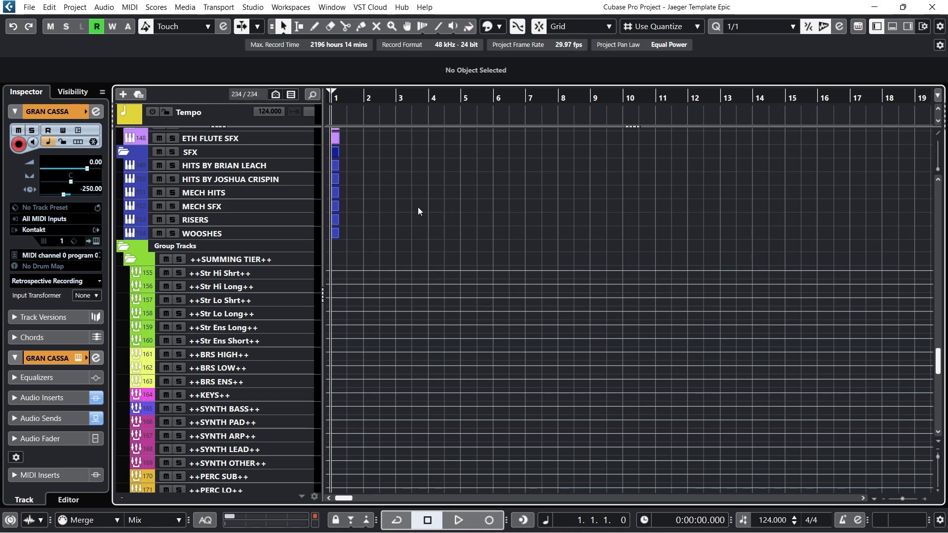
scroll(417, 211, up, 4)
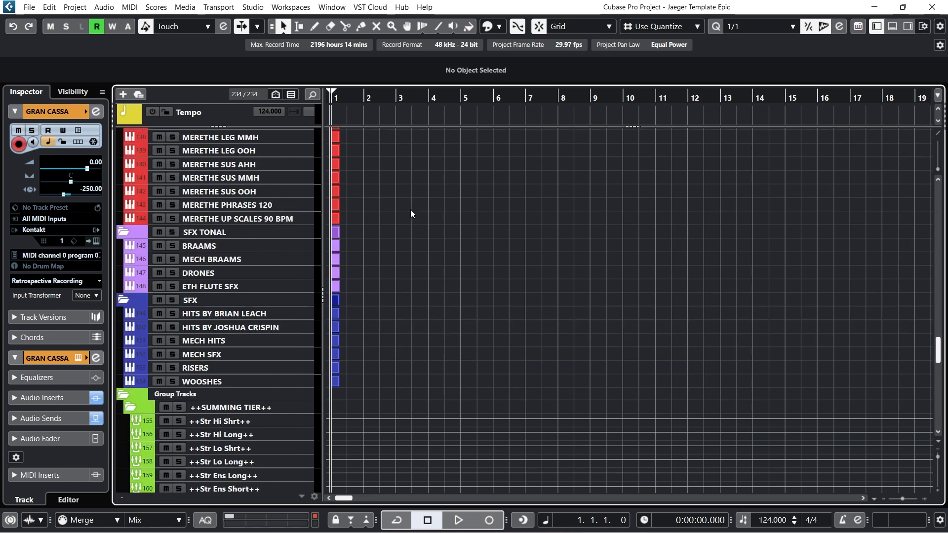
scroll(410, 210, down, 2)
scroll(409, 211, down, 2)
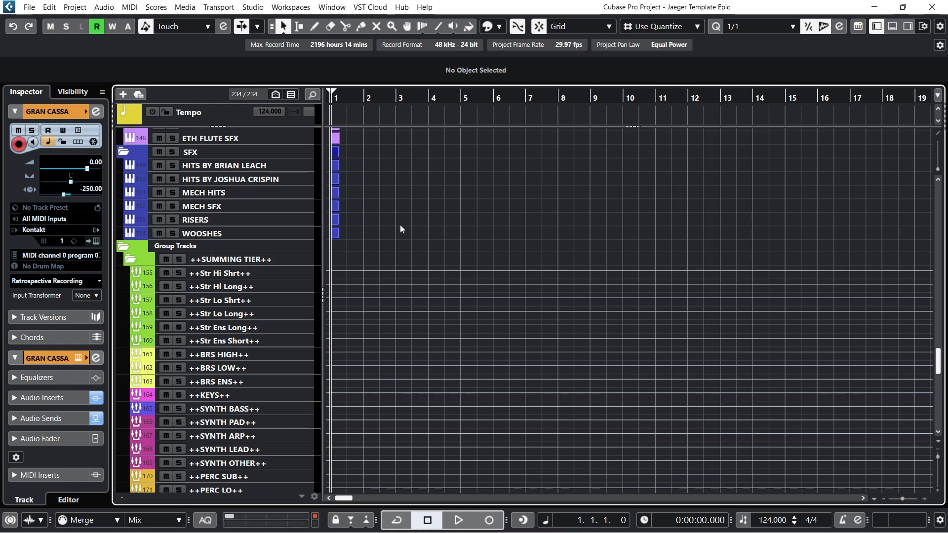
Expand the +++STEMS+++ folder below the FX channels to show its stem group tracks
scroll(400, 224, down, 12)
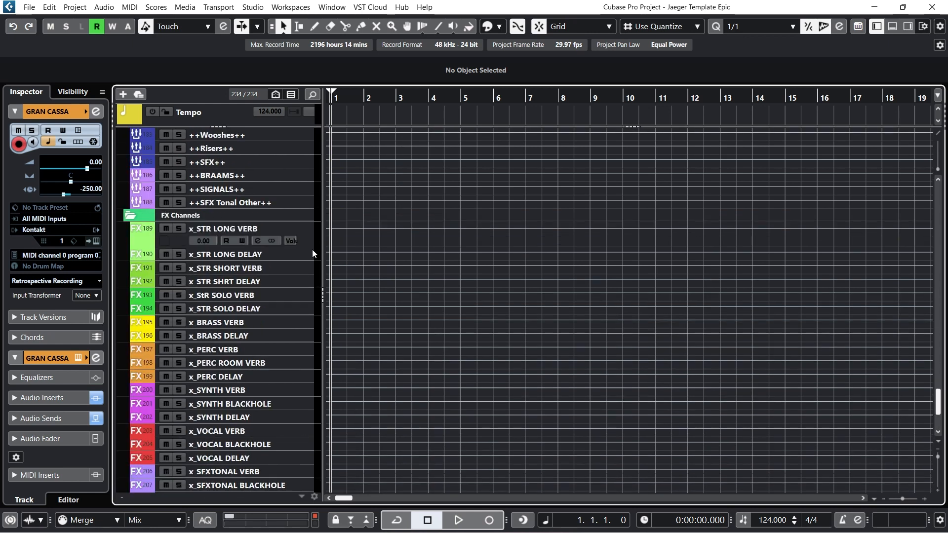
scroll(312, 253, down, 3)
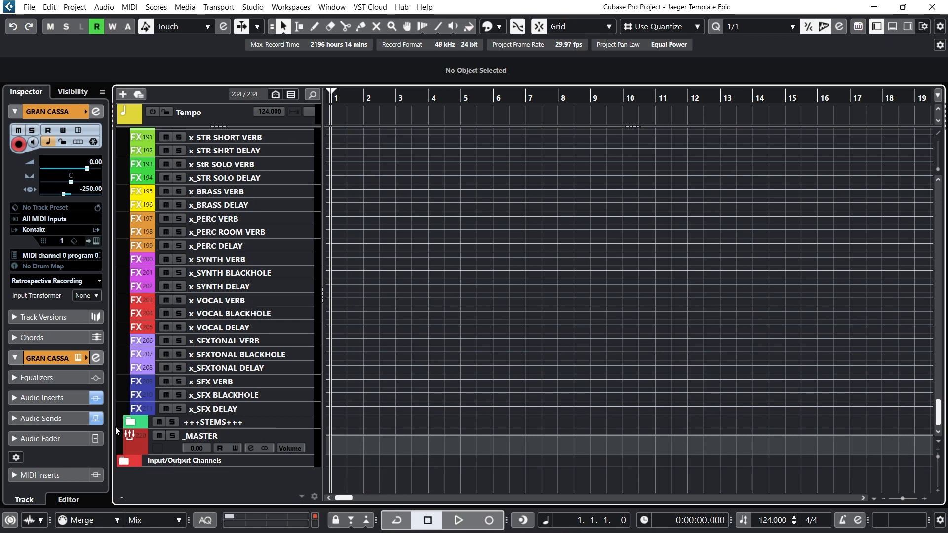
click(129, 423)
scroll(338, 360, down, 3)
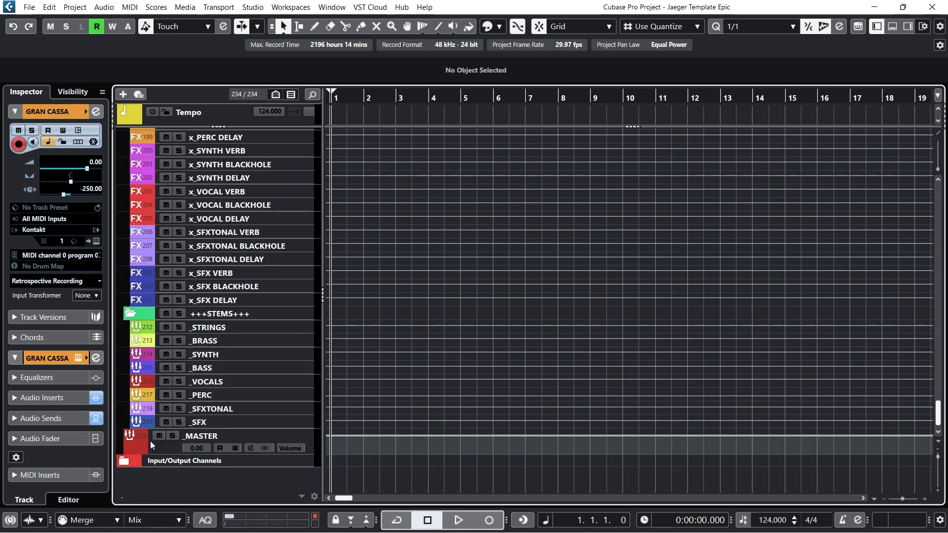
Inspect the insert effects in the _MASTER track's channel settings, and close the settings window
click(167, 446)
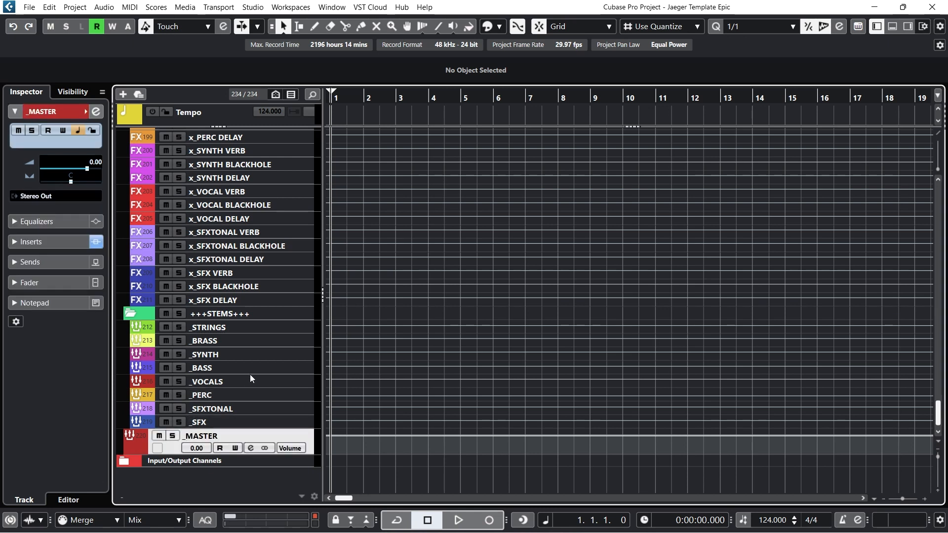
click(251, 448)
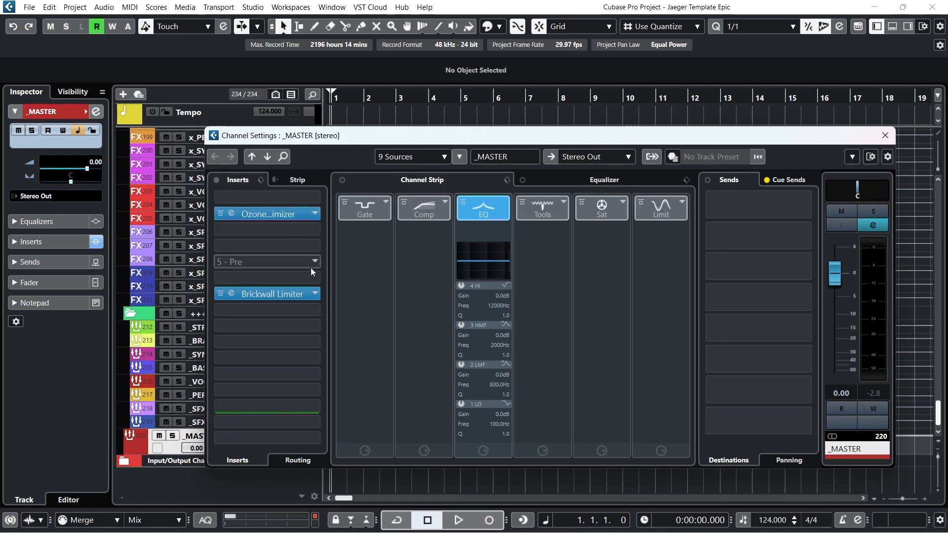
click(885, 135)
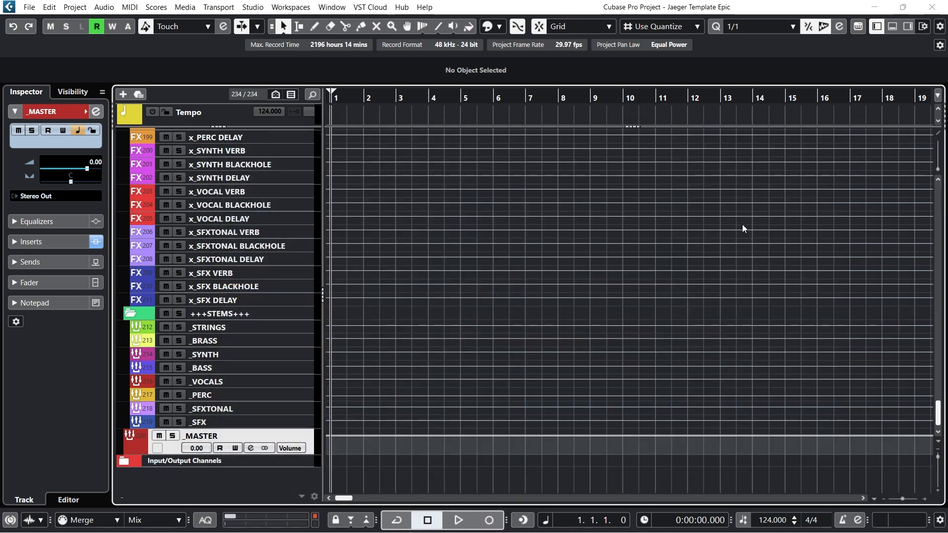
Expand the Input/Output Channels folder, inspect the Stereo Out channel, and collapse the folder again
click(124, 461)
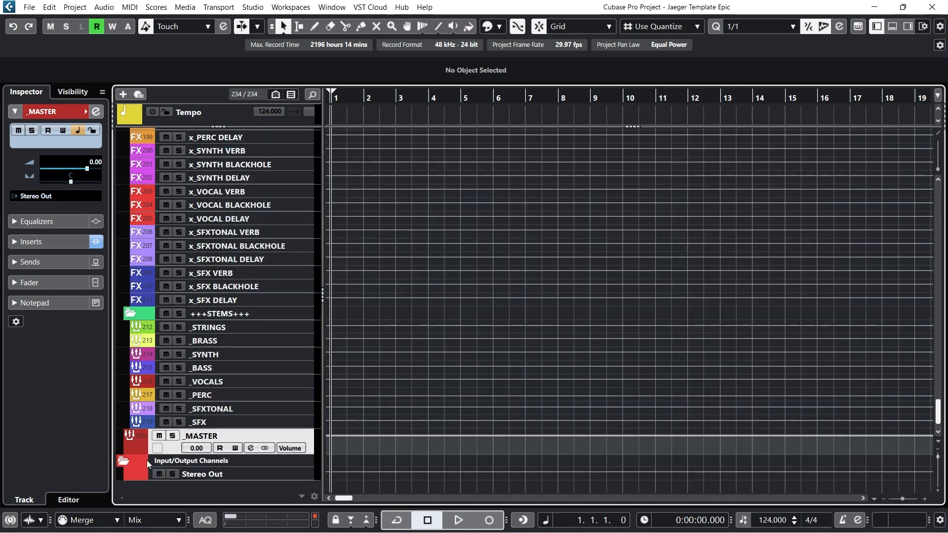
click(305, 474)
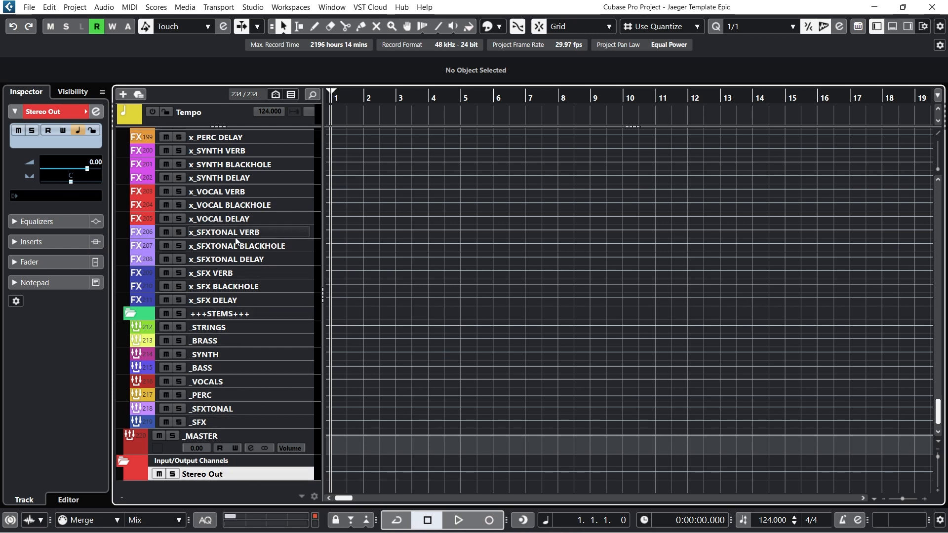
scroll(230, 261, down, 1)
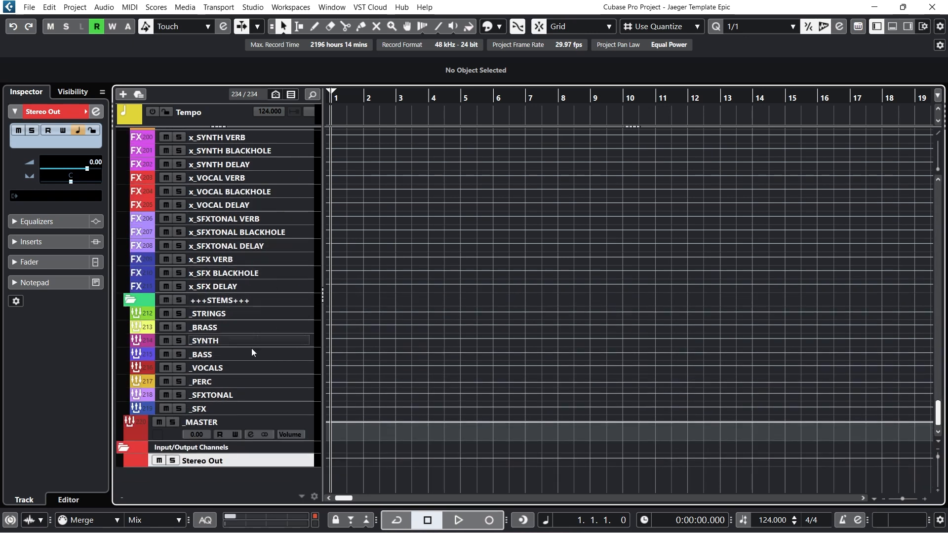
scroll(248, 389, up, 3)
scroll(247, 390, down, 3)
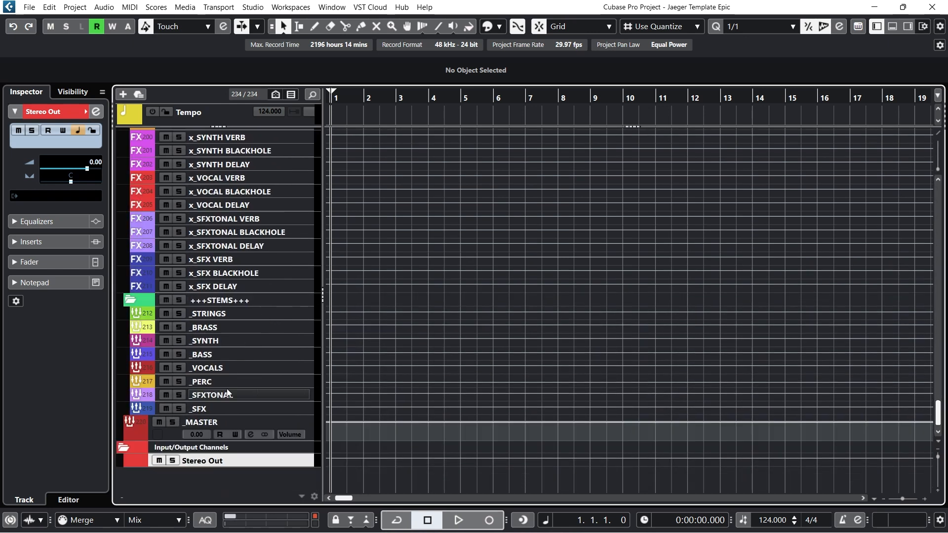
click(123, 448)
Open the MixConsole and expand the Routing rack for the percussion channels
scroll(183, 389, up, 18)
scroll(184, 393, up, 18)
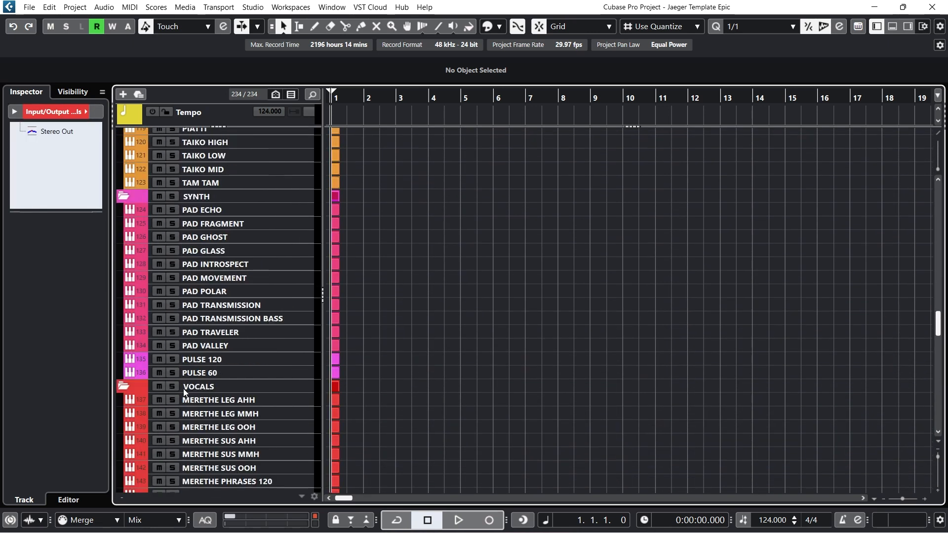
scroll(184, 393, down, 14)
scroll(174, 394, up, 20)
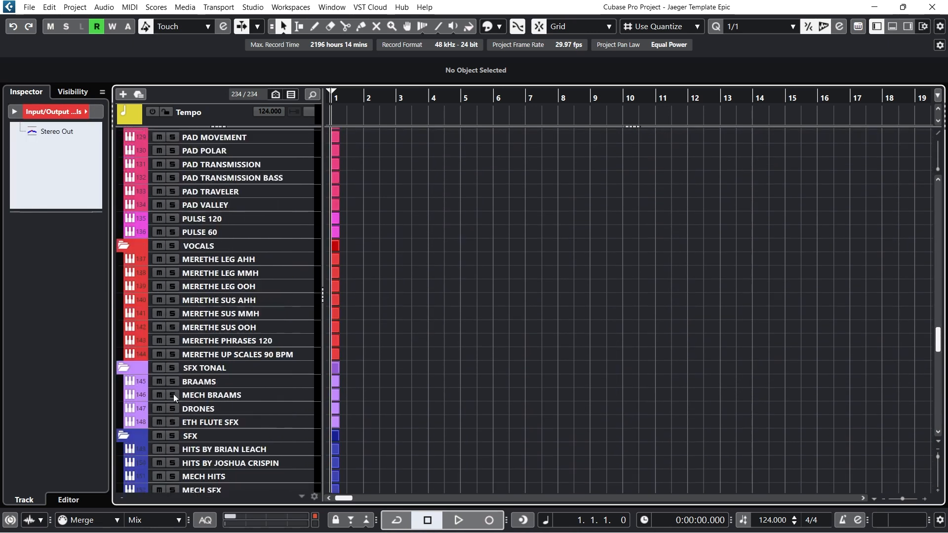
scroll(173, 395, up, 9)
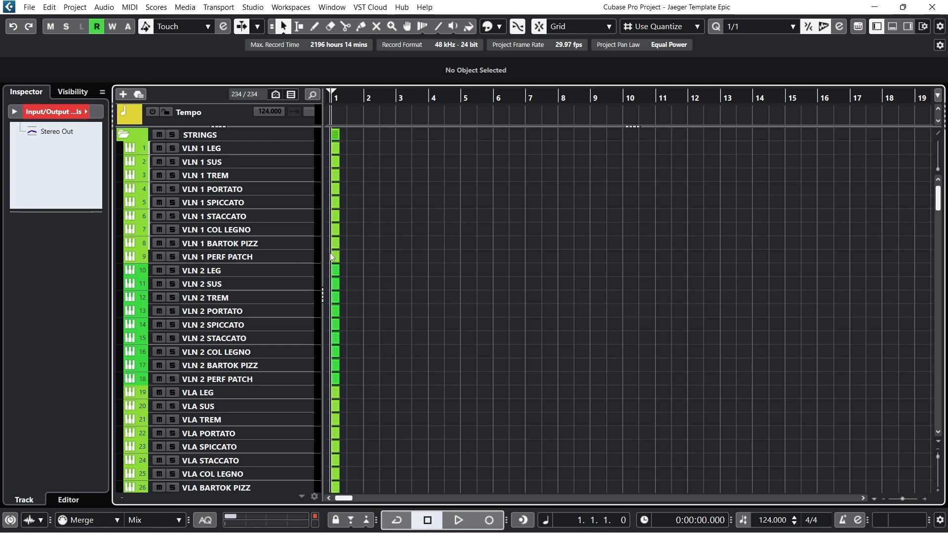
key(F3)
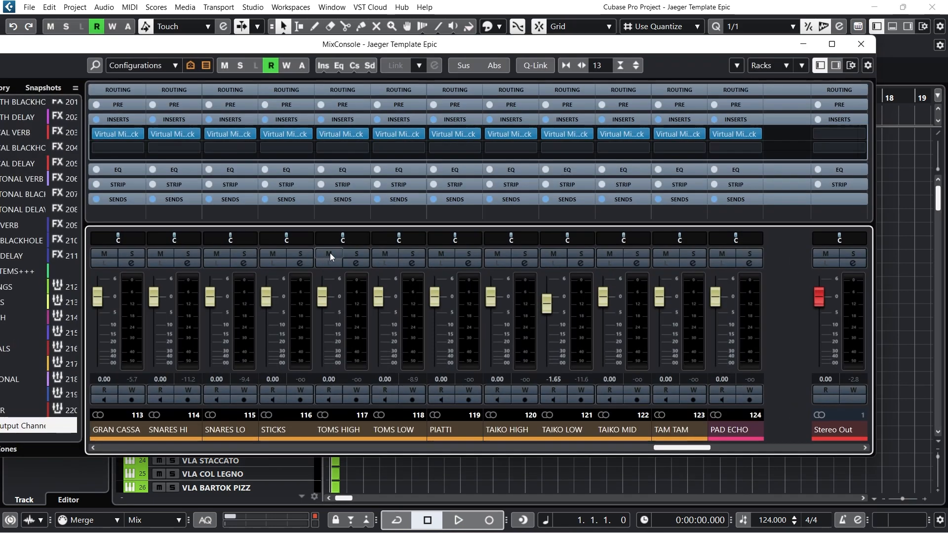
click(126, 93)
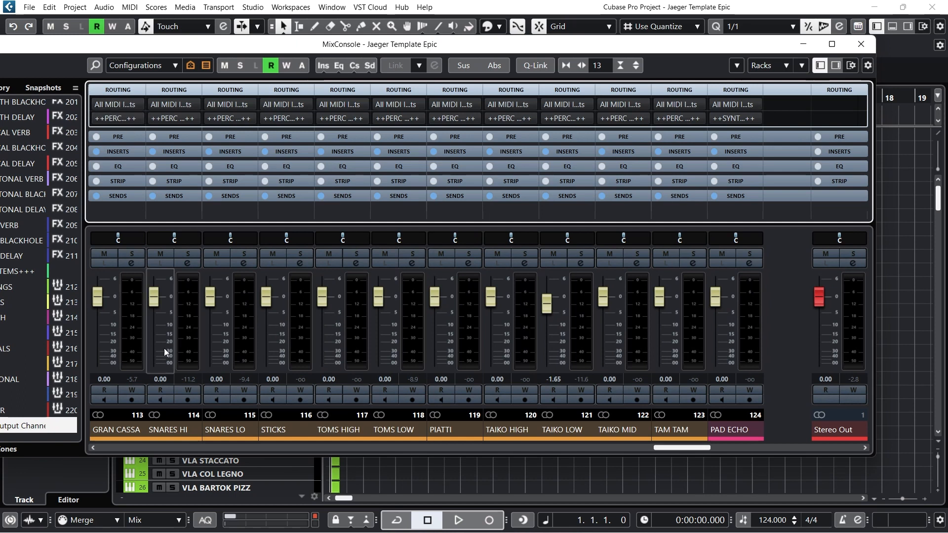
Examine the output routing choices of the GRAN CASSA channel and close the list without changing the assignment
click(126, 431)
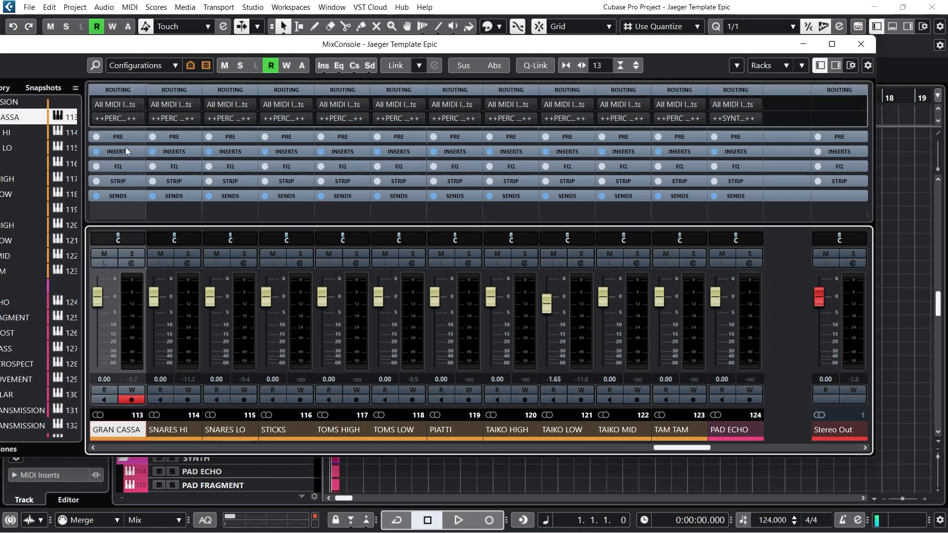
click(120, 118)
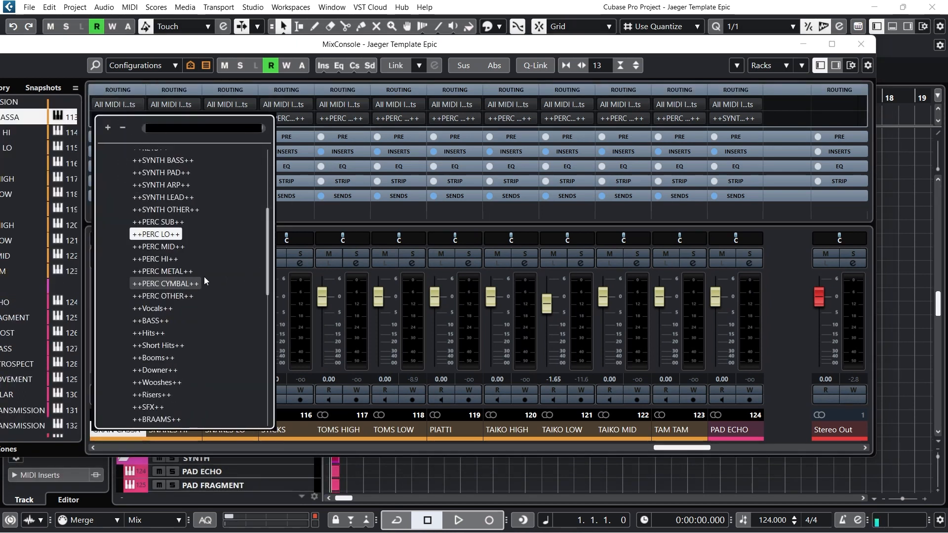
scroll(201, 226, up, 5)
scroll(199, 225, down, 2)
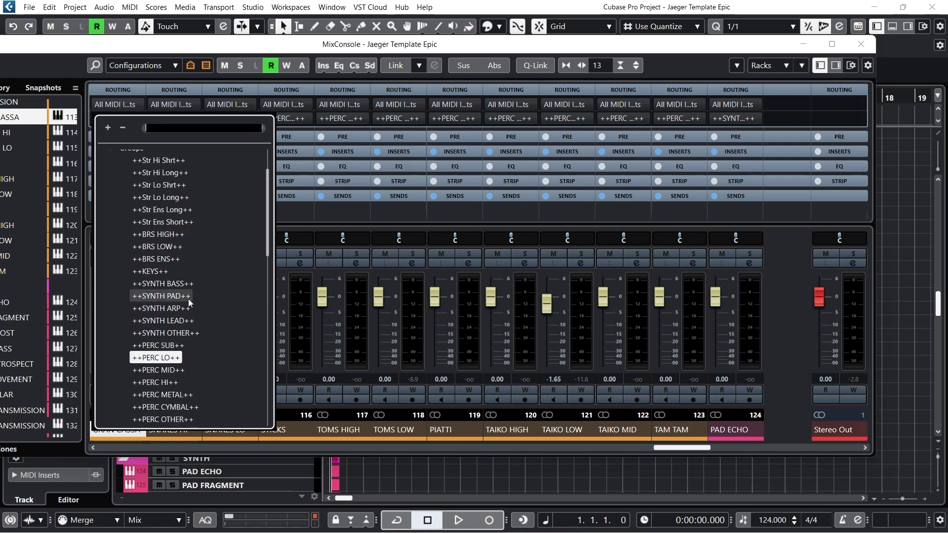
scroll(188, 292, up, 2)
scroll(218, 302, down, 4)
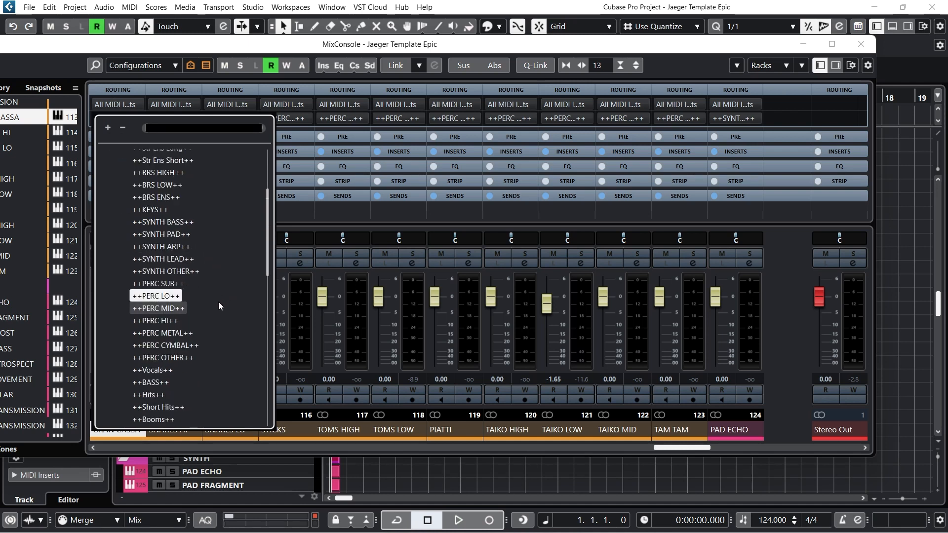
click(266, 47)
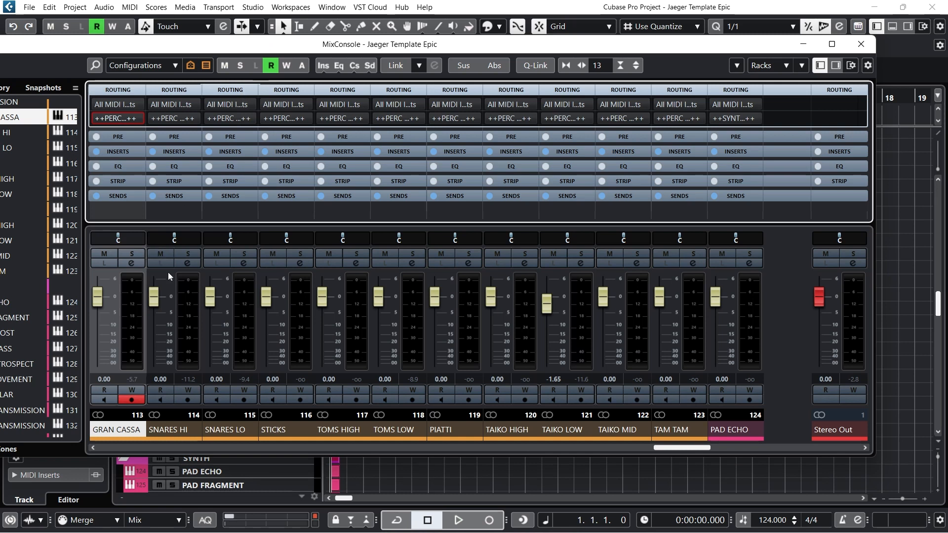
Expand the Sends rack to check the percussion channels' reverb and delay sends, and close the MixConsole
click(127, 198)
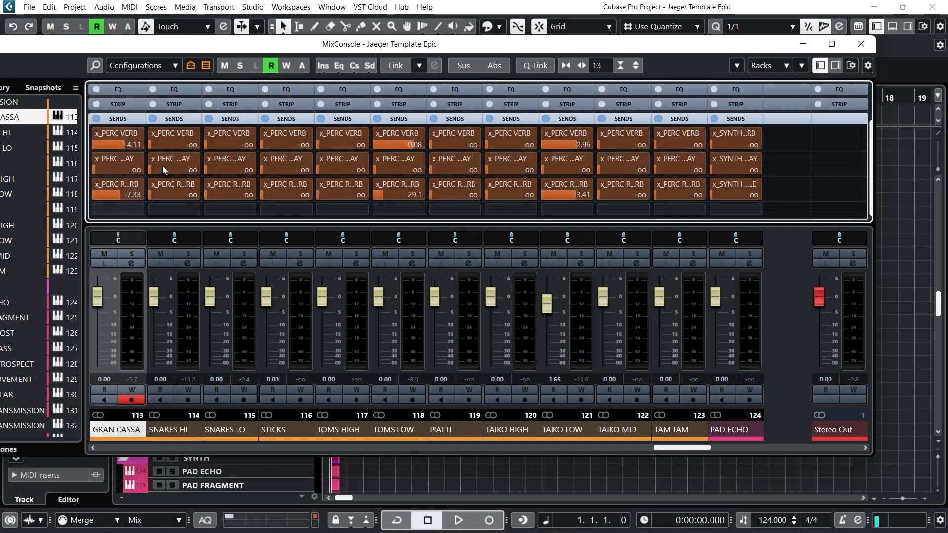
click(870, 42)
Examine the FX channels and stem group tracks near the end of the track list
scroll(541, 290, down, 15)
scroll(534, 294, down, 10)
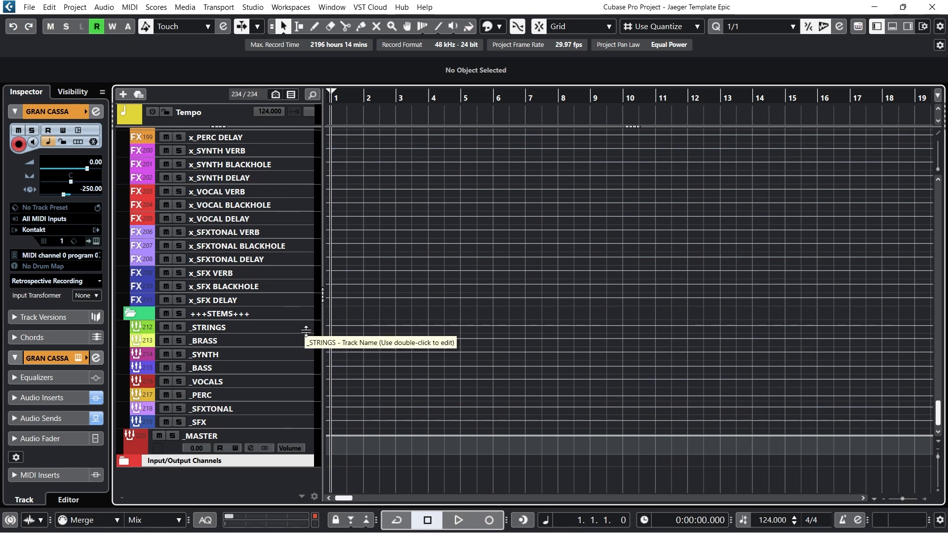
scroll(281, 313, up, 3)
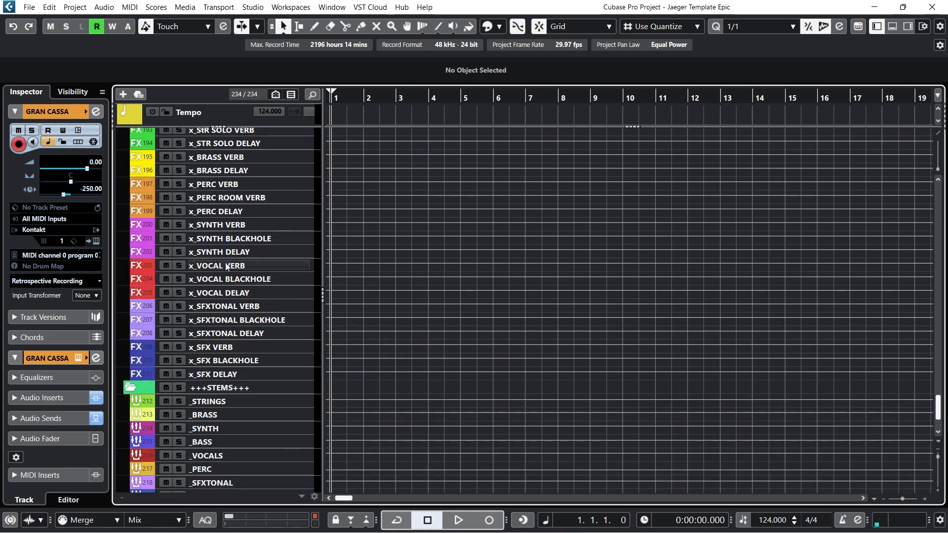
Open the x_VOCAL VERB channel settings and replace the ValhallaVintageVerb insert with FabFilter Pro-R
click(284, 268)
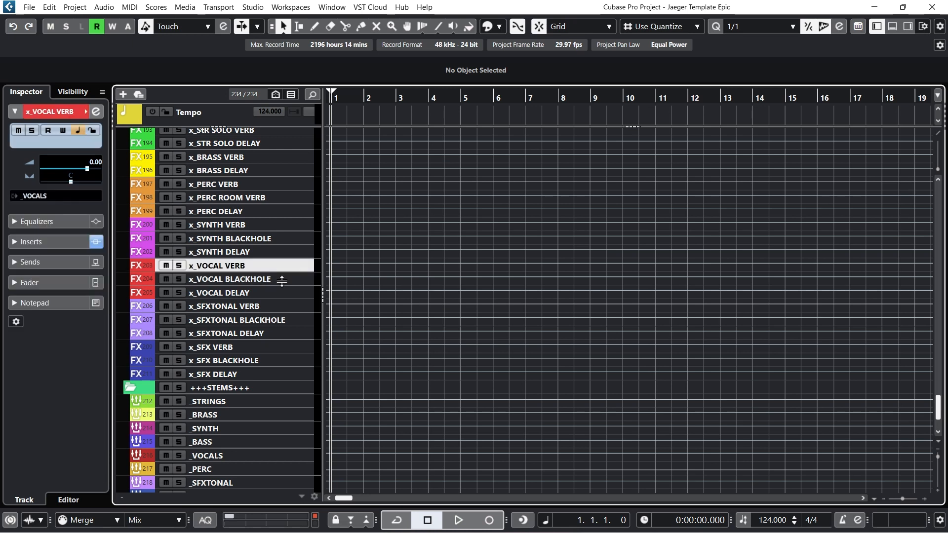
click(258, 277)
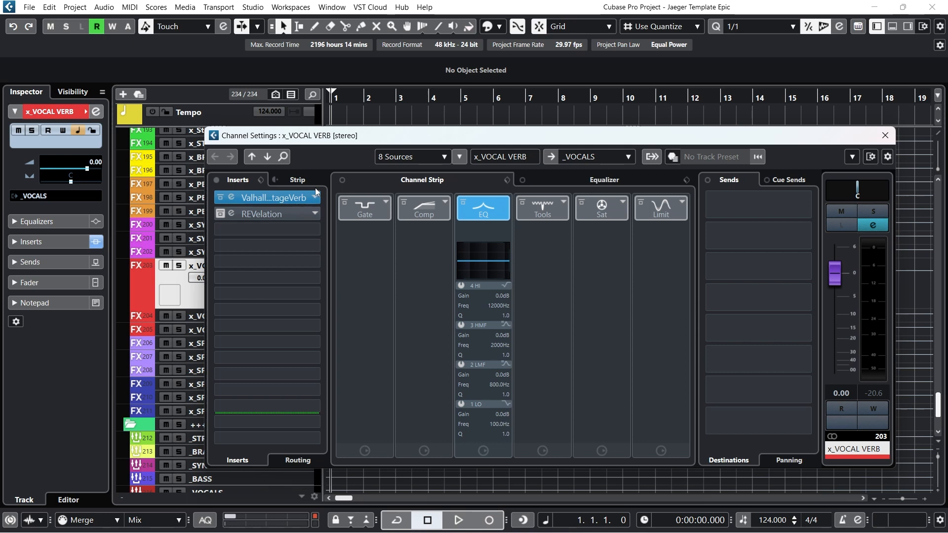
click(296, 199)
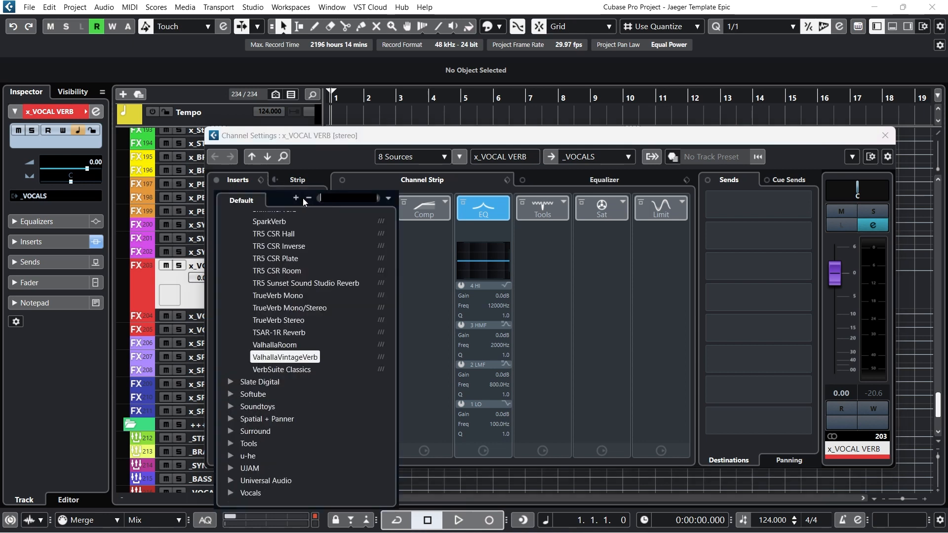
text(pro)
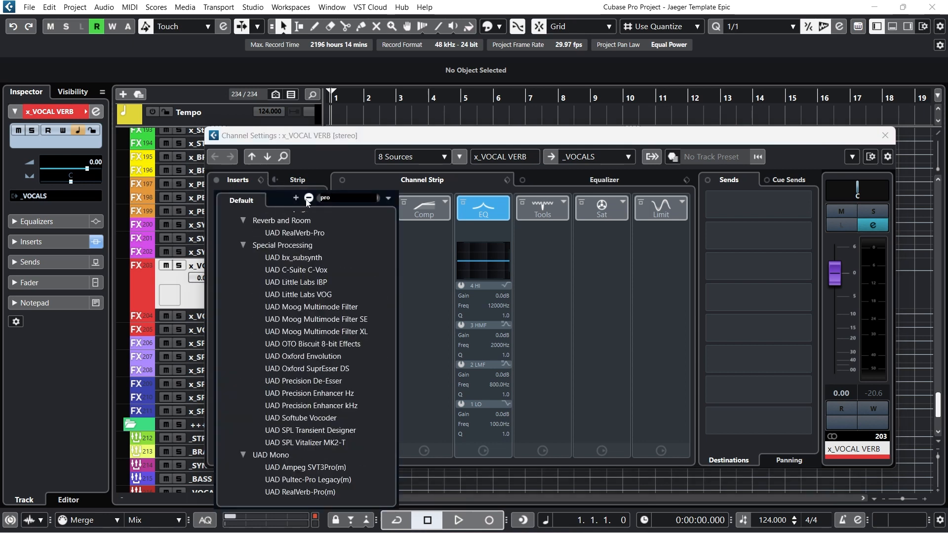
key(BackSpace)
key(BackSpace)
key(BackSpace)
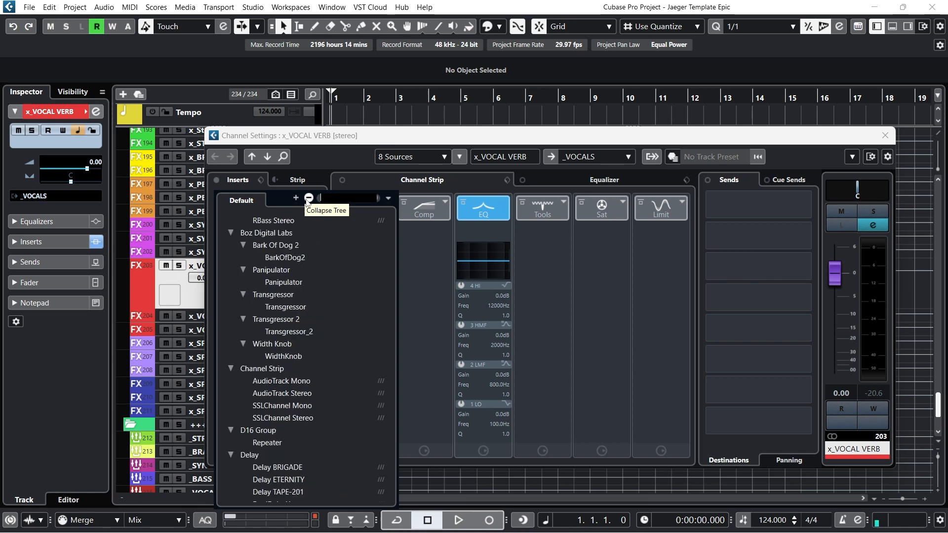
text(fab)
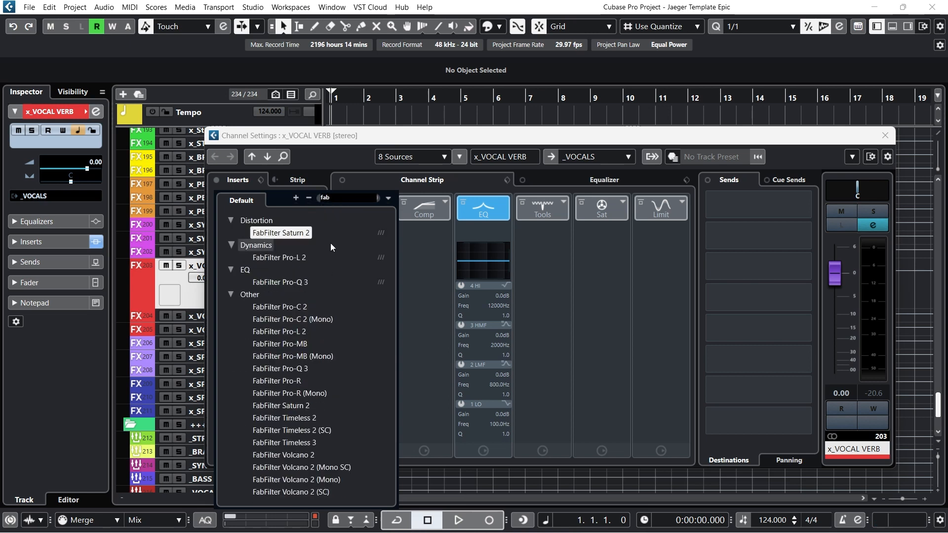
click(287, 379)
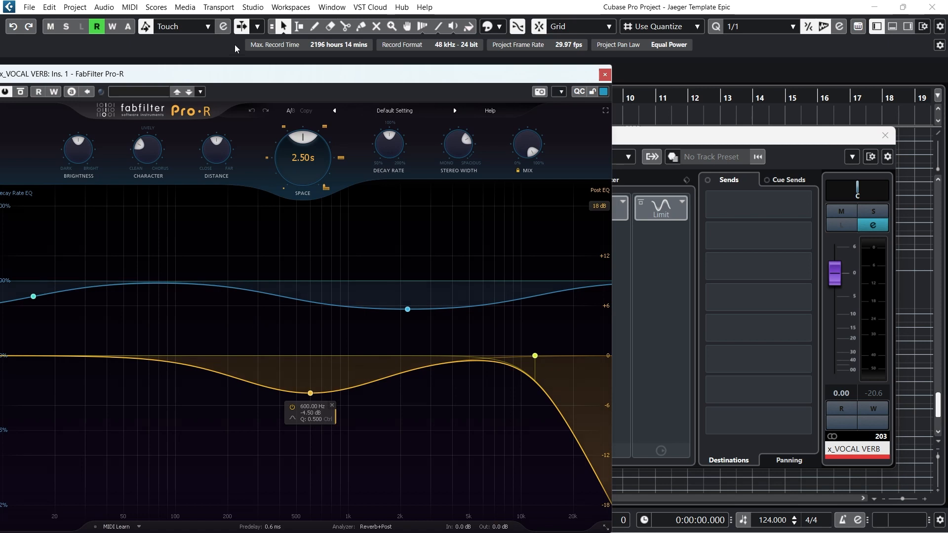
Bring the FabFilter Pro-R window into view, close it and the channel settings, and reduce the x_VOCAL VERB track height
drag(225, 74, 503, 49)
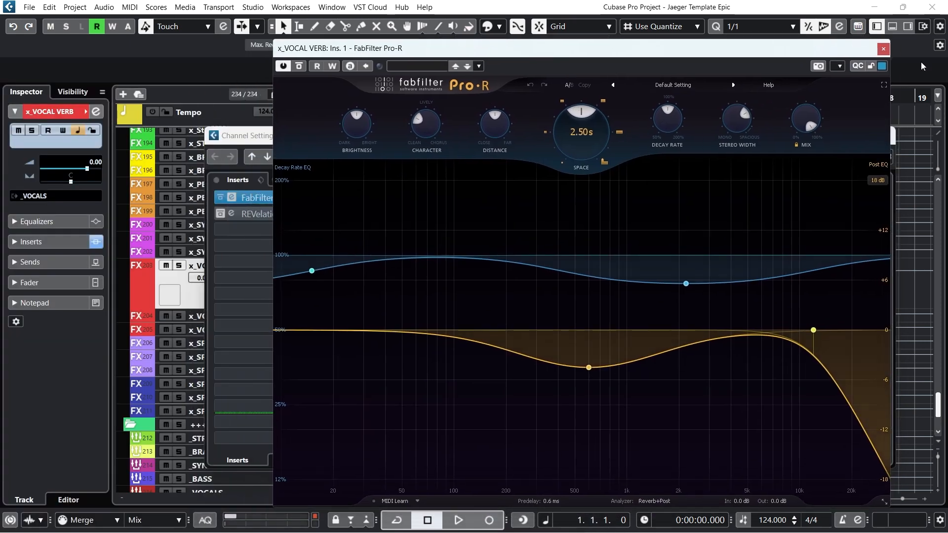
click(883, 48)
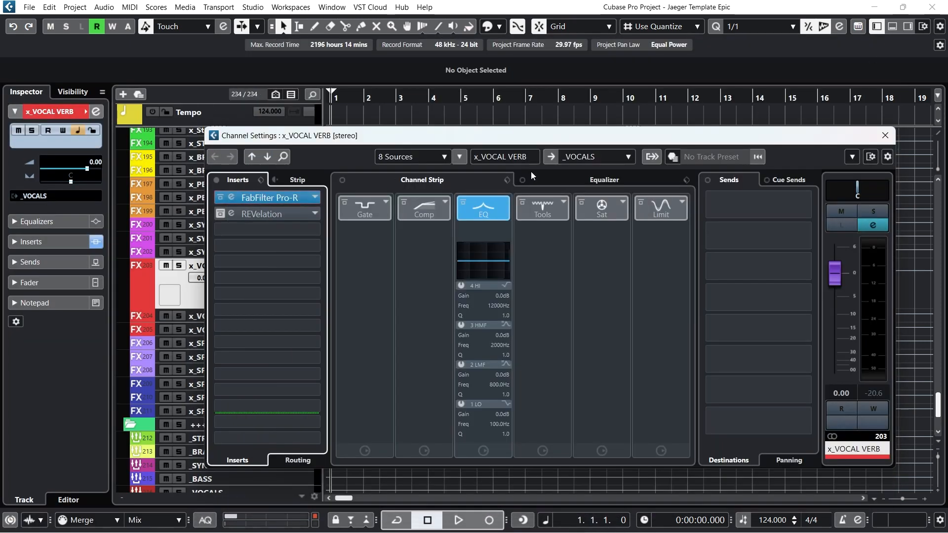
click(888, 137)
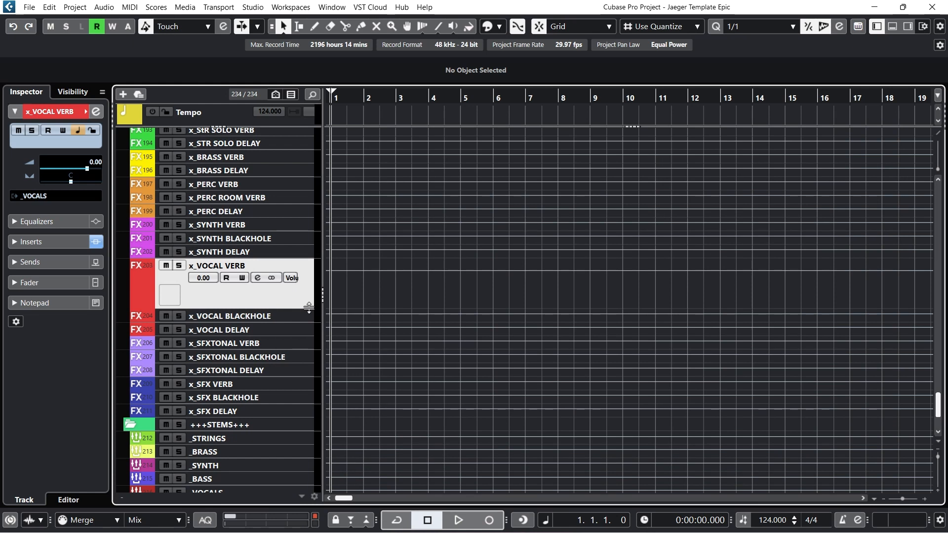
drag(309, 307, 308, 287)
Check the channel settings of the ++Str Hi Long++ summing group and close them
scroll(400, 260, up, 8)
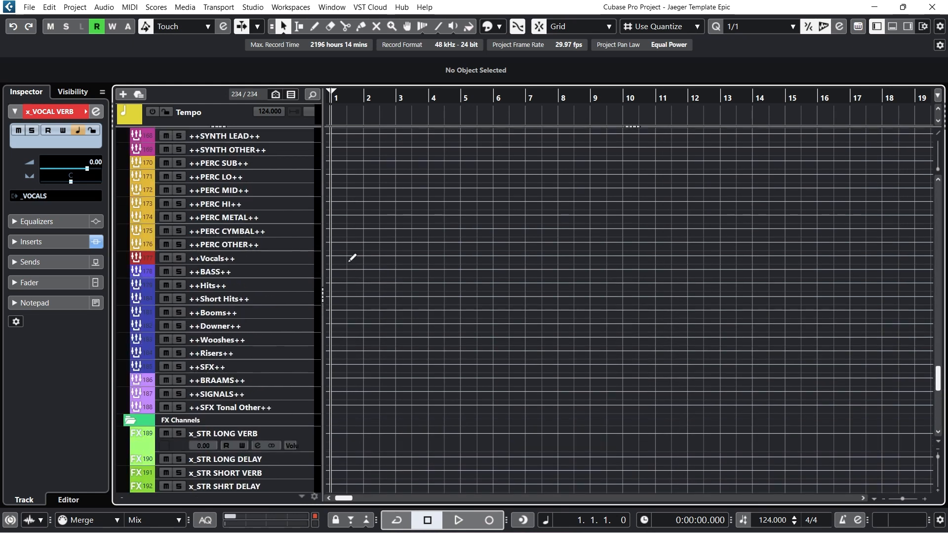
scroll(298, 255, up, 6)
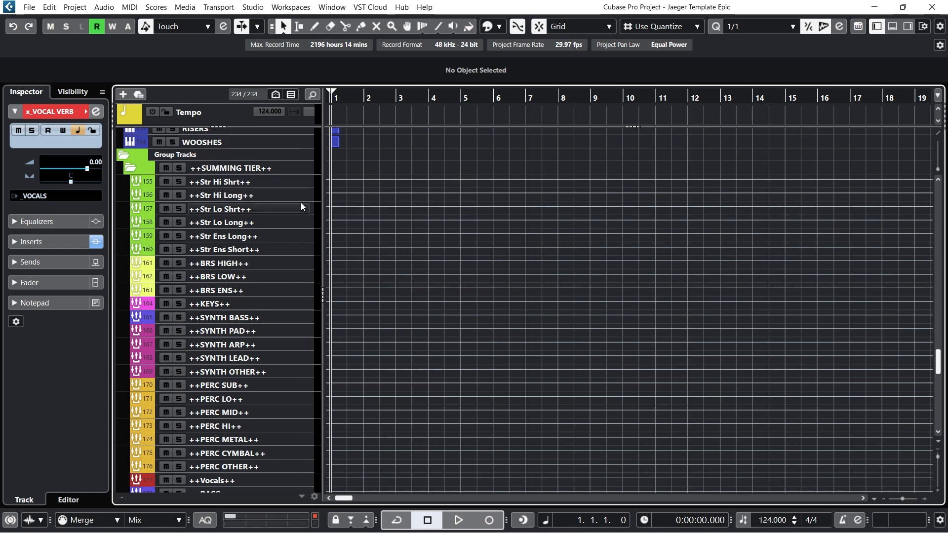
click(257, 197)
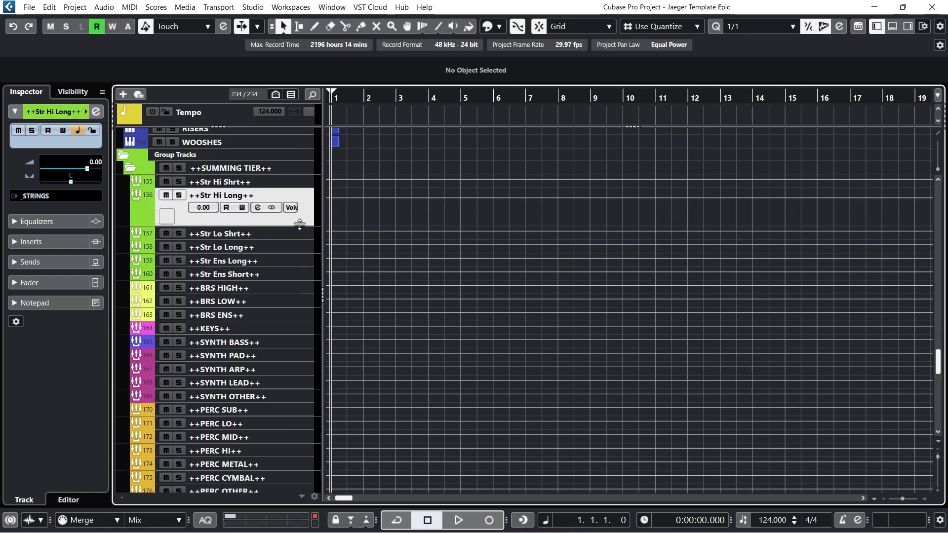
click(256, 208)
click(885, 135)
Check the insert and output routing in the _STRINGS stem's channel settings and close them
scroll(247, 296, down, 15)
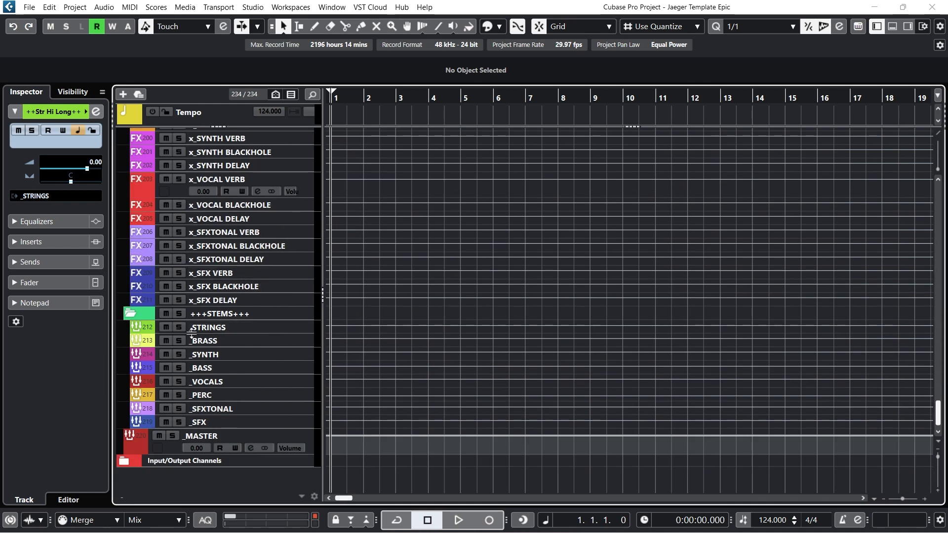
click(267, 329)
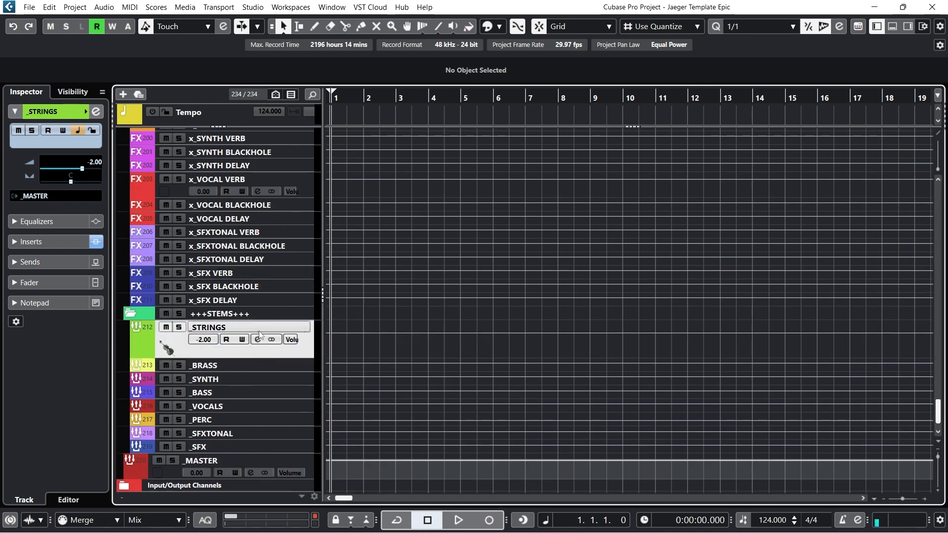
click(257, 340)
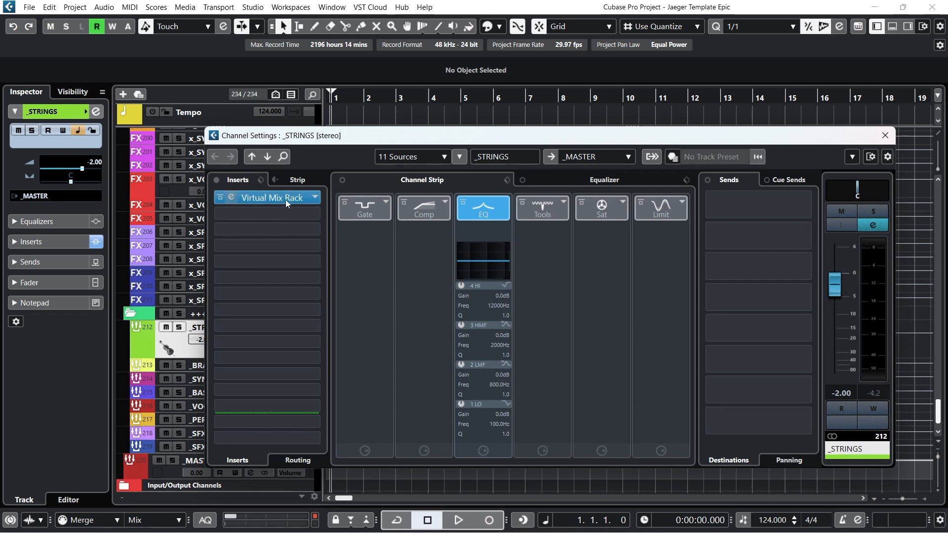
click(884, 136)
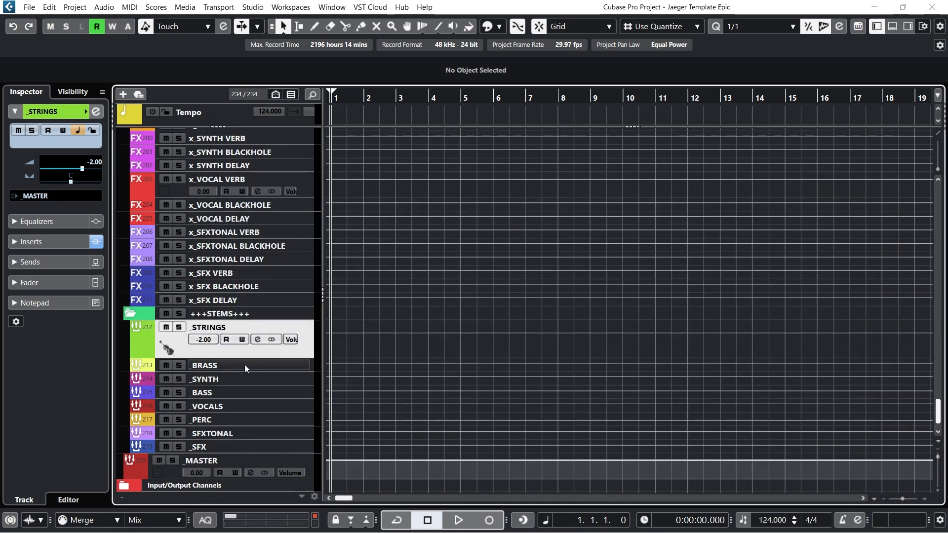
Enlarge the ++SYNTH BASS++ summing group track, check its channel settings and close them
scroll(245, 364, up, 15)
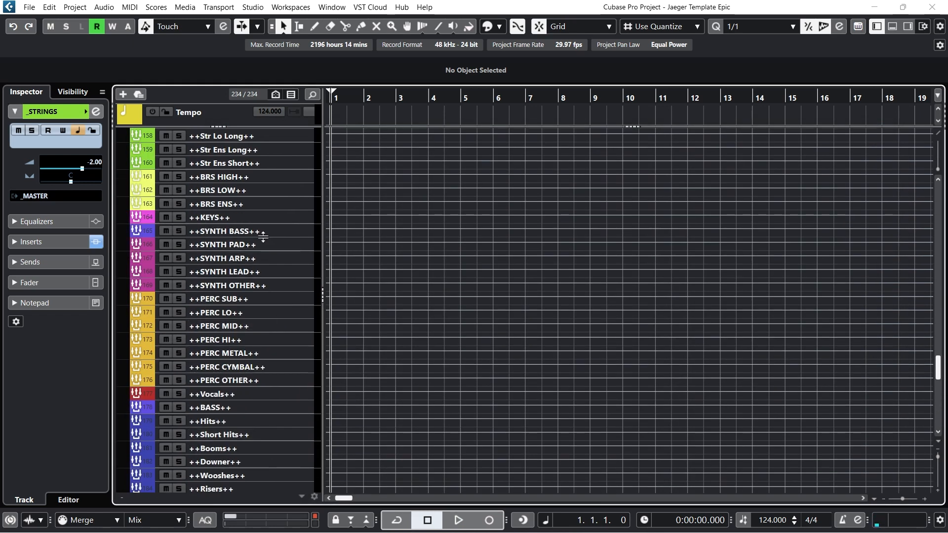
click(258, 232)
drag(259, 239, 258, 262)
click(258, 243)
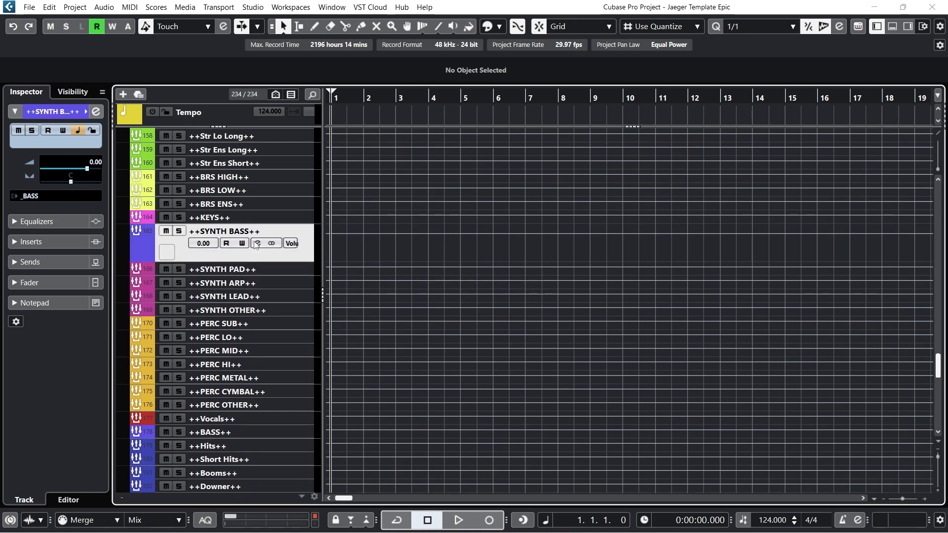
click(877, 136)
Review the track list across the summing groups, FX channels and stems
scroll(179, 250, up, 4)
scroll(180, 250, up, 3)
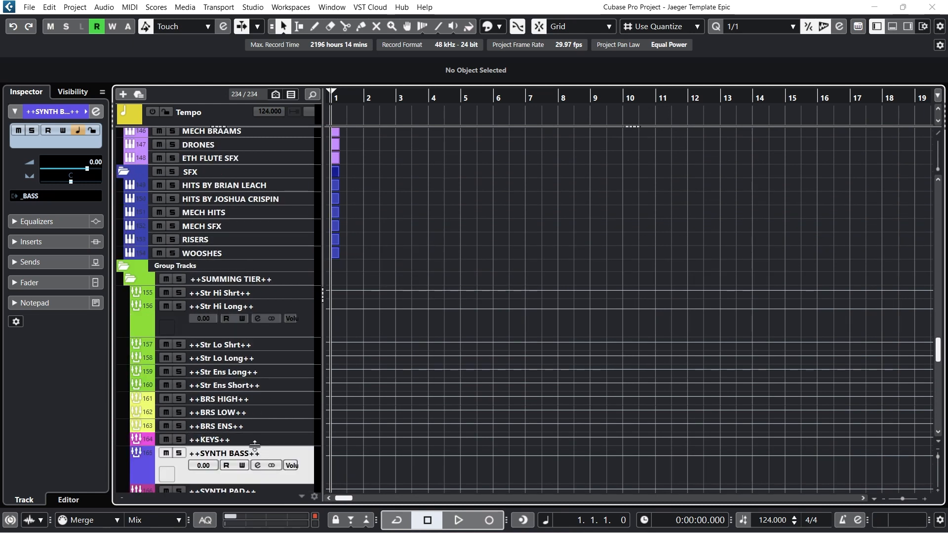
scroll(256, 450, down, 15)
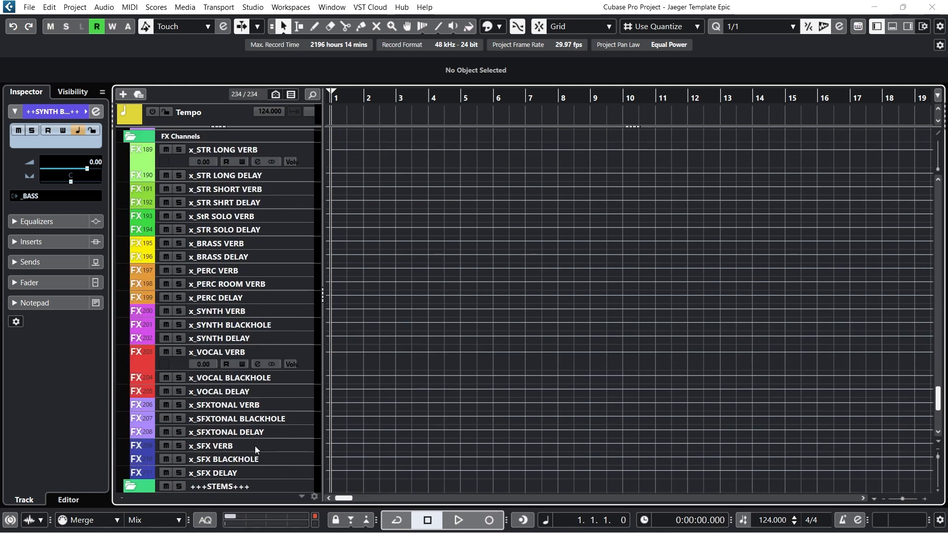
scroll(255, 449, down, 5)
scroll(255, 446, up, 20)
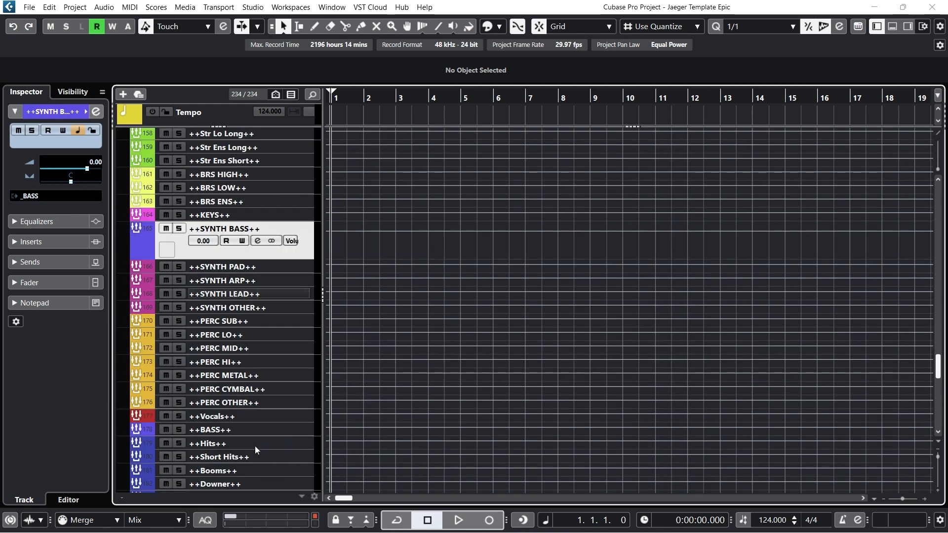
scroll(286, 306, up, 1)
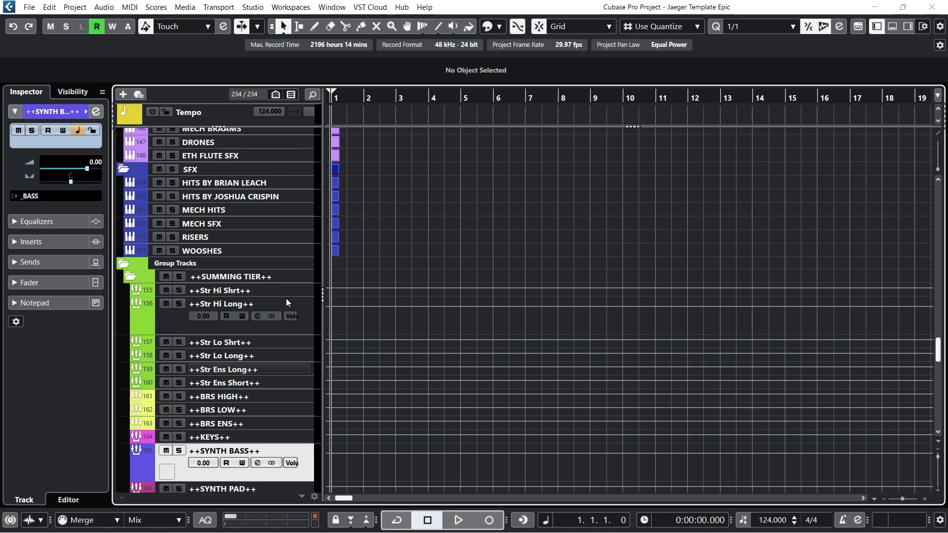
scroll(288, 302, up, 2)
Examine the channels' Virtual Mix Rack inserts in the MixConsole, including the plug-in on STICKS, and close the MixConsole
key(F3)
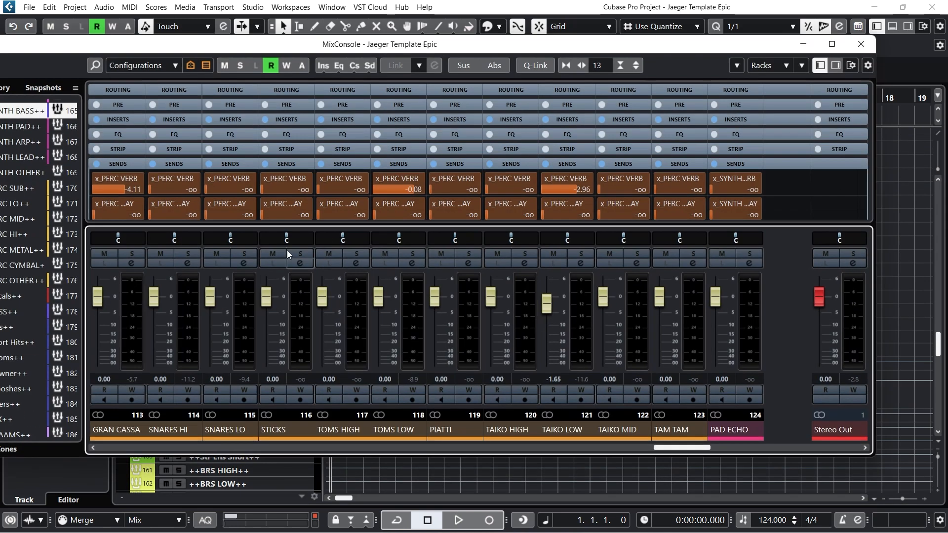
click(291, 121)
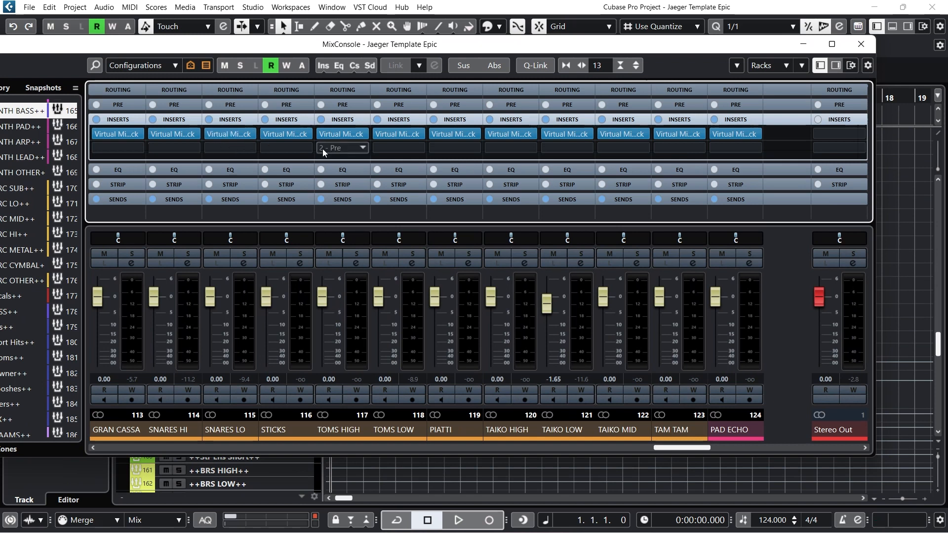
click(291, 134)
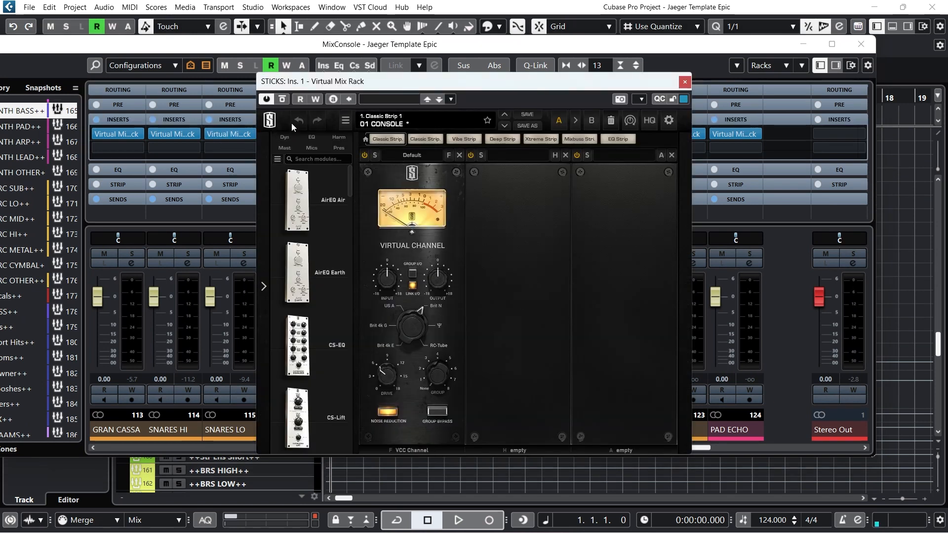
click(685, 82)
drag(696, 449, 134, 443)
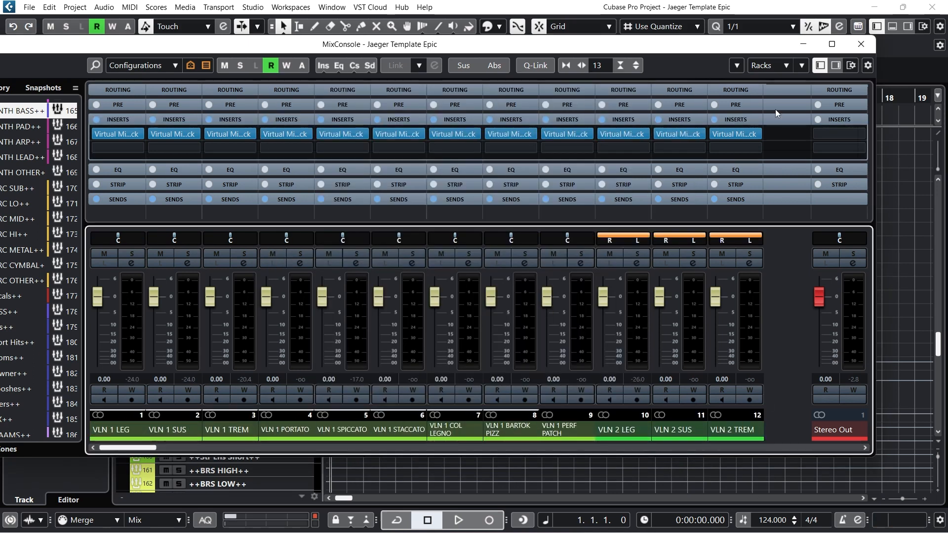
click(856, 45)
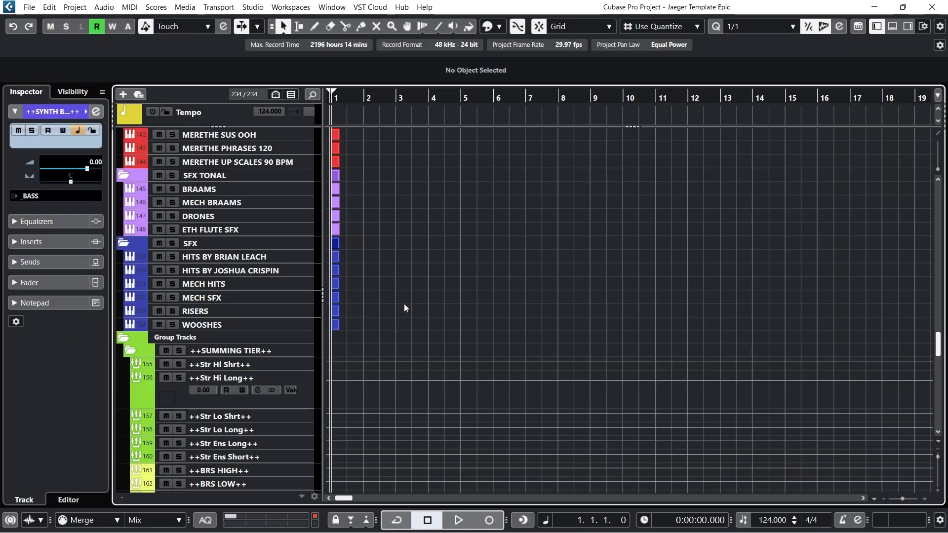
Reduce the ++SYNTH BASS++ track height and collapse the Group Tracks folder
scroll(462, 257, down, 5)
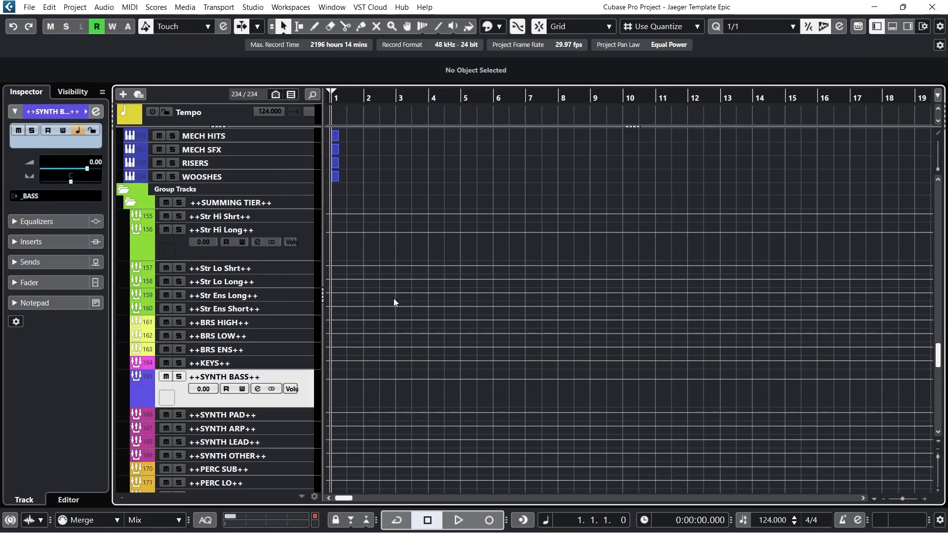
drag(297, 408, 300, 384)
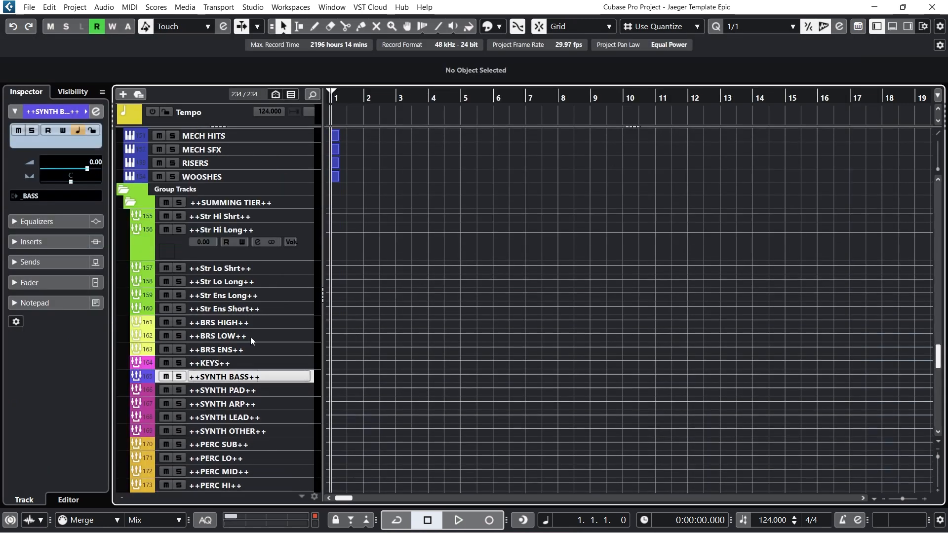
click(124, 189)
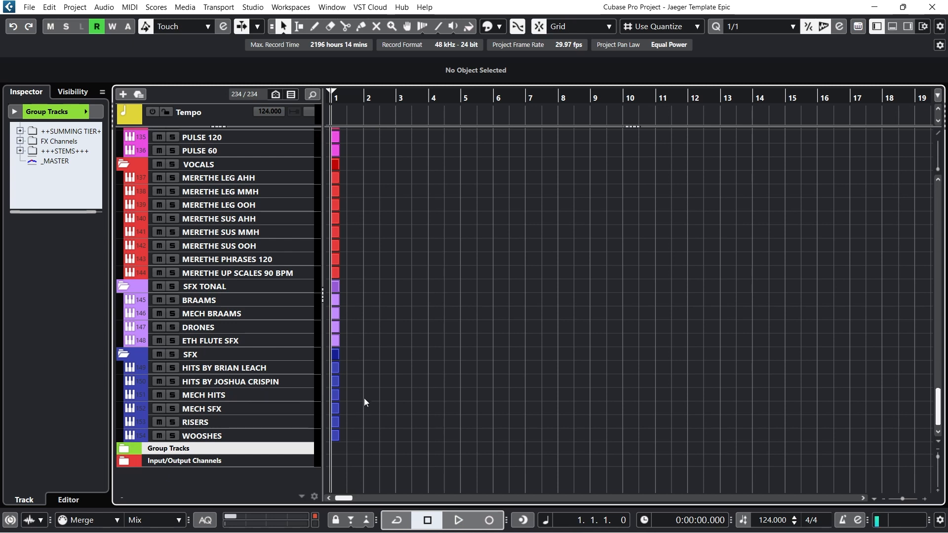
Open the Kontakt instrument of the VLN 1 SPICCATO track and move its window fully into view
scroll(364, 398, up, 15)
scroll(356, 394, up, 5)
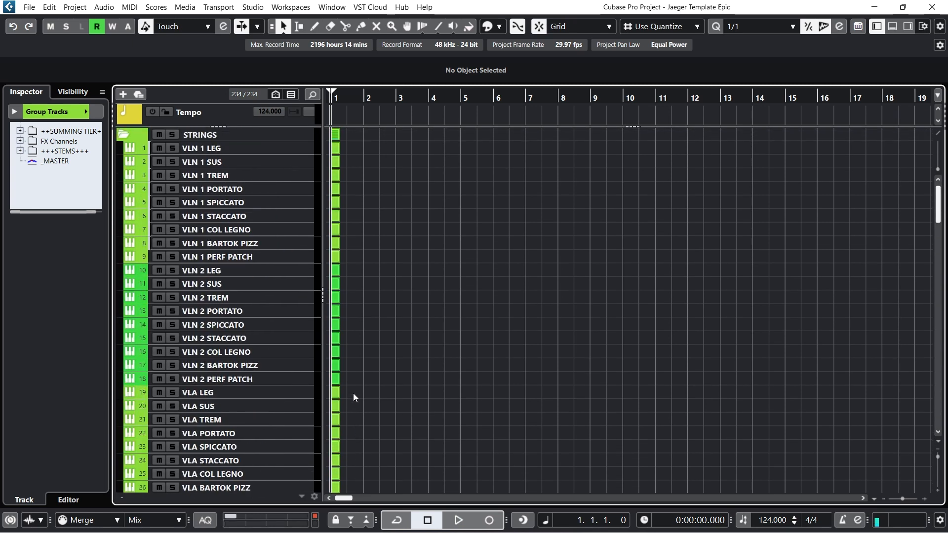
click(292, 202)
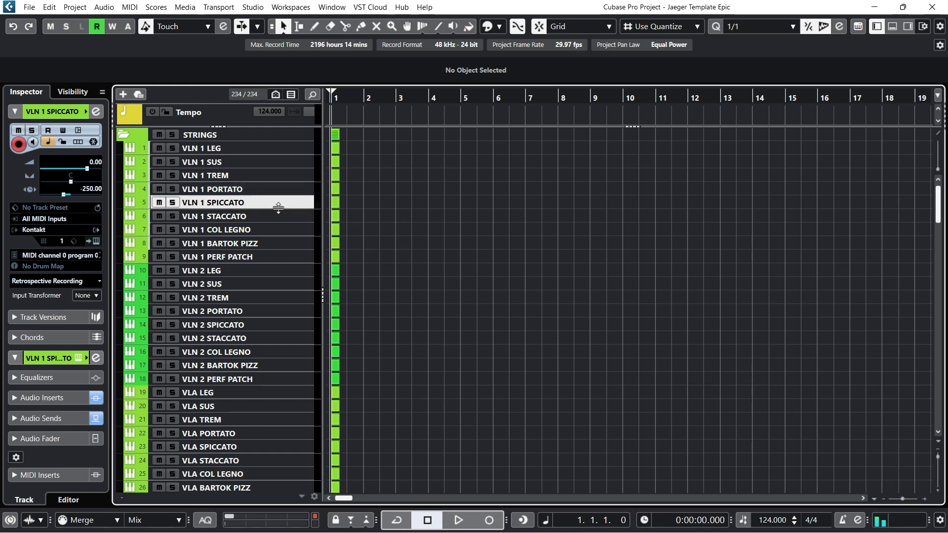
drag(277, 209, 275, 234)
click(235, 216)
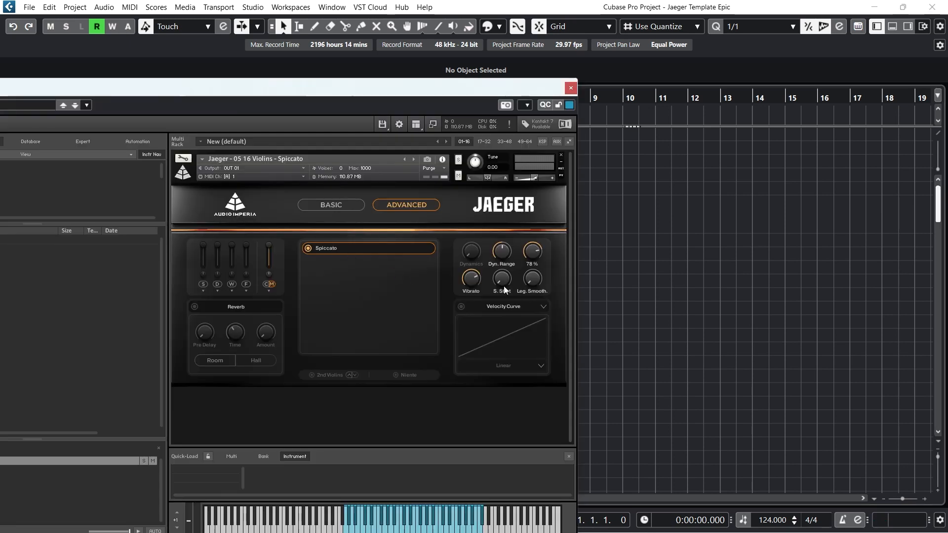
drag(437, 91, 603, 69)
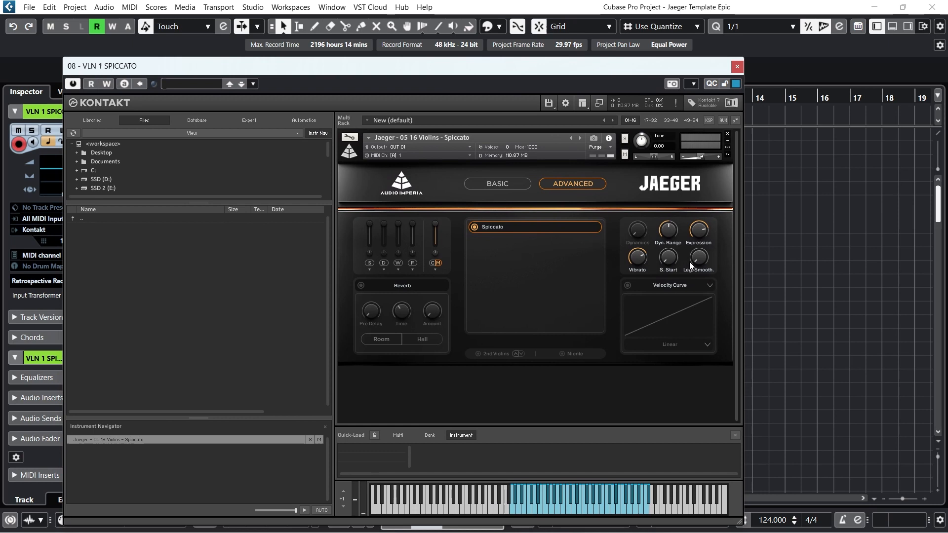
Adjust the Spiccato patch's S. Start knob, uncover the upper tracks behind the Kontakt window, and briefly play the project
drag(662, 258, 672, 185)
drag(667, 262, 793, 1)
drag(587, 69, 570, 216)
click(364, 157)
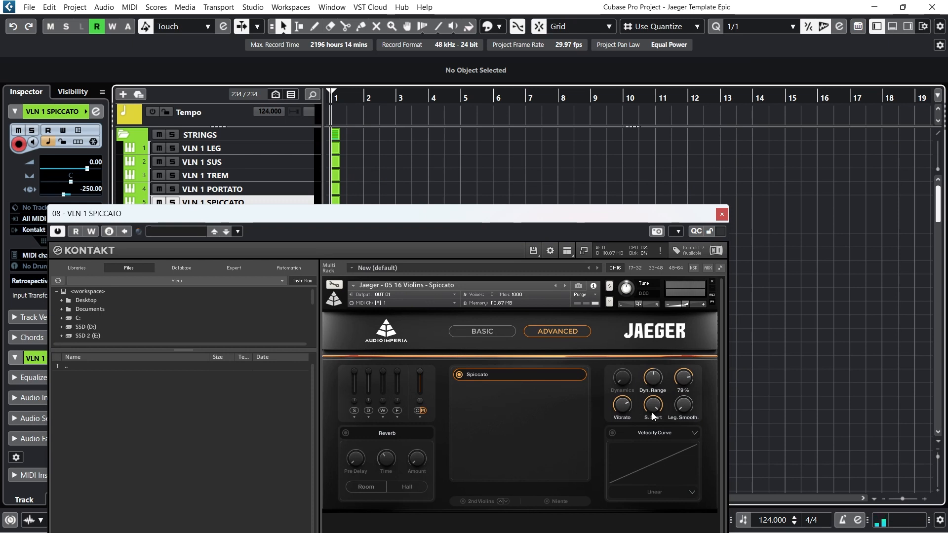
key(space)
key(space)
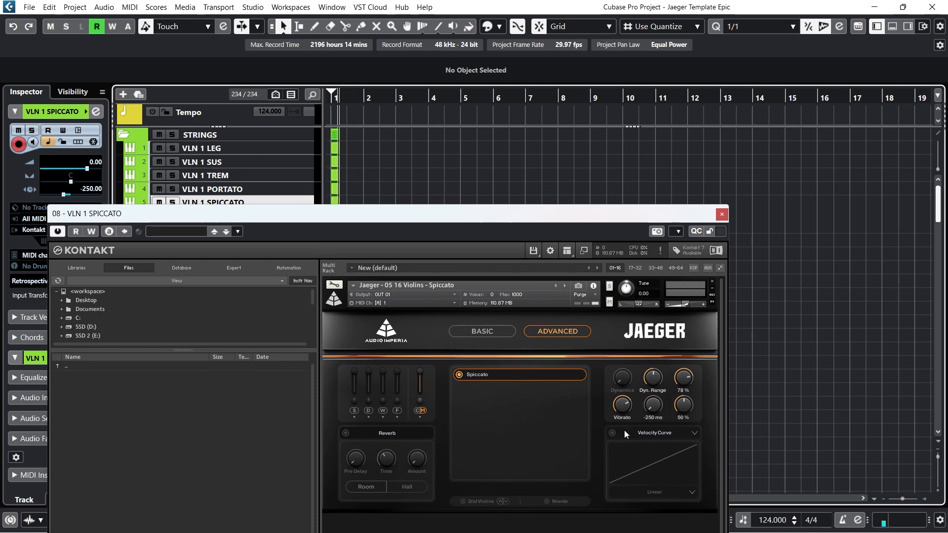
Place the project cursor at bar 4 and close the VLN 1 SPICCATO Kontakt window
drag(573, 214, 624, 119)
click(431, 98)
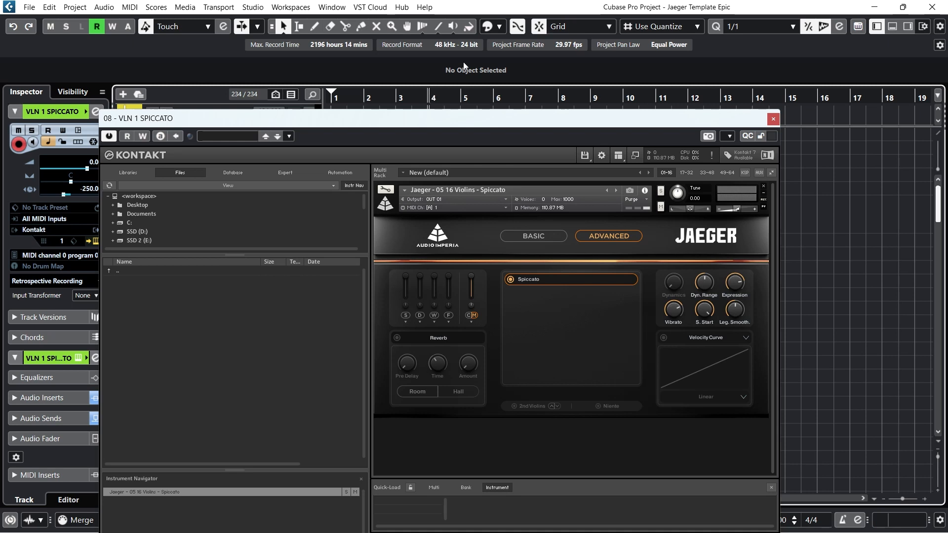
click(772, 121)
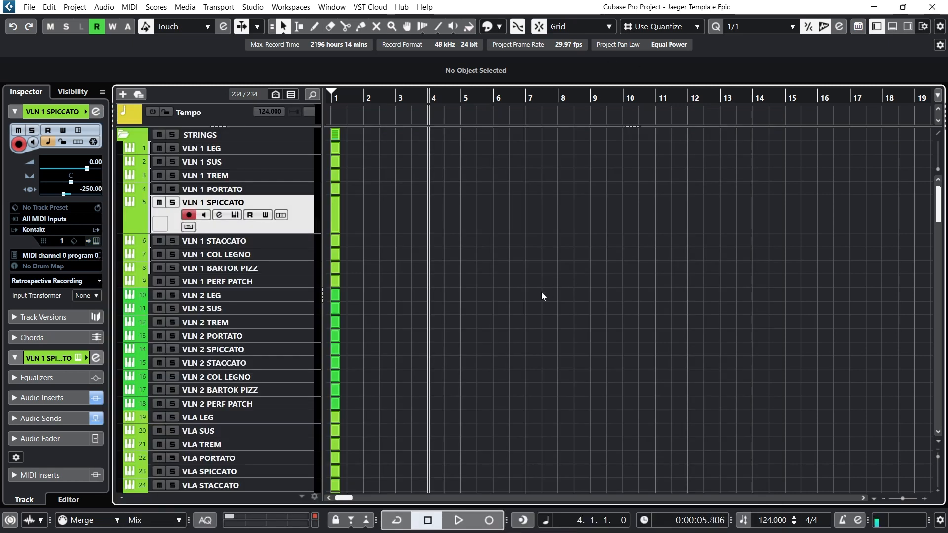
Examine the MixConsole channels through to the percussion and PAD ECHO, and recheck the VLN 1 SPICCATO Kontakt instrument
key(F3)
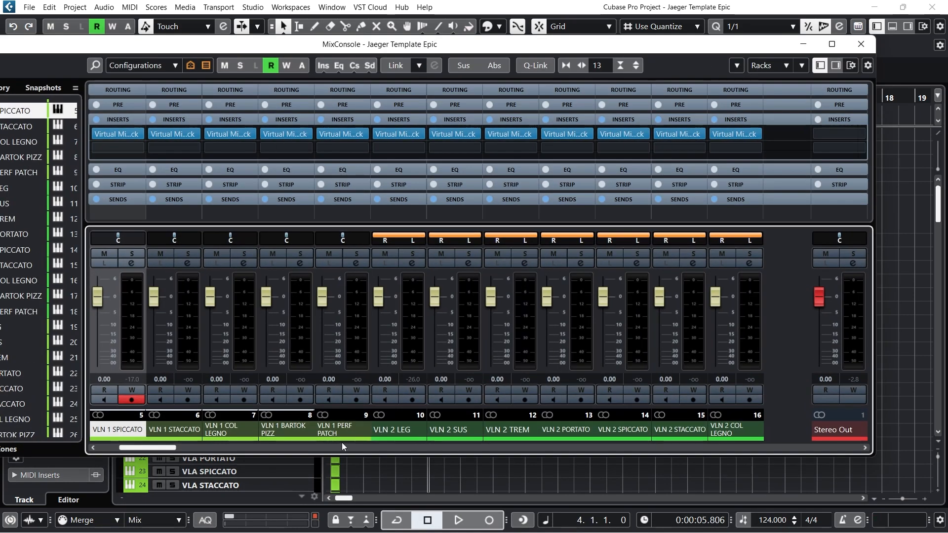
drag(166, 448, 697, 458)
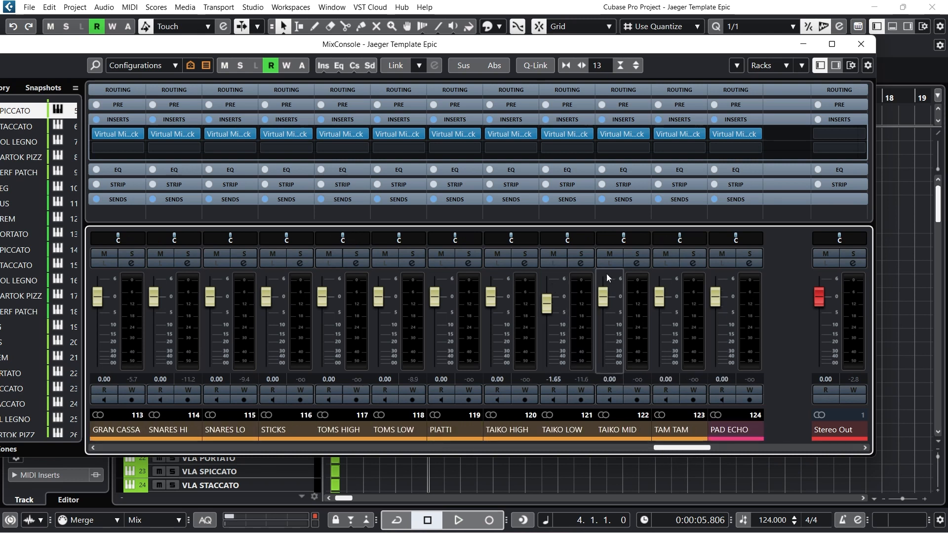
click(862, 45)
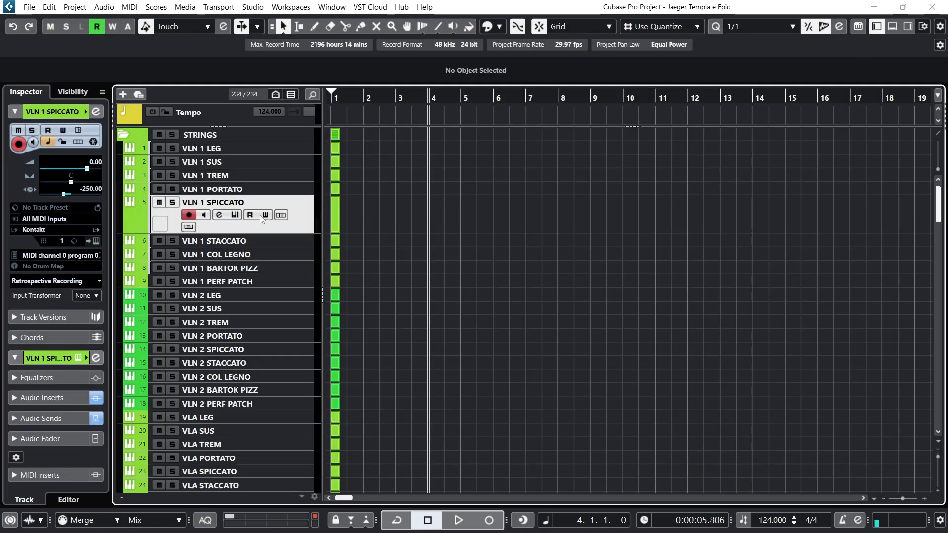
click(236, 215)
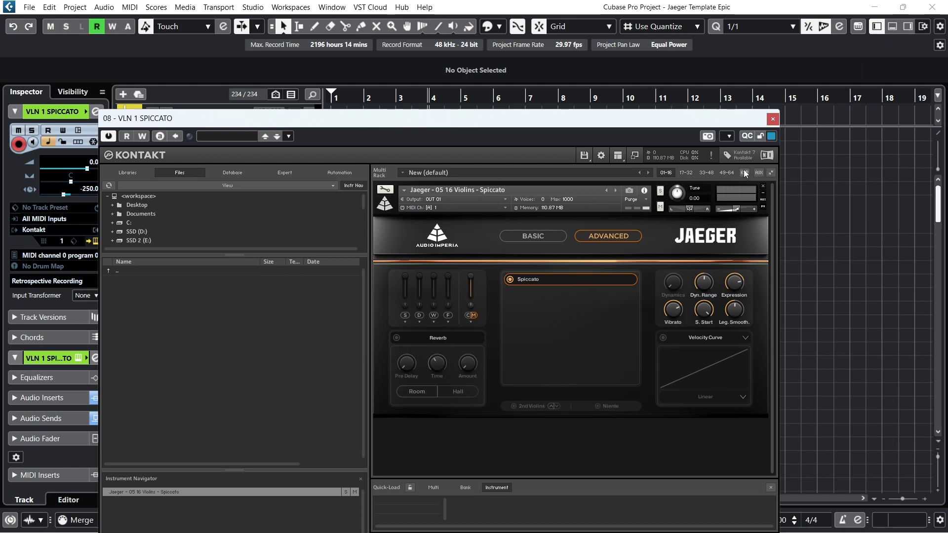
click(772, 120)
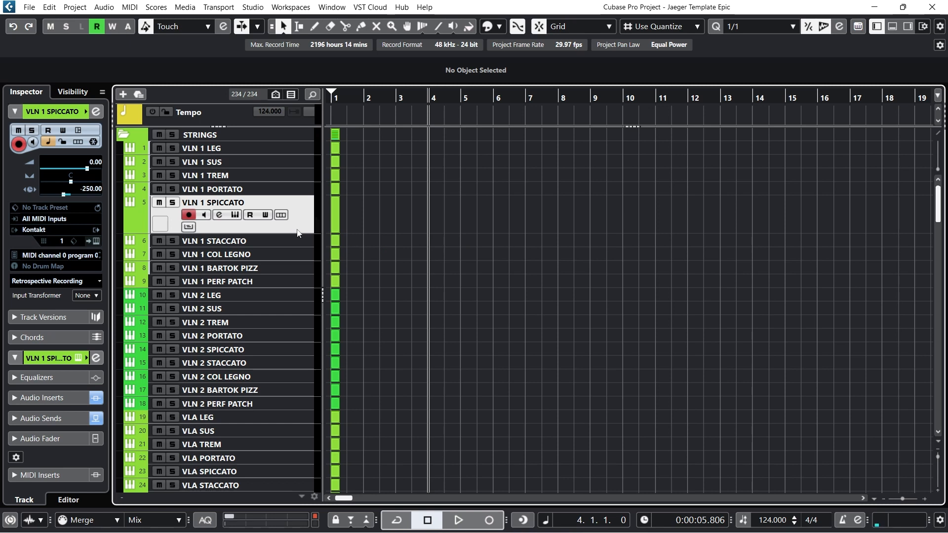
Review the instrument tracks from STRINGS through BRASS, PERCUSSION and VOCALS to the SFX folder
scroll(480, 281, down, 10)
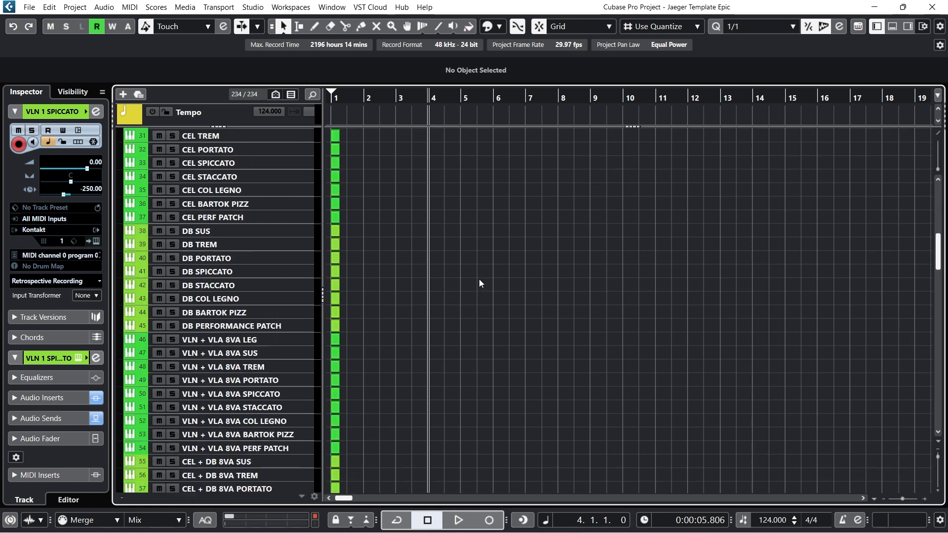
scroll(479, 284, down, 10)
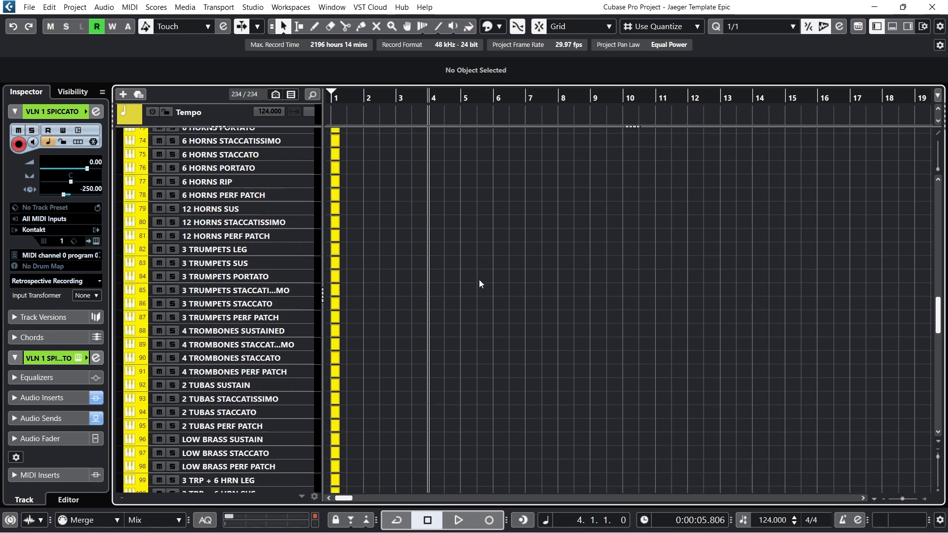
scroll(479, 282, down, 15)
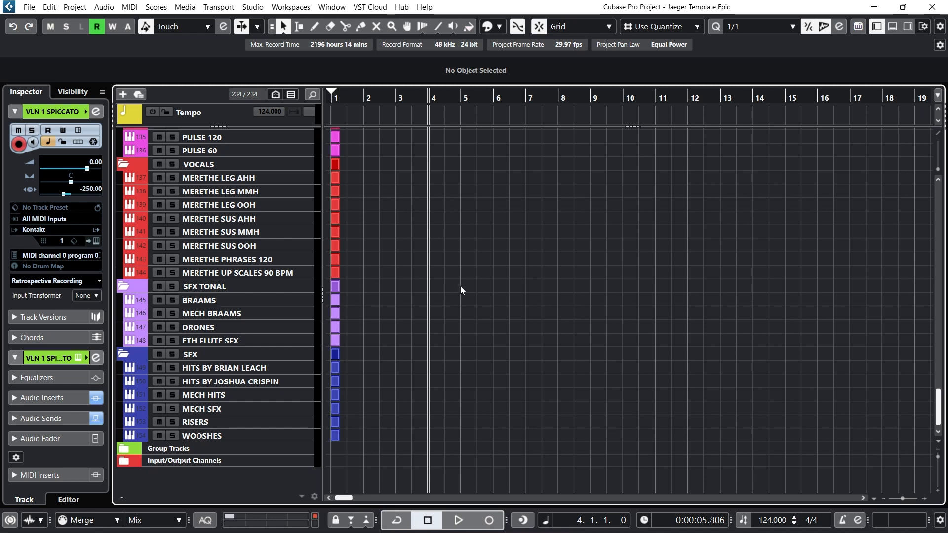
scroll(458, 288, up, 20)
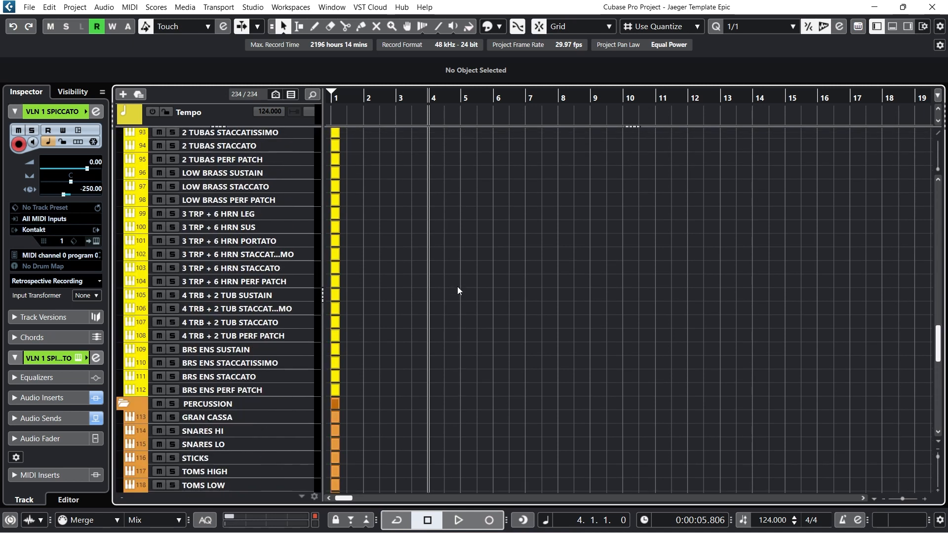
scroll(457, 287, up, 20)
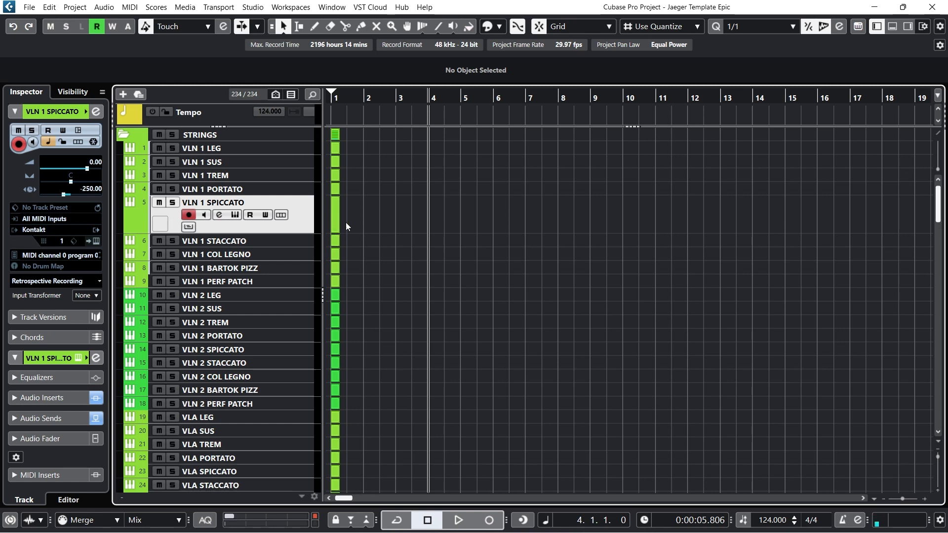
Draw an empty MIDI part on the VLN 1 SPICCATO track from bar 2 to bar 5
key(8)
click(368, 210)
drag(369, 209, 457, 212)
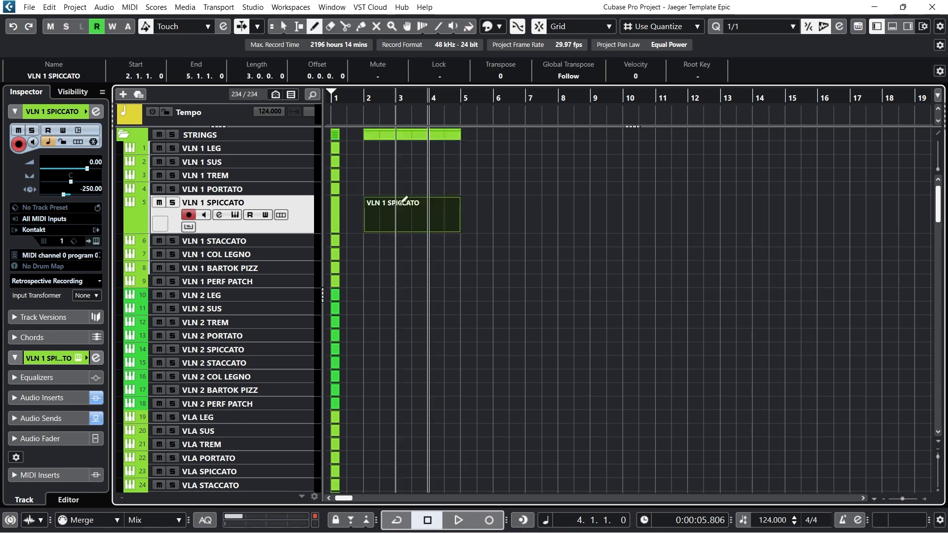
Open the new VLN 1 SPICCATO part in the Key Editor and set the quantize value to 1/16
click(283, 26)
double_click(419, 204)
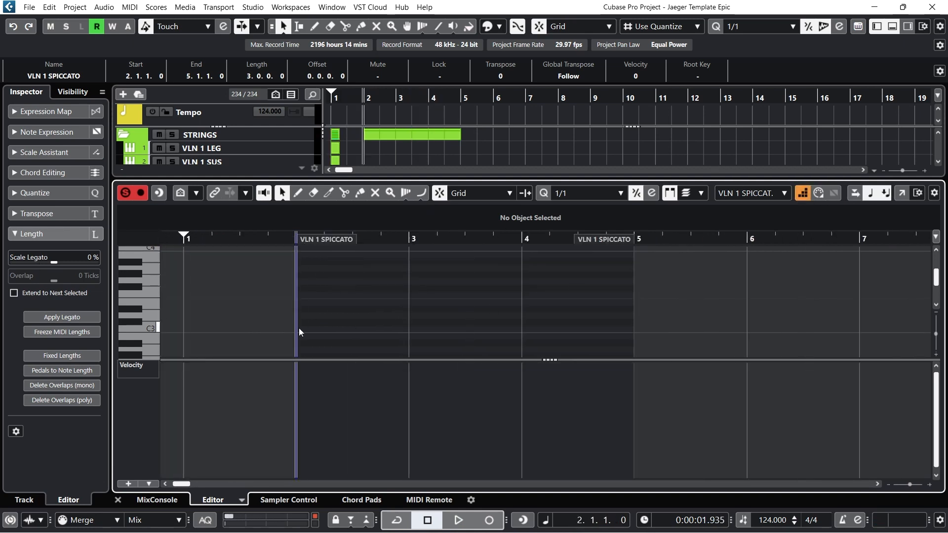
click(585, 192)
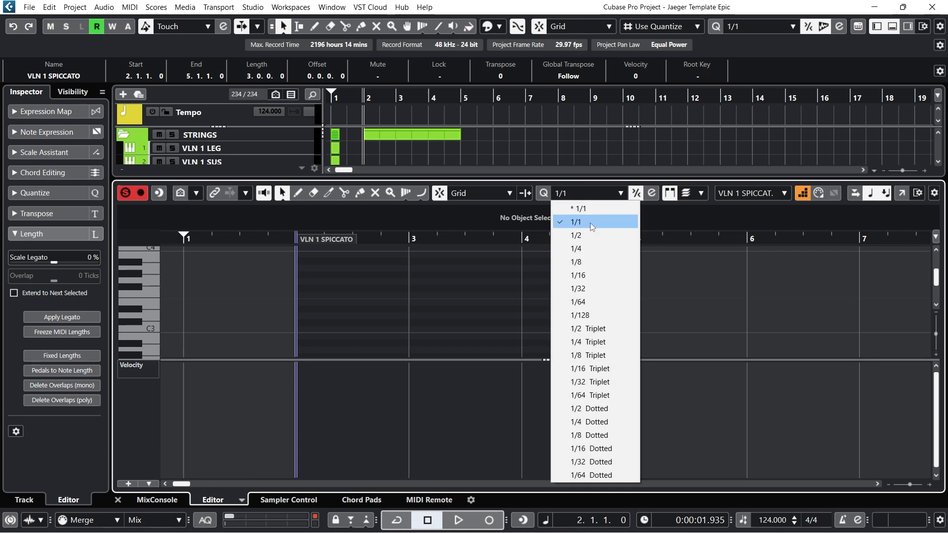
click(584, 277)
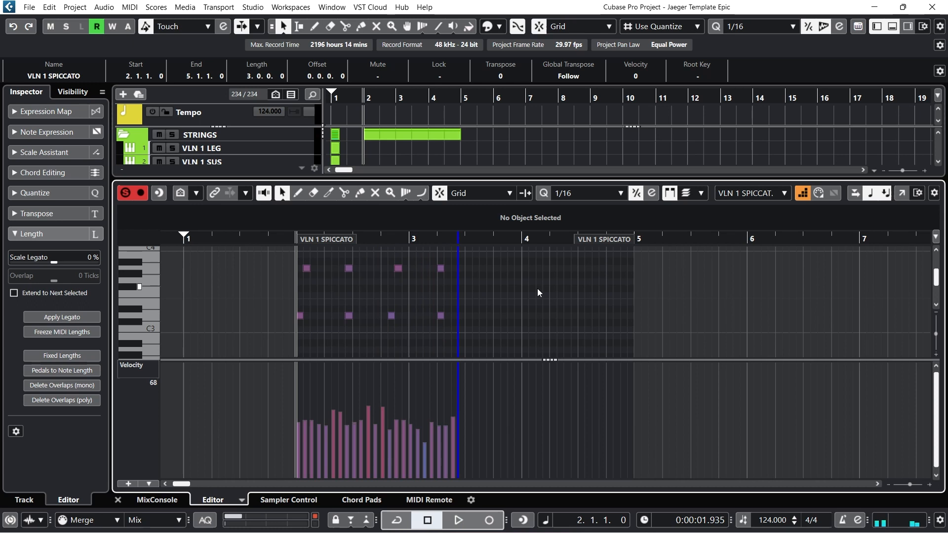
Even out the velocities of the spiccato notes and play the part back from bar 2
drag(333, 419, 465, 416)
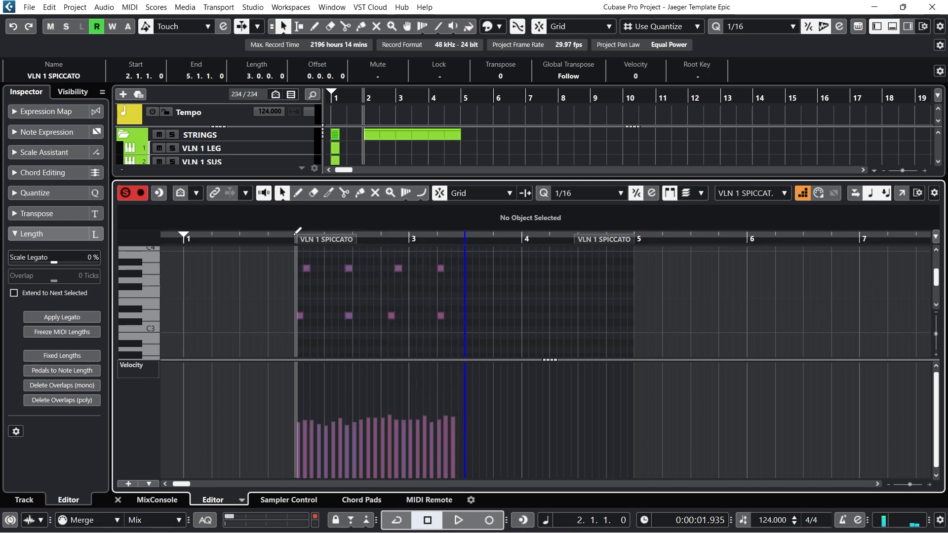
click(283, 194)
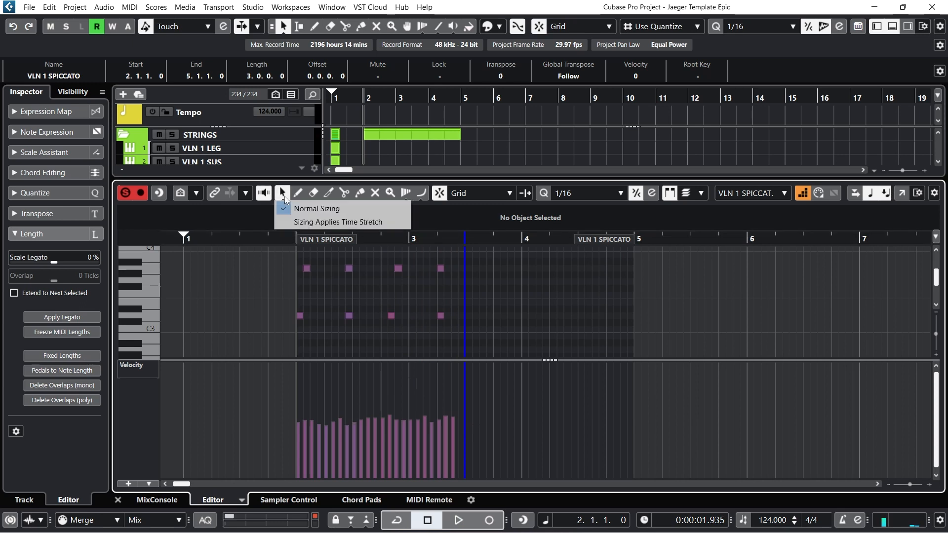
click(299, 262)
key(space)
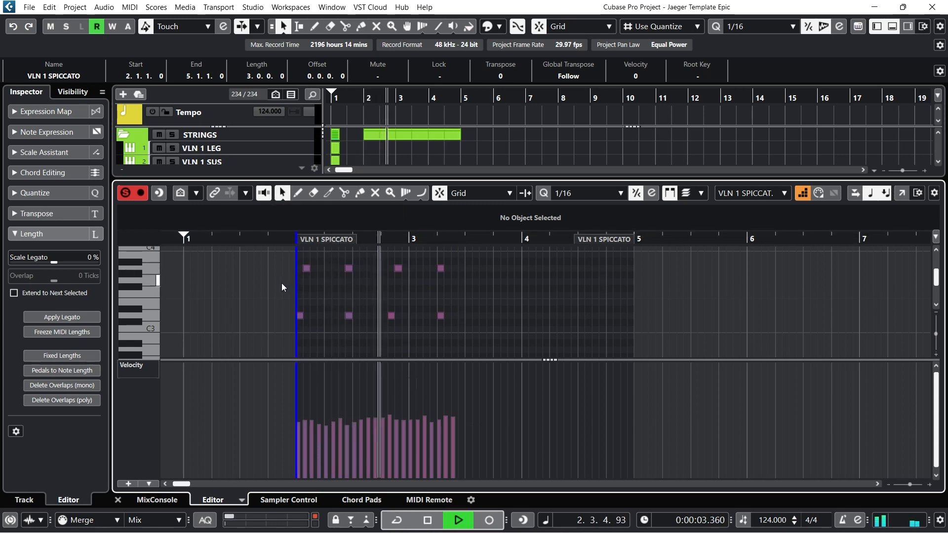
key(space)
Delete the extra E4 note above the D4 at position 2.3.1.0 and close the Key Editor
scroll(341, 296, up, 3)
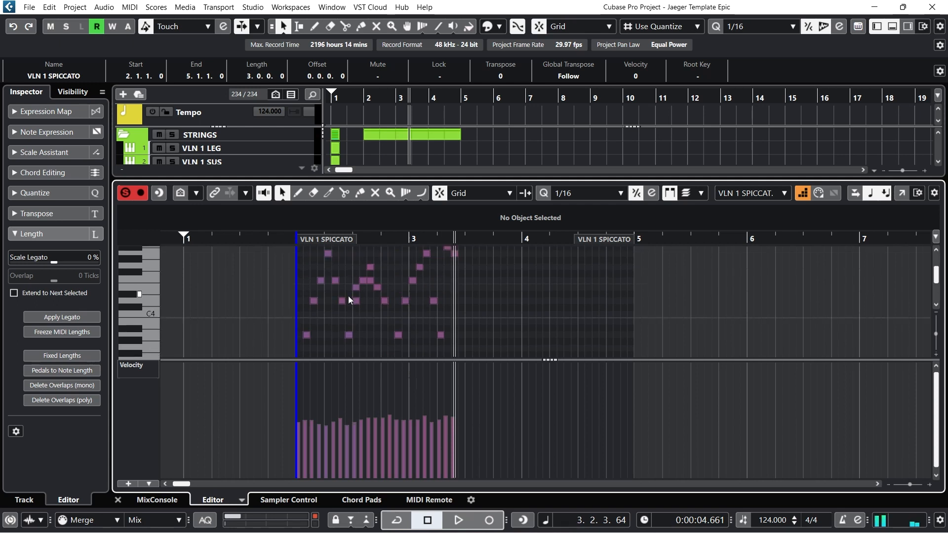
scroll(378, 295, up, 1)
scroll(383, 294, down, 2)
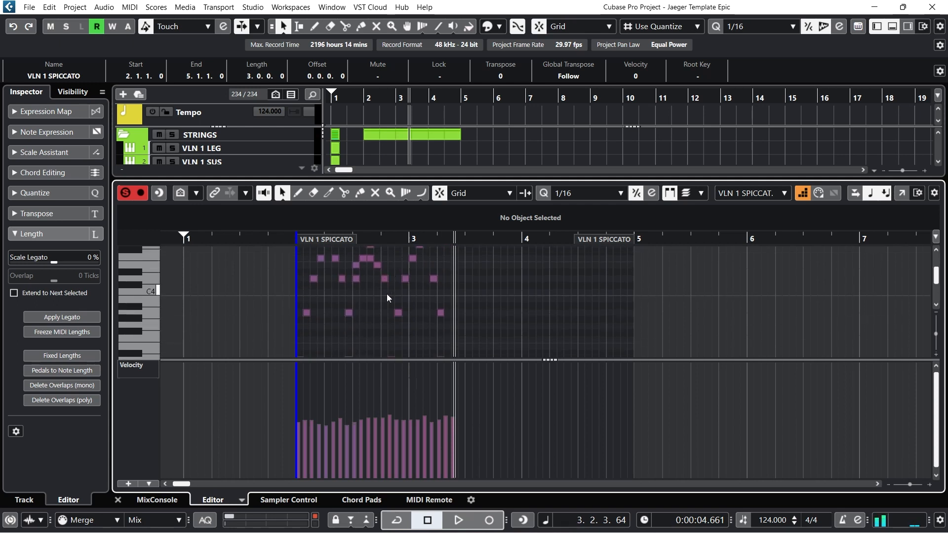
click(355, 279)
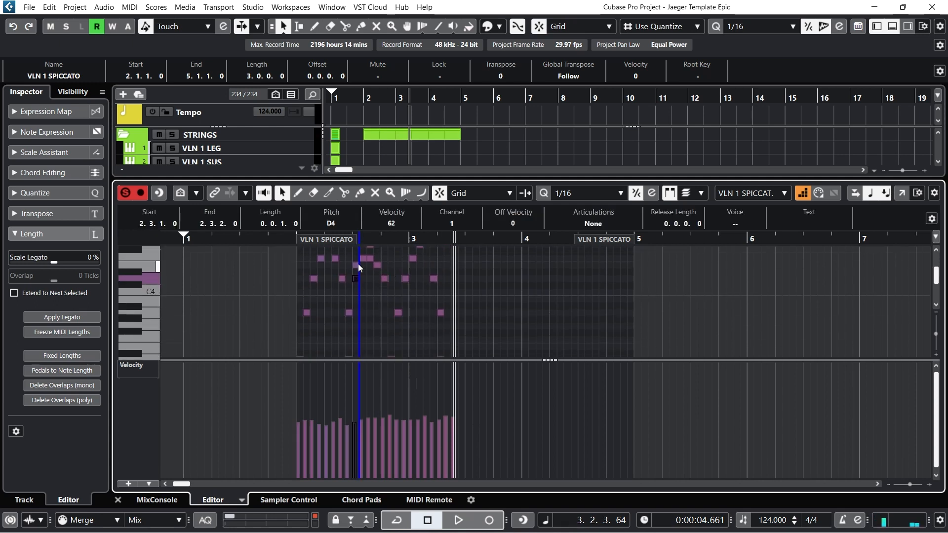
click(357, 265)
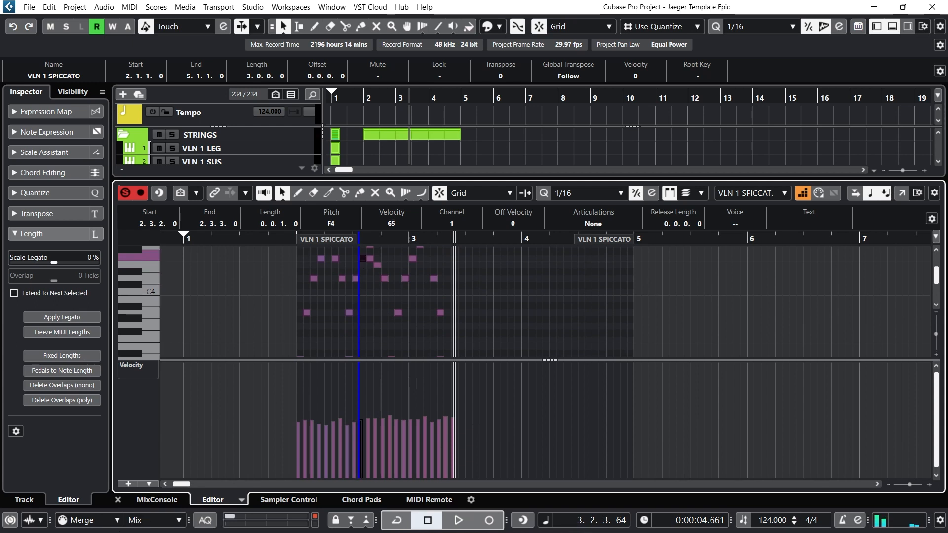
click(118, 499)
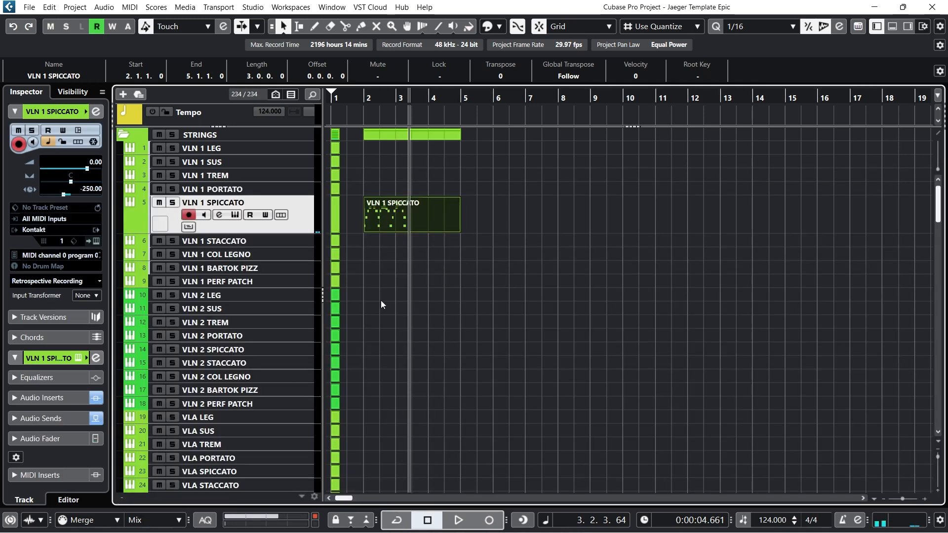
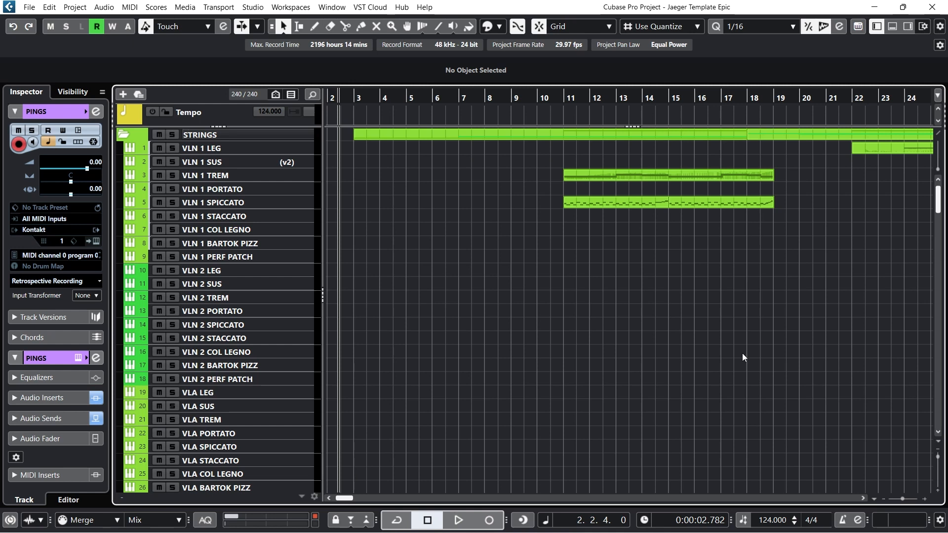
Review the finished arrangement's parts on the instrument tracks from STRINGS through BRASS to SFX TONAL and SFX
scroll(721, 349, down, 4)
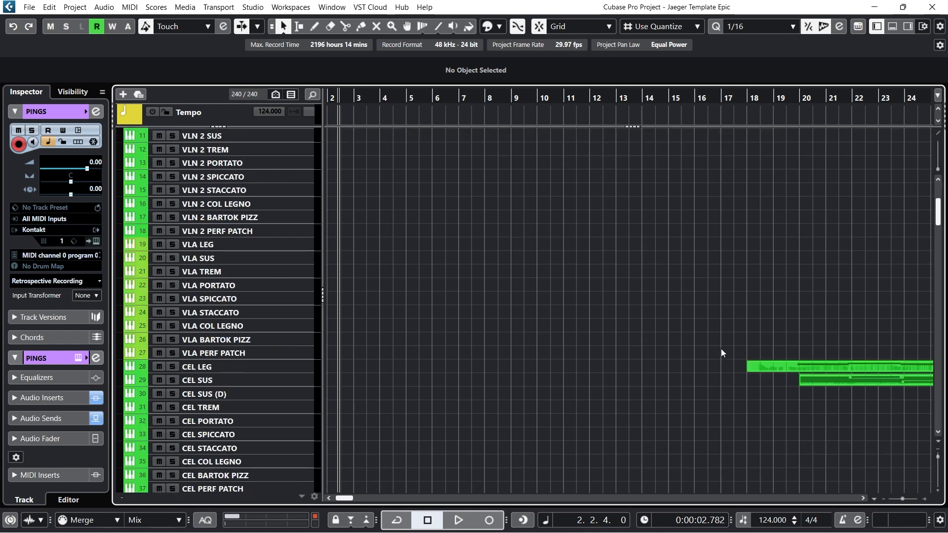
scroll(721, 350, up, 4)
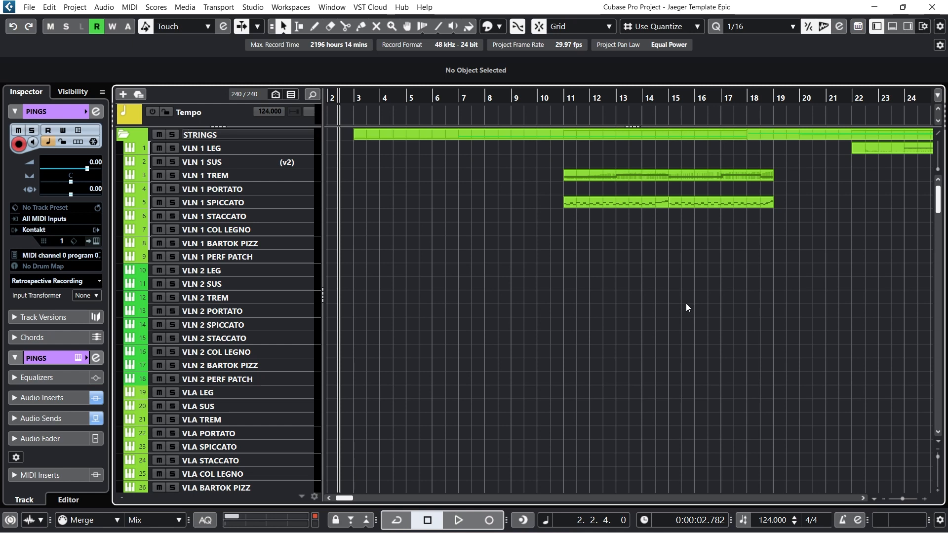
scroll(686, 303, down, 10)
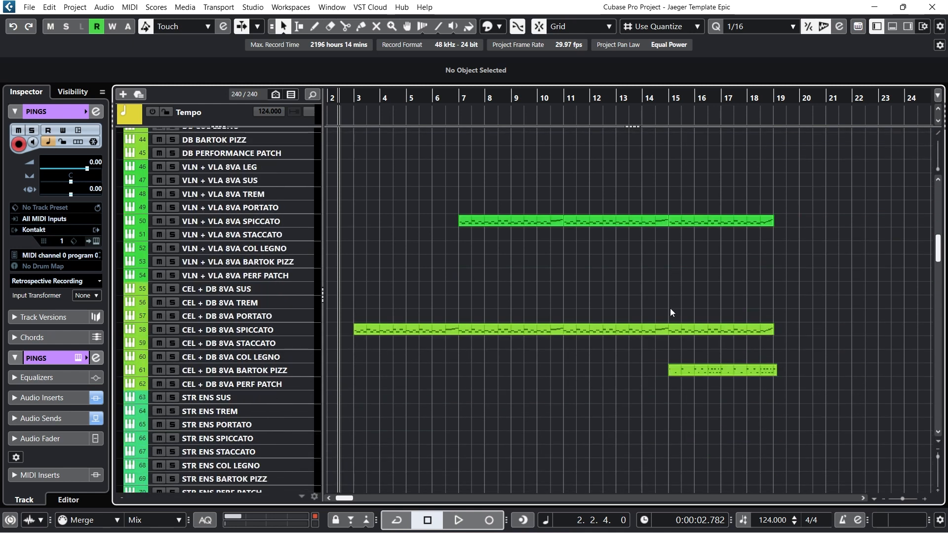
scroll(662, 306, down, 4)
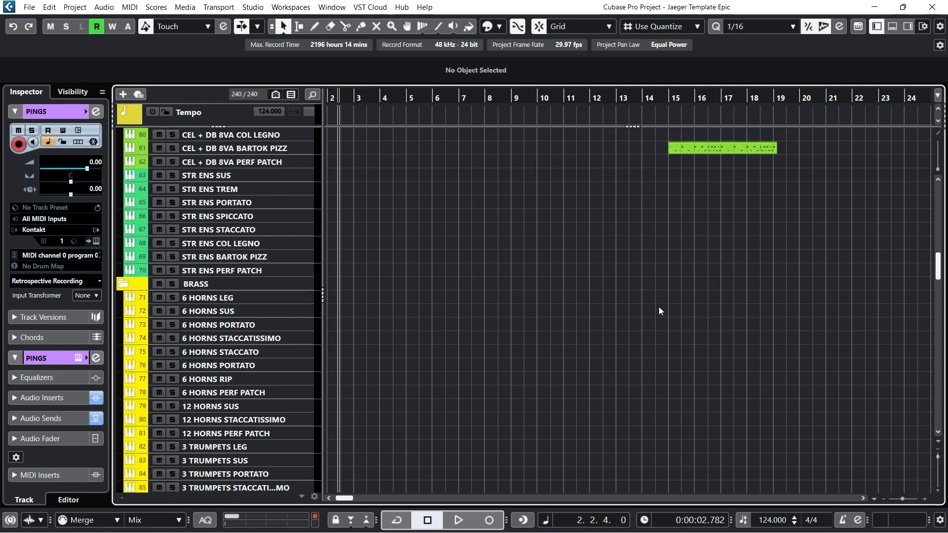
scroll(655, 309, down, 8)
scroll(640, 314, down, 10)
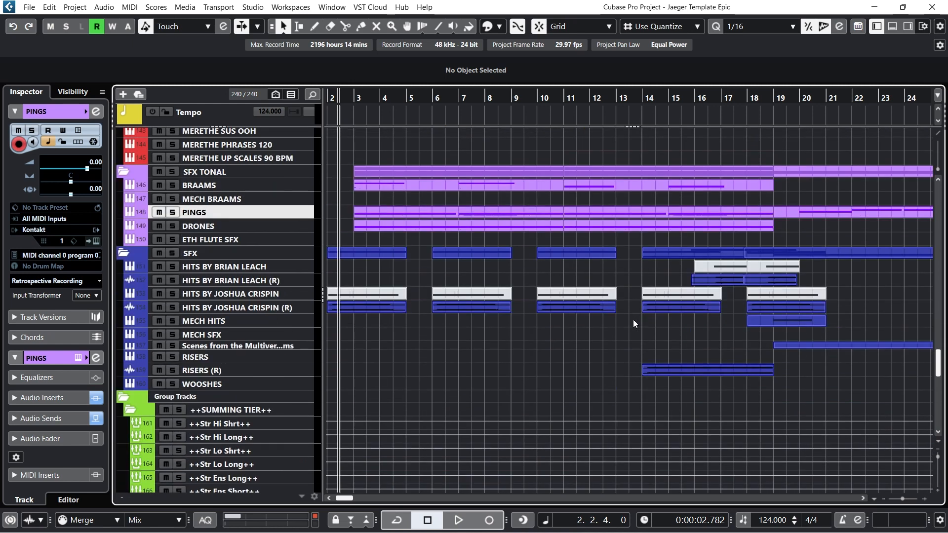
Review the arrangement's group tracks, from the ++SUMMING TIER++ groups to the FX Channels folder and the +++STEMS+++ tracks
scroll(628, 323, down, 4)
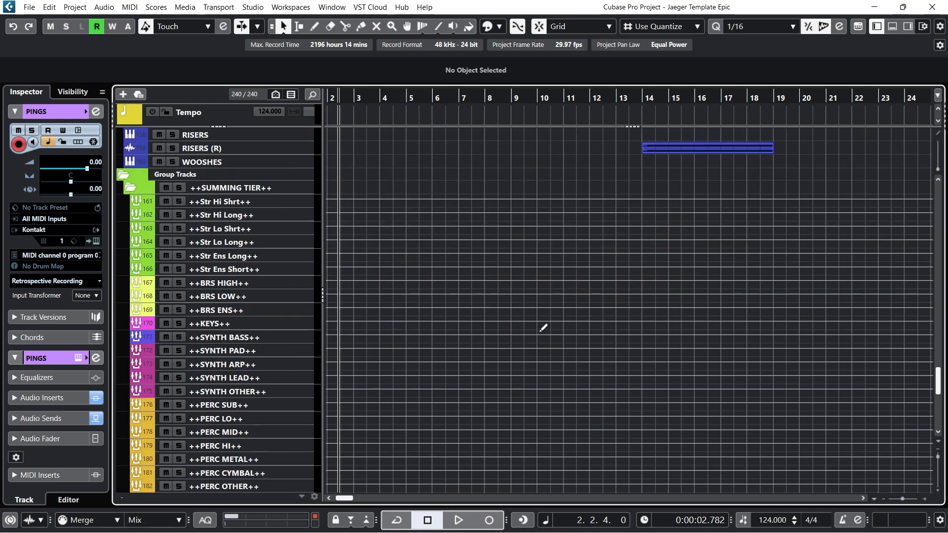
scroll(533, 330, down, 7)
scroll(523, 334, up, 5)
scroll(520, 341, up, 4)
scroll(516, 343, up, 2)
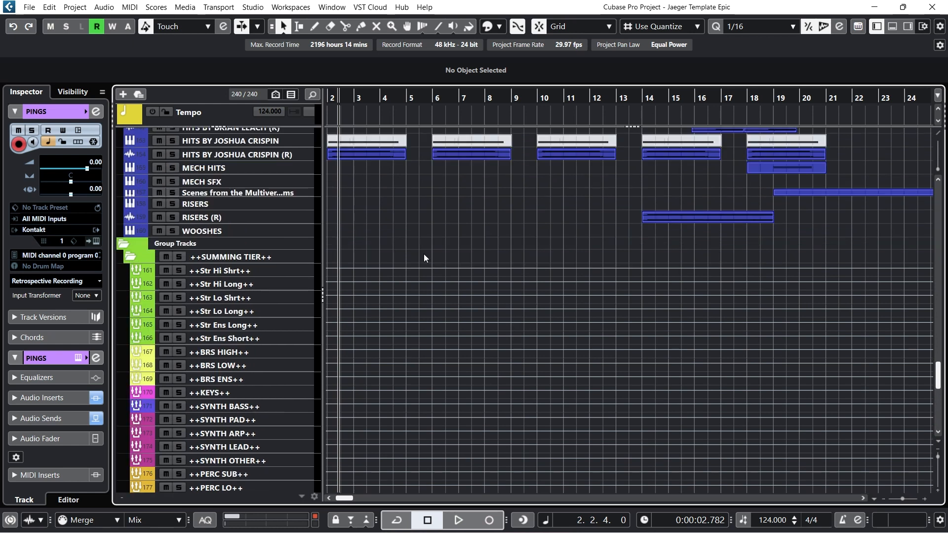
scroll(415, 257, down, 8)
scroll(345, 217, up, 8)
scroll(283, 235, down, 10)
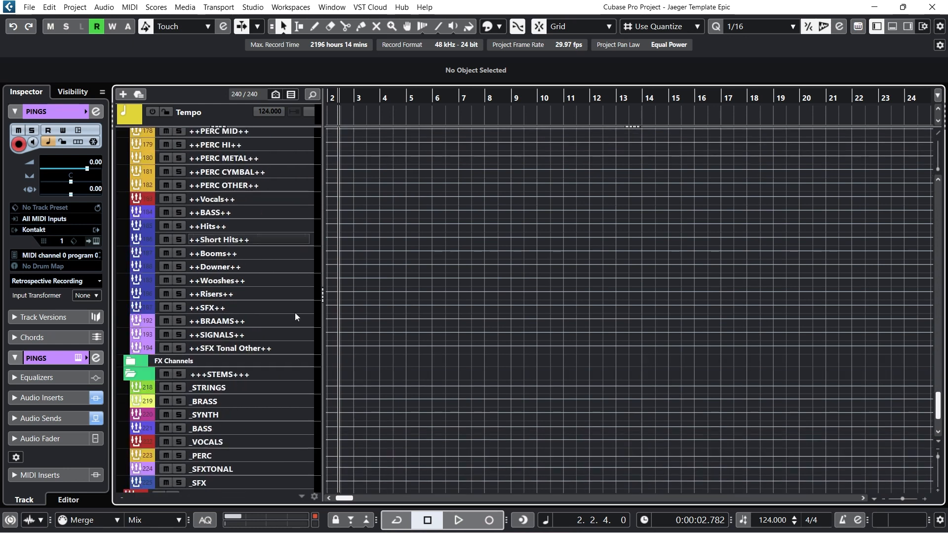
Review the track list from the _MASTER track back up to the STRINGS folder and down to the low string ensemble parts
scroll(295, 313, down, 2)
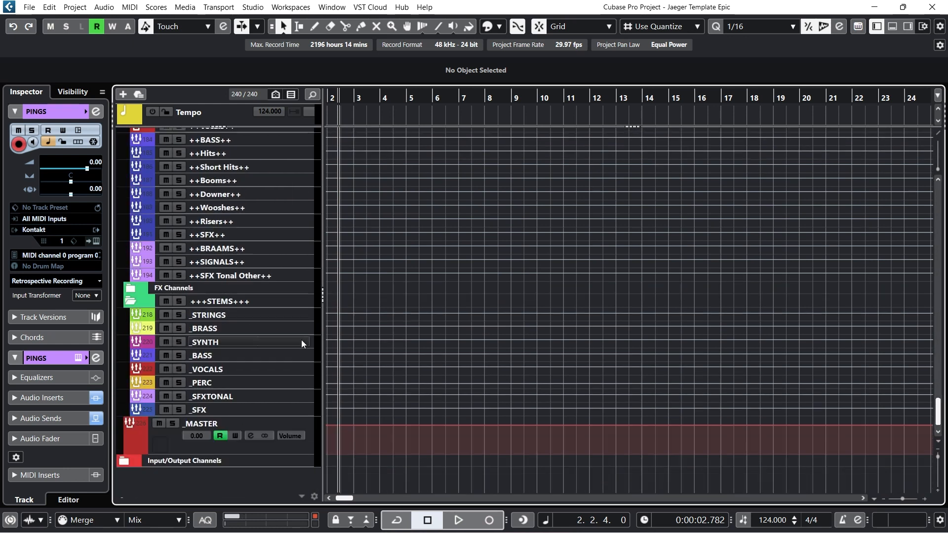
scroll(378, 329, up, 15)
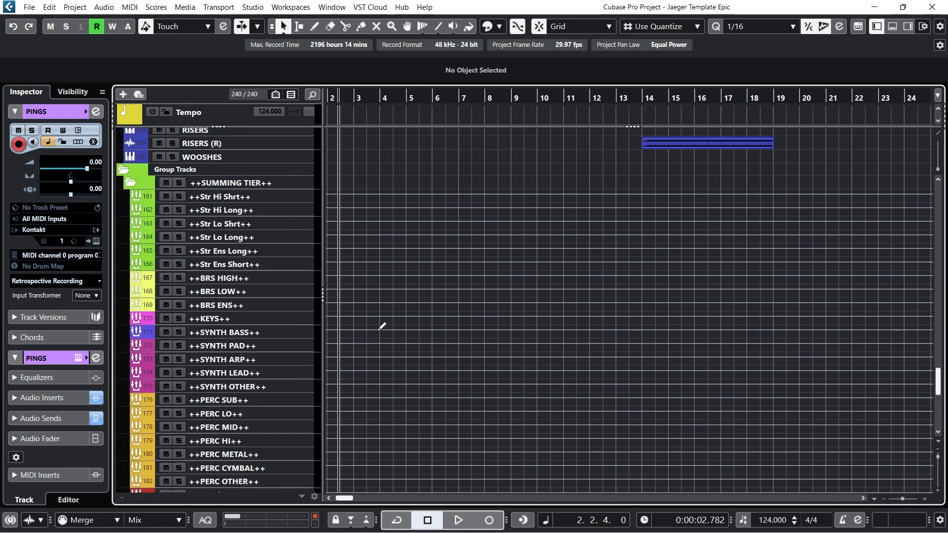
scroll(378, 330, up, 18)
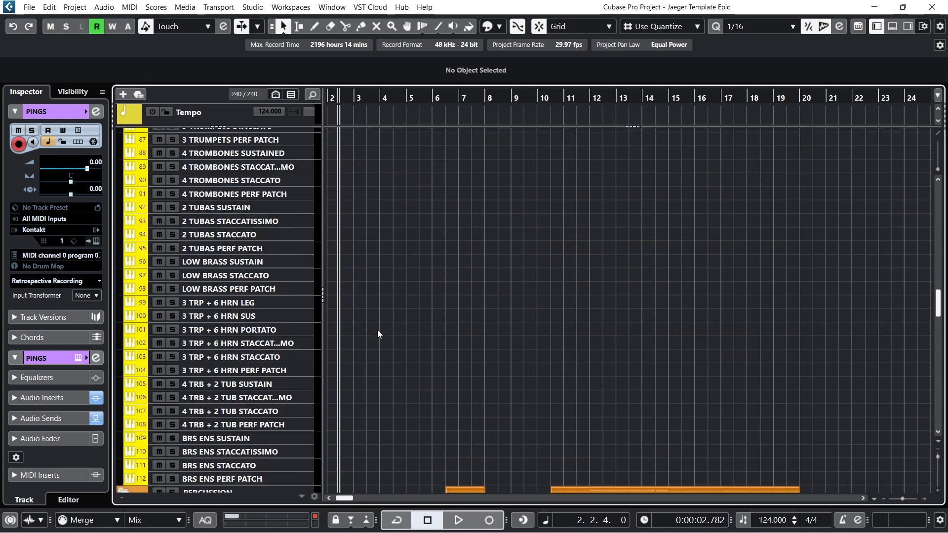
scroll(377, 330, up, 7)
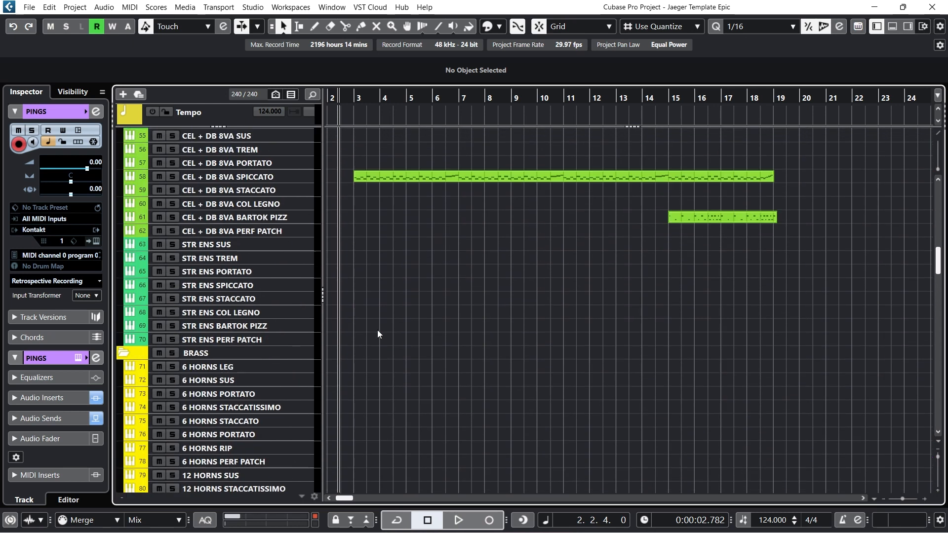
scroll(378, 330, up, 4)
scroll(380, 292, up, 12)
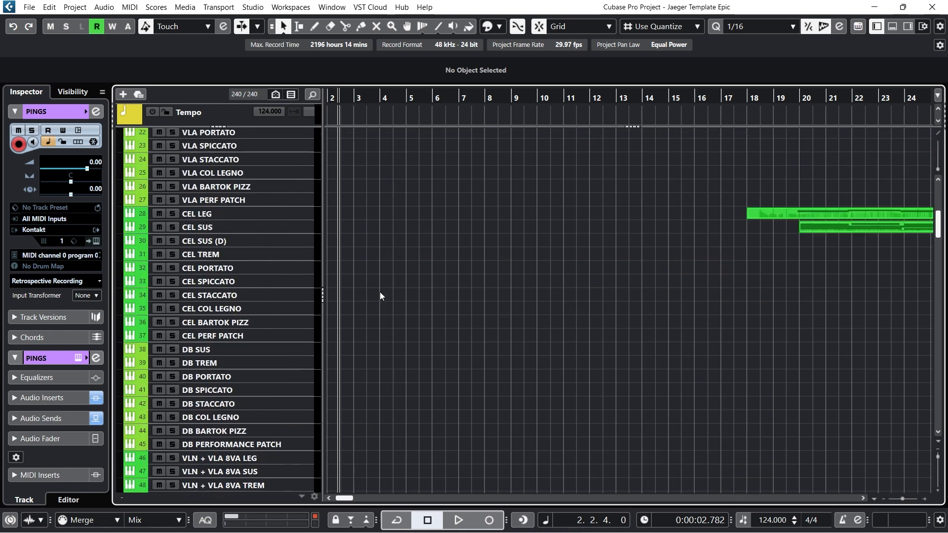
scroll(377, 296, up, 2)
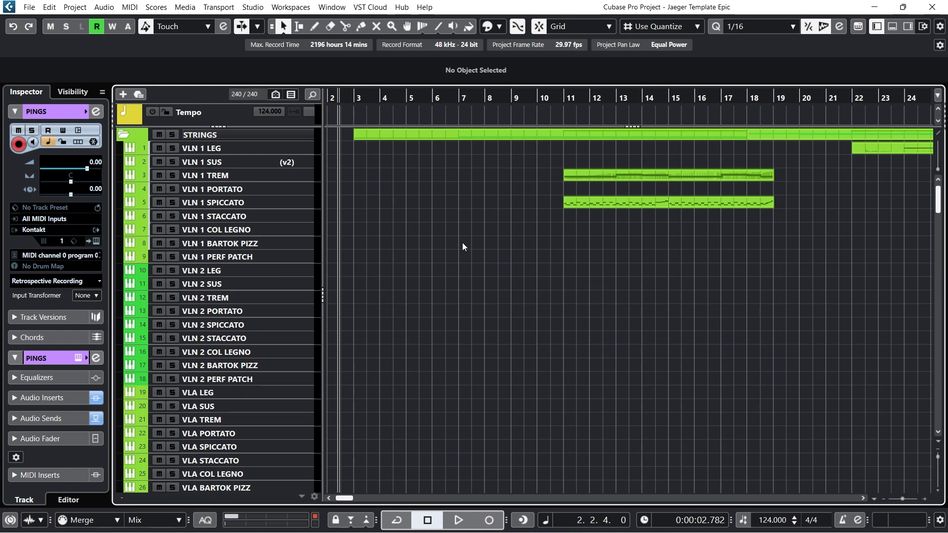
scroll(463, 247, down, 14)
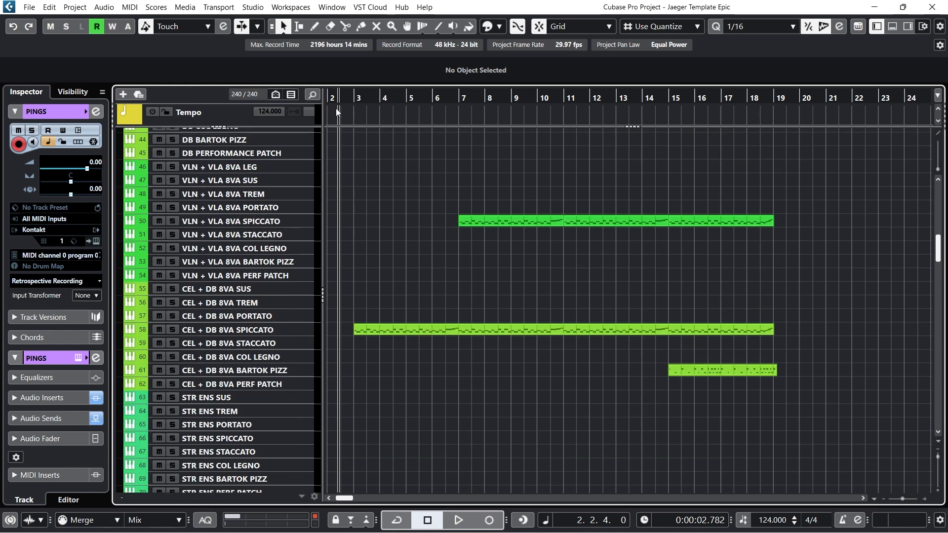
Solo the SFX TONAL folder, play it back from position 2.3.3.0, and return the playhead to bar 3
drag(354, 101, 386, 152)
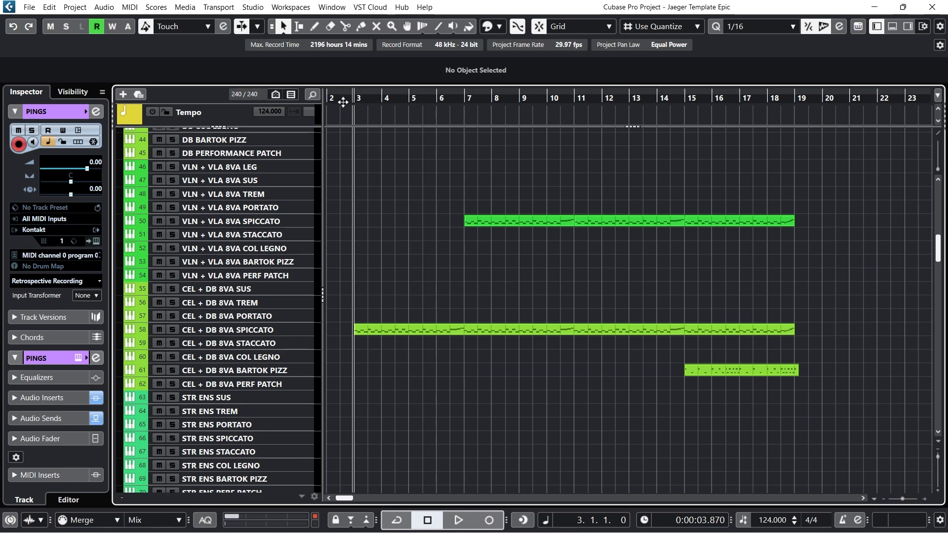
drag(343, 101, 344, 99)
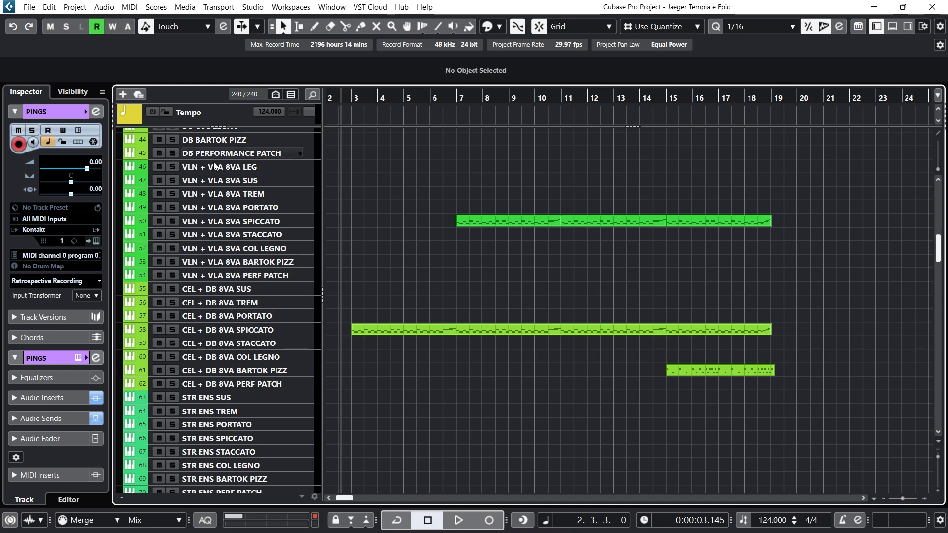
scroll(215, 166, up, 5)
scroll(348, 235, down, 20)
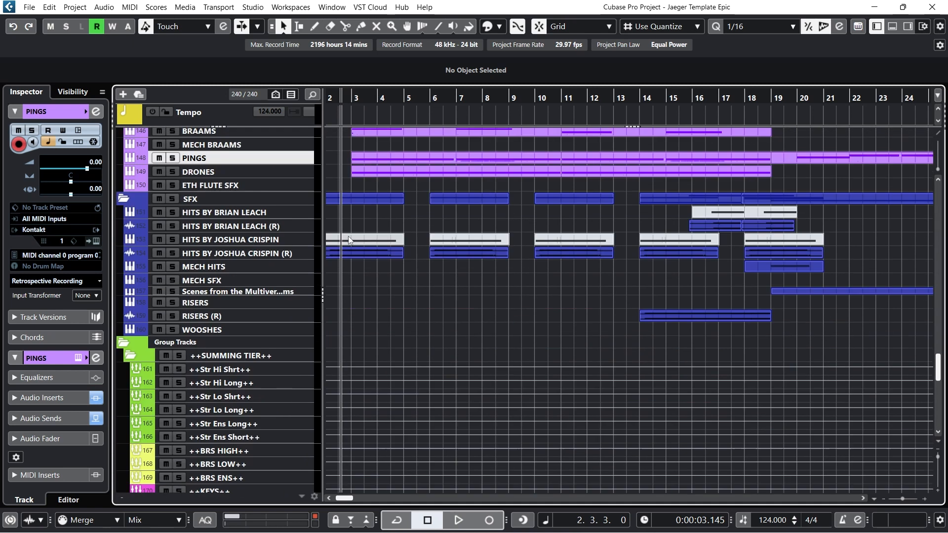
scroll(348, 236, down, 10)
scroll(345, 237, up, 14)
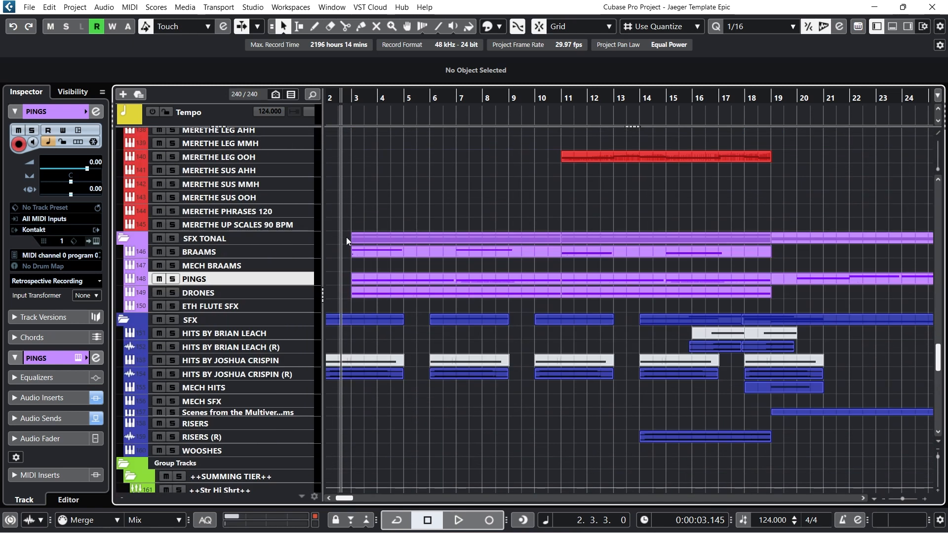
scroll(347, 241, up, 3)
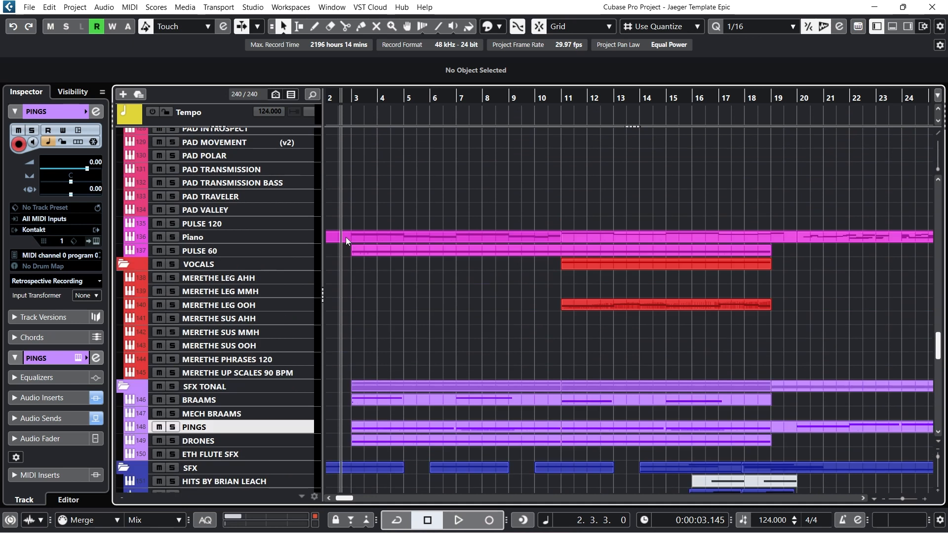
click(172, 387)
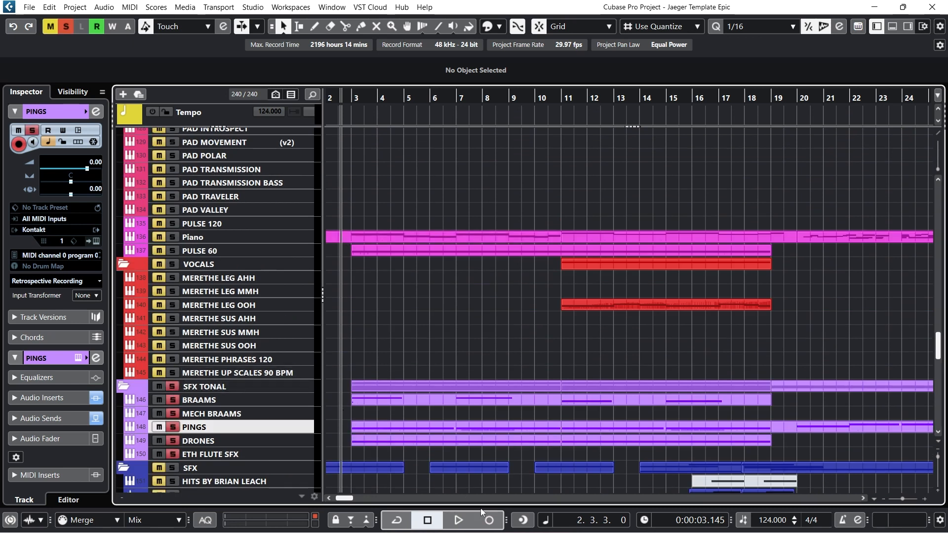
click(468, 522)
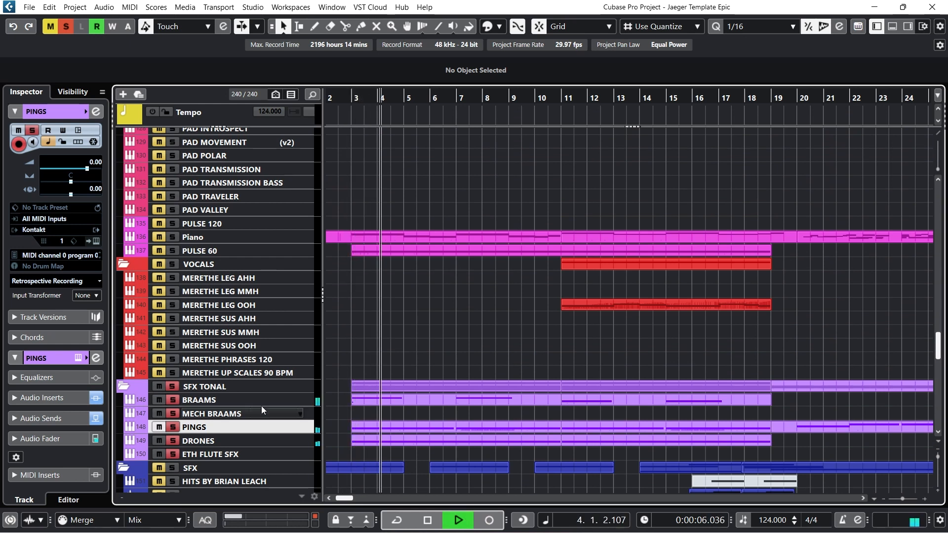
click(430, 518)
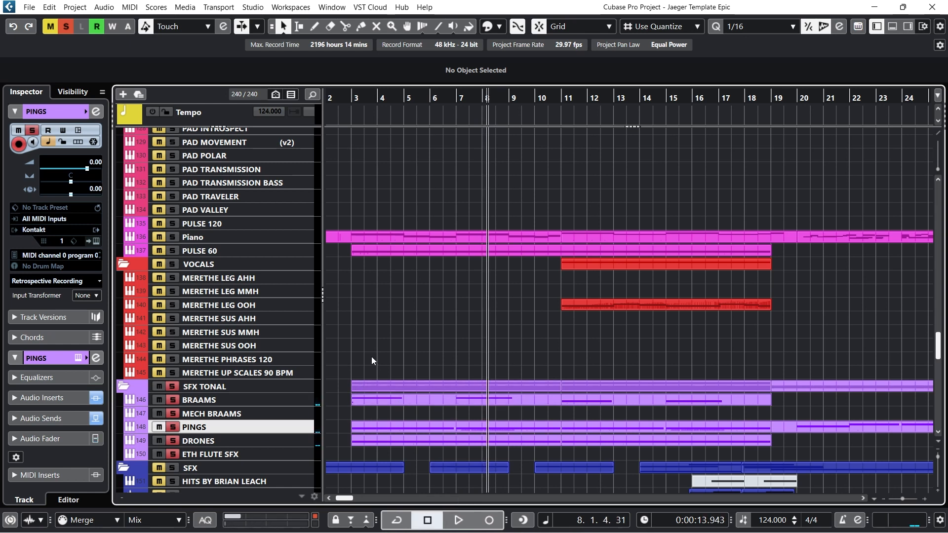
click(349, 98)
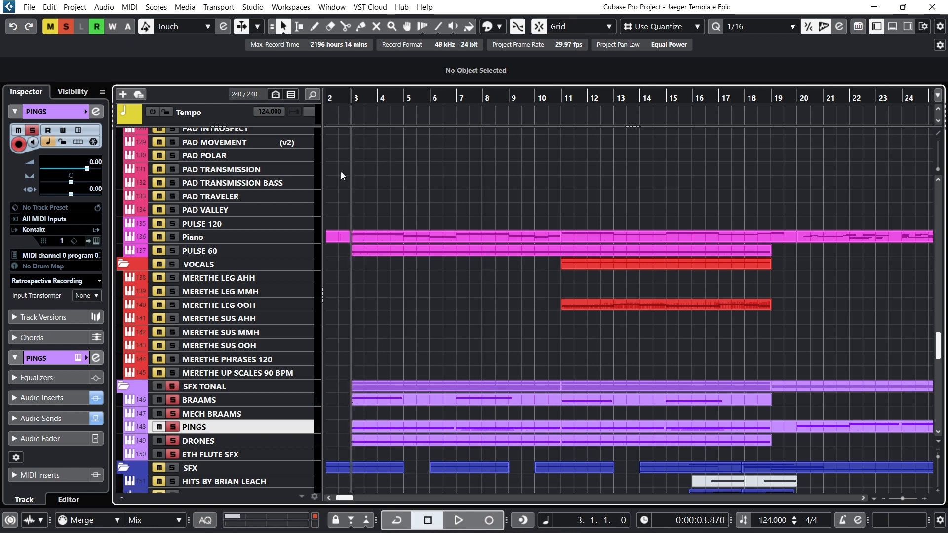
click(309, 411)
right_click(309, 411)
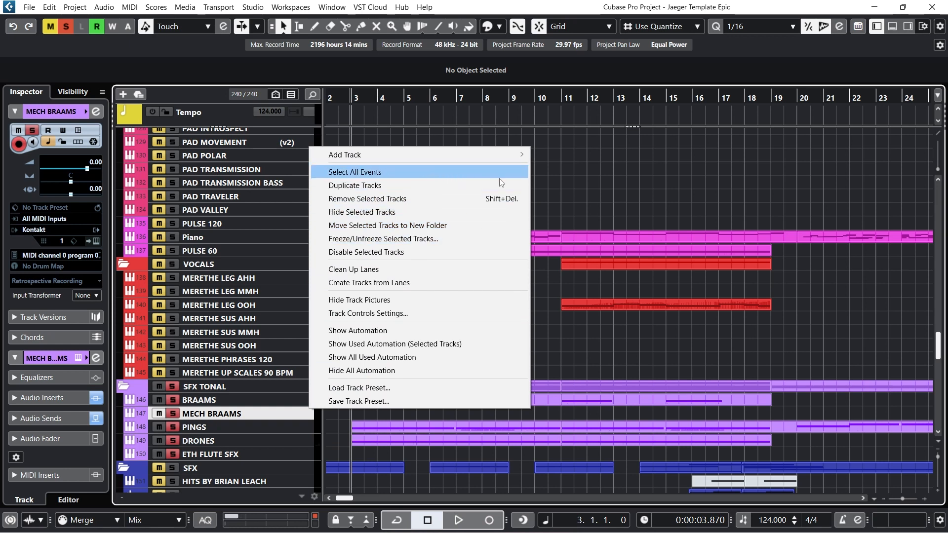
click(585, 175)
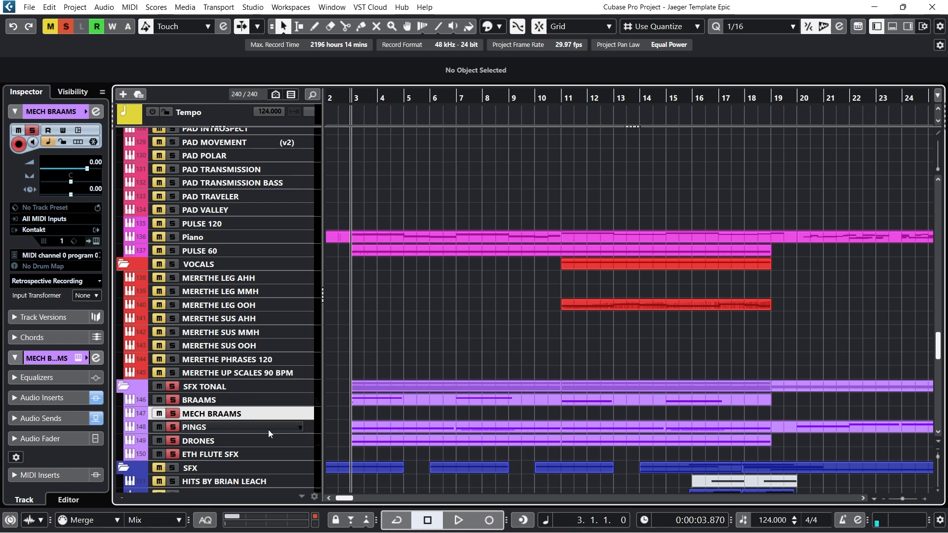
Select the PINGS track and examine its output routing and its reverb and delay sends in the MixConsole
click(237, 427)
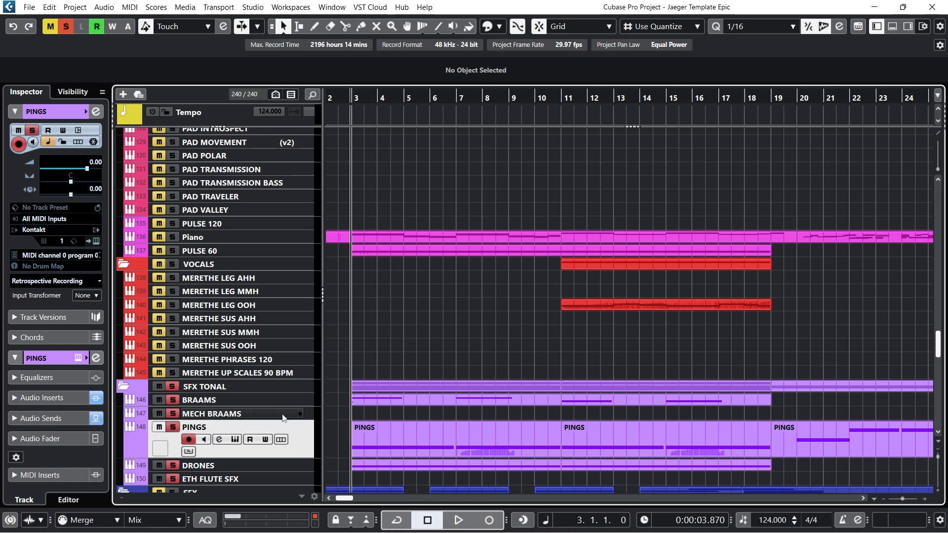
key(F3)
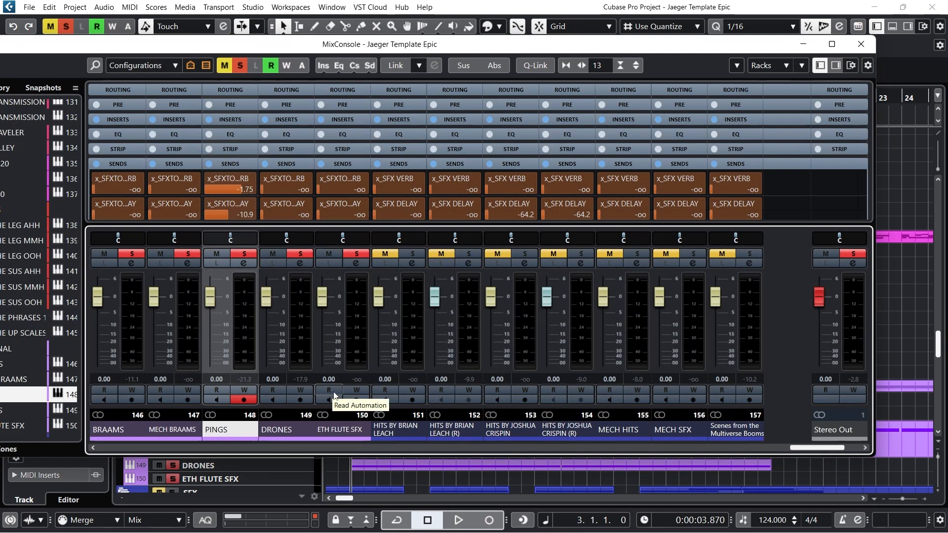
click(239, 92)
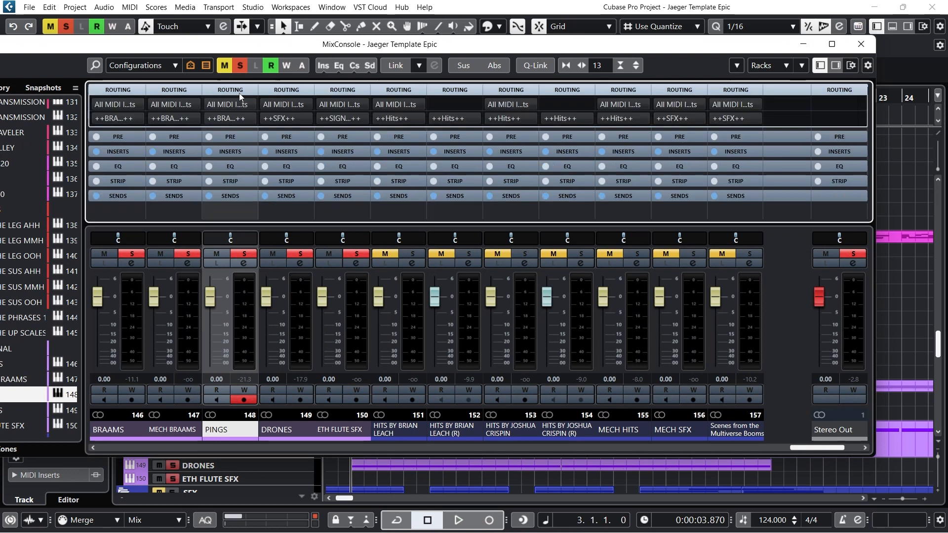
click(241, 195)
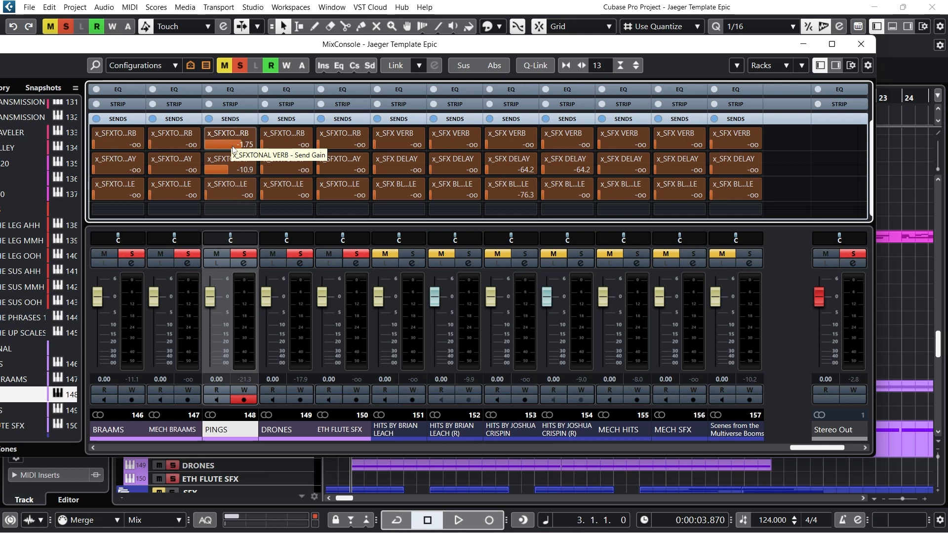
click(861, 44)
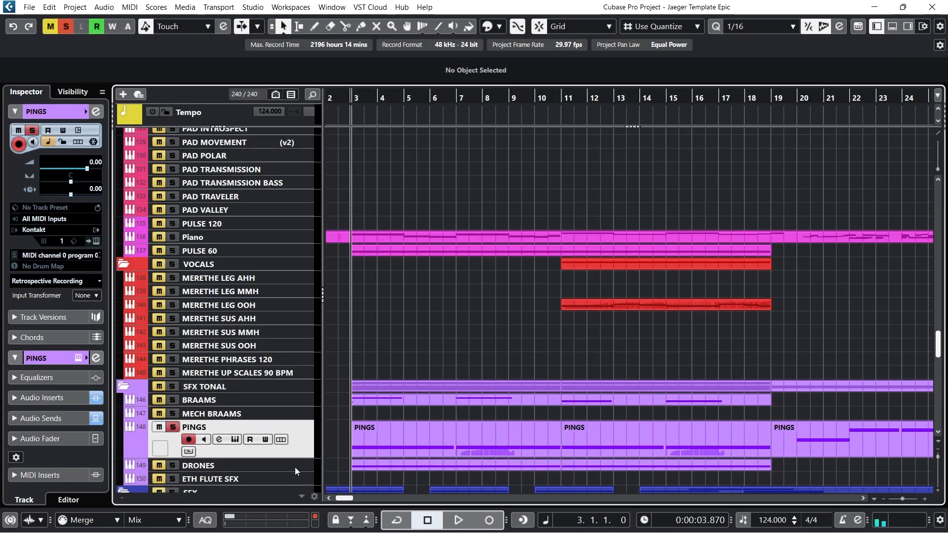
Listen to the PINGS track alone from bar 3 and turn its solo off
click(453, 521)
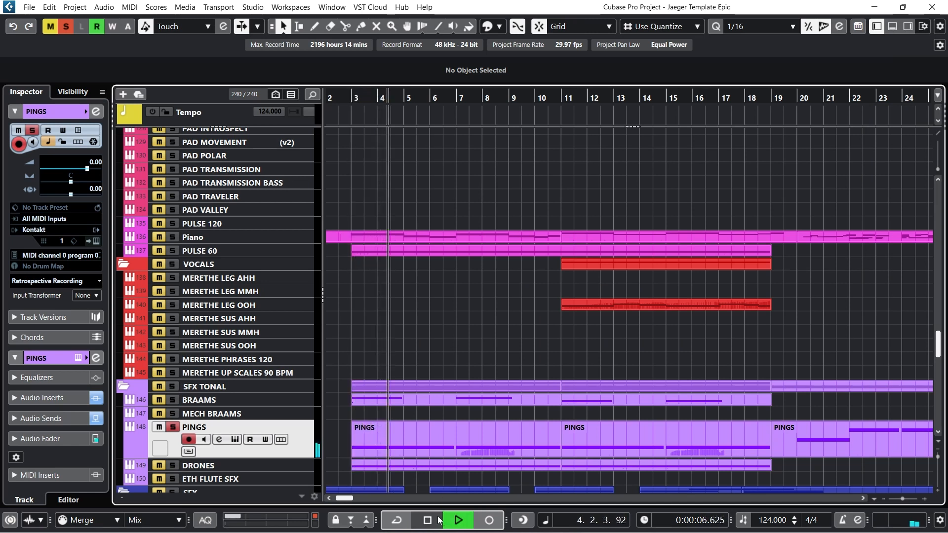
click(427, 521)
click(172, 427)
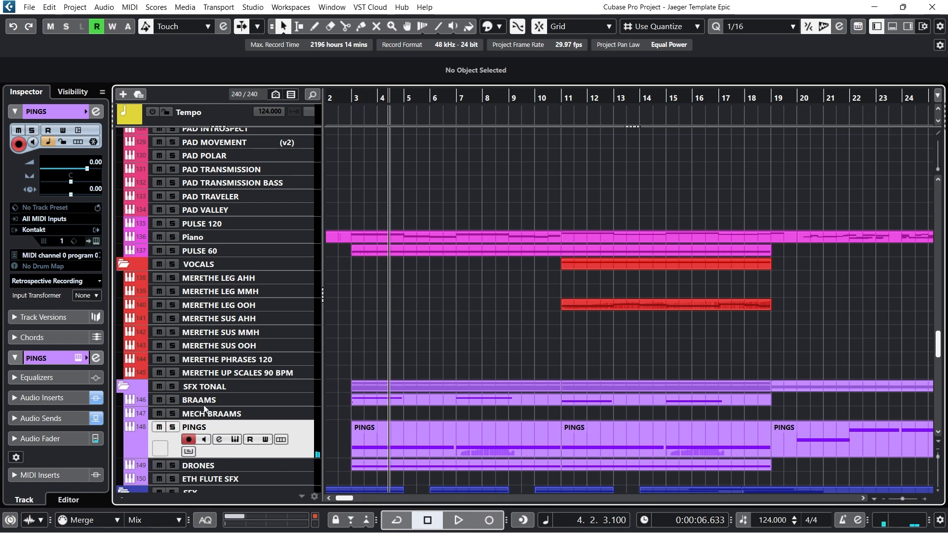
Examine the parts from the SYNTH folder through VOCALS to SFX, ending with the Scenes from the Multiverse Booms track selected
click(353, 98)
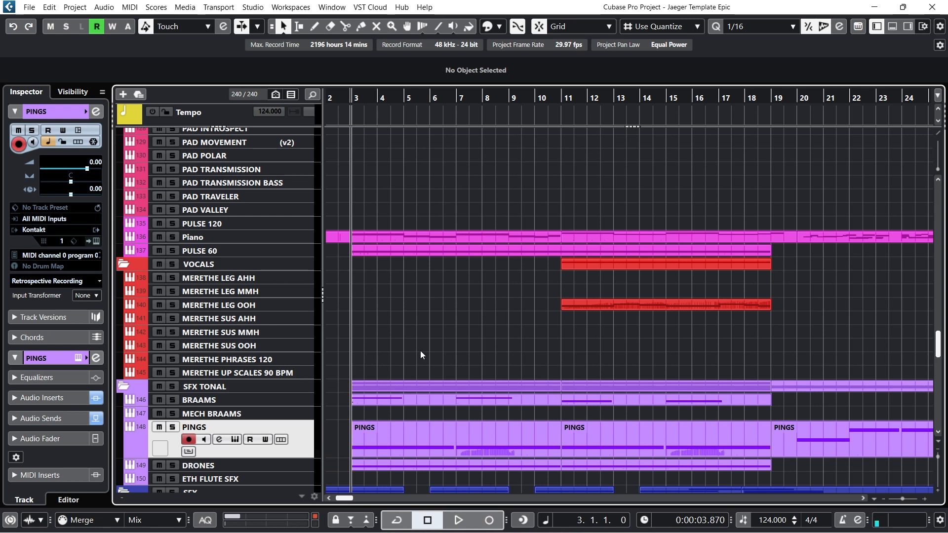
scroll(417, 352, down, 5)
scroll(414, 354, up, 5)
scroll(414, 354, up, 5)
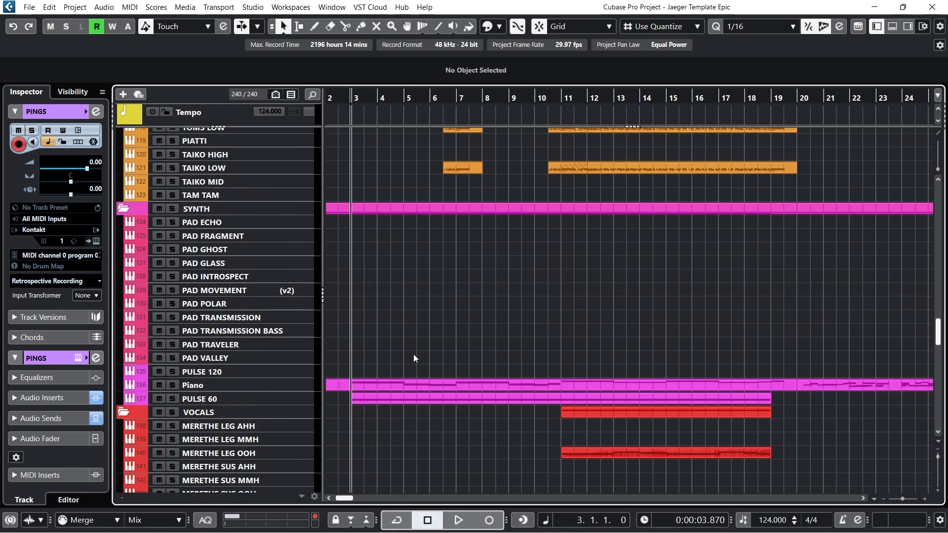
scroll(413, 354, down, 3)
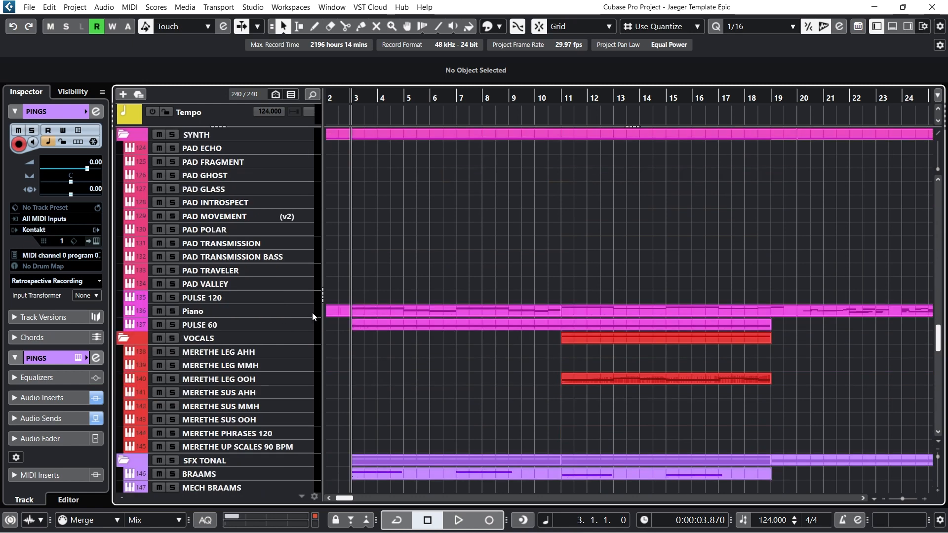
scroll(395, 341, down, 5)
scroll(395, 342, down, 5)
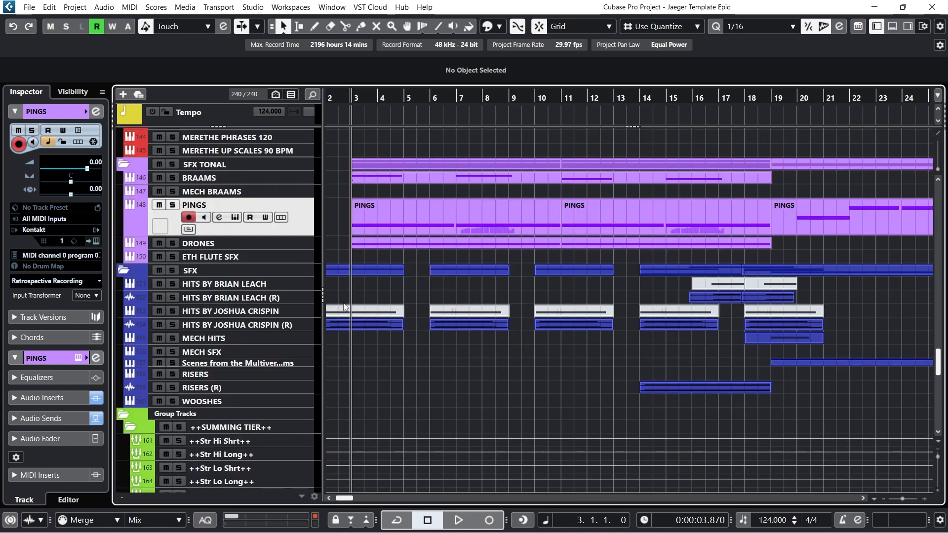
click(281, 364)
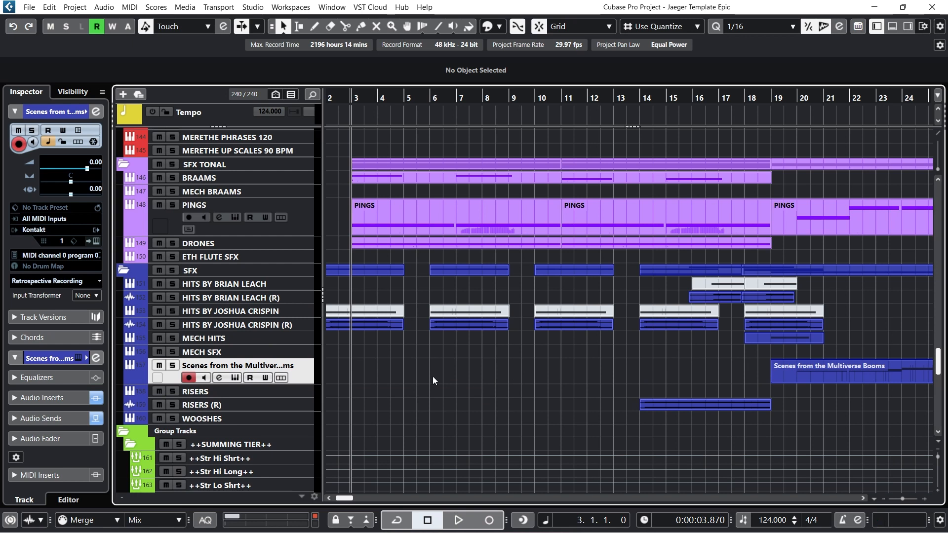
Solo the SFX TONAL and SFX folders together and play them back from position 2.2.1.0
click(330, 97)
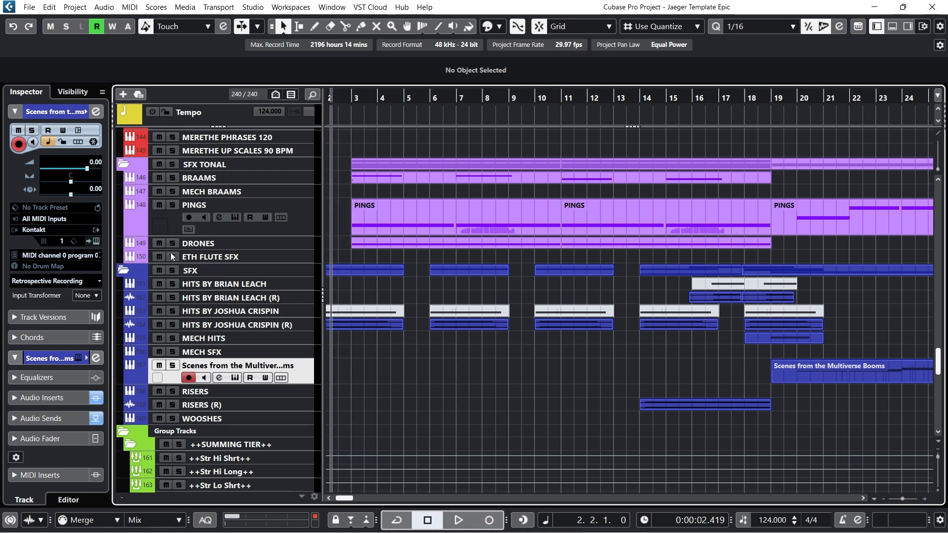
click(173, 165)
click(171, 269)
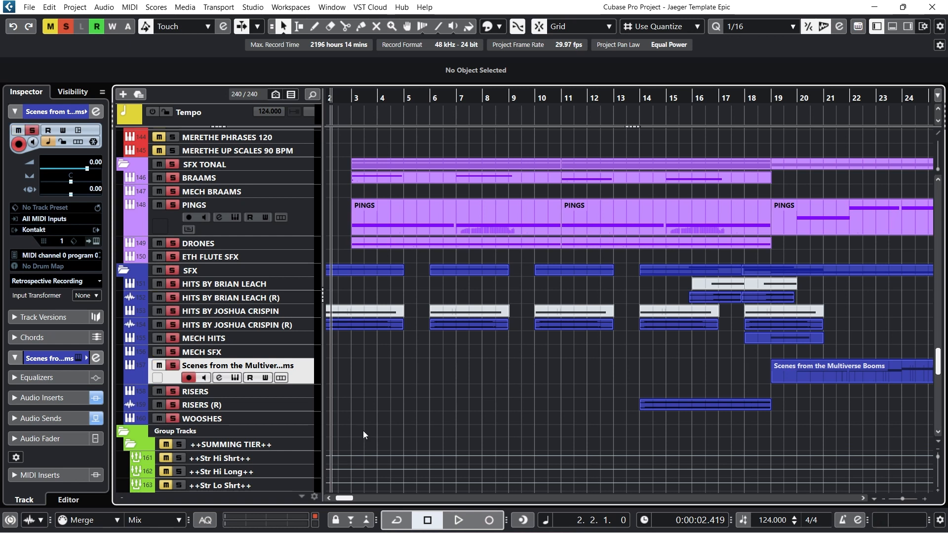
click(455, 520)
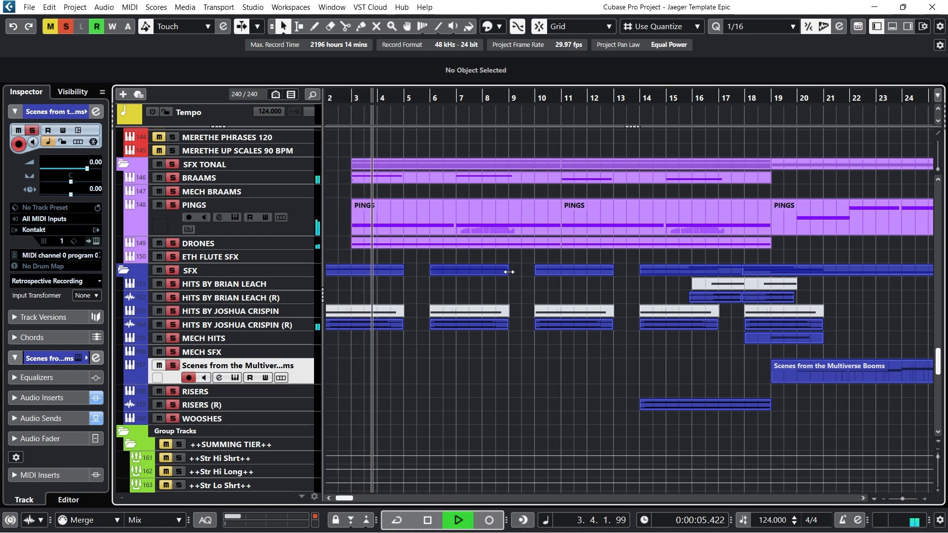
click(474, 221)
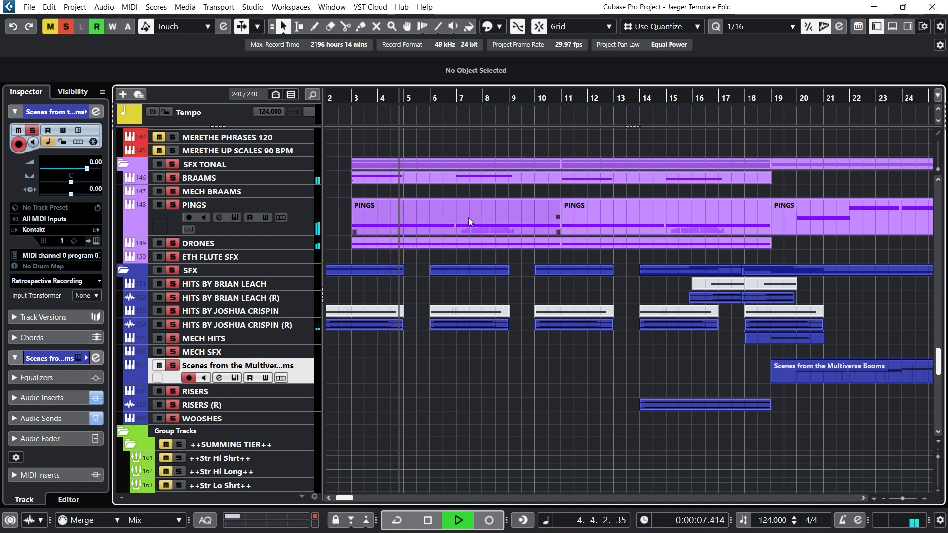
click(433, 521)
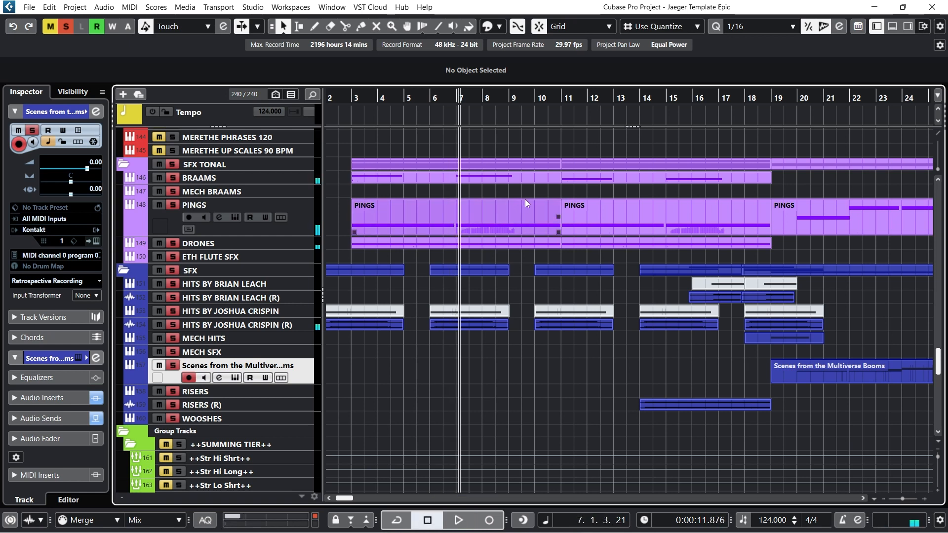
Examine the rendered audio tracks HITS BY JOSHUA CRISPIN (R) and RISERS (R) in the SFX folder
click(306, 326)
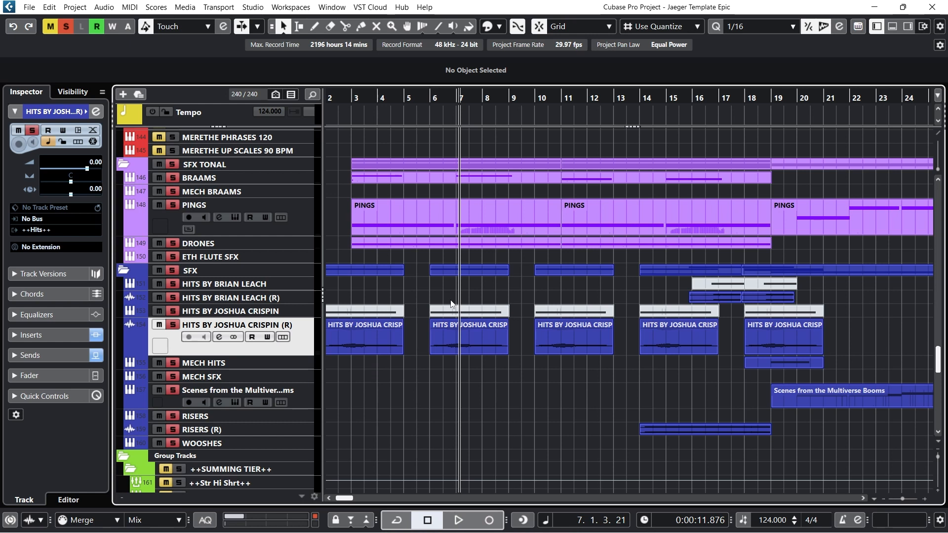
mouse_move(440, 321)
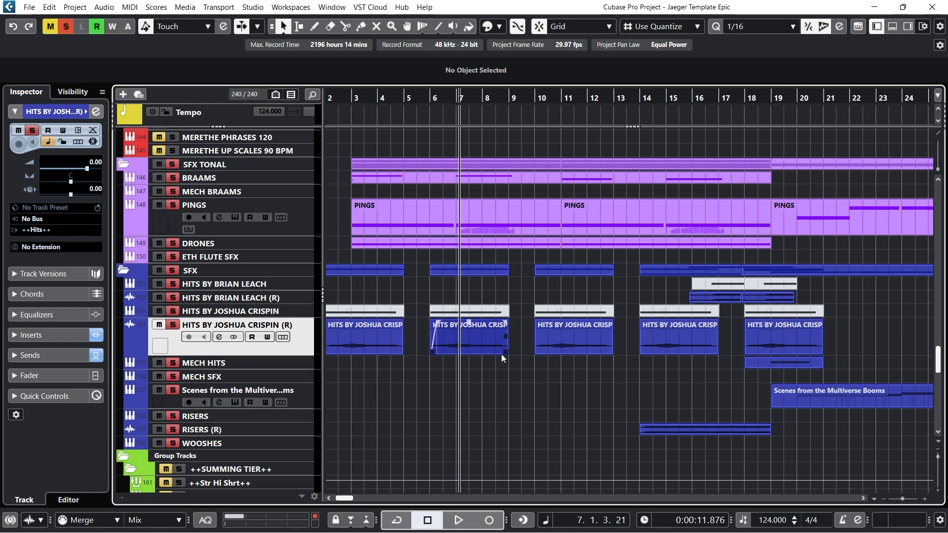
click(309, 432)
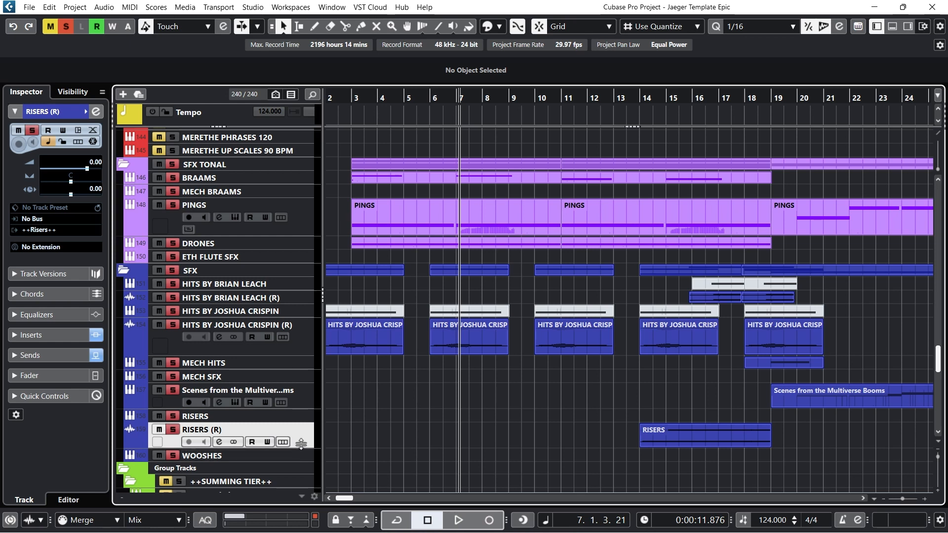
drag(299, 447, 300, 436)
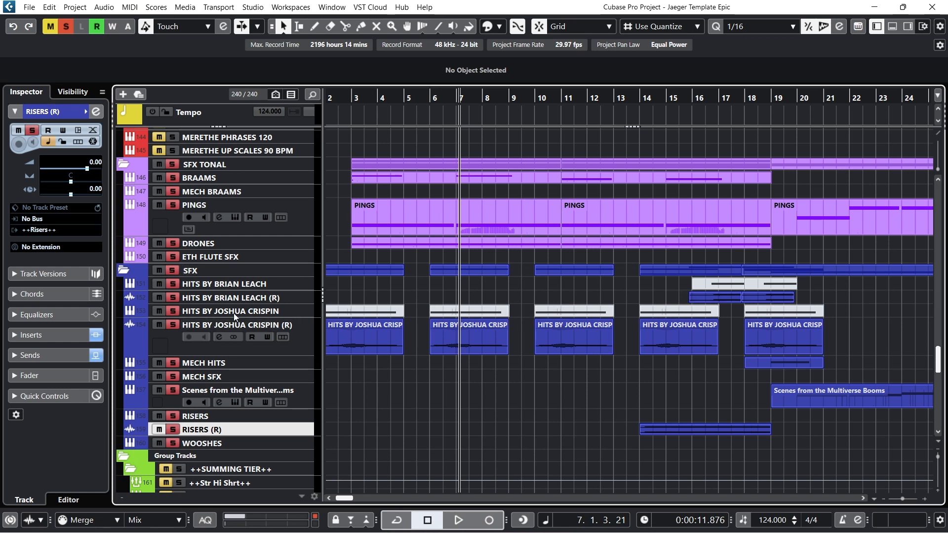
Move the playback cursor to just before bar 3 and turn off the solo on the SFX TONAL and SFX folders
scroll(410, 262, up, 5)
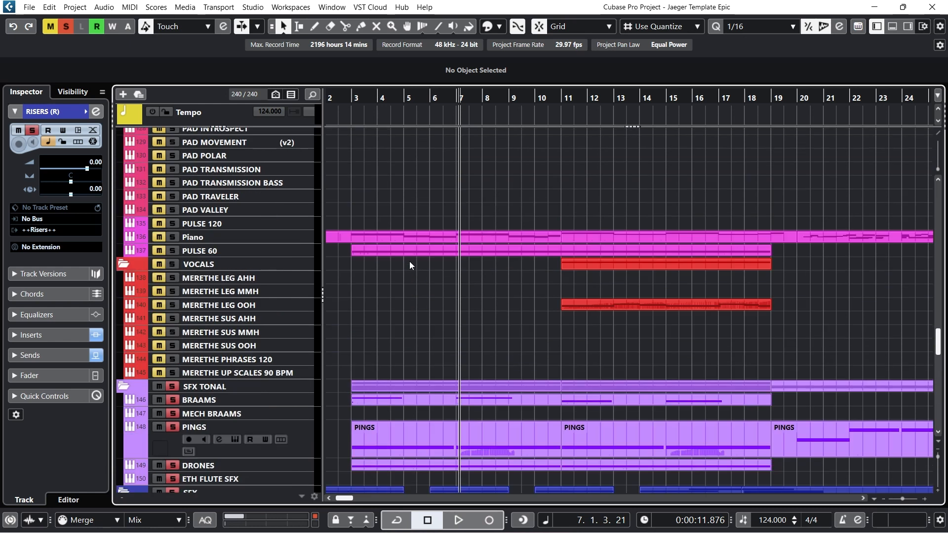
drag(346, 95, 349, 98)
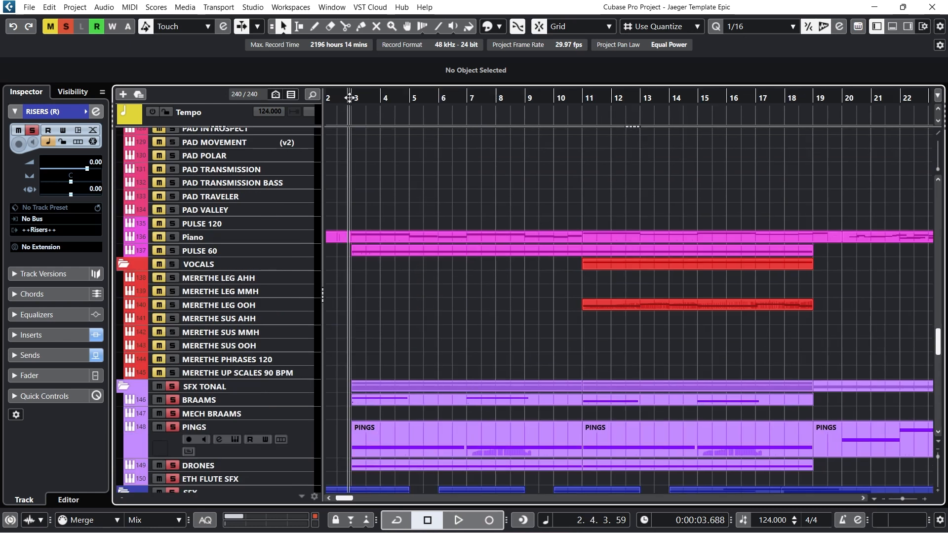
click(160, 387)
scroll(408, 304, down, 4)
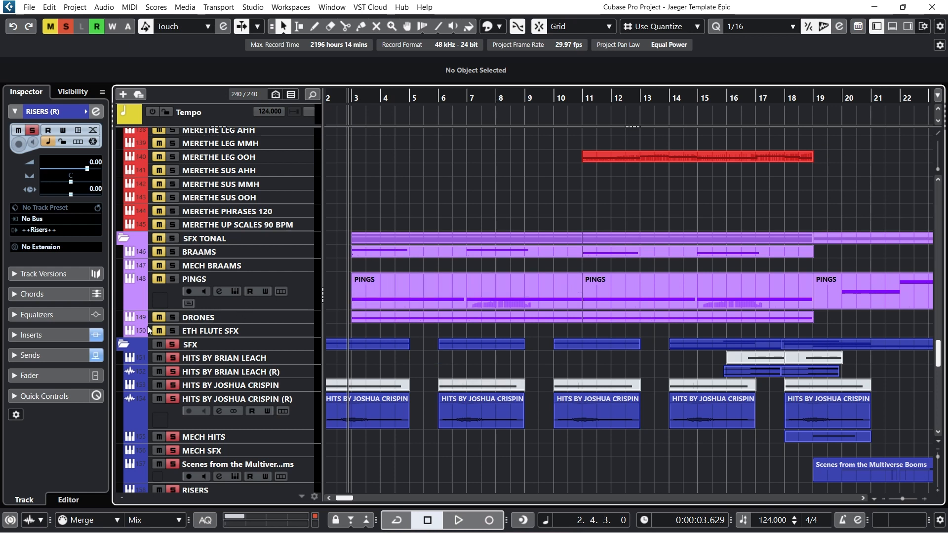
click(174, 344)
Solo the STRINGS folder at the start of the track list
scroll(443, 307, up, 12)
scroll(441, 286, up, 20)
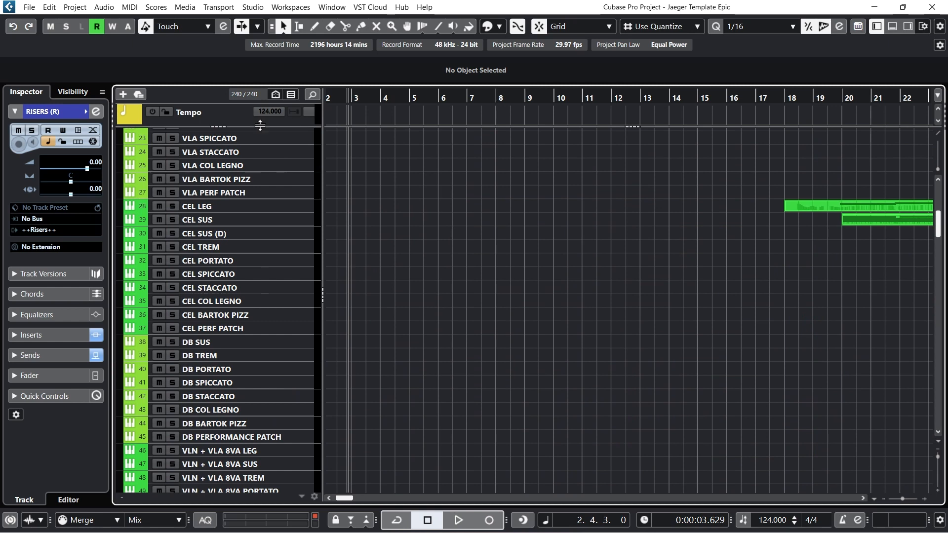
scroll(382, 220, up, 8)
click(172, 134)
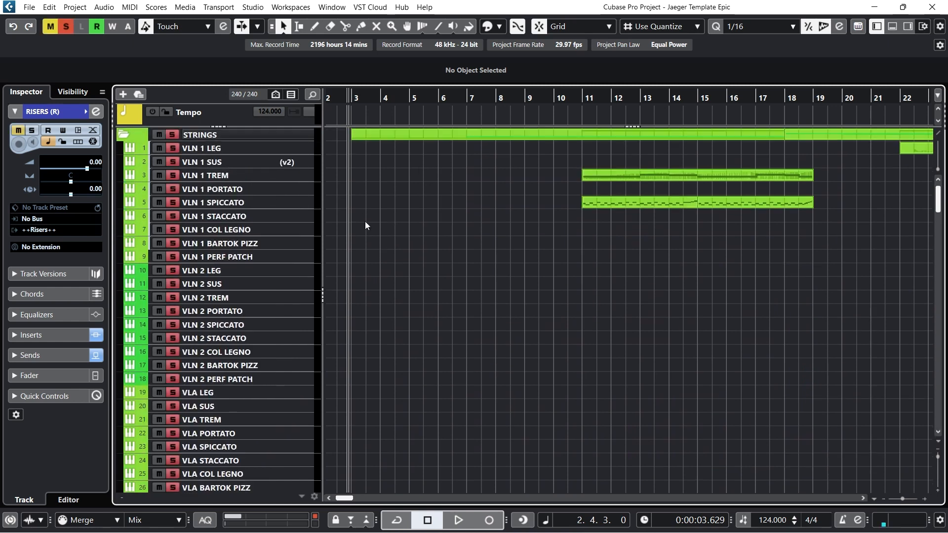
Enlarge the CEL + DB 8VA SPICCATO track and listen to the soloed strings from just before bar 3 into bar 8
scroll(431, 256, down, 14)
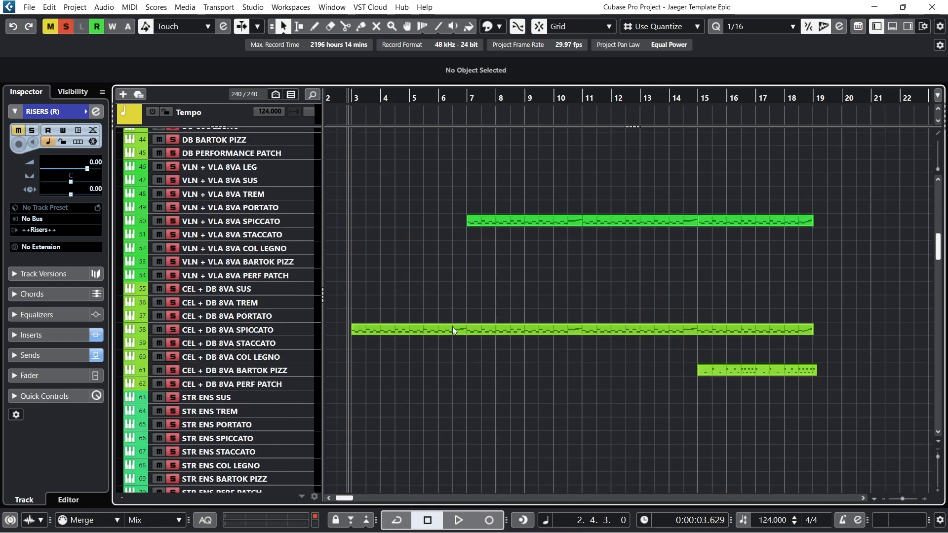
click(503, 331)
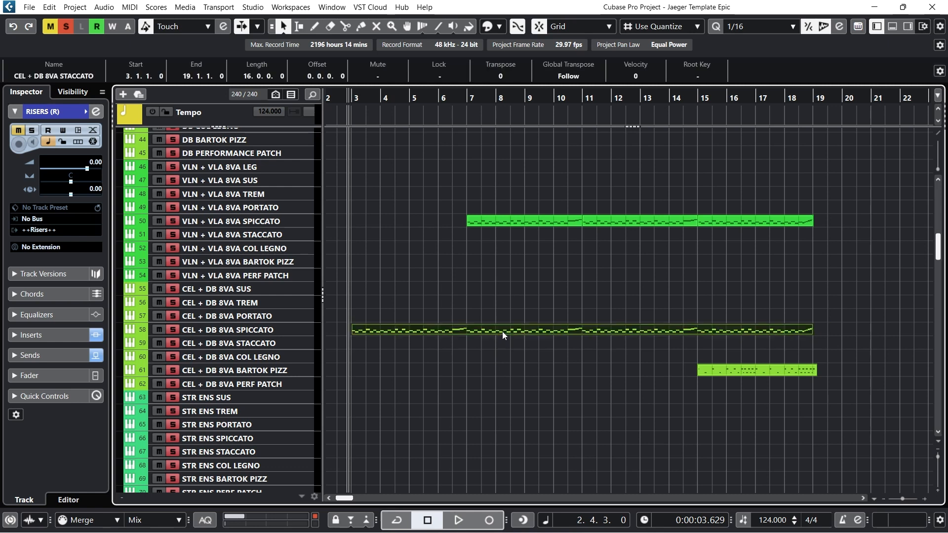
click(316, 336)
drag(312, 336, 312, 360)
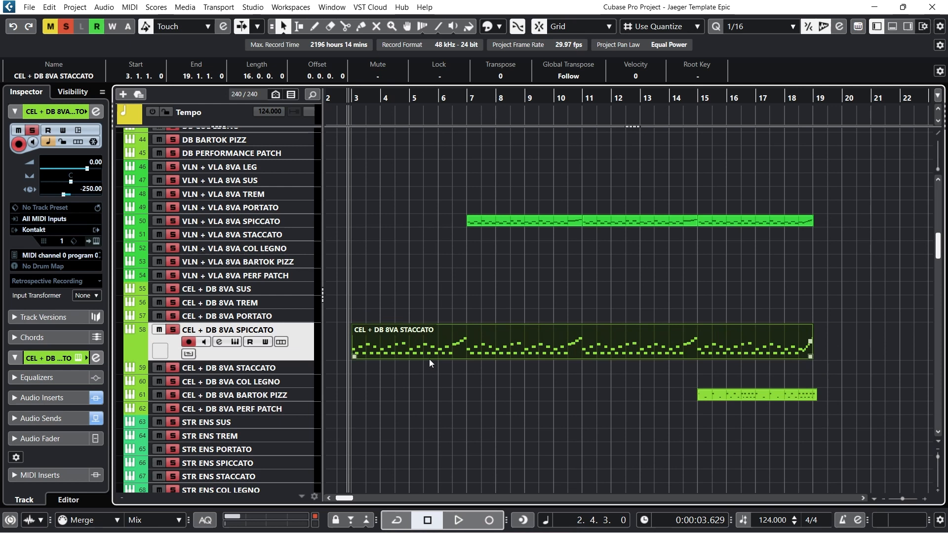
click(456, 520)
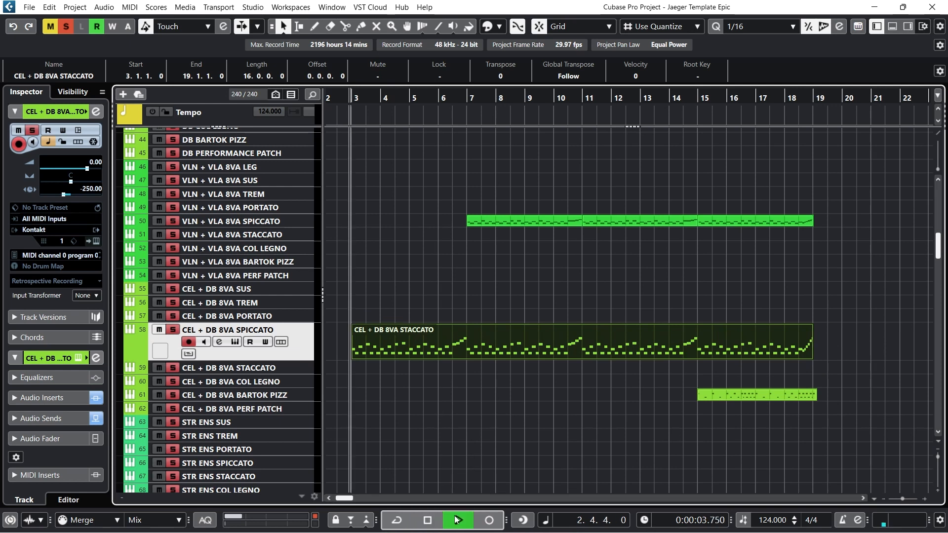
click(428, 521)
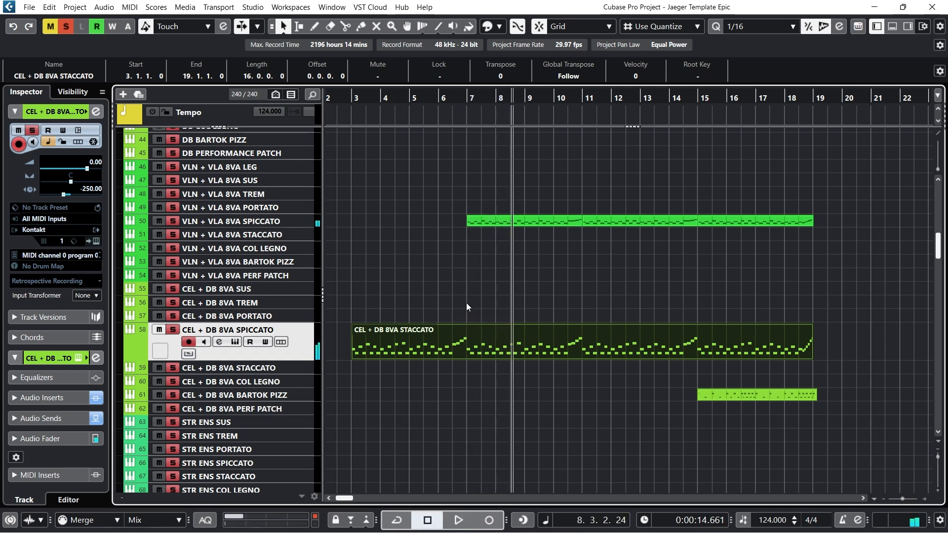
Open the VLN + VLA 8VA SPICCATO part at bar 7 in the Key Editor, enlarge its note area, and place the cursor at 7.1.1.0
double_click(526, 223)
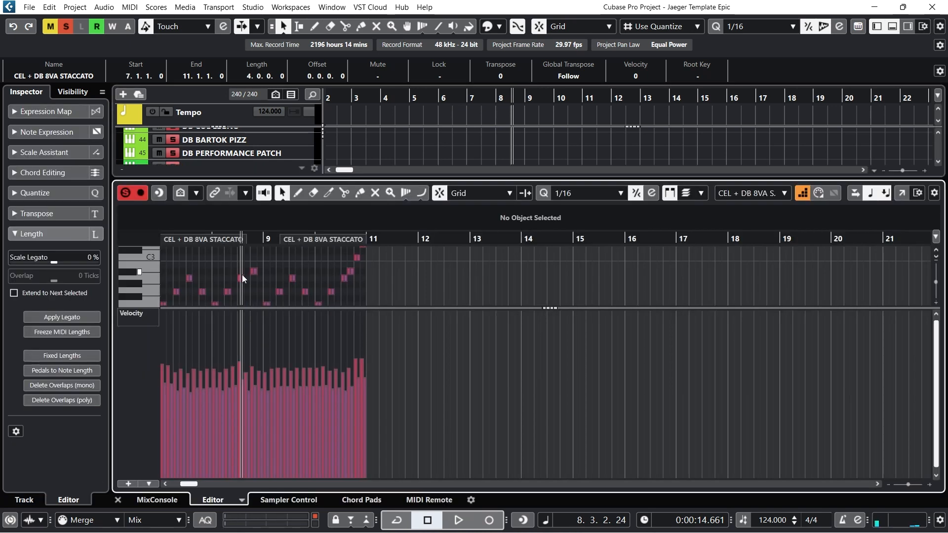
drag(201, 308, 192, 396)
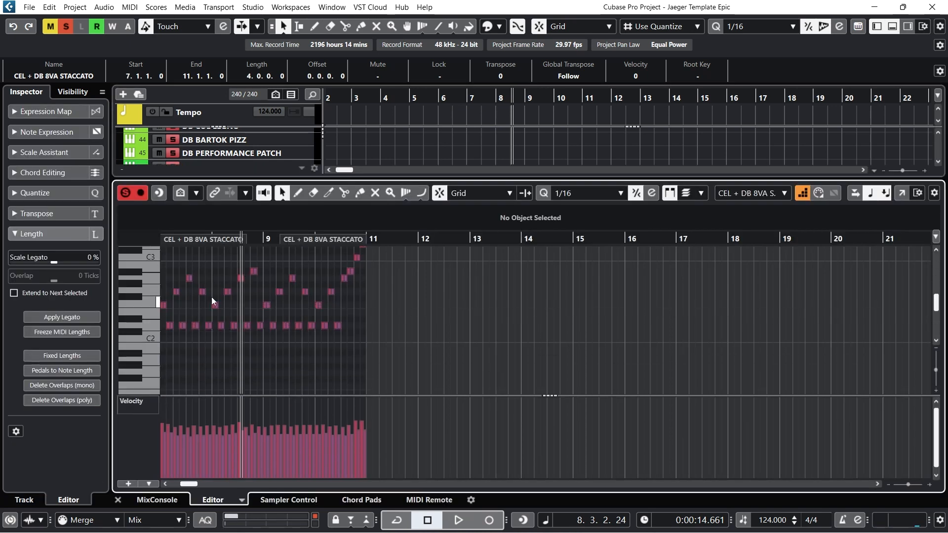
drag(262, 240, 238, 248)
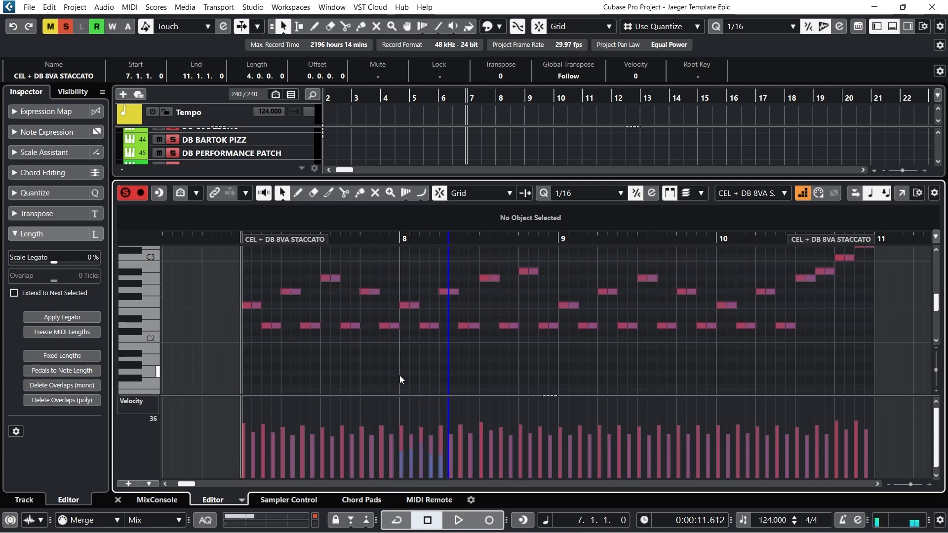
Undo the stray step-input notes at the start of bar 8, above C4
scroll(452, 333, down, 5)
scroll(436, 345, up, 15)
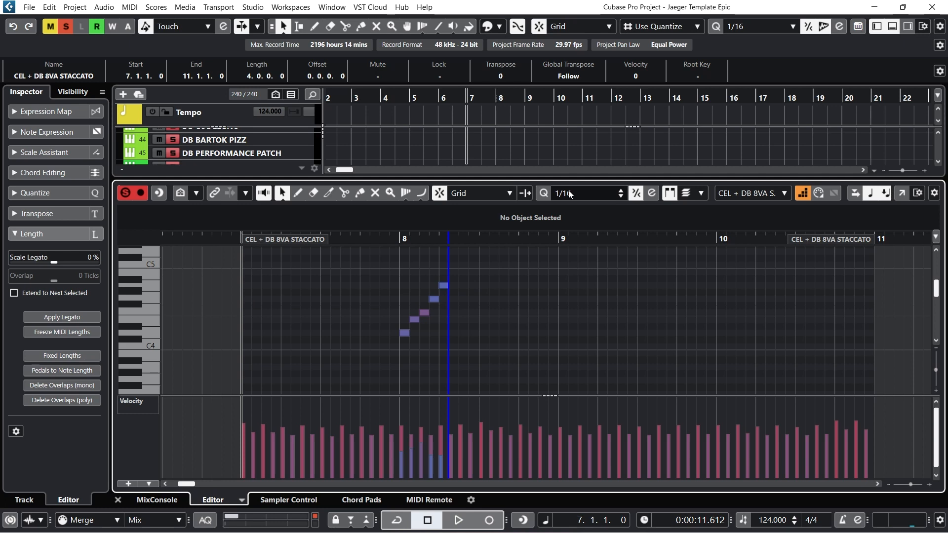
key(ctrl+z)
key(ctrl+z)
key(ctrl+z)
key(ctrl+z)
scroll(490, 353, down, 7)
scroll(490, 351, down, 5)
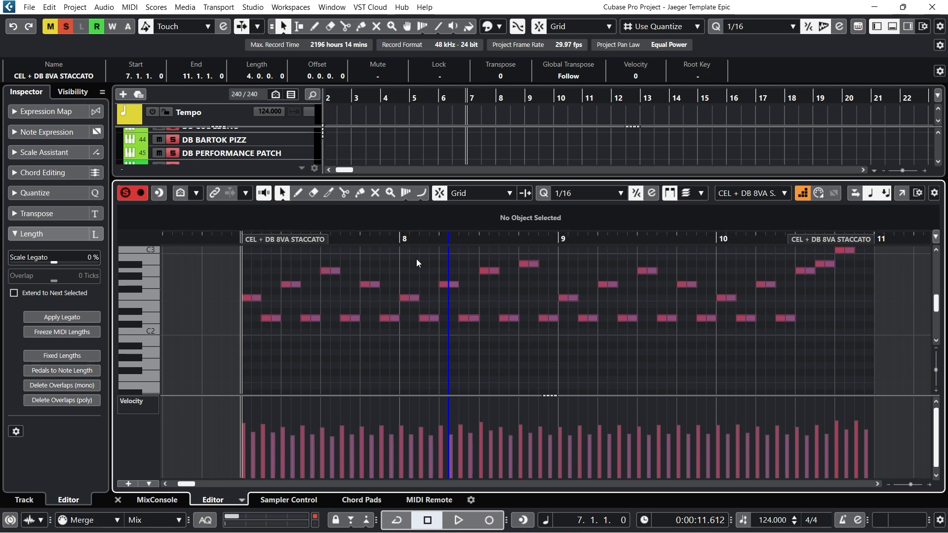
Try a 1/8 quantize value while auditioning the part's first notes, and restore the quantize value to 1/16
click(583, 193)
click(599, 261)
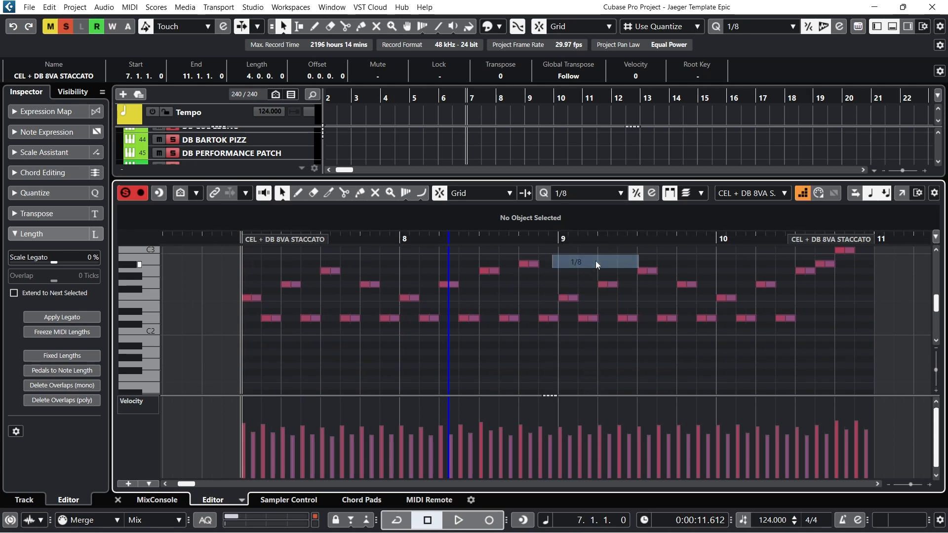
click(258, 298)
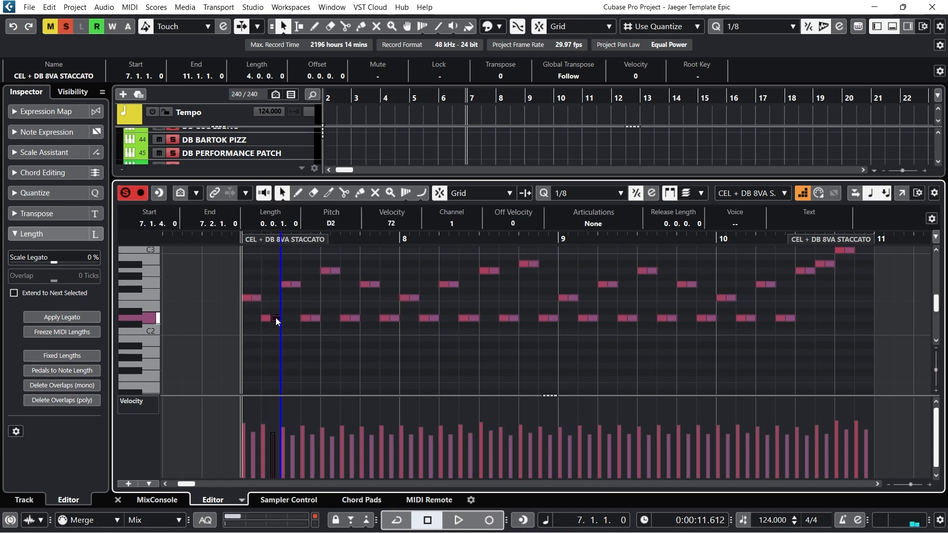
click(267, 317)
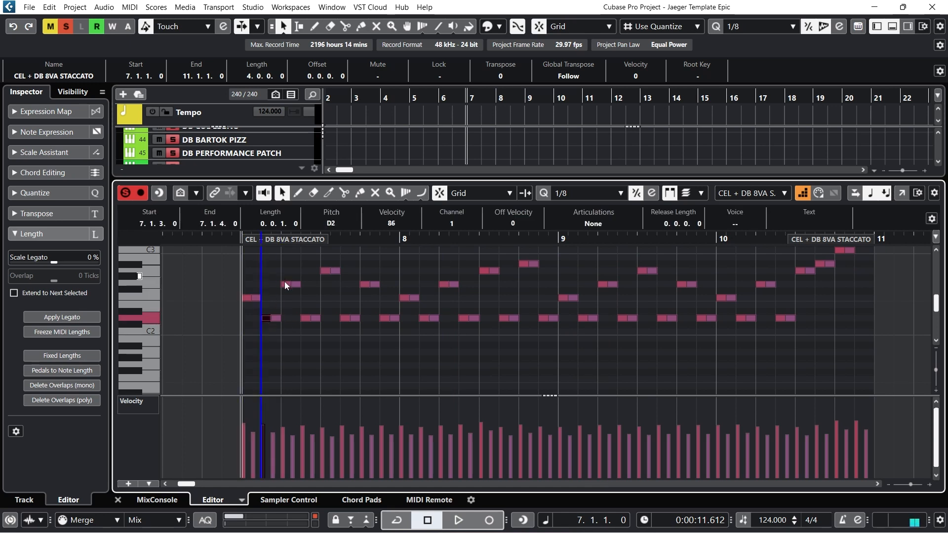
click(305, 318)
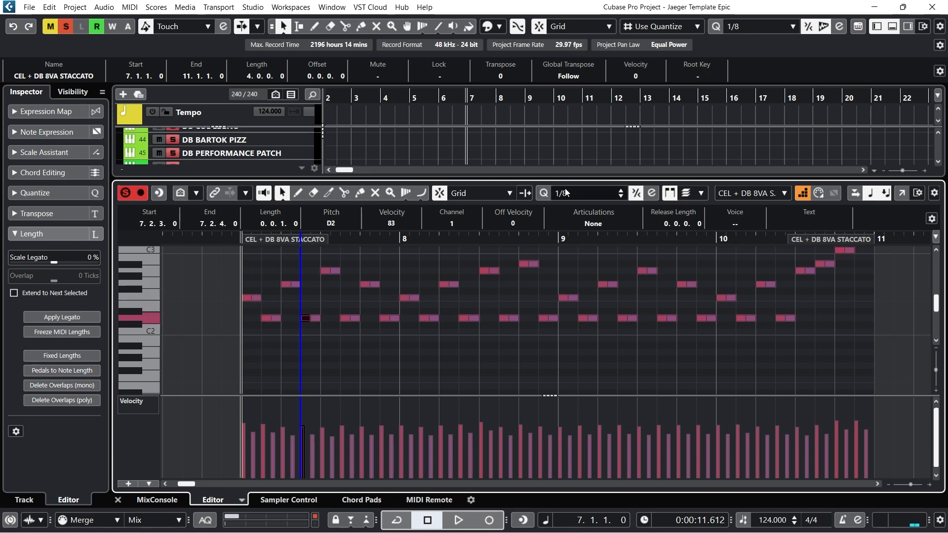
click(585, 193)
click(590, 275)
Play the opened spiccato part from 7.1.1.0 into bar 10 and close the Key Editor
drag(246, 238, 257, 252)
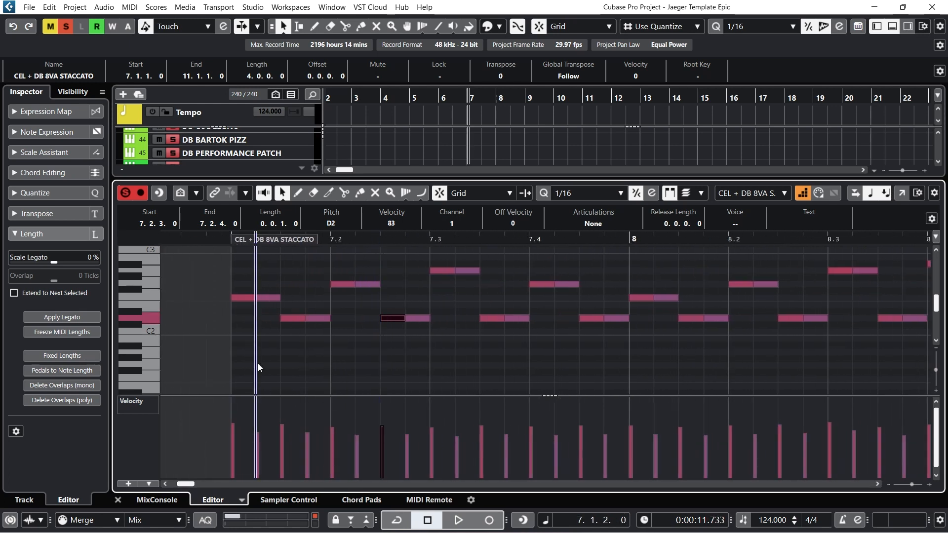
click(226, 239)
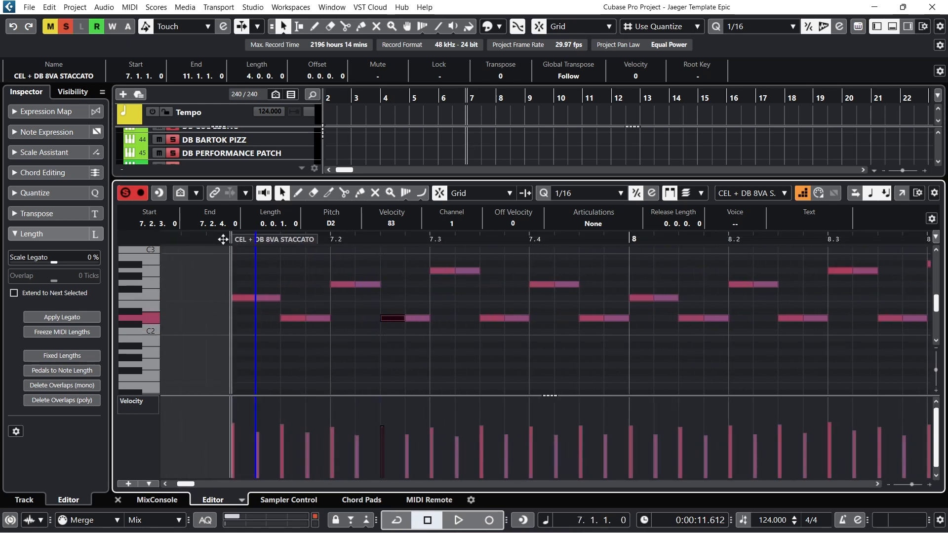
click(446, 523)
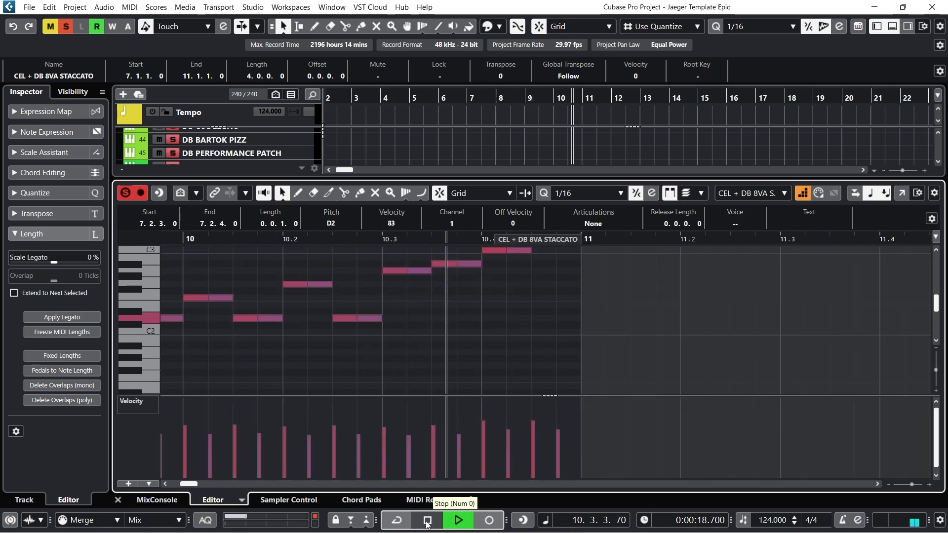
click(428, 522)
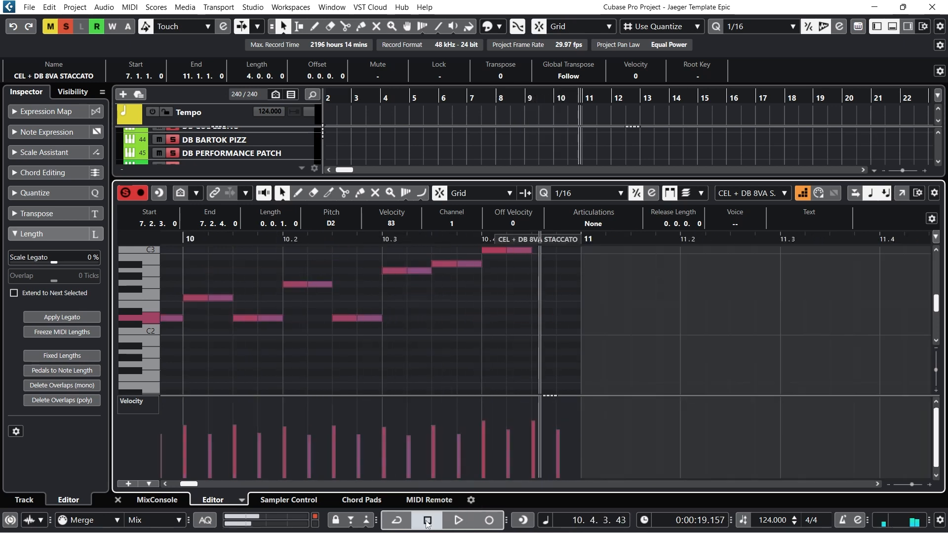
click(118, 499)
Rename the two parts on the VLN 1 SPICCATO track to match the track's name
scroll(597, 326, up, 5)
scroll(620, 318, up, 5)
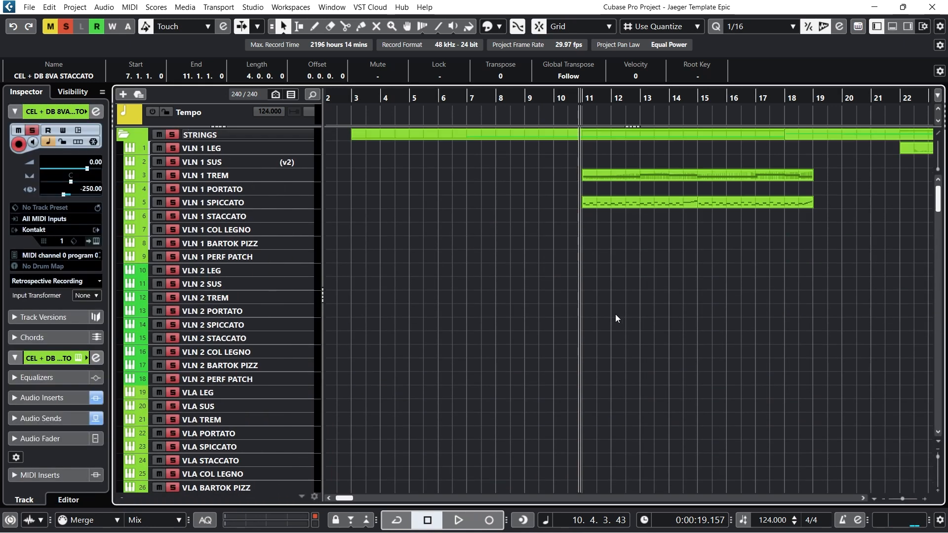
click(622, 207)
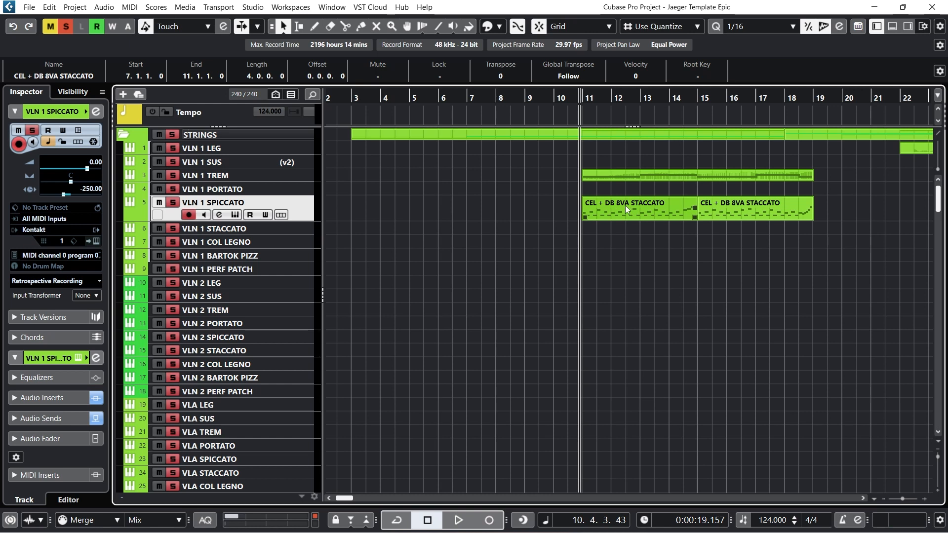
double_click(243, 202)
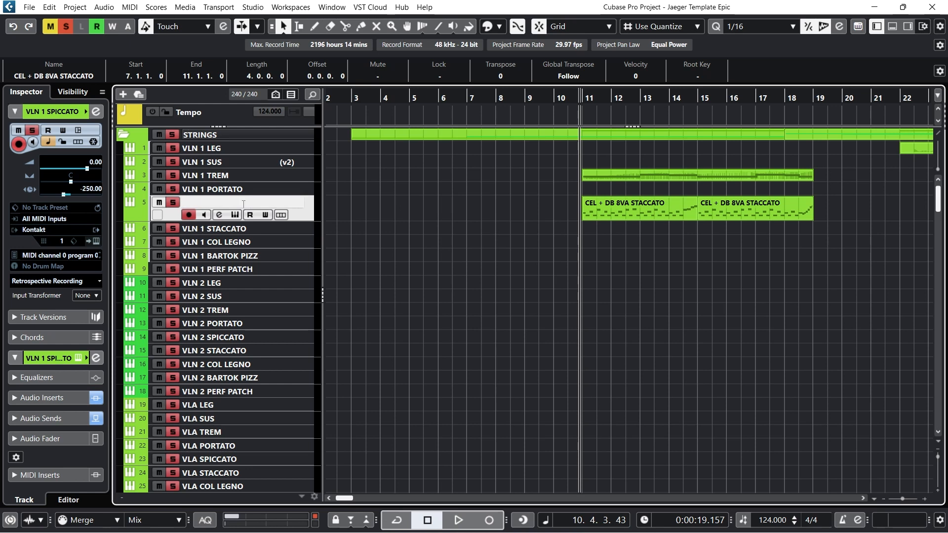
key(ctrl+Return)
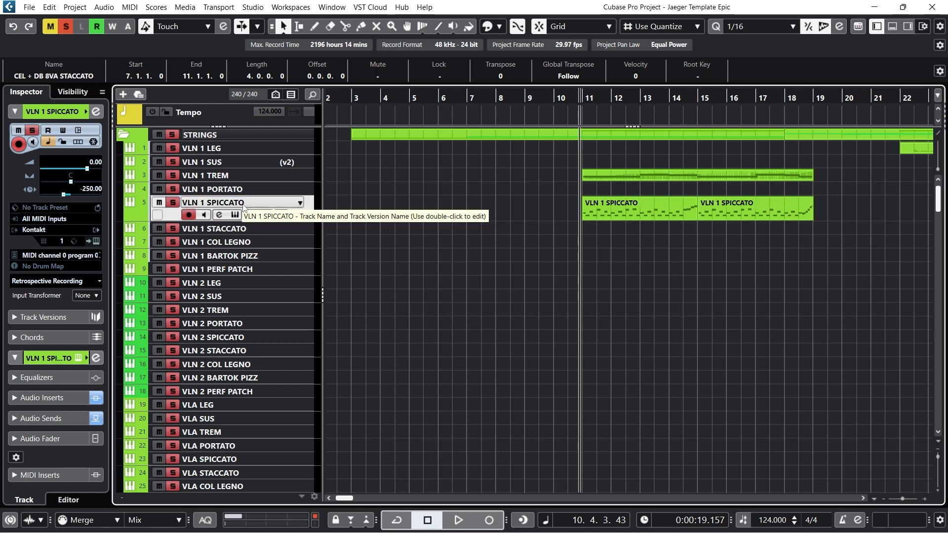
click(626, 201)
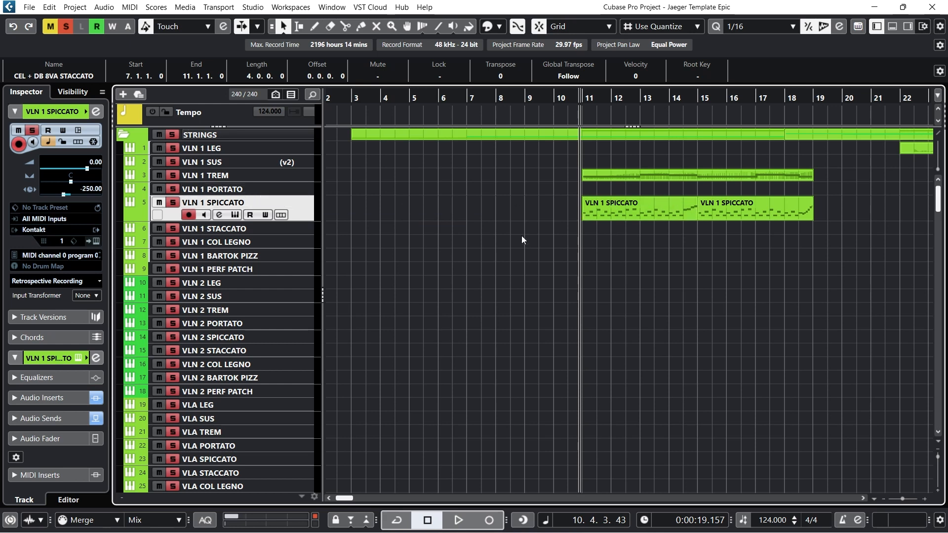
Review the string parts on the VLN 1 and CEL + DB tracks, and play the soloed strings from bar 10 into bar 14
scroll(494, 316, down, 10)
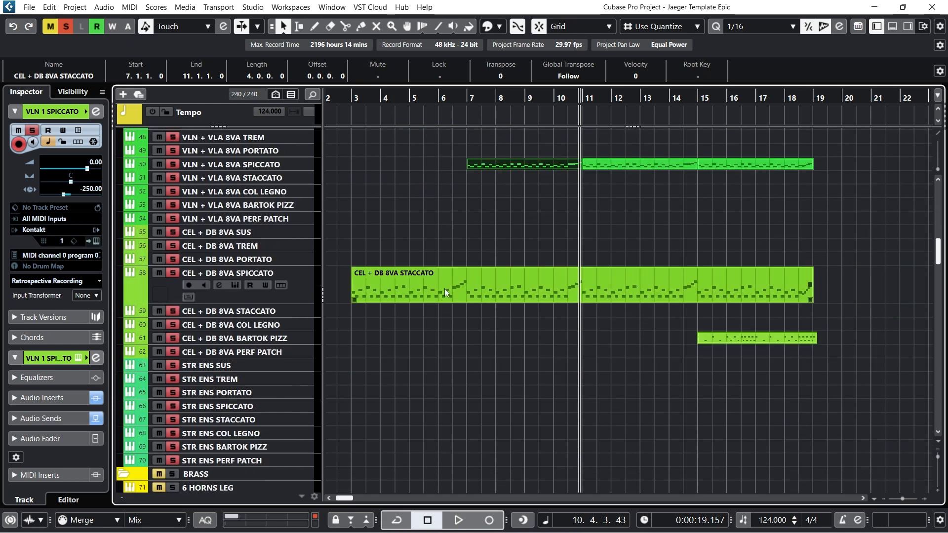
scroll(611, 243, up, 10)
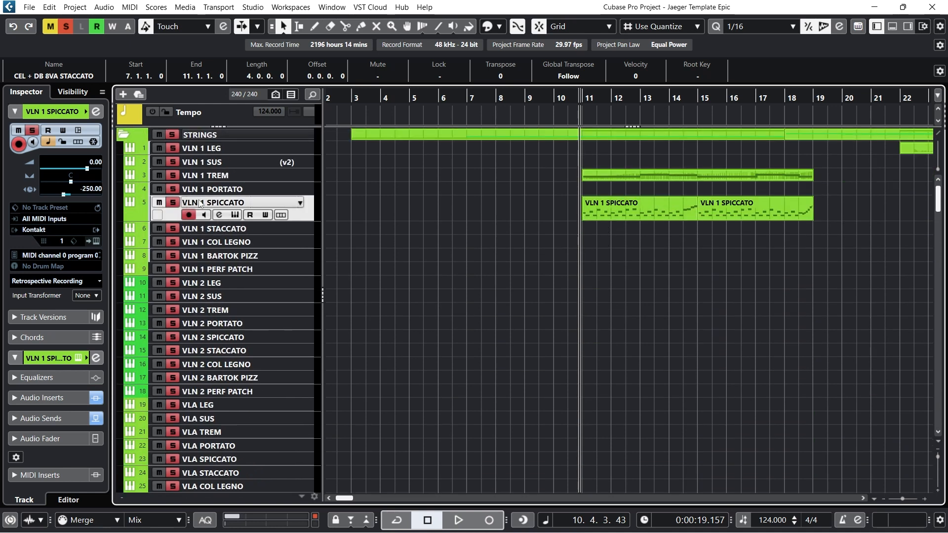
click(459, 520)
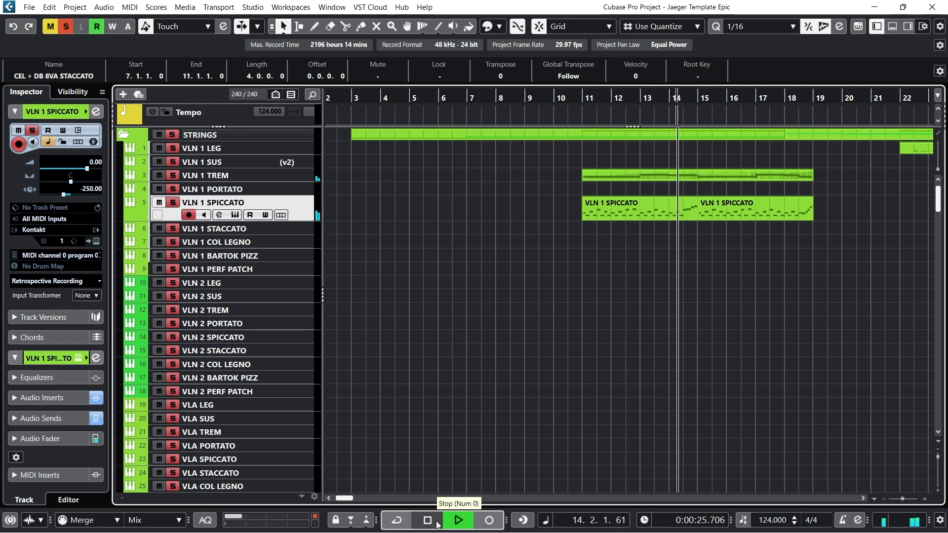
click(435, 523)
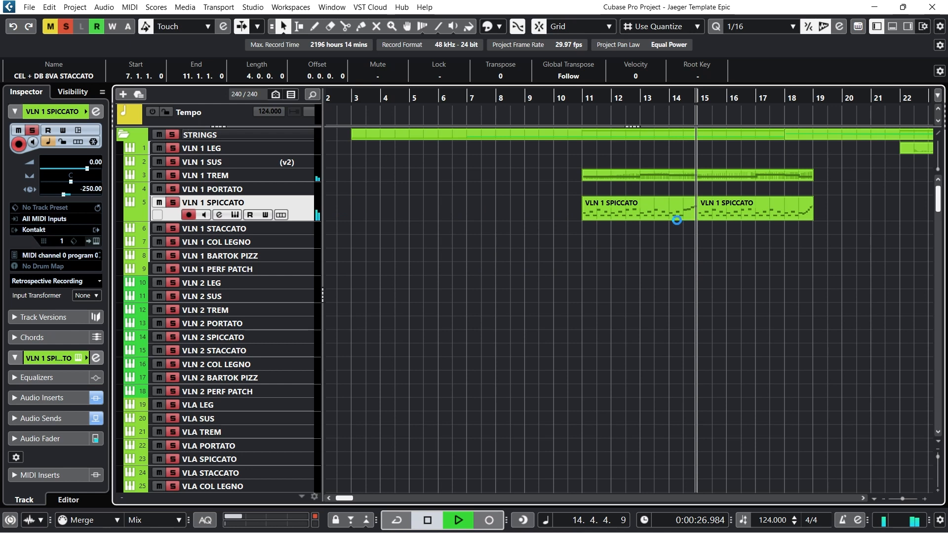
Play the soloed strings from 14.3.1.0 to the end of bar 18 while viewing the CEL + DB tracks
scroll(720, 243, down, 15)
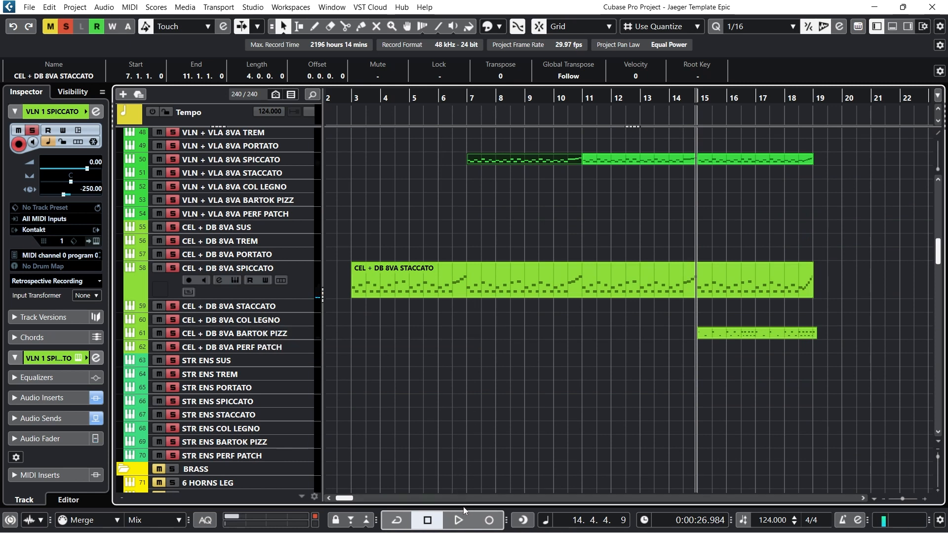
click(698, 97)
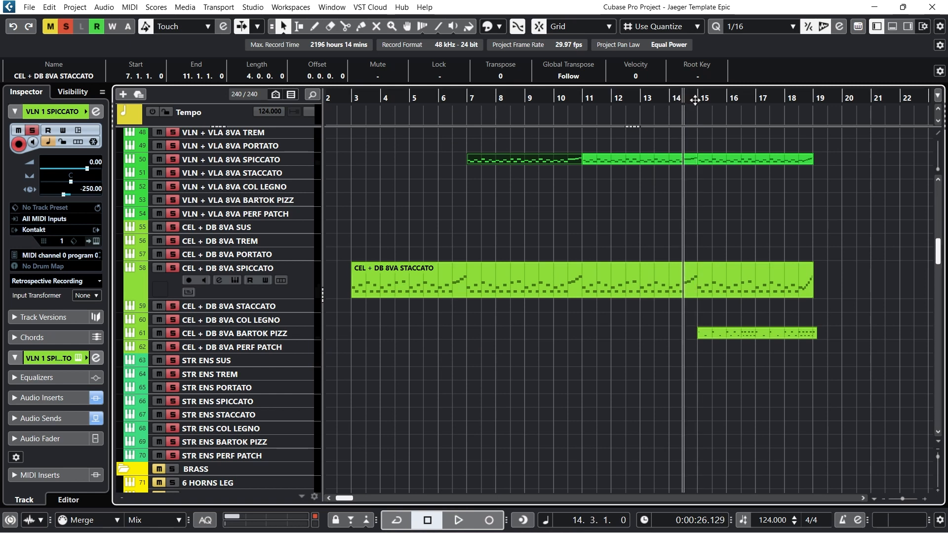
click(457, 519)
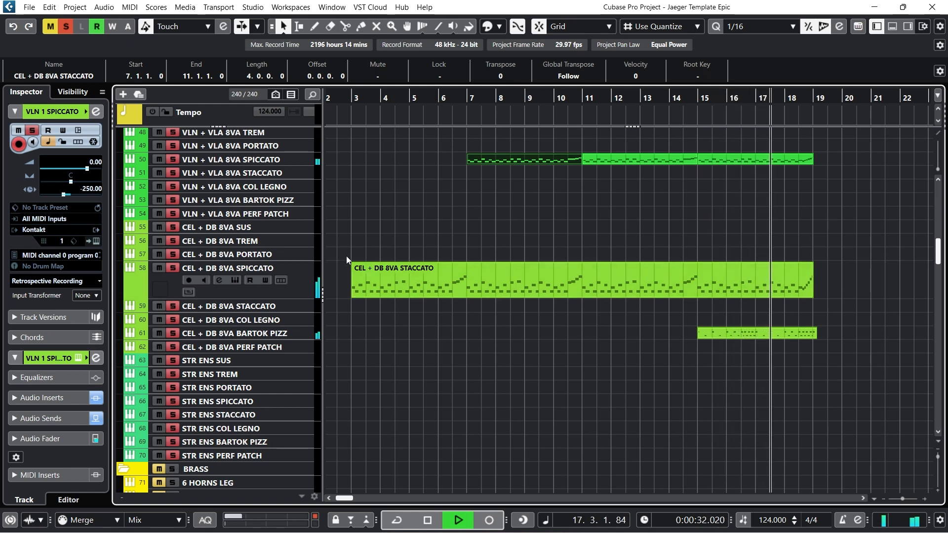
click(440, 517)
scroll(712, 191, up, 15)
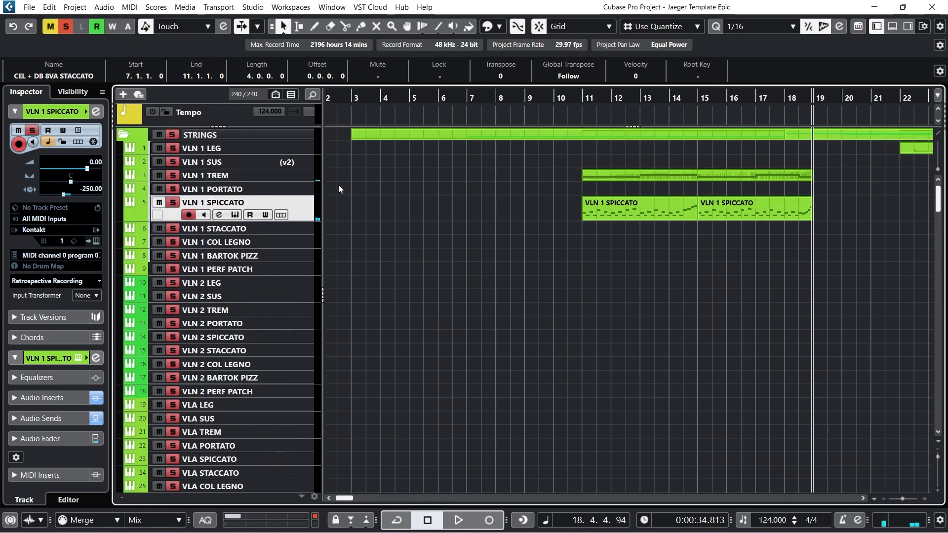
Select the MERETHE LEG OOH track in the VOCALS folder to enlarge its part, and clear all solo states in the project
scroll(702, 310, down, 8)
scroll(696, 312, down, 20)
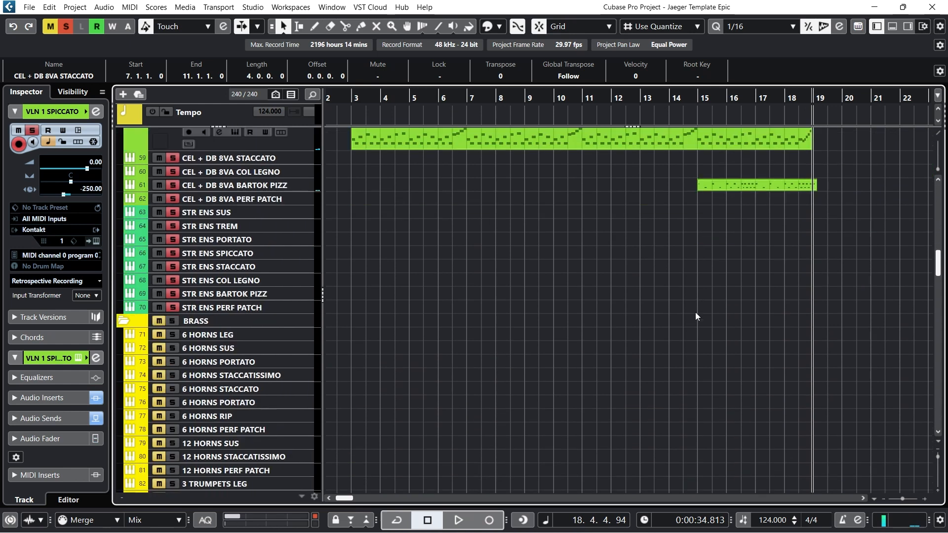
scroll(664, 341, down, 8)
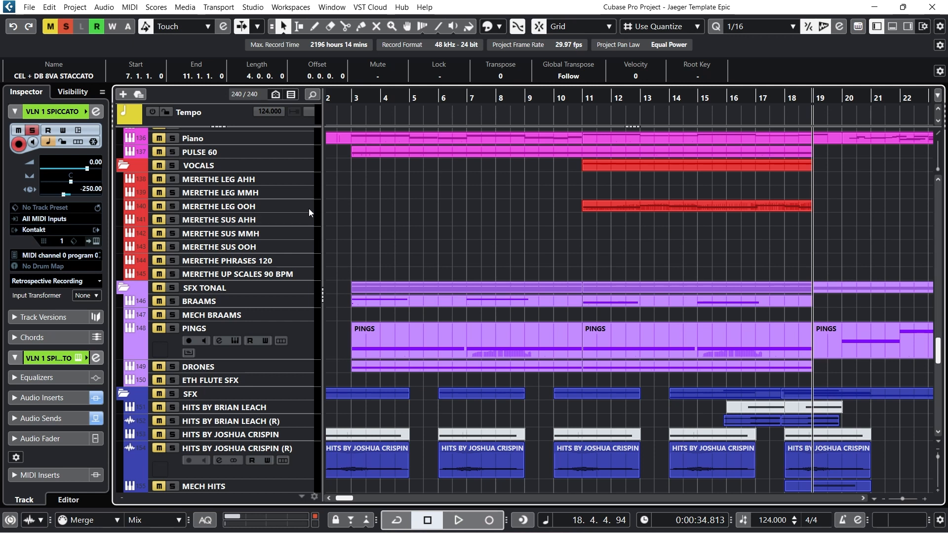
click(310, 208)
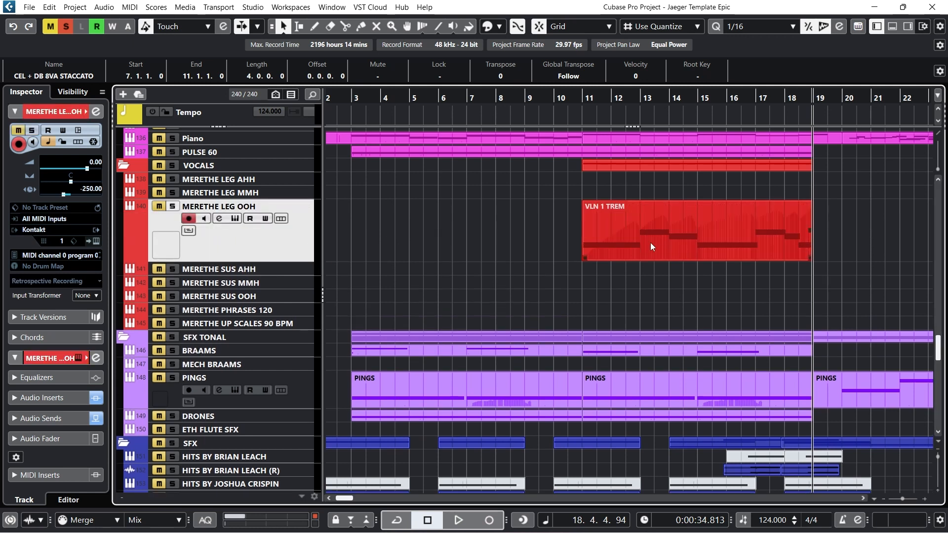
scroll(359, 252, up, 2)
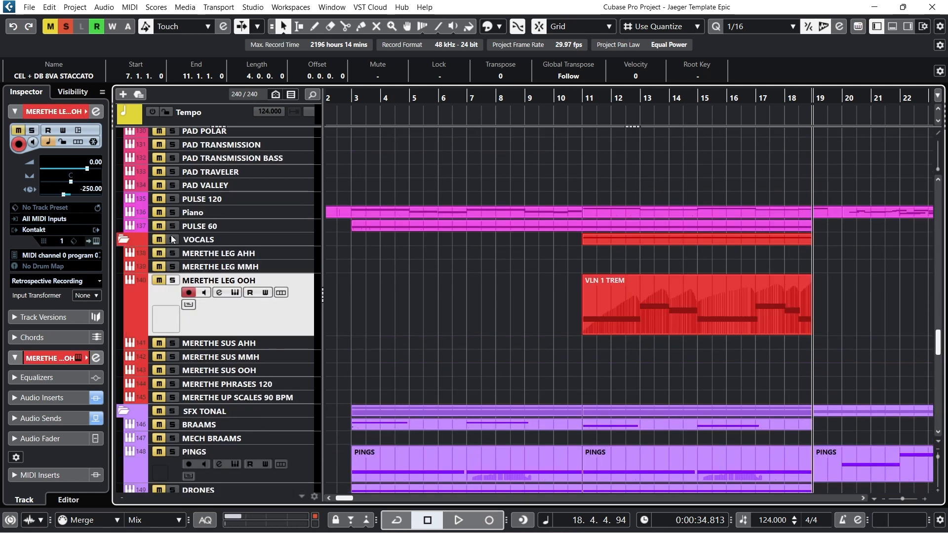
click(61, 23)
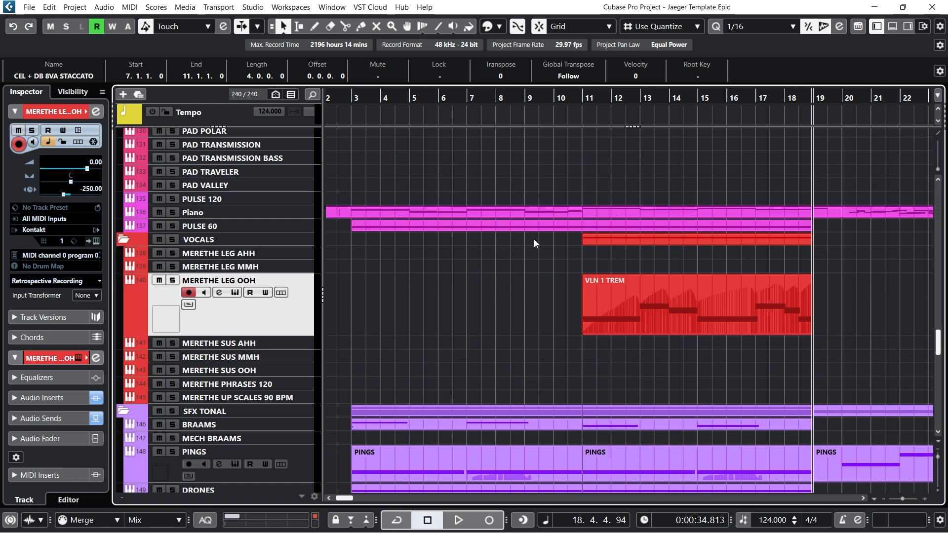
Solo the PERCUSSION folder and play its first parts from 6.2.1.0 into bar 7
scroll(534, 239, up, 10)
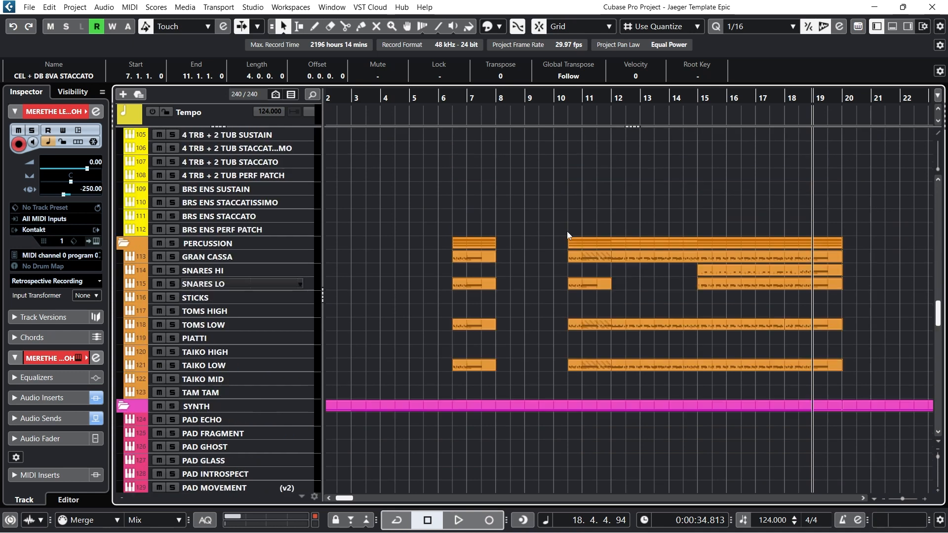
scroll(567, 231, up, 2)
click(445, 98)
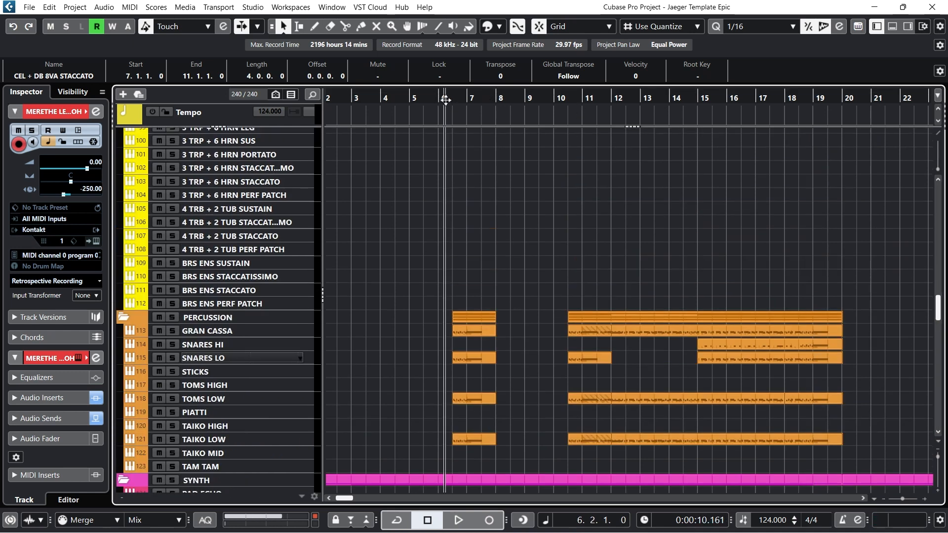
click(172, 317)
click(457, 521)
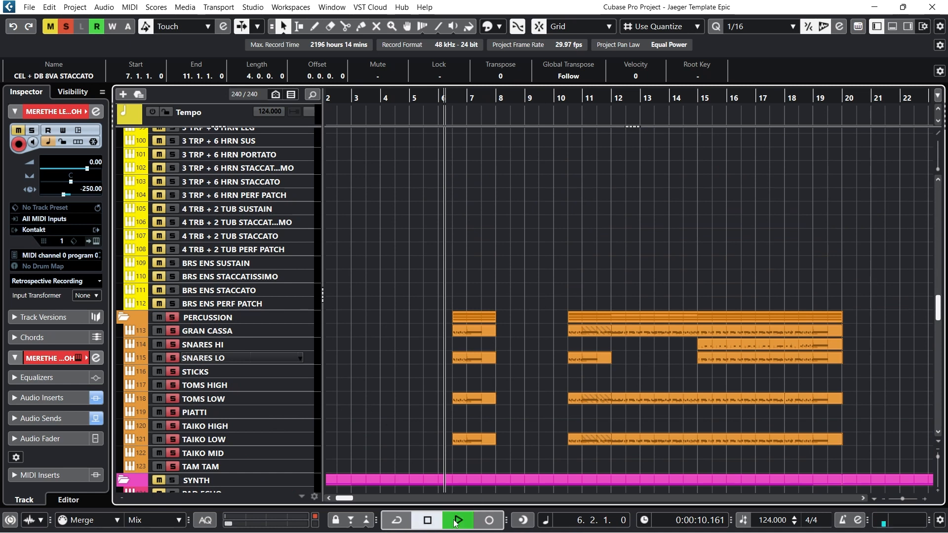
click(428, 519)
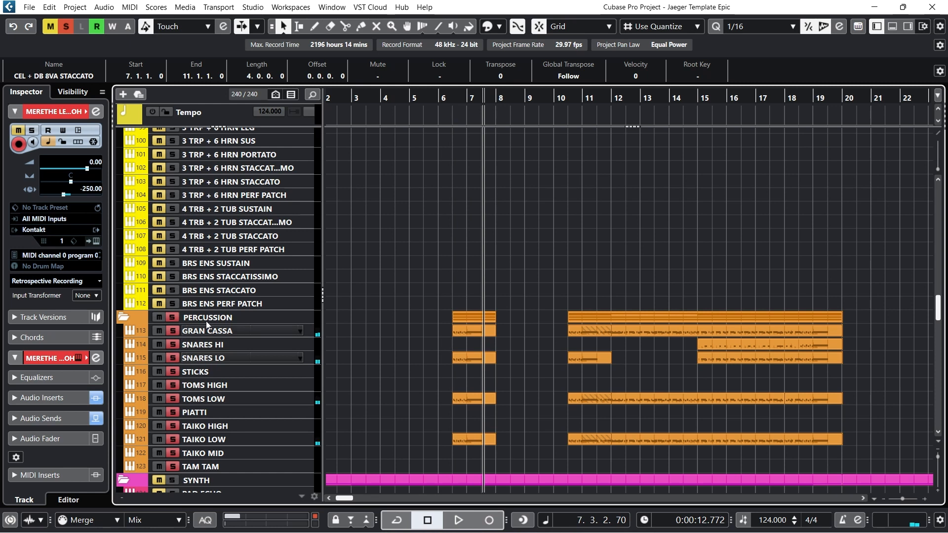
Unsolo the percussion and inspect the notes and velocities of the long GRAN CASSA and SNARES HI parts in the Key Editor, closing it after each
click(172, 317)
click(691, 103)
click(719, 331)
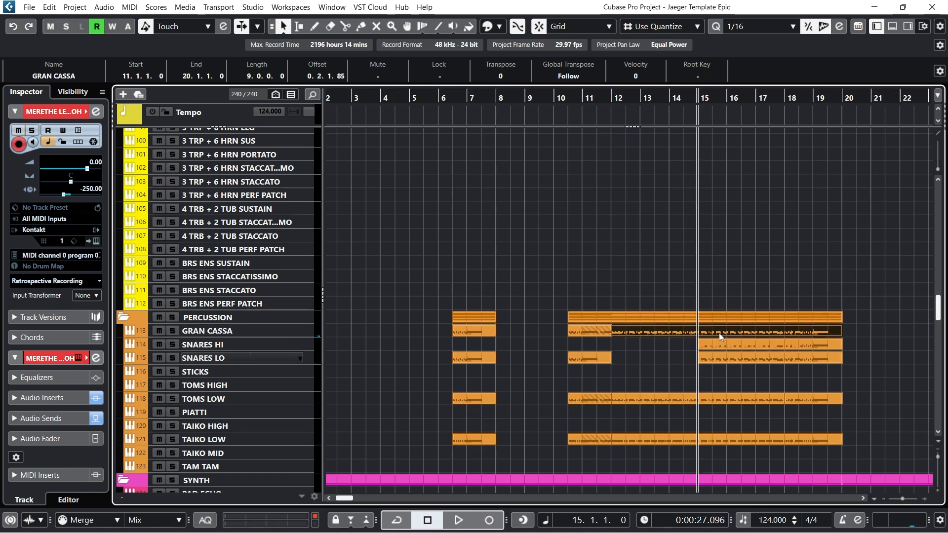
double_click(719, 333)
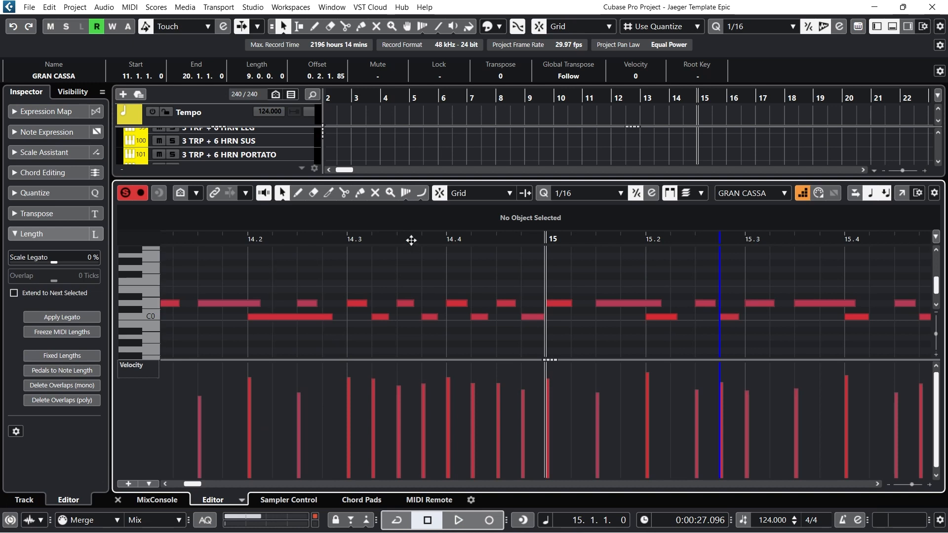
drag(410, 239, 404, 205)
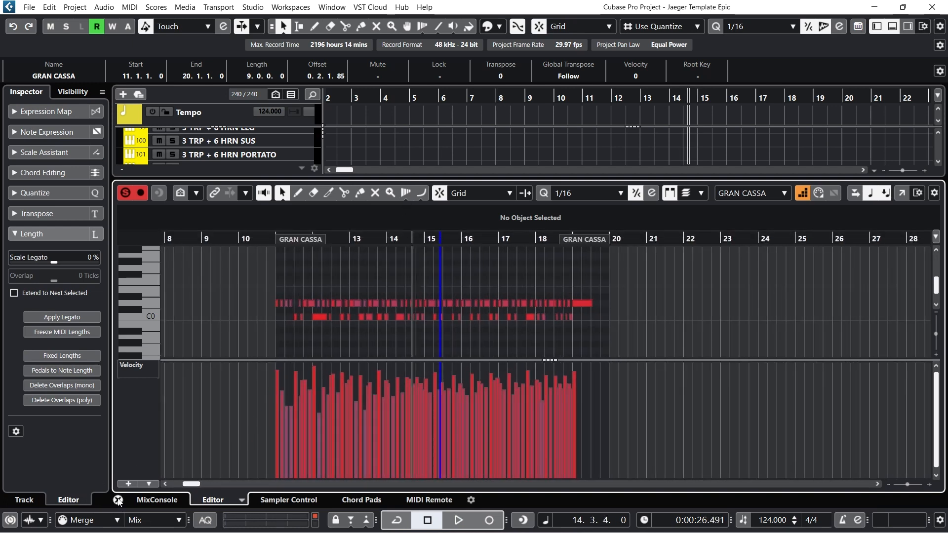
click(118, 500)
double_click(771, 345)
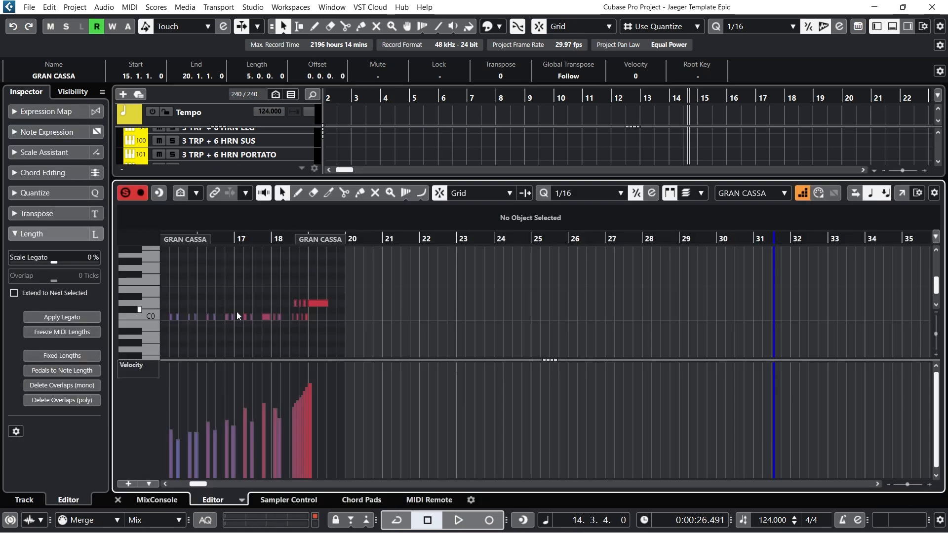
click(118, 499)
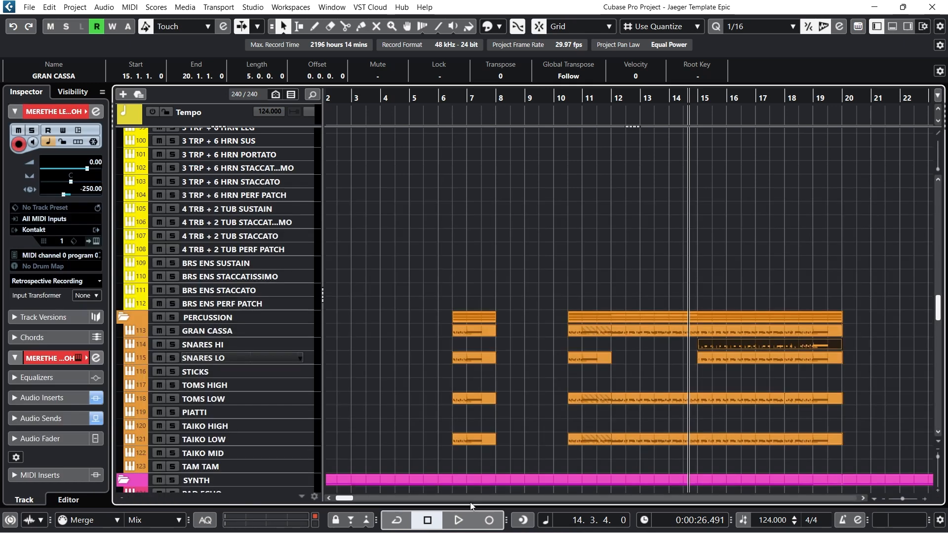
Solo the PERCUSSION folder again and play it from 14.3.4.0 into bar 19
click(172, 317)
click(457, 520)
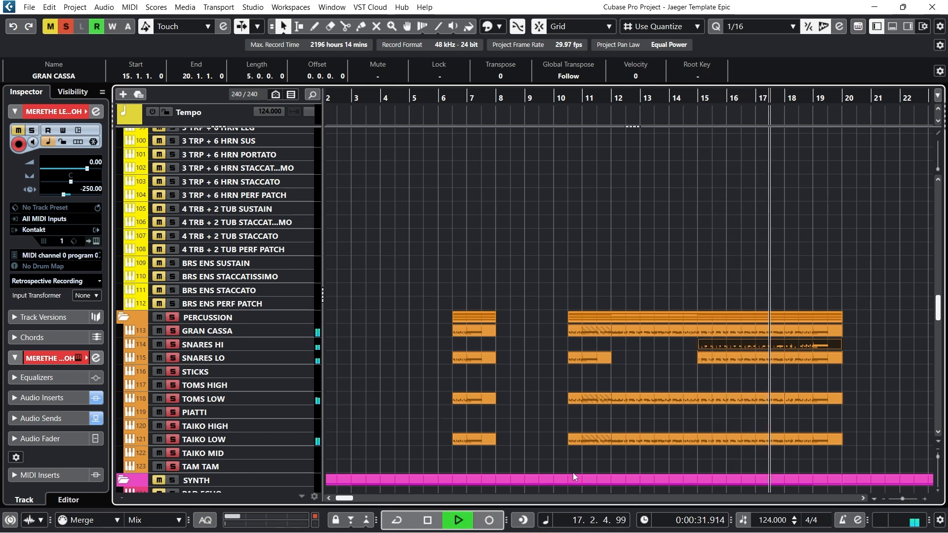
click(430, 521)
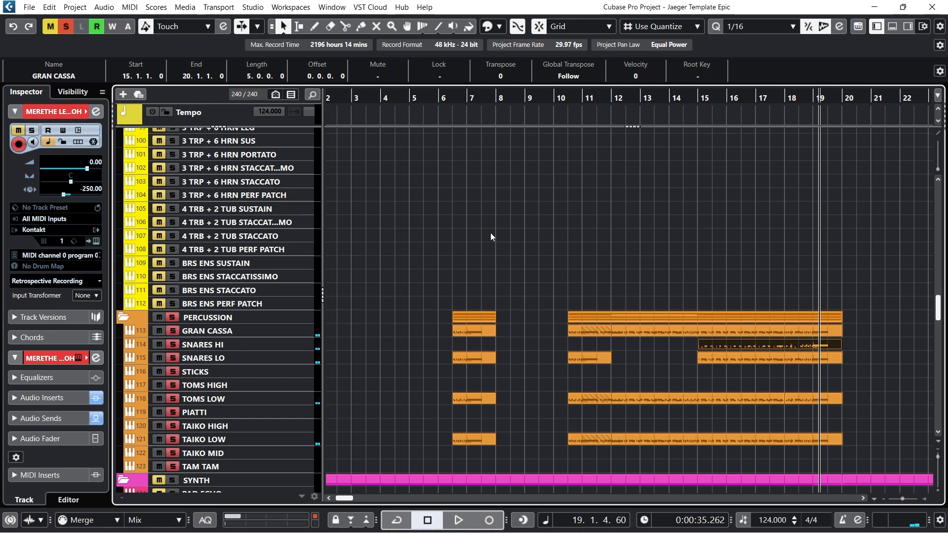
Show the GRAN CASSA channel in the MixConsole and set its x_PERC VERB send level to about -4.11
key(F3)
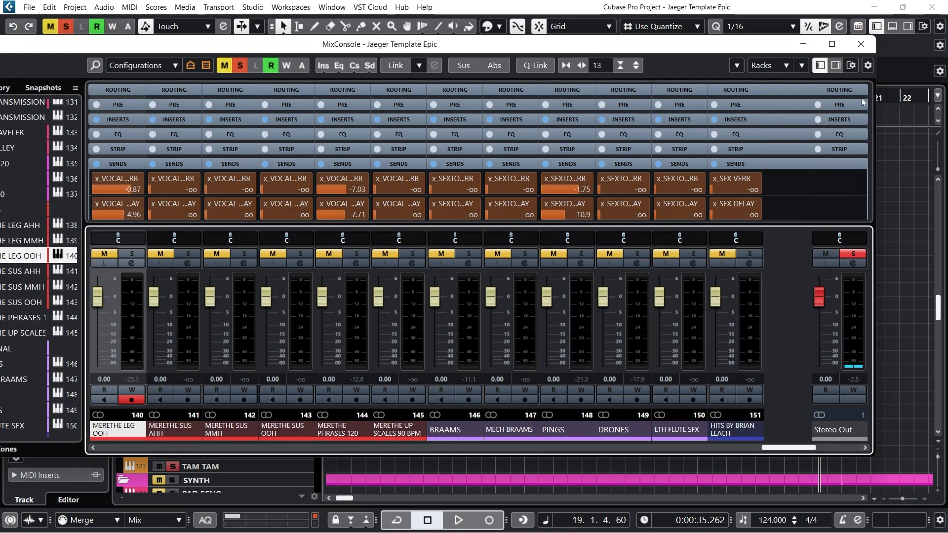
click(861, 44)
click(305, 333)
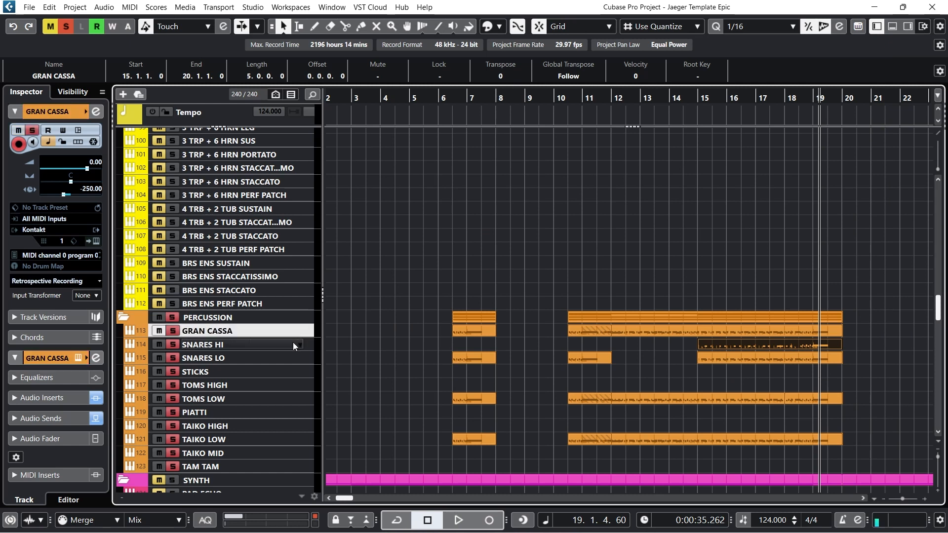
key(F3)
mouse_move(122, 211)
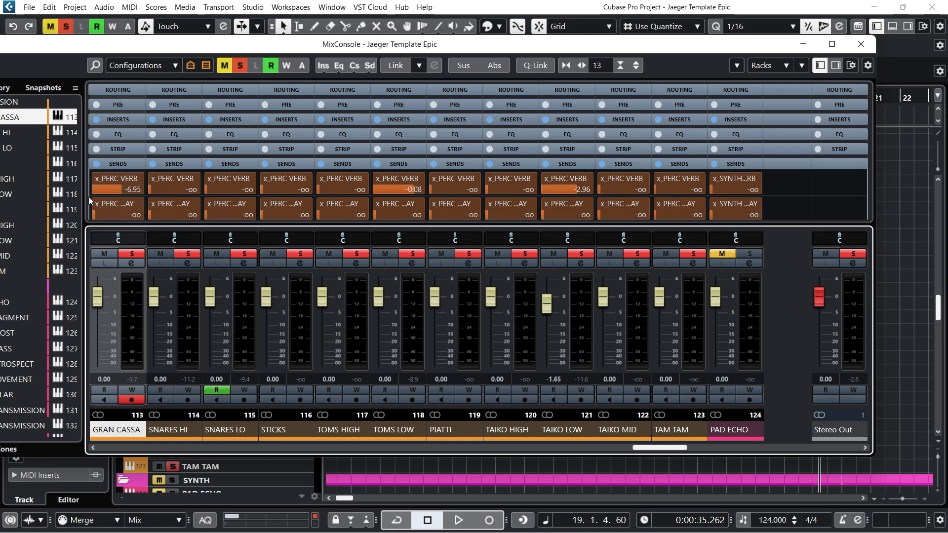
click(114, 190)
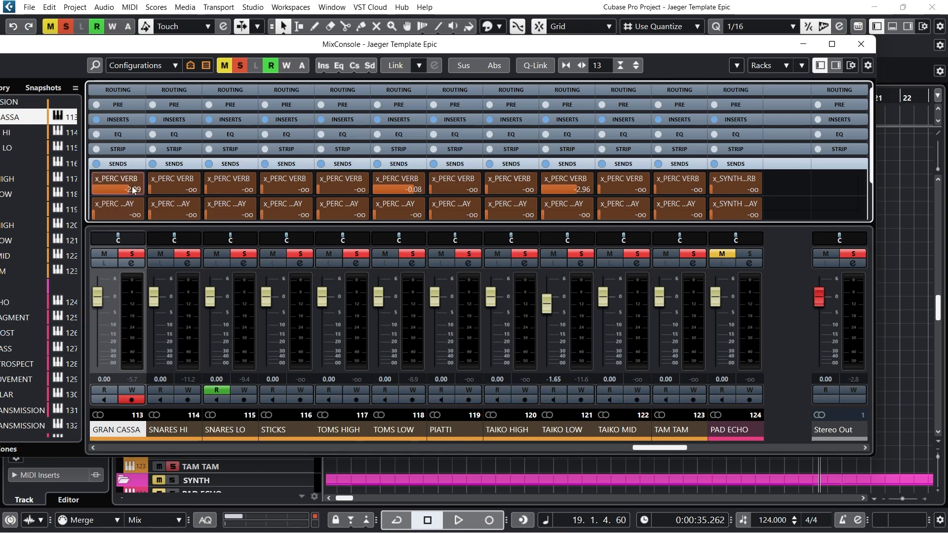
drag(120, 191, 124, 194)
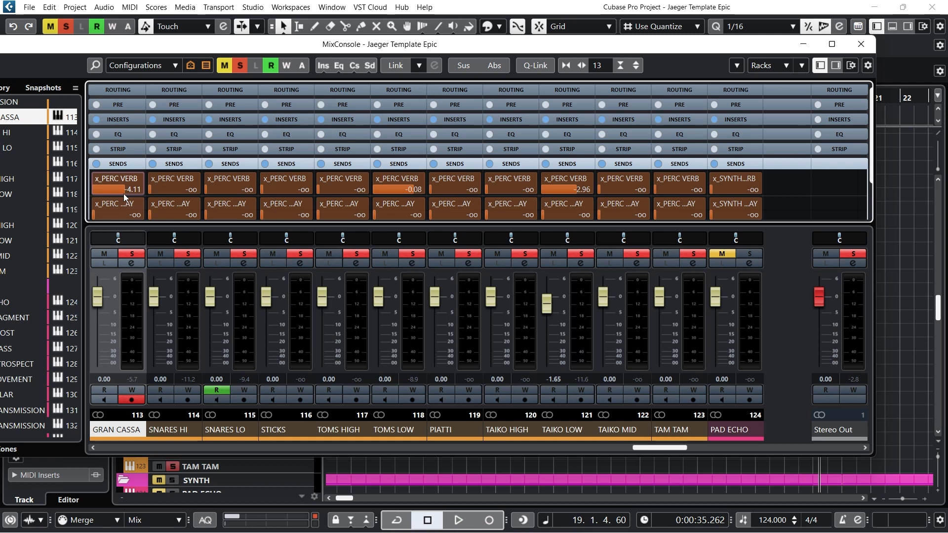
Set the third percussion reverb send on the TAIKO LOW channel to about -3.41 and close the MixConsole
scroll(834, 216, down, 3)
click(579, 196)
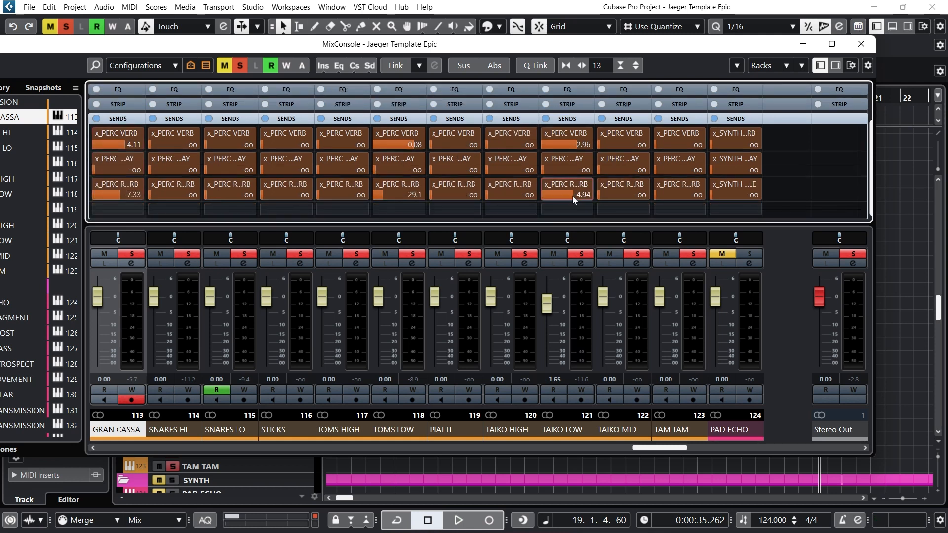
drag(573, 196, 575, 197)
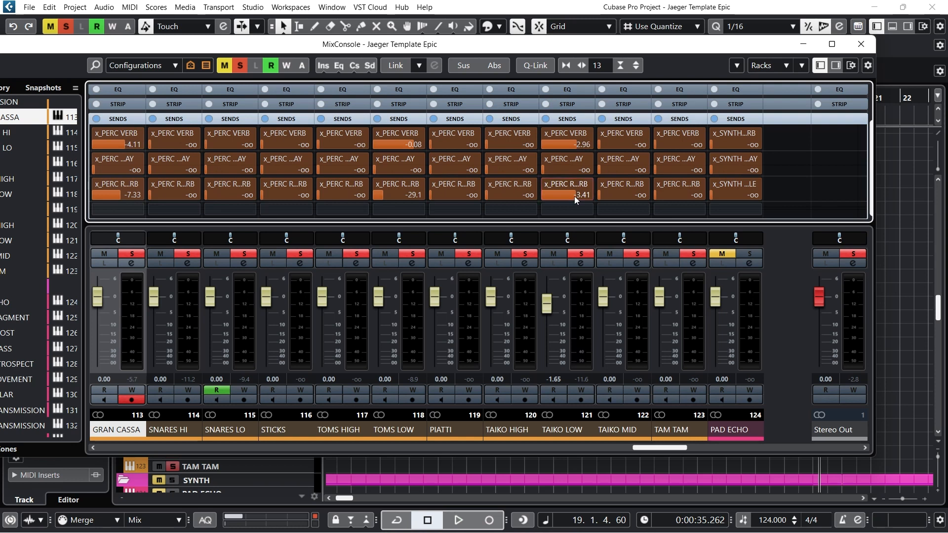
click(861, 44)
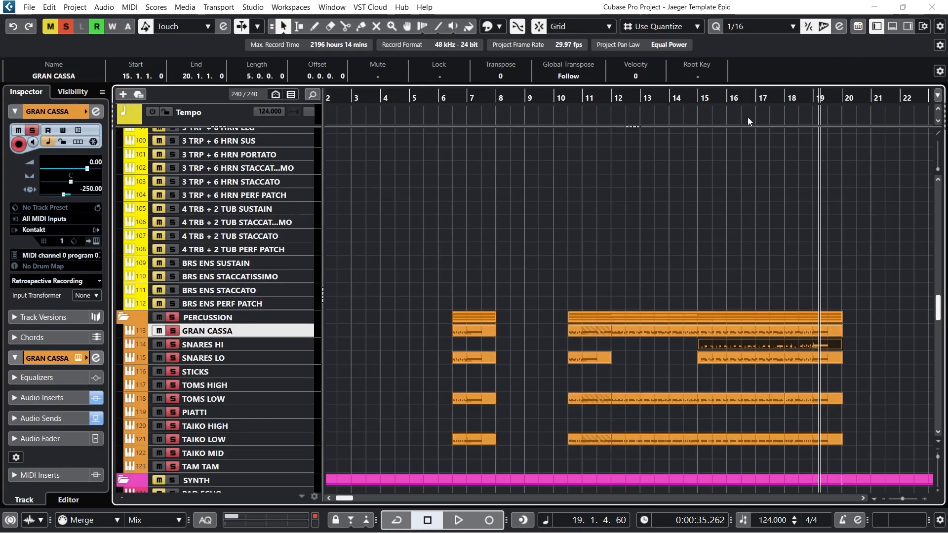
Unsolo the PERCUSSION folder and play the full arrangement from 15.1.2.0 into bar 19
click(700, 98)
scroll(710, 202, up, 3)
scroll(704, 208, down, 3)
click(172, 317)
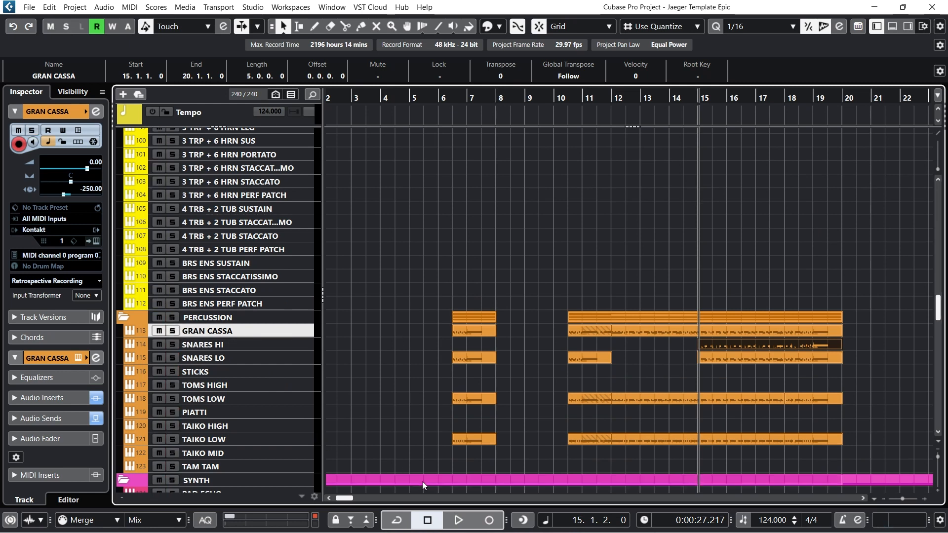
click(455, 521)
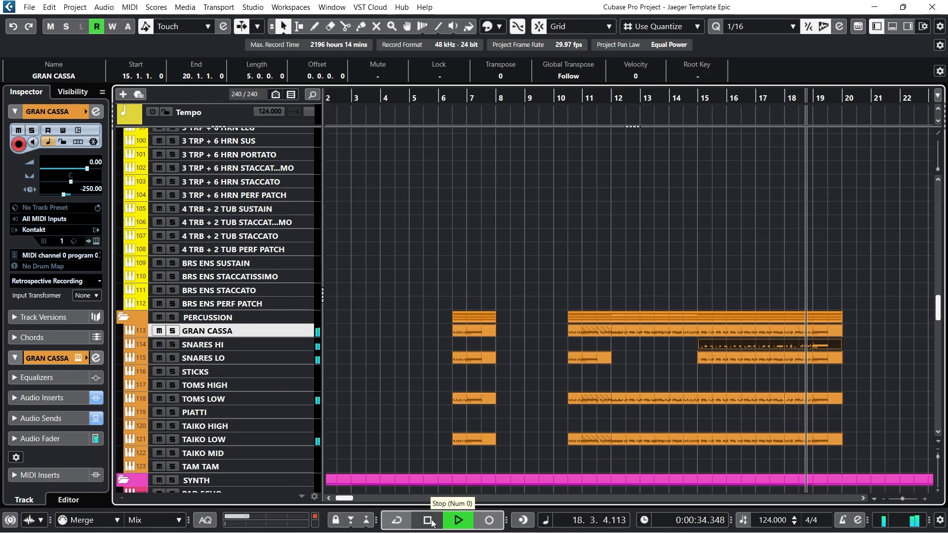
click(432, 523)
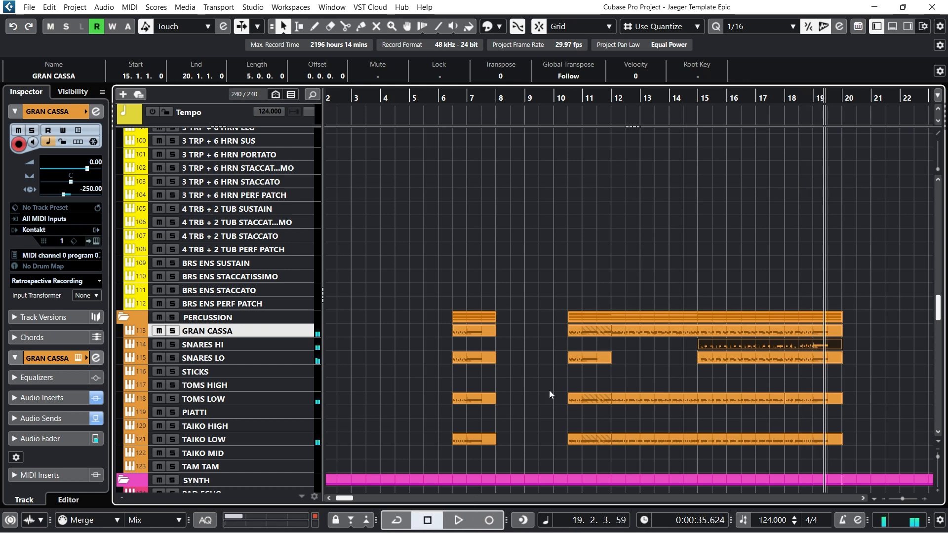
Enlarge the Piano track in the SYNTH folder so its notes are readable, and place the project cursor at 6.4.4.0
scroll(660, 268, down, 3)
scroll(660, 271, up, 1)
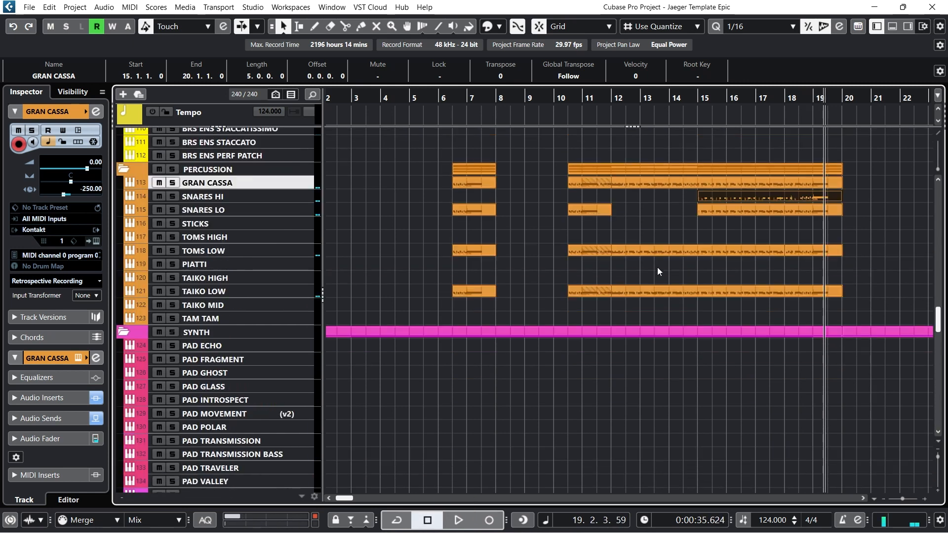
scroll(642, 270, up, 1)
scroll(526, 247, up, 12)
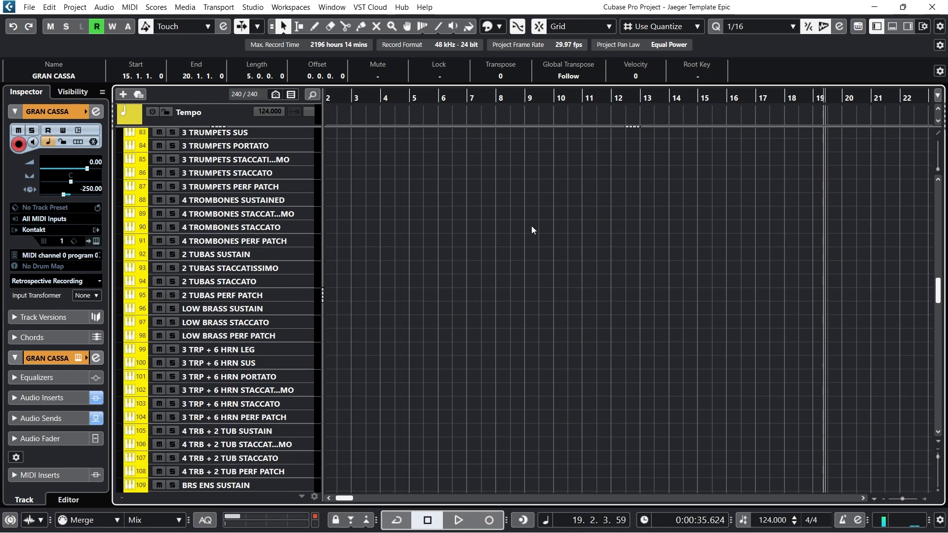
scroll(545, 235, down, 1)
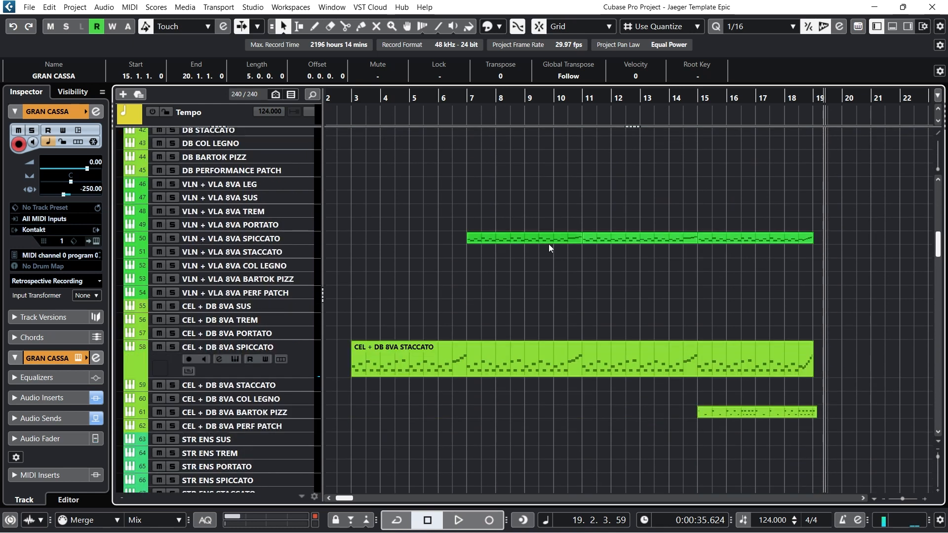
scroll(607, 256, down, 18)
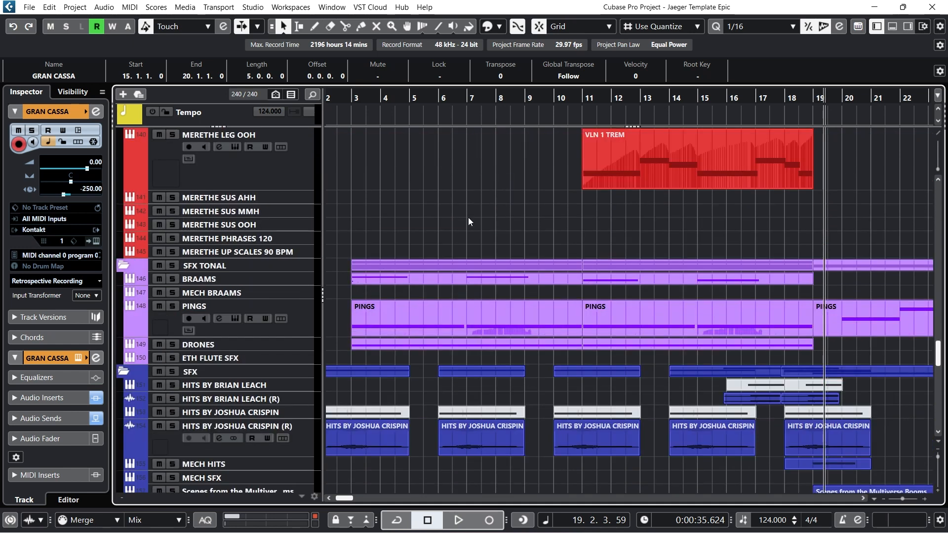
scroll(469, 222, up, 3)
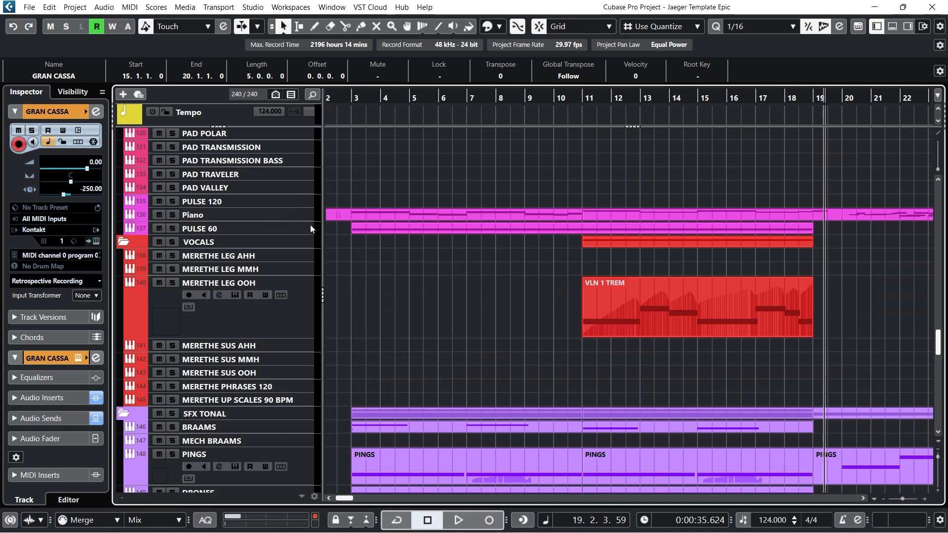
drag(310, 221, 298, 303)
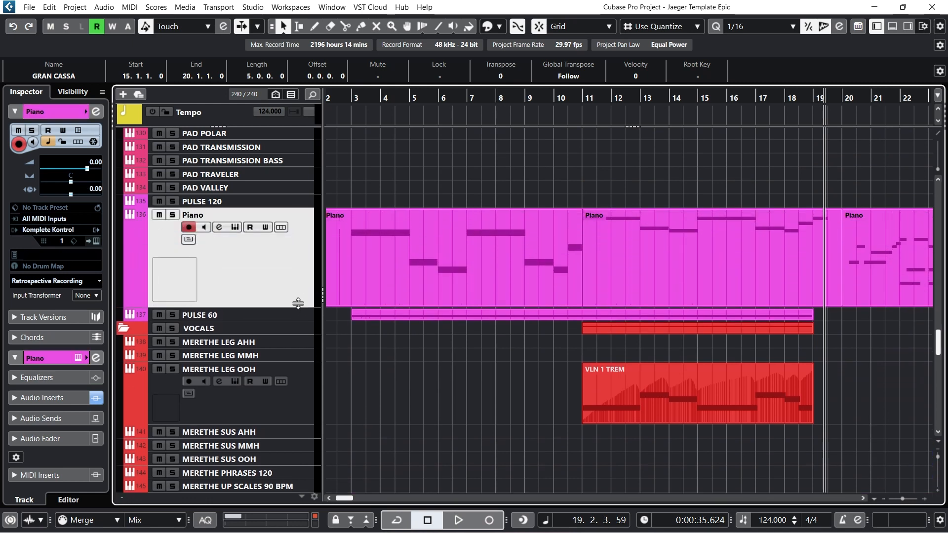
click(465, 97)
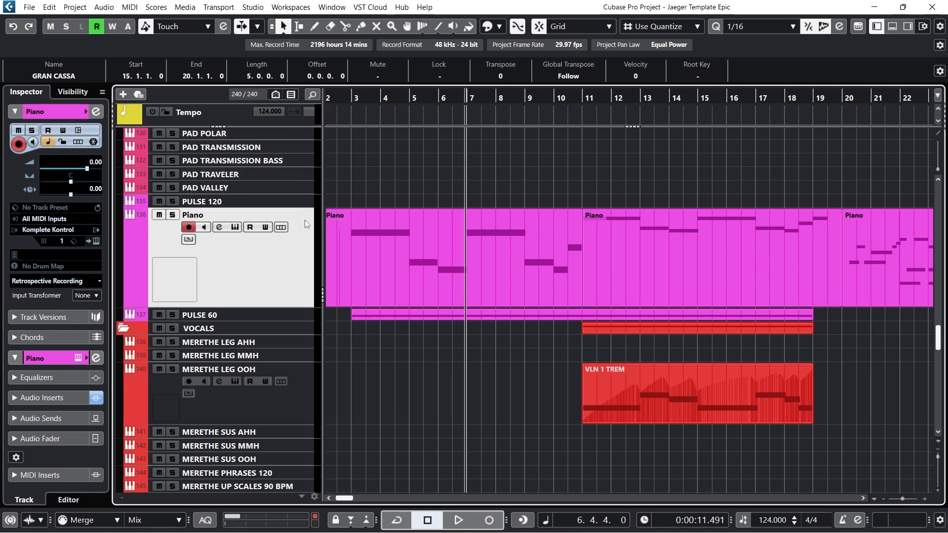
Show the track types that can be added below PULSE 120, including Instrument, and dismiss the choice without adding one
right_click(311, 201)
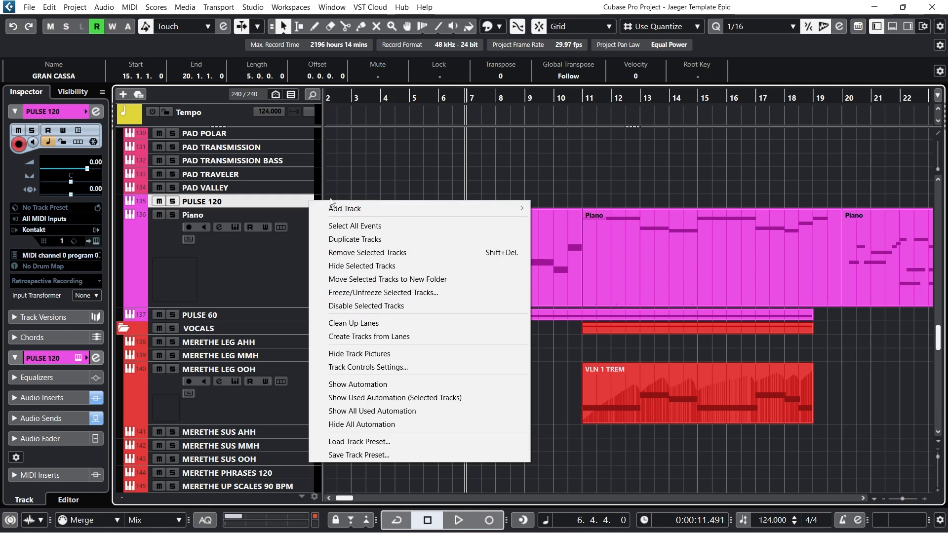
mouse_move(346, 208)
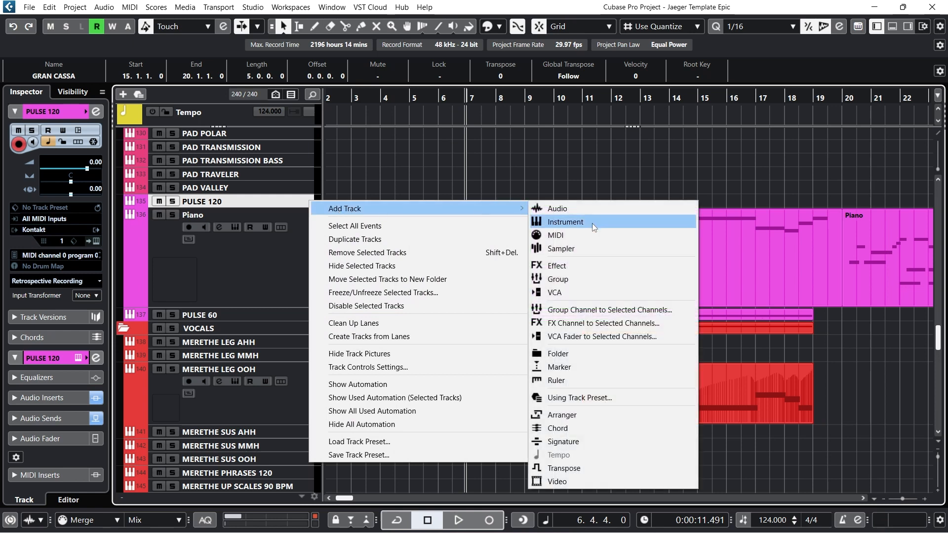
click(566, 175)
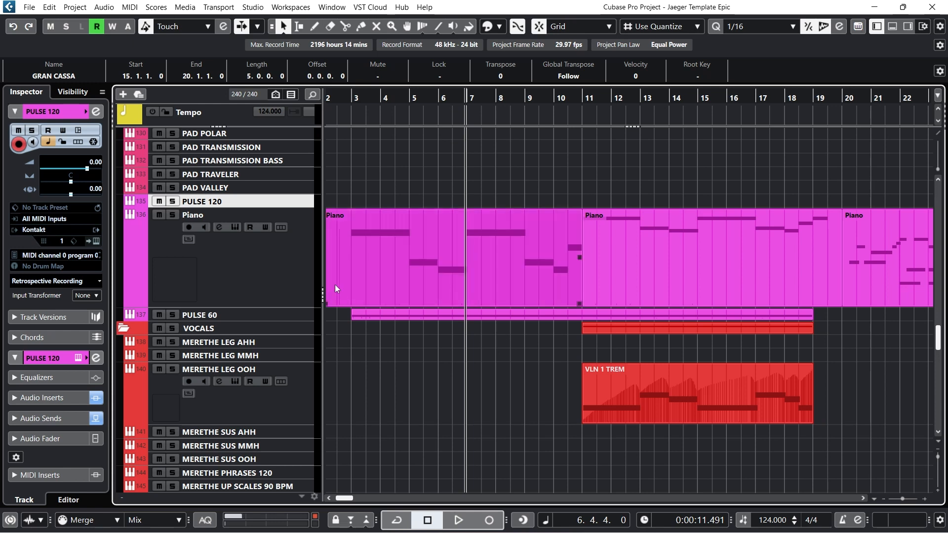
Show the Piano channel in the MixConsole, inspect its routing, sends and inserts, and close the console
click(285, 255)
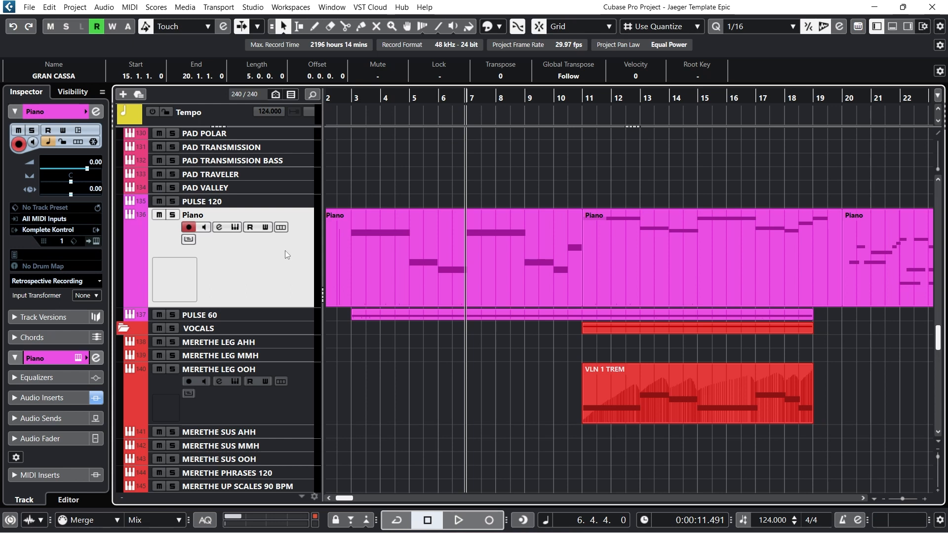
key(F3)
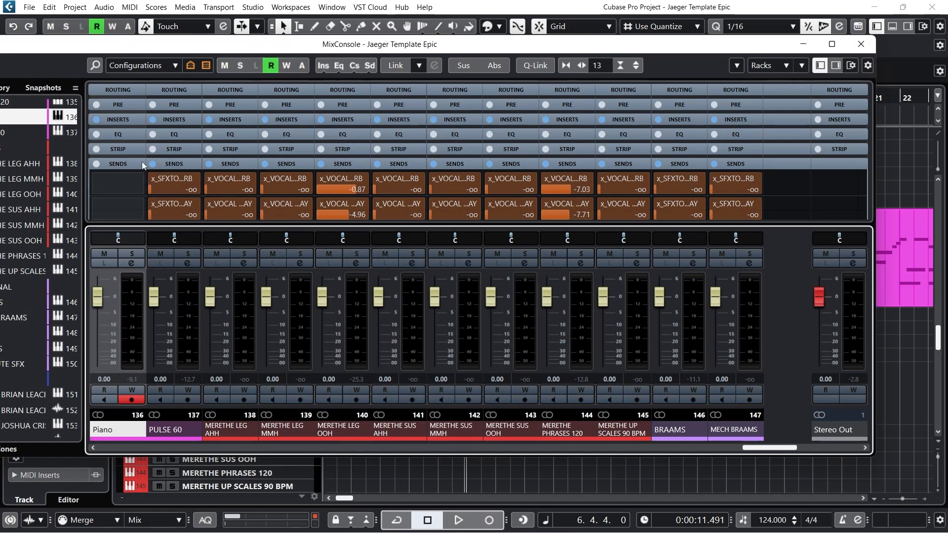
click(130, 91)
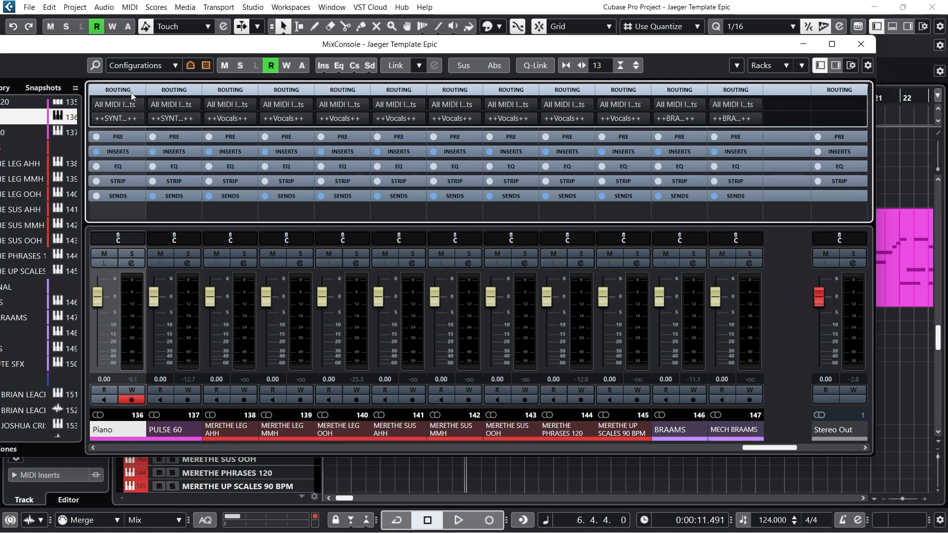
click(133, 92)
click(128, 164)
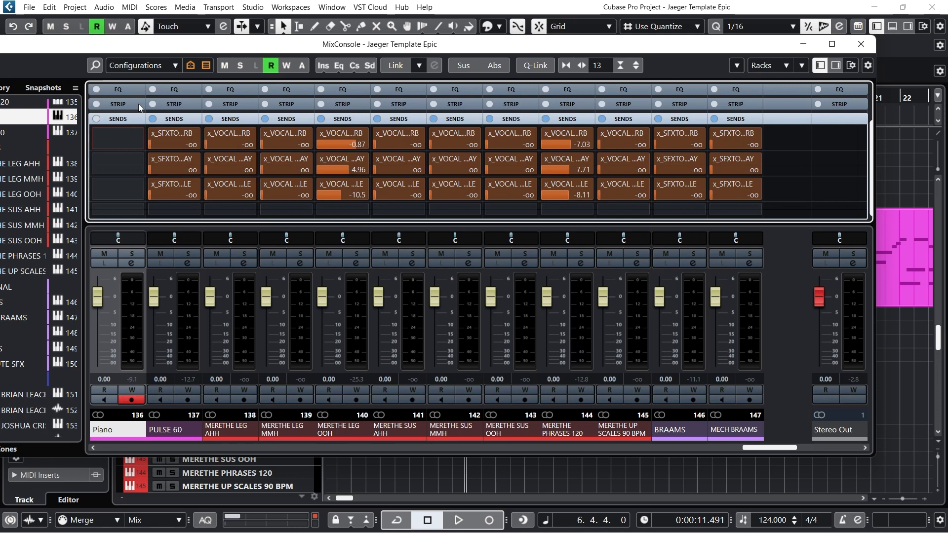
click(125, 121)
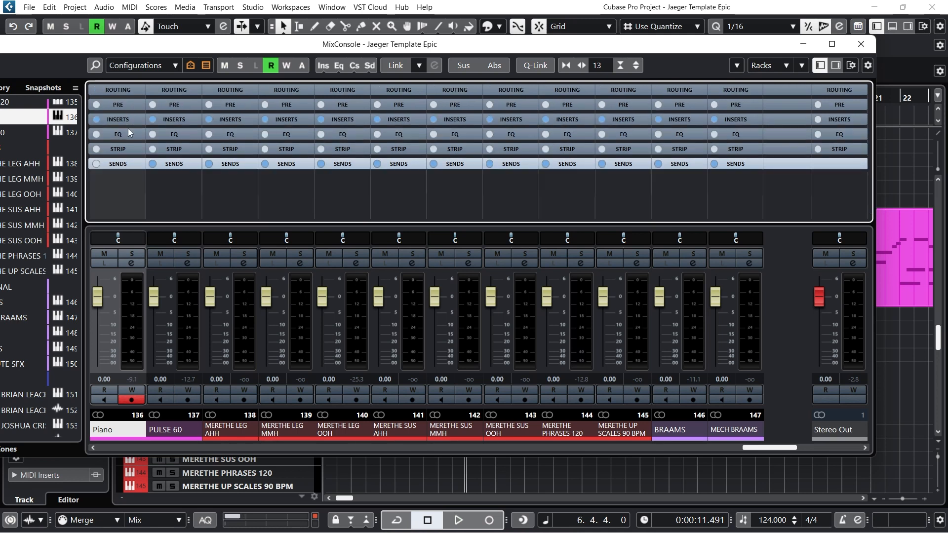
click(129, 121)
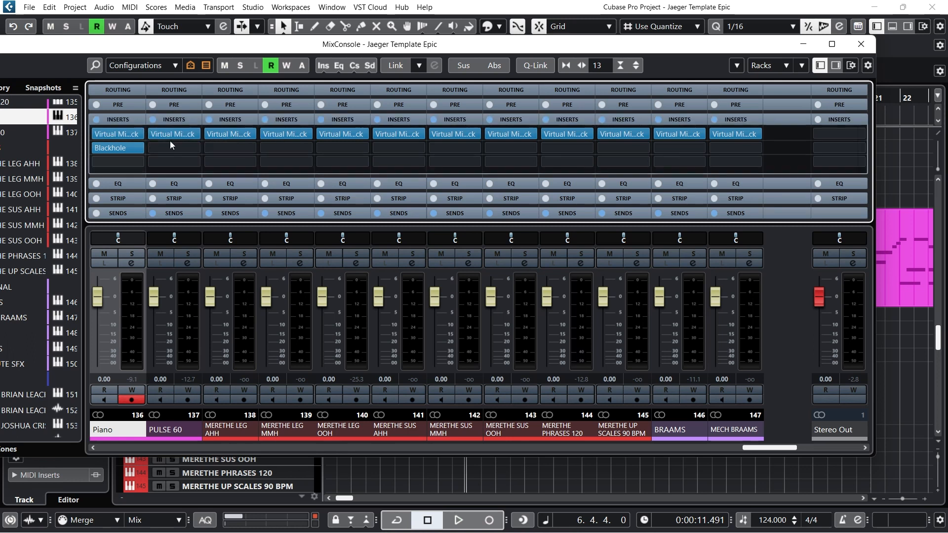
click(861, 44)
click(559, 231)
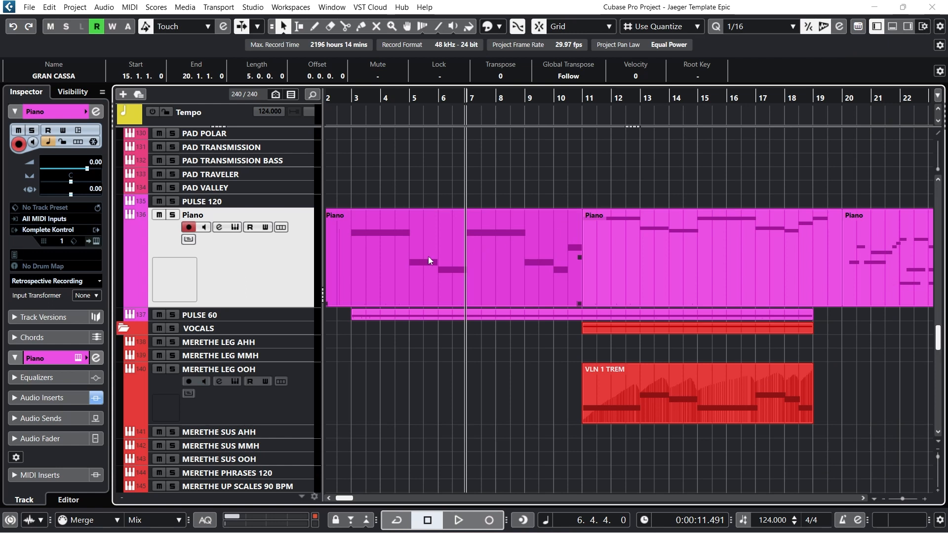
Enlarge the PULSE 60 track to show the notes of its part
scroll(428, 257, down, 3)
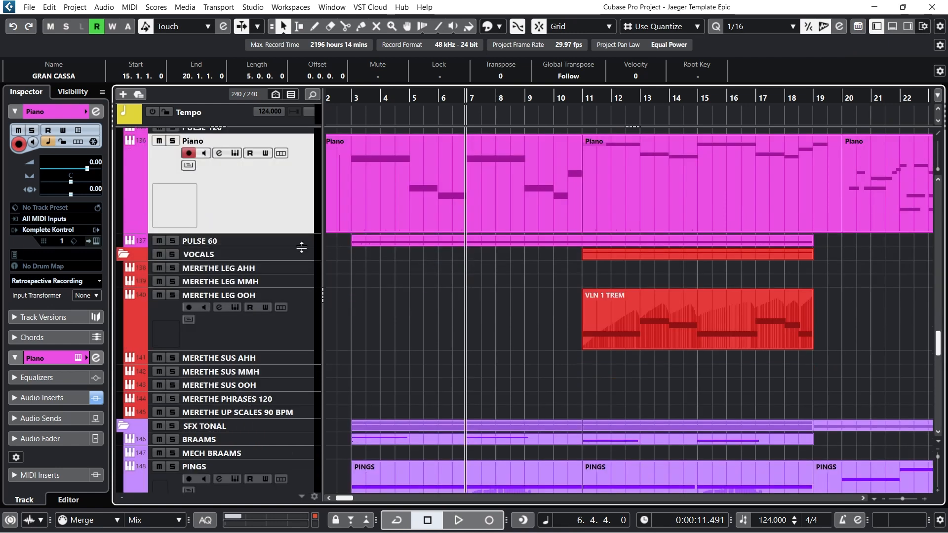
drag(301, 248, 298, 310)
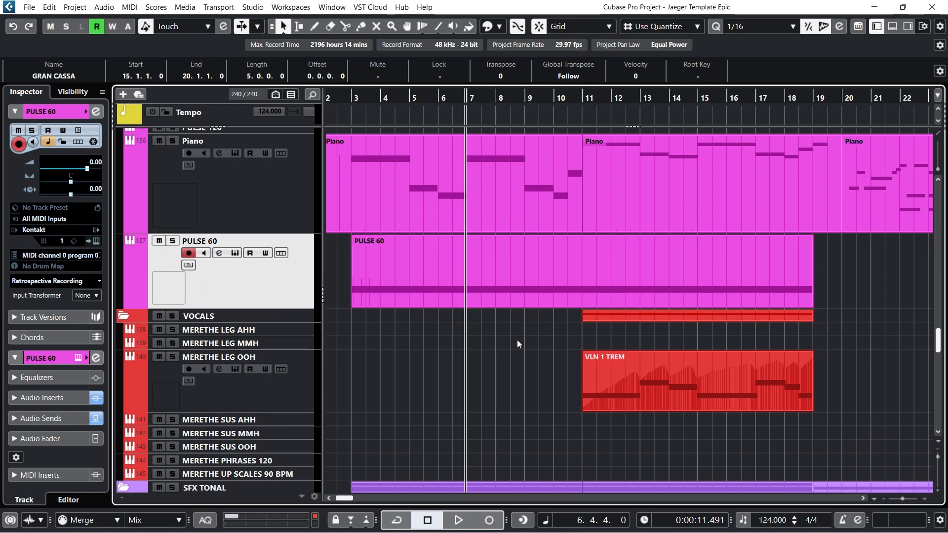
scroll(517, 344, up, 3)
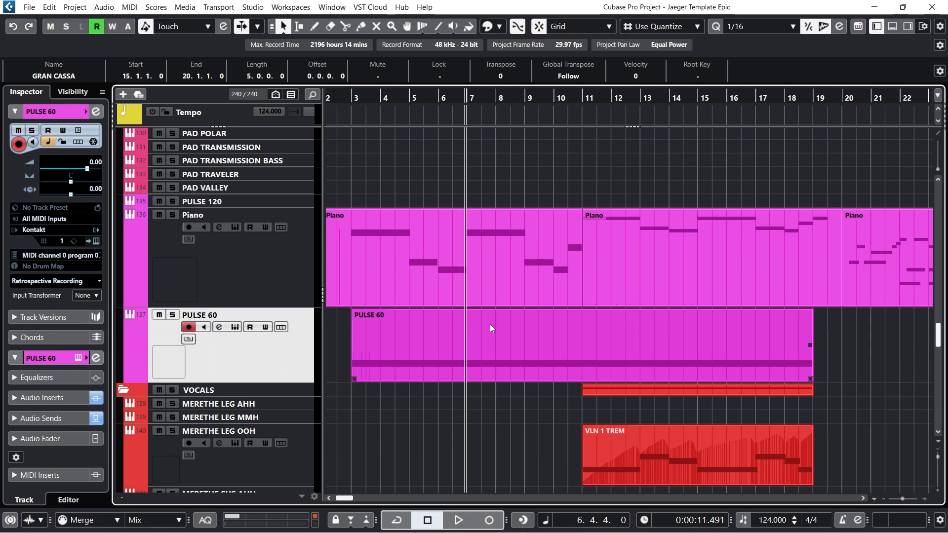
Play the full arrangement from 19.1.1.0 and look over the string, SFX and SFX TONAL tracks of the new section
scroll(489, 328, down, 10)
scroll(484, 327, down, 3)
scroll(484, 328, up, 20)
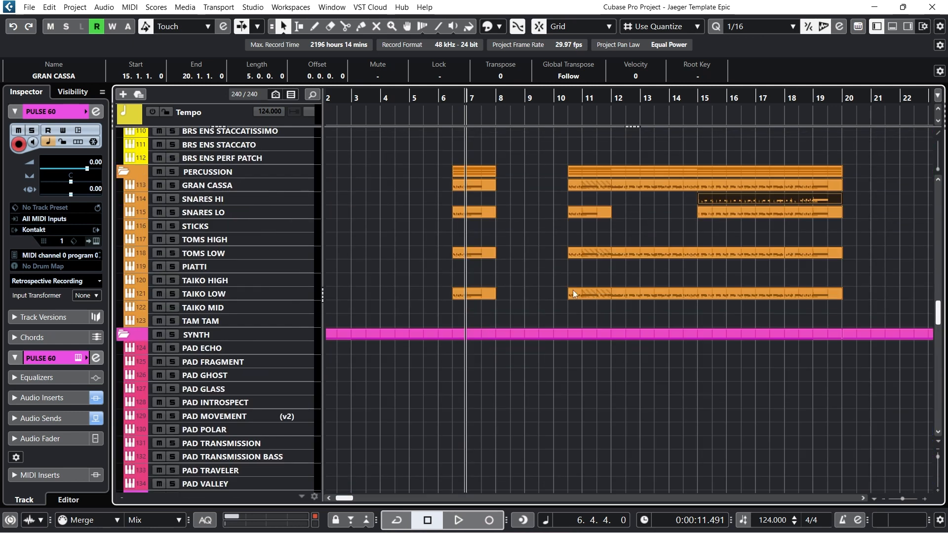
scroll(576, 131, down, 5)
drag(821, 98, 822, 100)
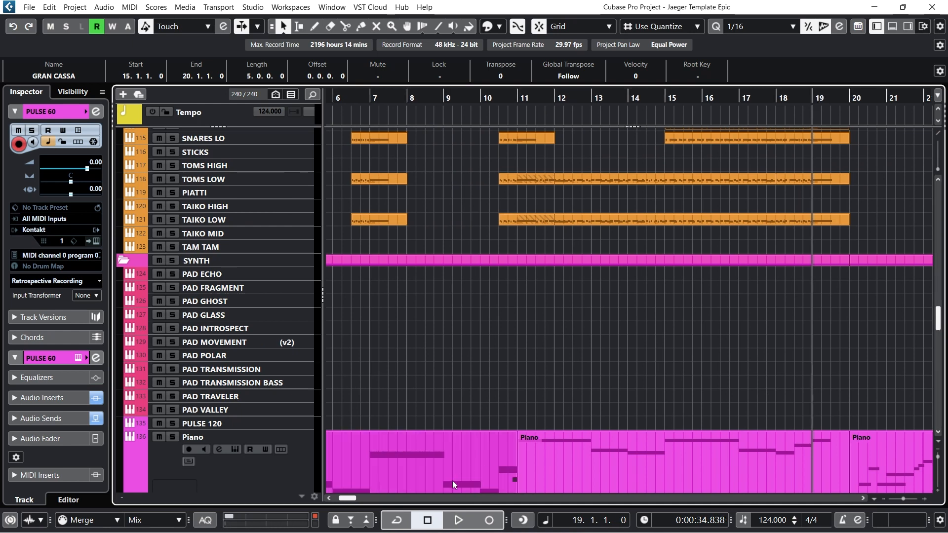
click(458, 518)
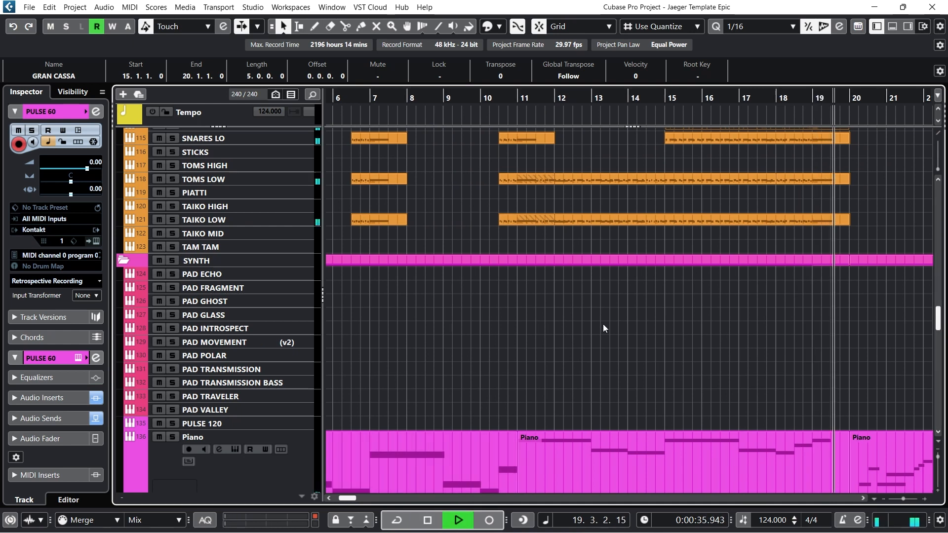
scroll(831, 220, up, 15)
scroll(832, 220, up, 20)
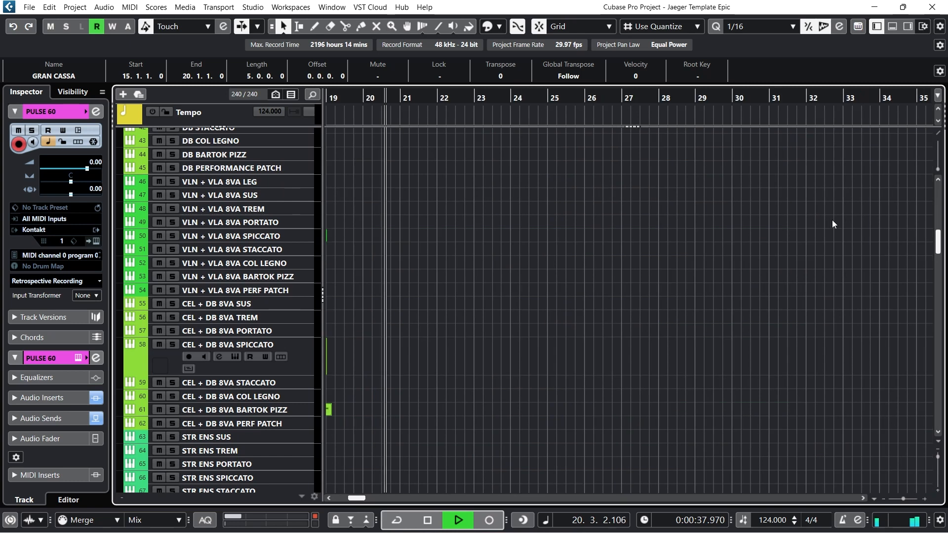
scroll(831, 220, down, 20)
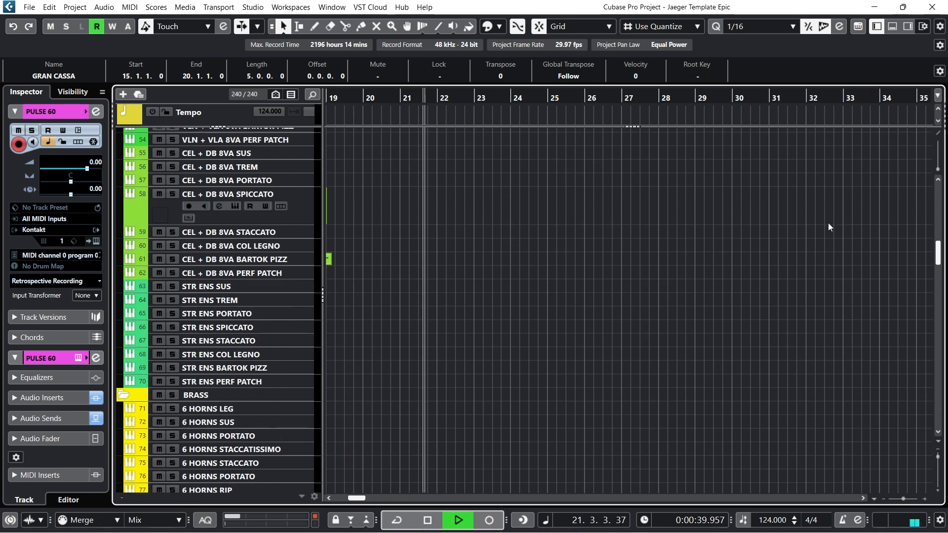
scroll(810, 232, down, 20)
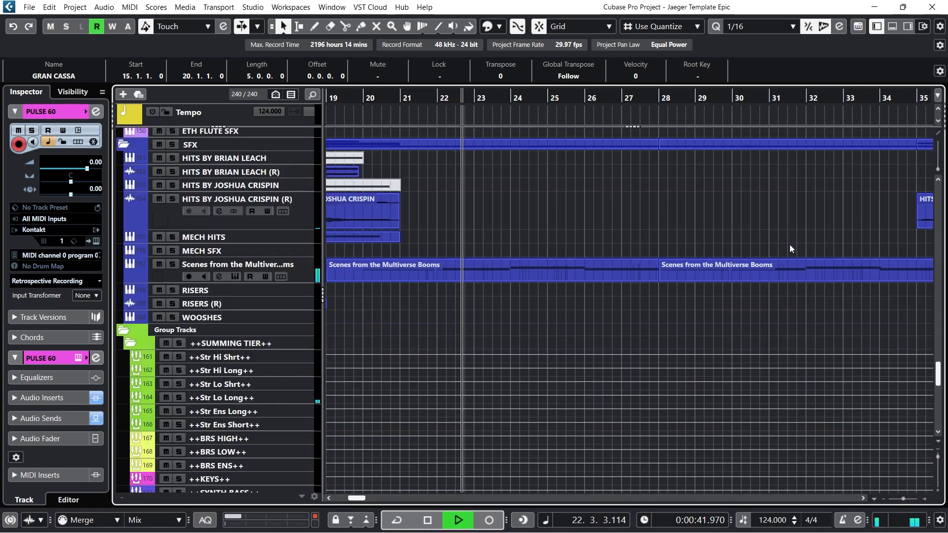
scroll(786, 248, up, 10)
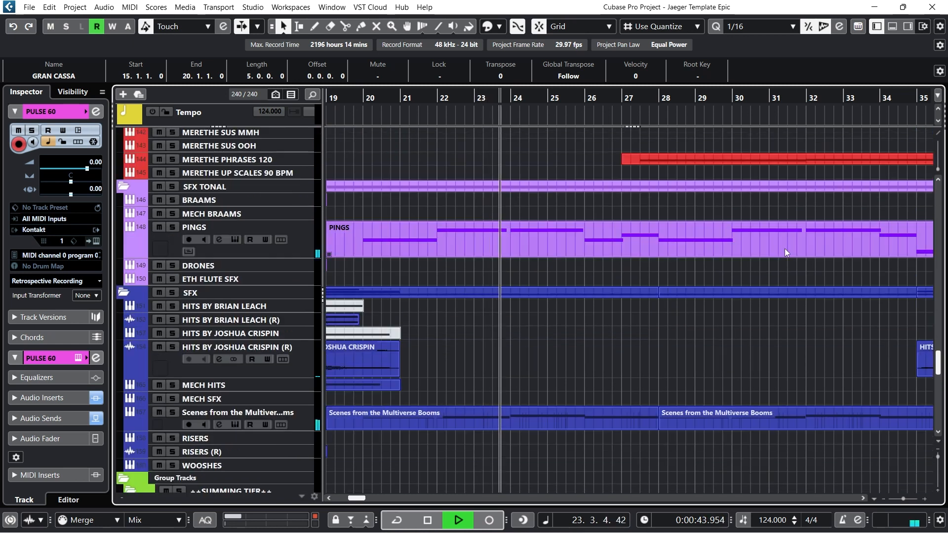
Display the Audio Performance meters during playback and look over the Piano, vocal and percussion parts up to bar 27
key(F12)
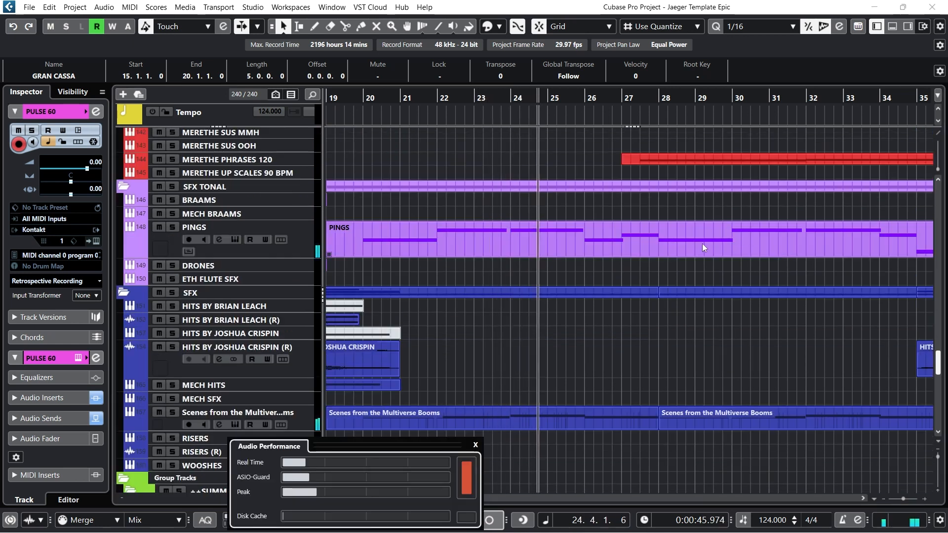
scroll(557, 324, up, 6)
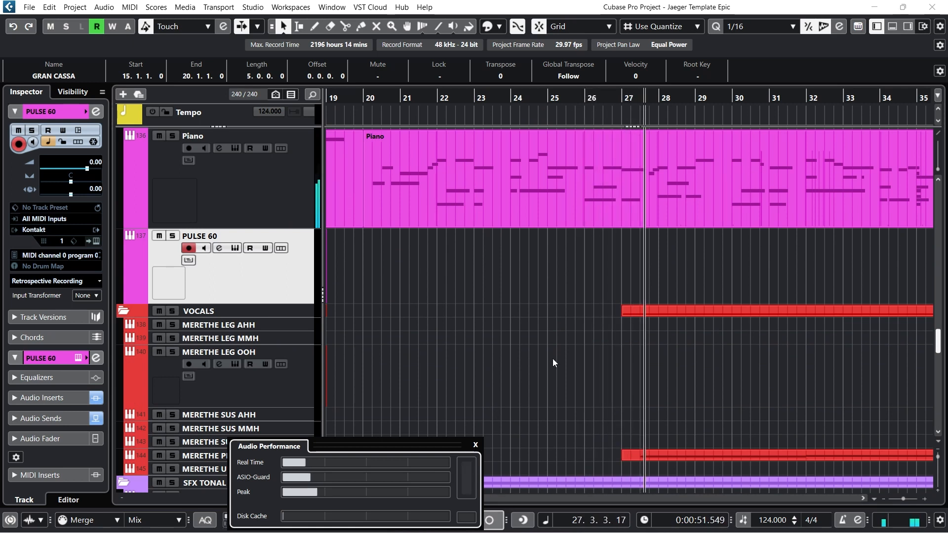
scroll(554, 292, up, 5)
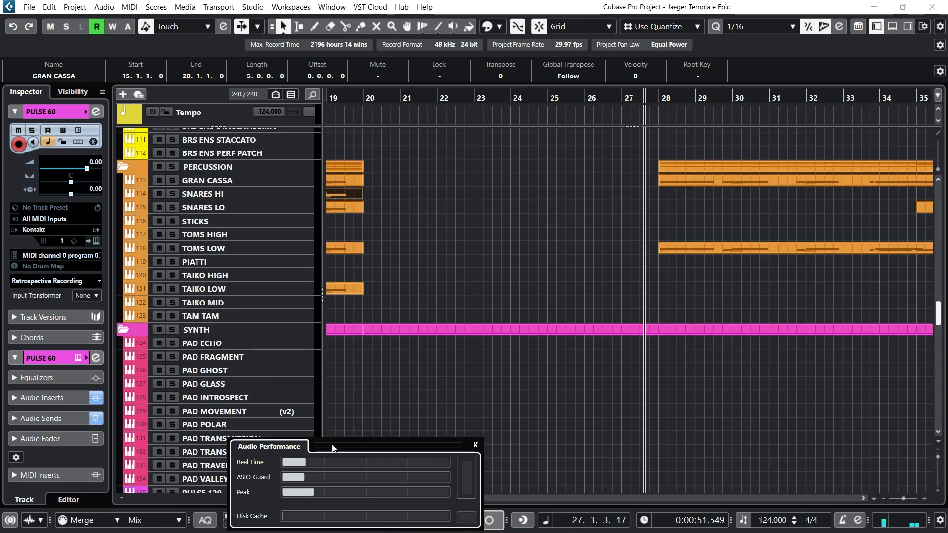
Solo the STRINGS folder and play it from 20.1.1.0 while viewing the CEL LEG, CEL SUS and VLN 1 LEG parts
scroll(397, 184, up, 20)
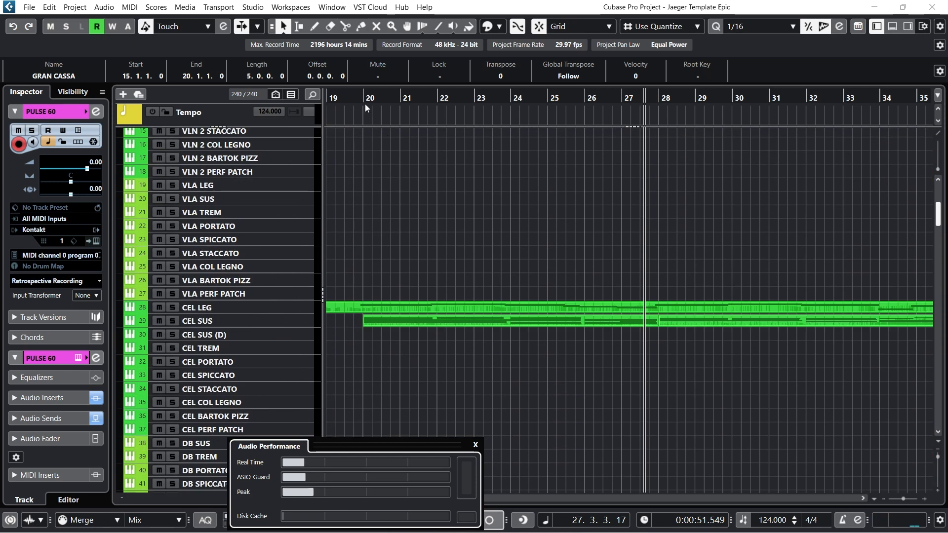
click(365, 103)
scroll(398, 171, up, 4)
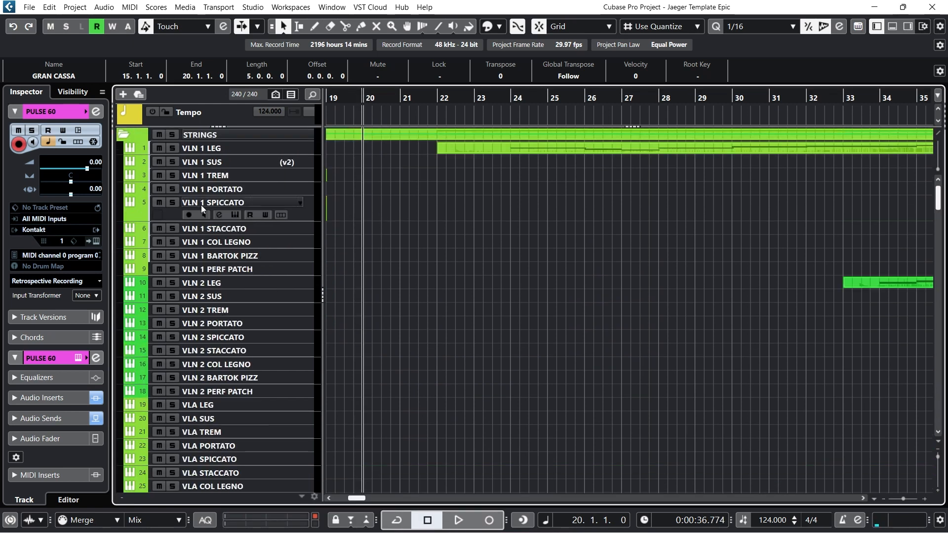
click(172, 135)
scroll(495, 332, down, 4)
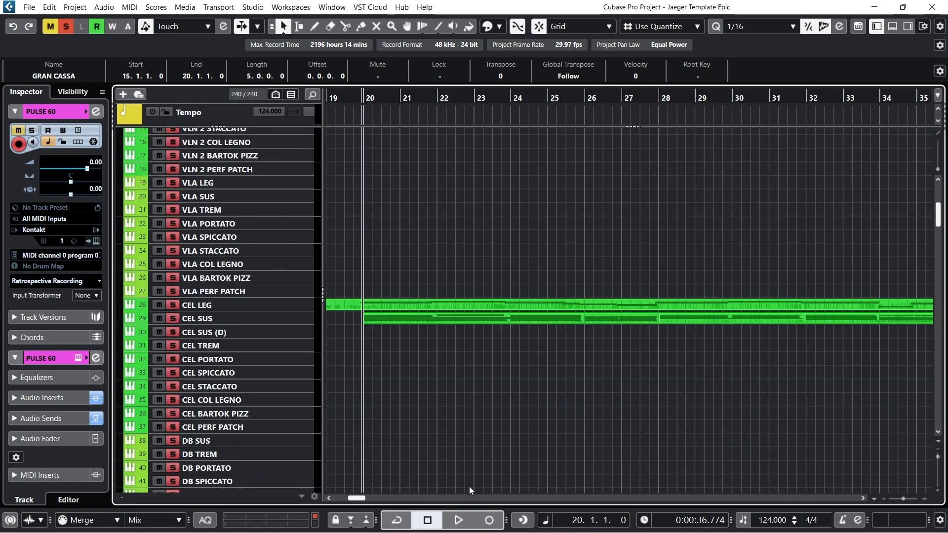
click(463, 520)
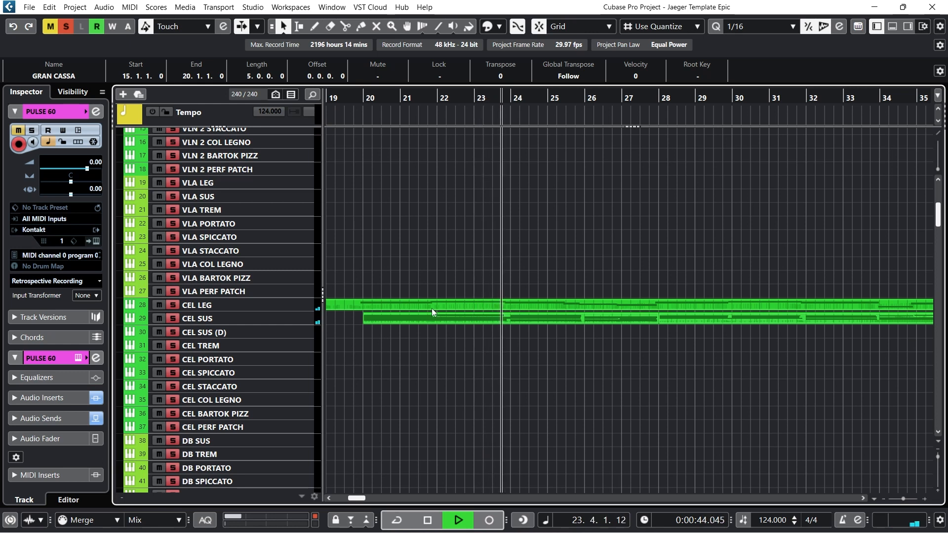
scroll(538, 231, up, 5)
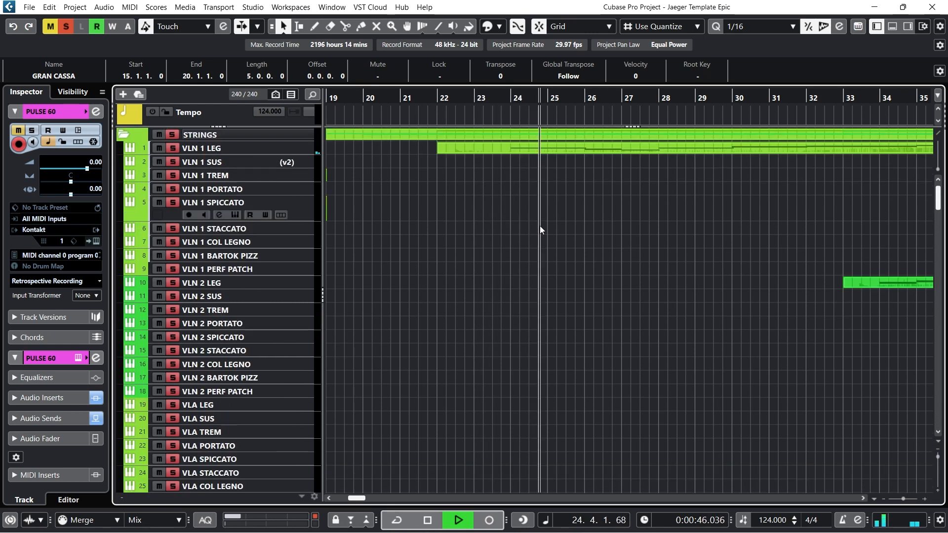
Stop playback and enlarge the VLN 1 LEG and CEL LEG tracks to show the notes of their parts
drag(306, 154, 316, 217)
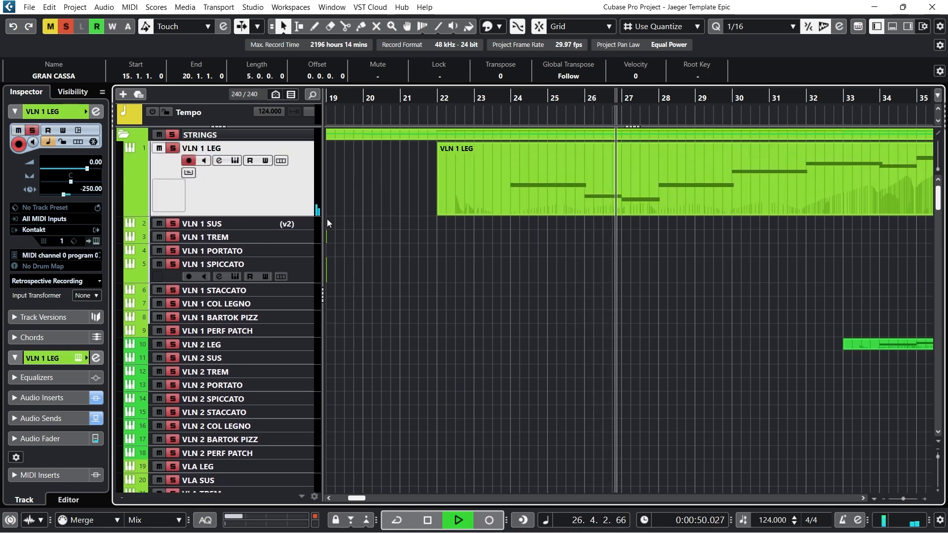
click(433, 521)
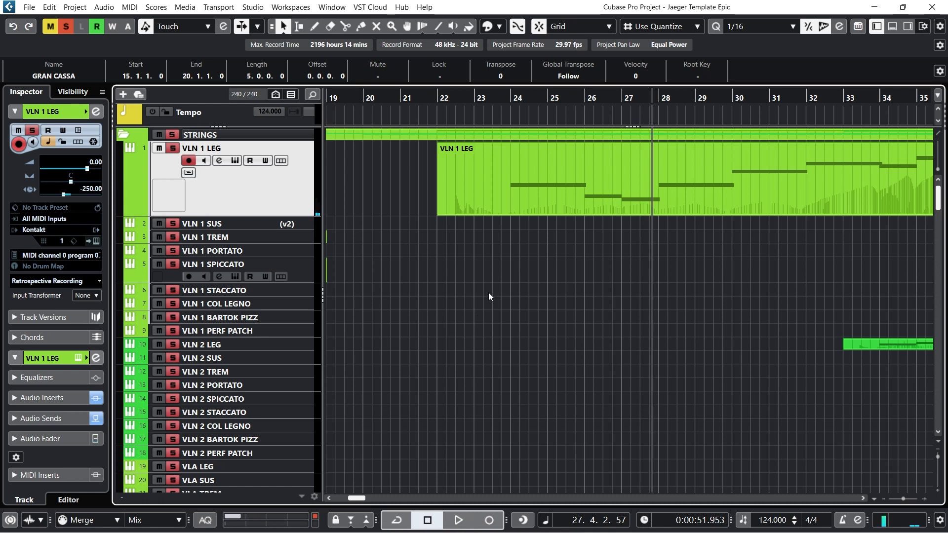
scroll(470, 296, down, 10)
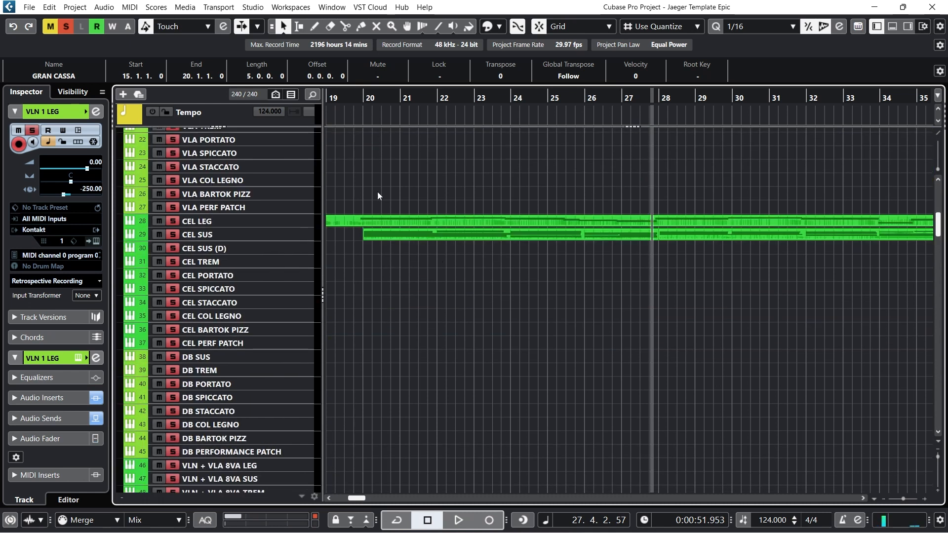
click(311, 227)
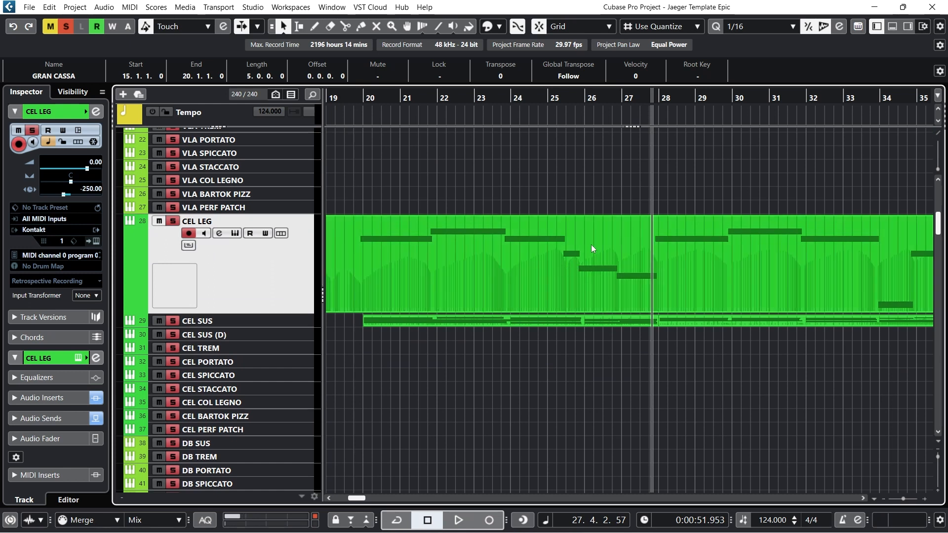
Bring bars 15 to 28 into view and shift the CEL LEG part to start at 18.1.2.0
drag(355, 93, 473, 111)
click(551, 289)
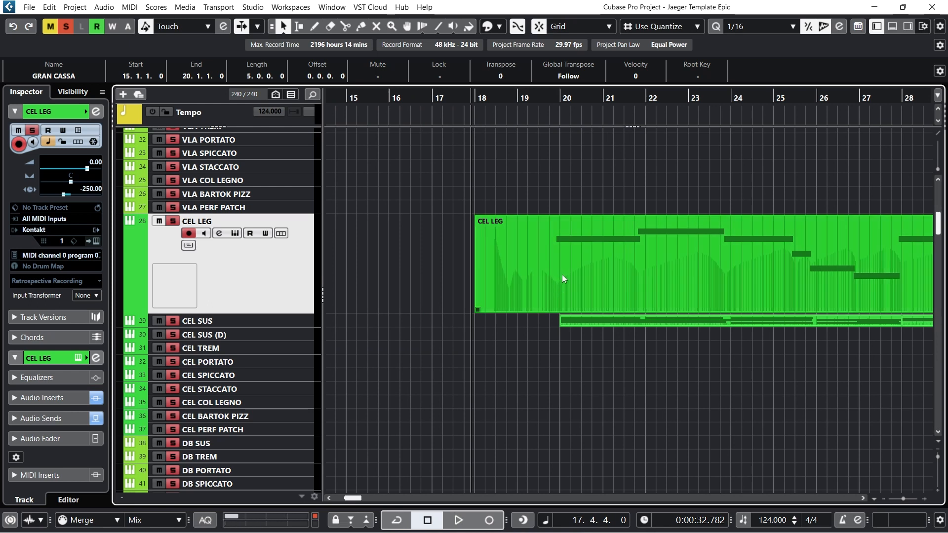
drag(561, 274, 563, 276)
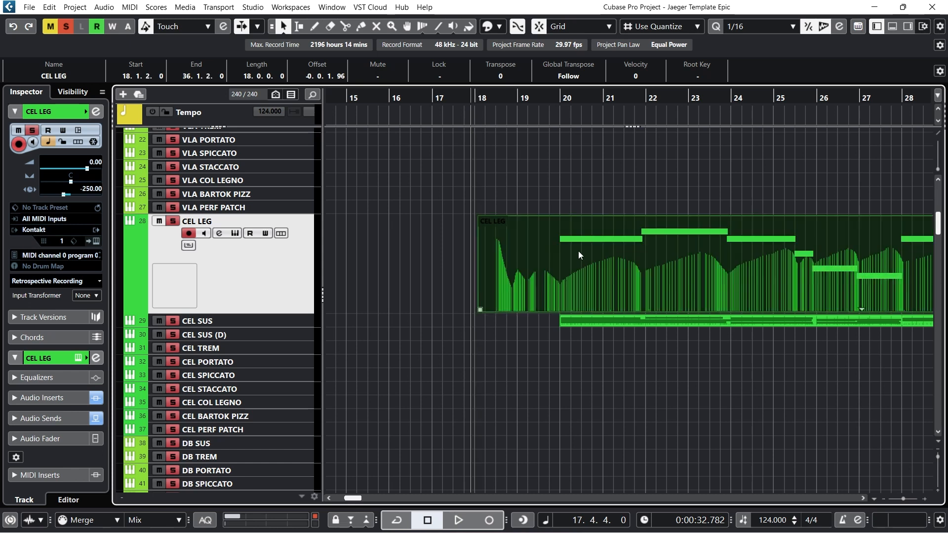
click(625, 159)
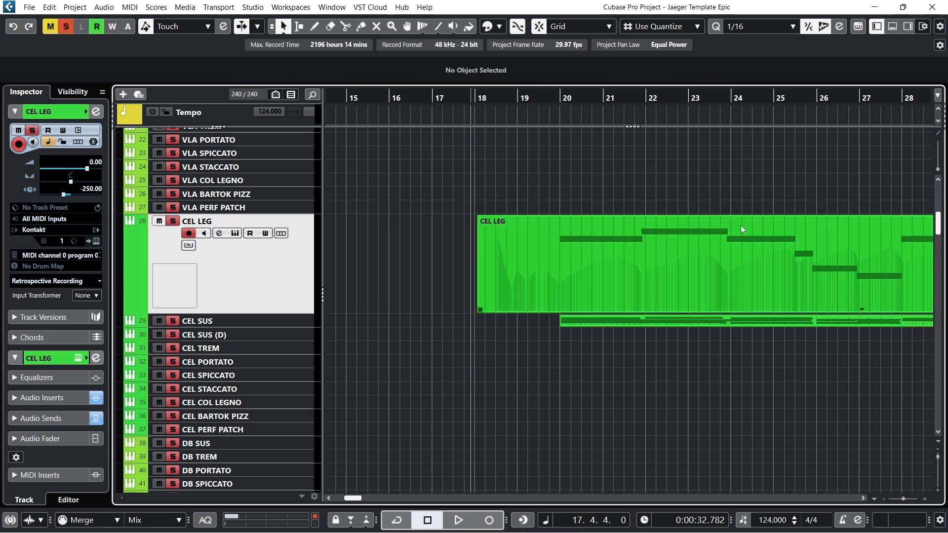
Compare the VLN 1 LEG and CEL LEG parts with the playhead at bar 22 and at bar 24
scroll(664, 217, up, 10)
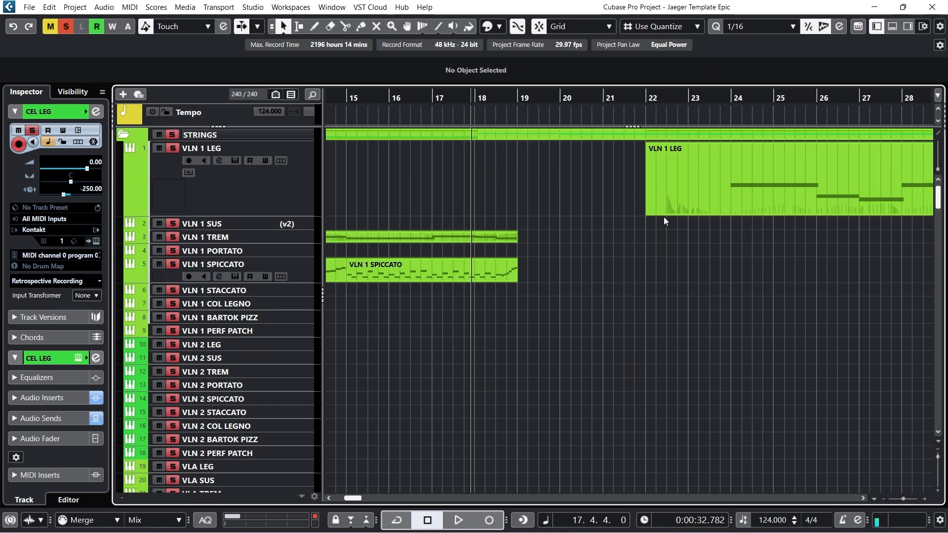
click(649, 99)
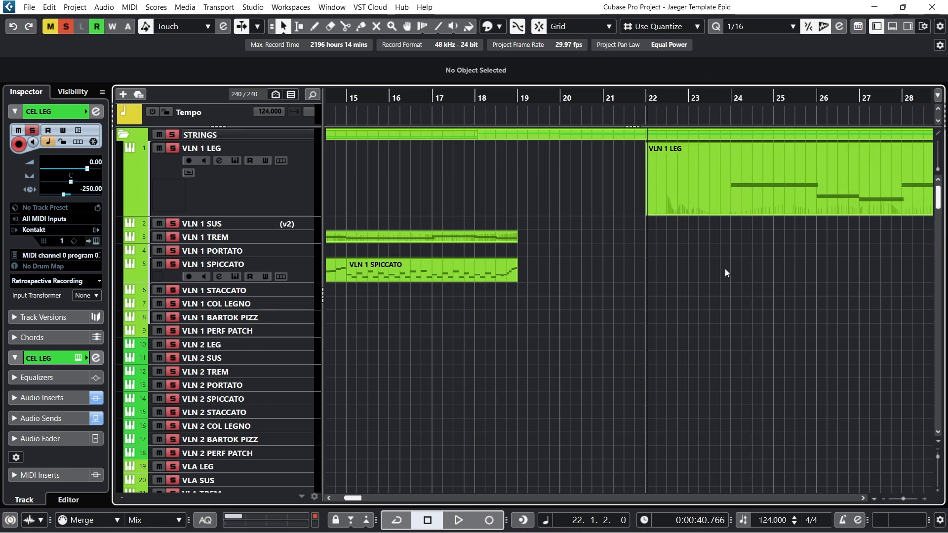
click(731, 99)
scroll(732, 282, down, 10)
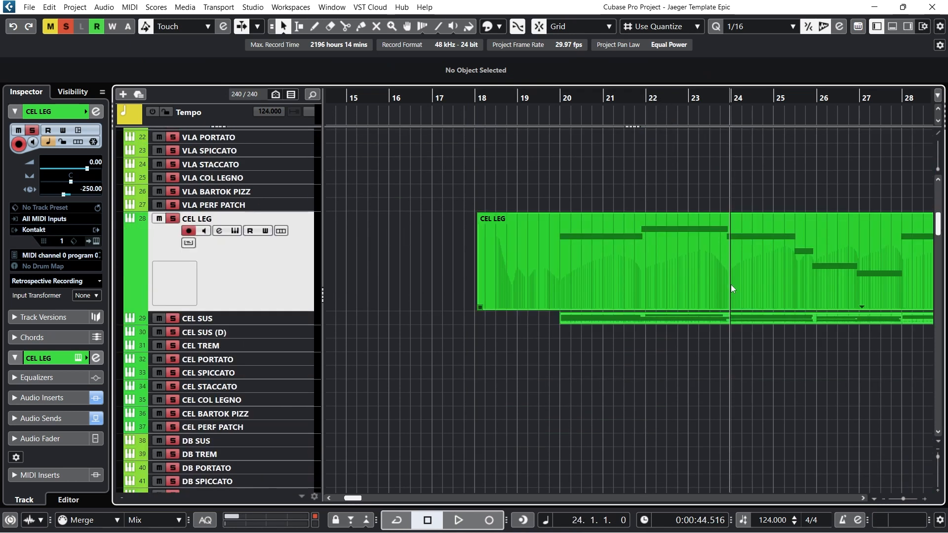
Unsolo the STRINGS folder and play the full arrangement from 21.1.1.0 past bar 27
scroll(425, 257, up, 10)
click(600, 101)
click(173, 134)
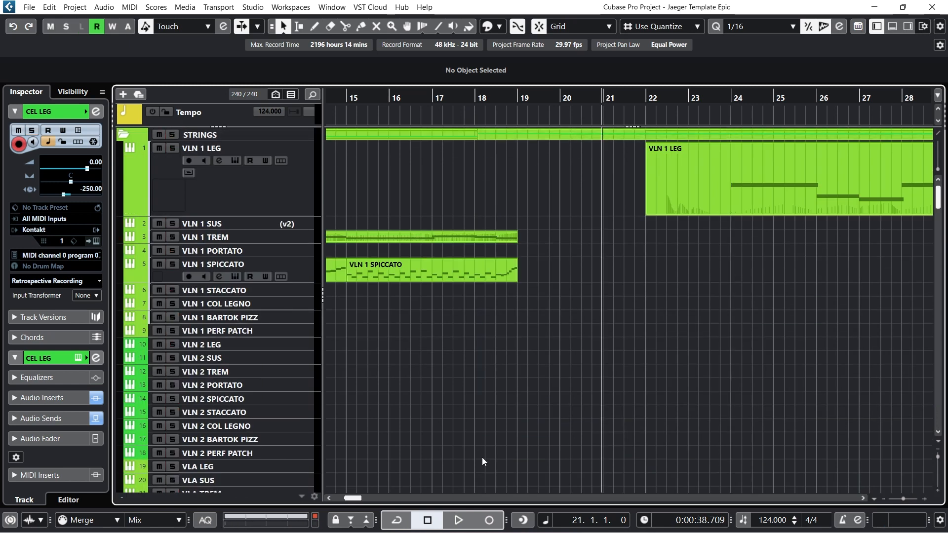
click(458, 521)
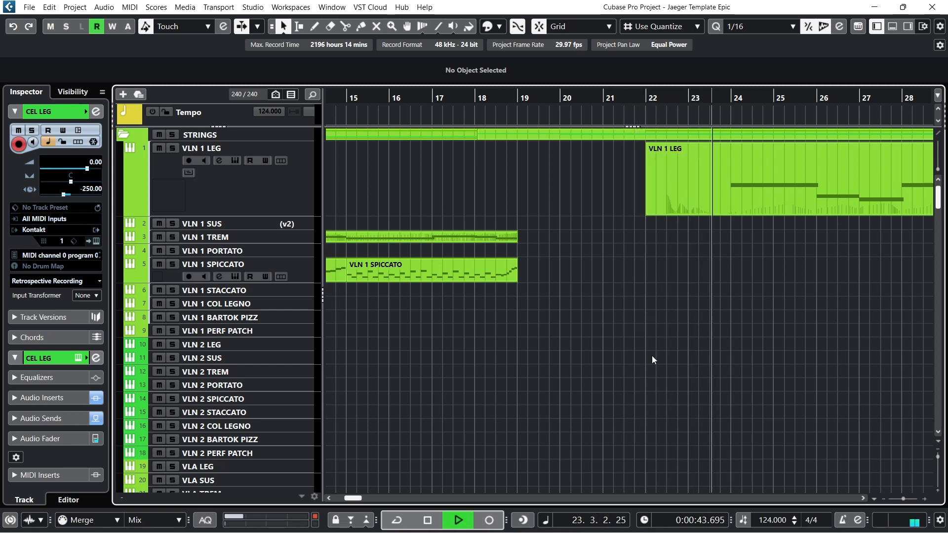
click(433, 522)
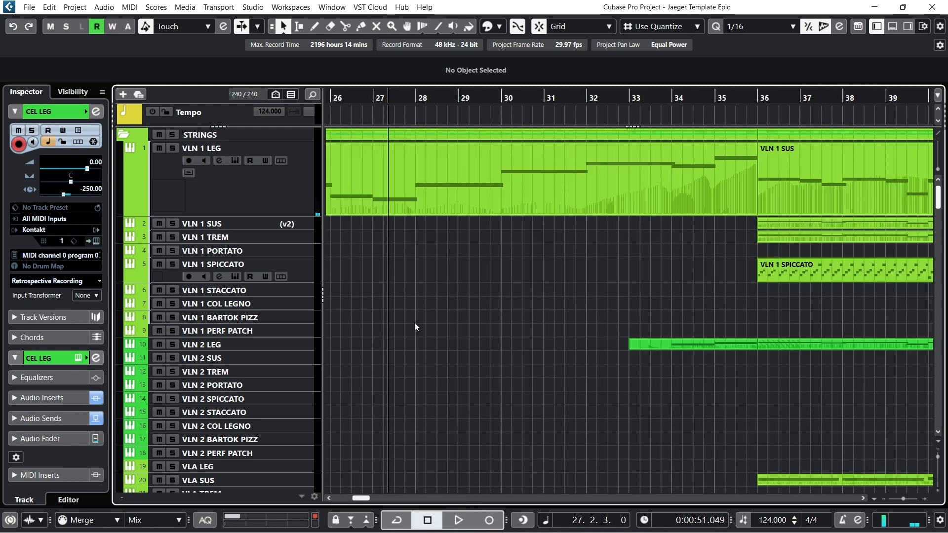
Select the VLN 1 LEG and VLN 1 SPICCATO tracks in turn and place the playhead at 27.1.1.0
click(298, 213)
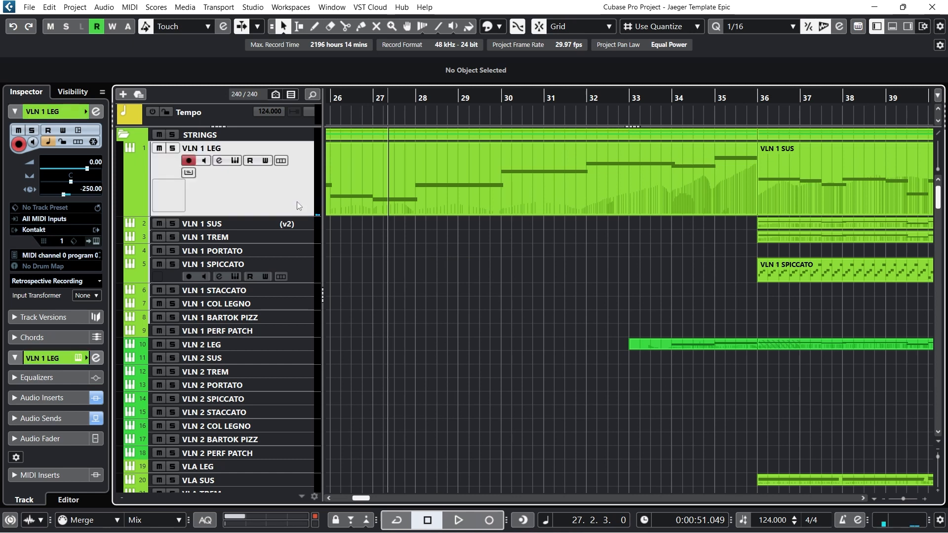
scroll(423, 292, down, 3)
scroll(423, 293, up, 2)
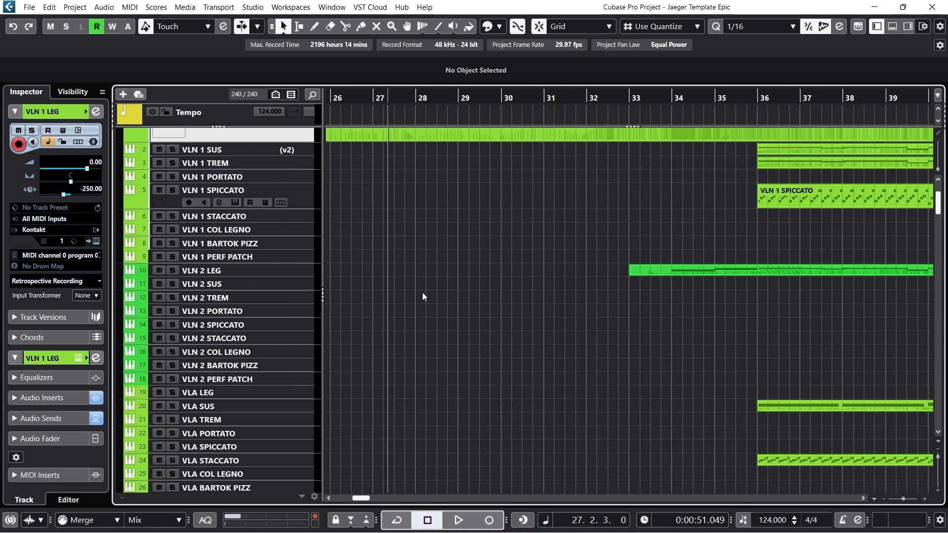
click(307, 199)
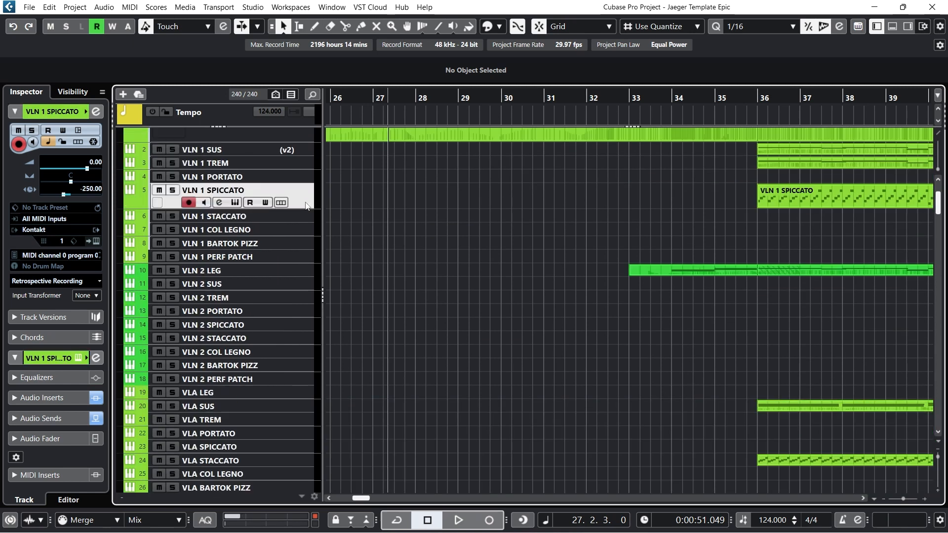
click(373, 100)
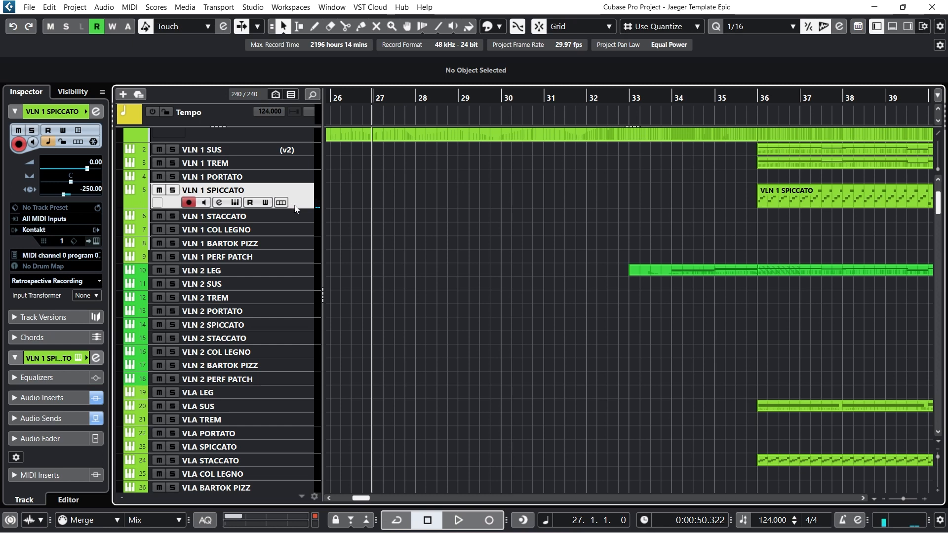
Adjust the sample start in the advanced settings of the VLN 1 SPICCATO track's Jaeger instrument, and close its window
click(235, 203)
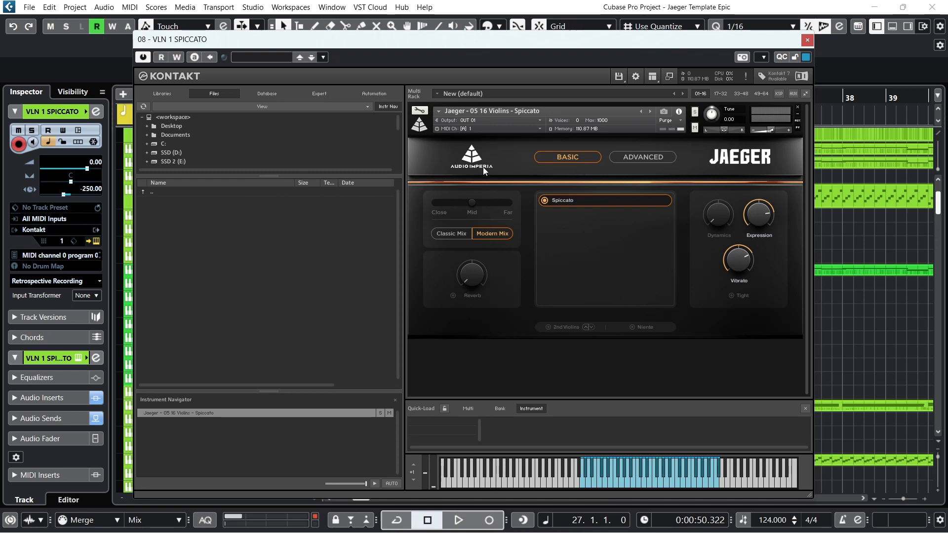
click(646, 156)
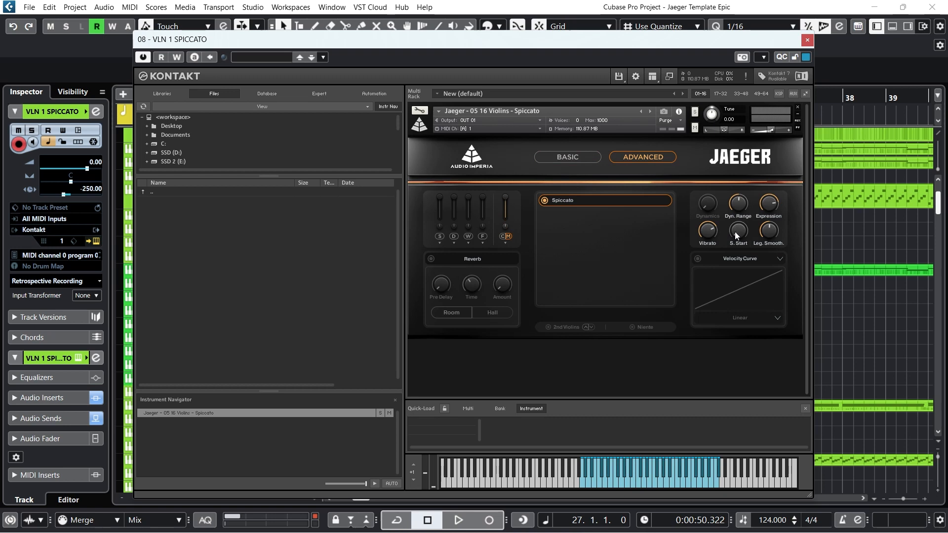
drag(740, 237, 740, 226)
drag(740, 232, 809, 16)
drag(743, 237, 719, 353)
click(807, 40)
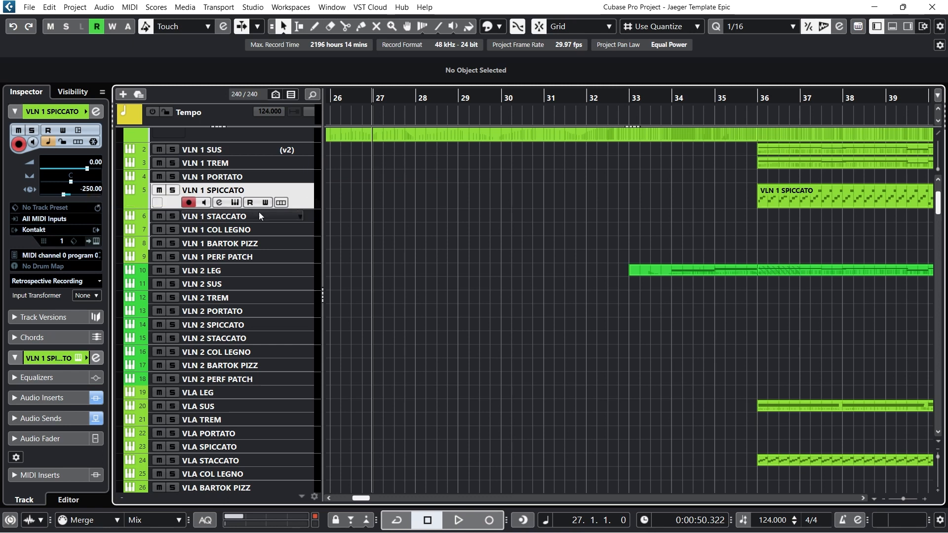
Solo the VLN 1 SPICCATO track and play its part from 35.4.4.0
click(755, 98)
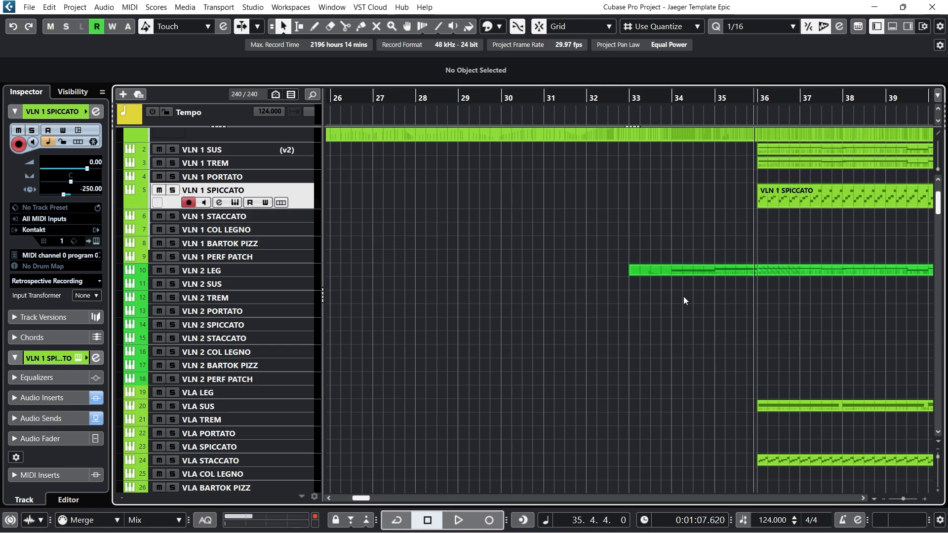
click(172, 191)
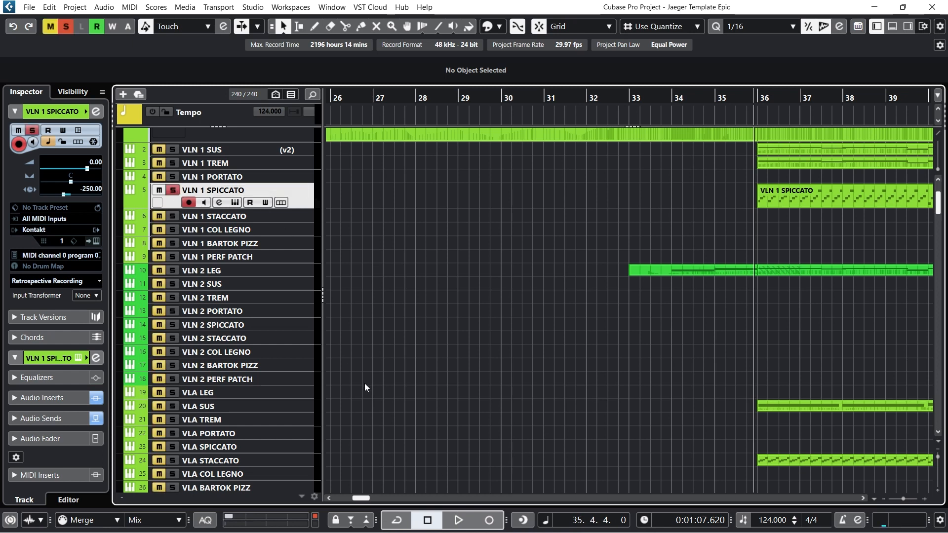
click(459, 520)
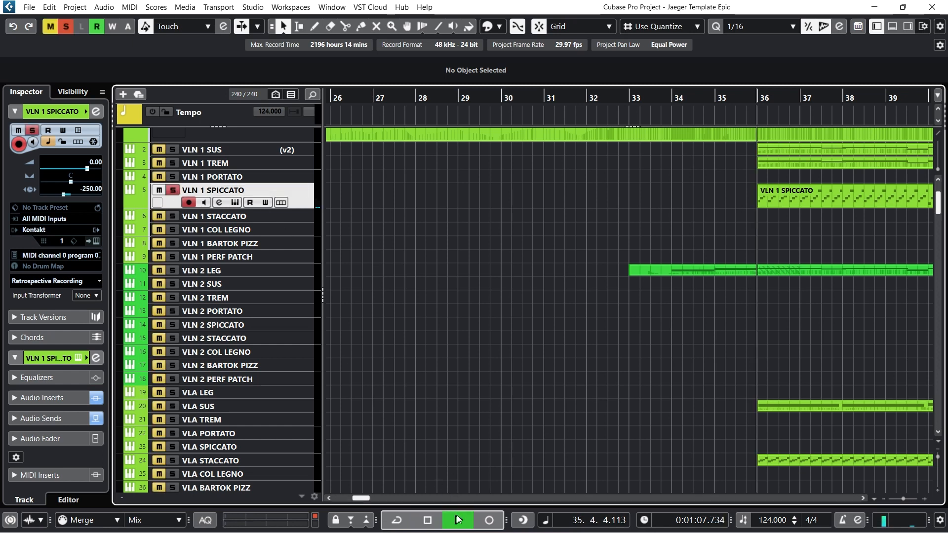
click(429, 520)
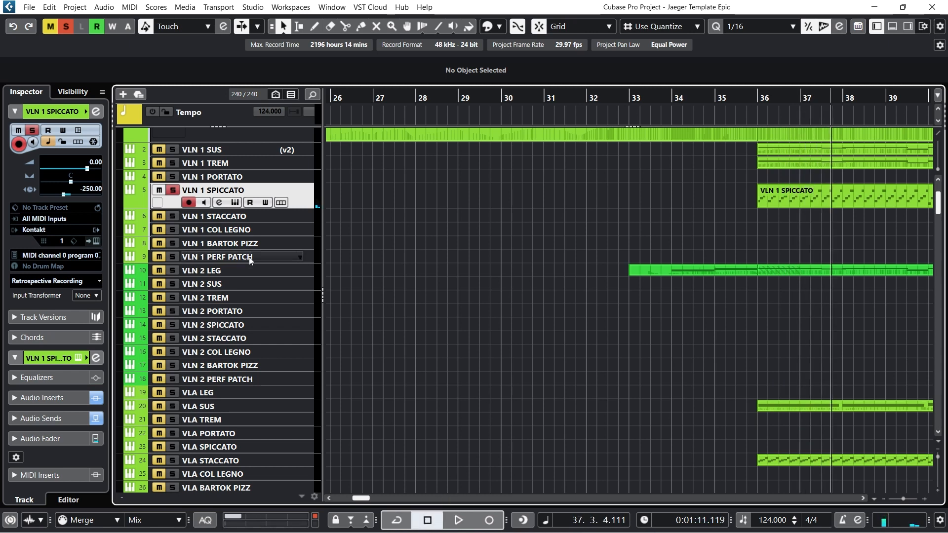
Play the soloed VLN 1 SPICCATO track from 35.1.1.0 with its Jaeger instrument open and the metronome switched on
click(172, 191)
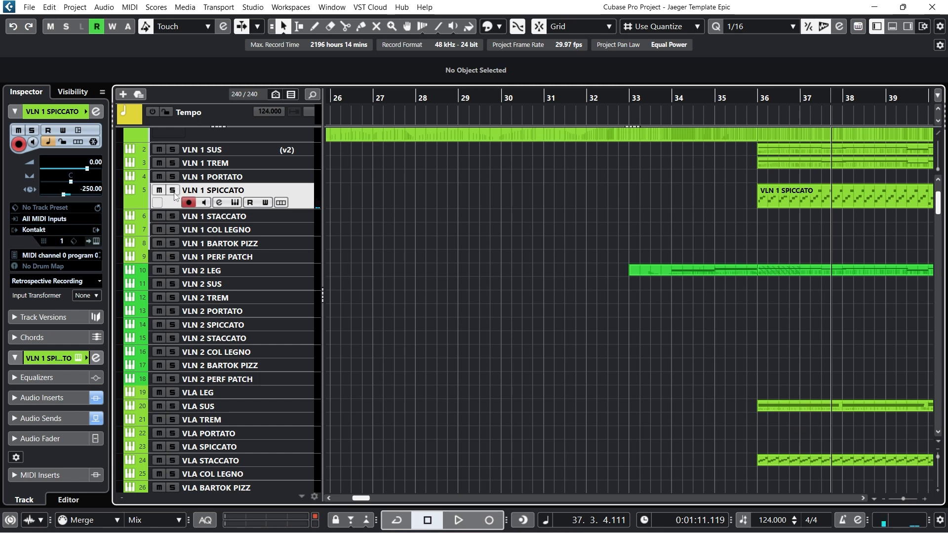
click(172, 190)
click(715, 98)
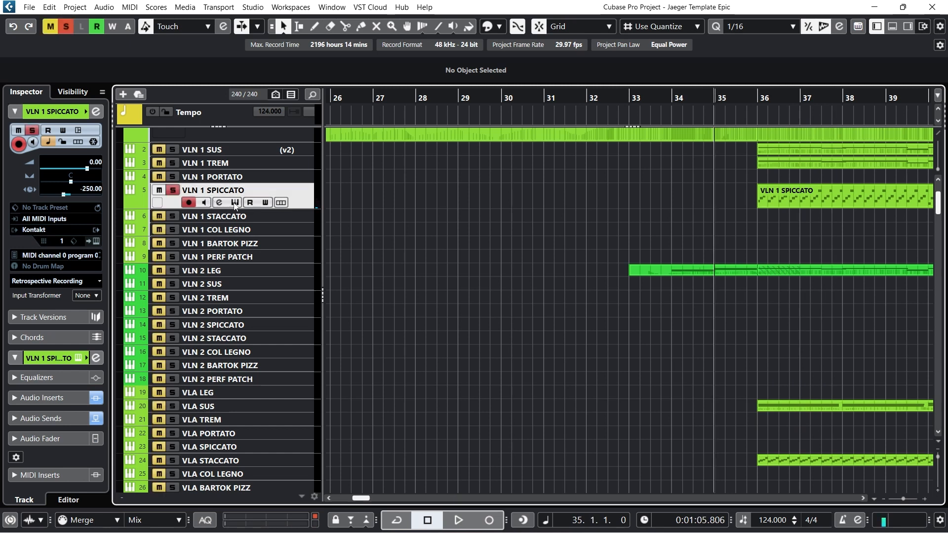
click(235, 203)
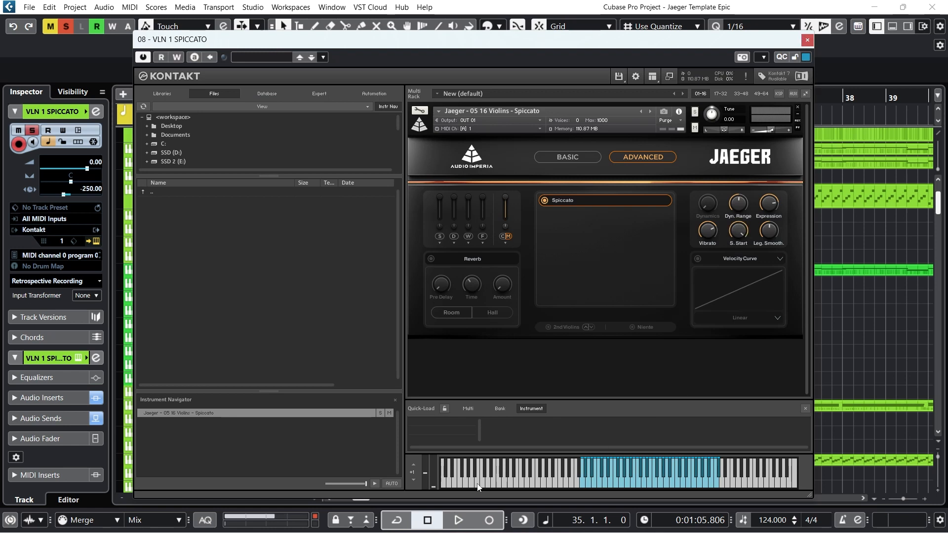
click(459, 520)
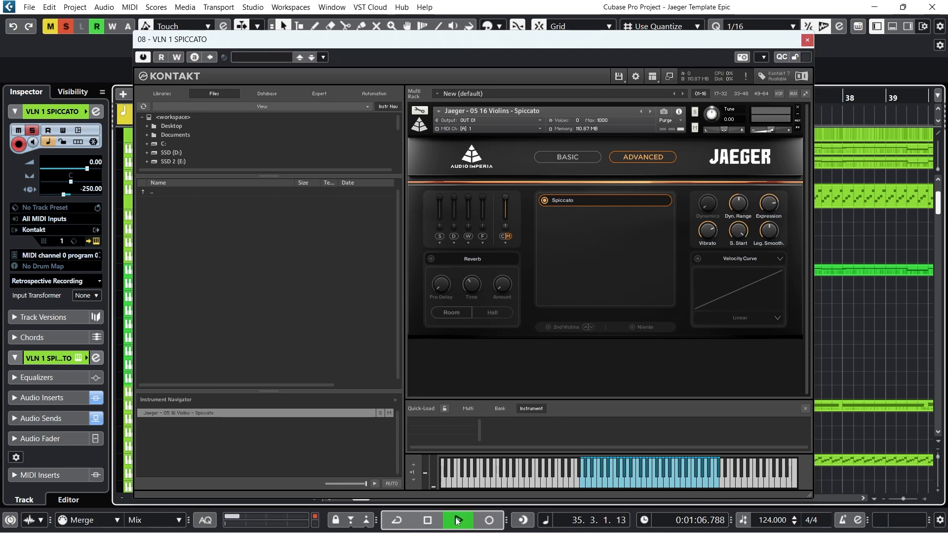
key(c)
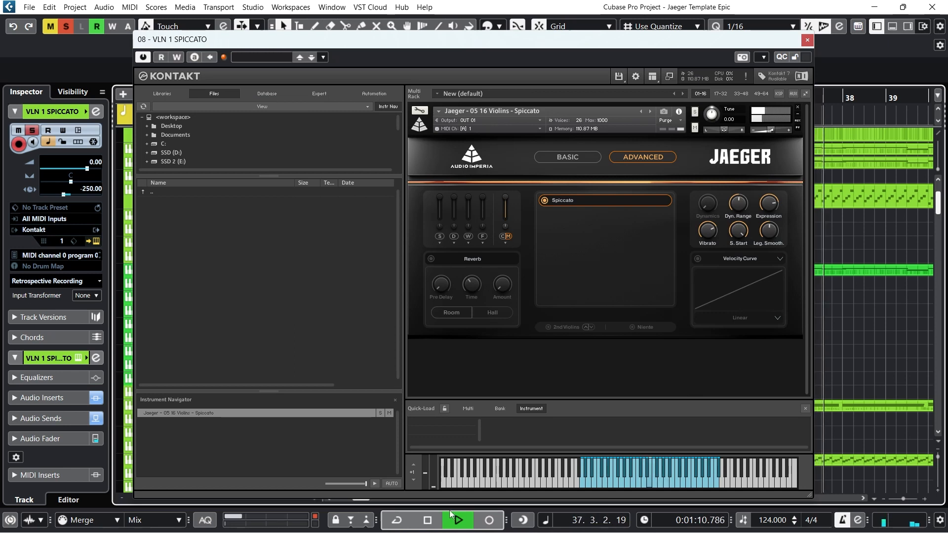
click(429, 520)
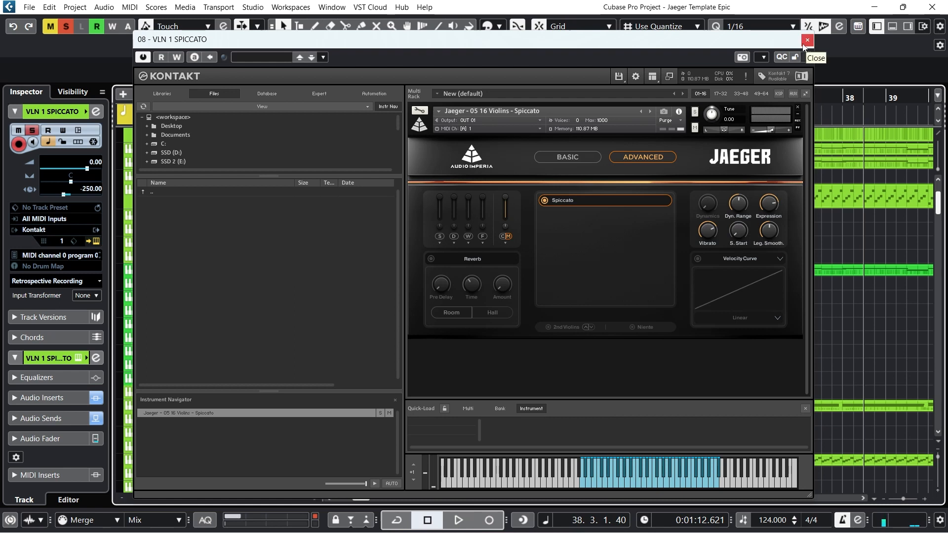
Move the Jaeger instrument window aside to uncover the VLN 1 SPICCATO part and play it from 36.1.1.0
drag(723, 47, 717, 267)
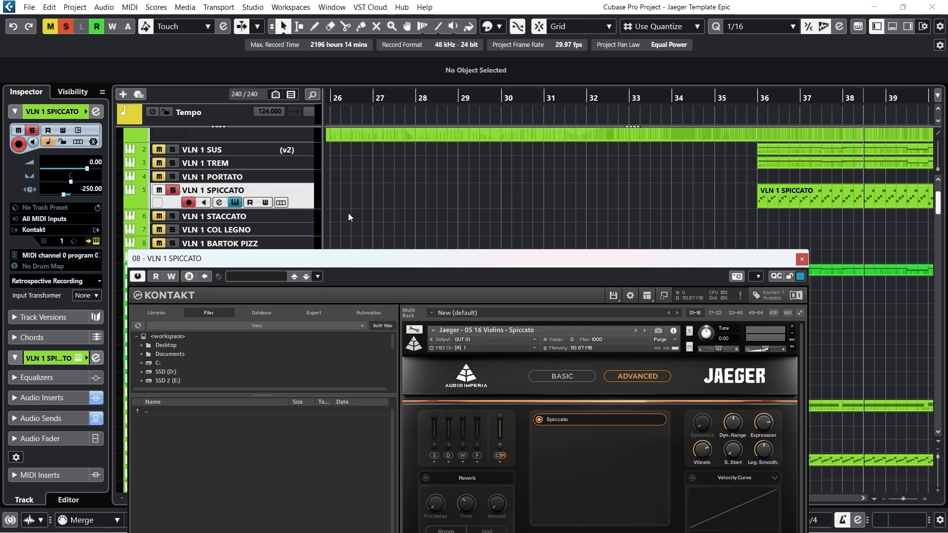
drag(388, 260, 406, 220)
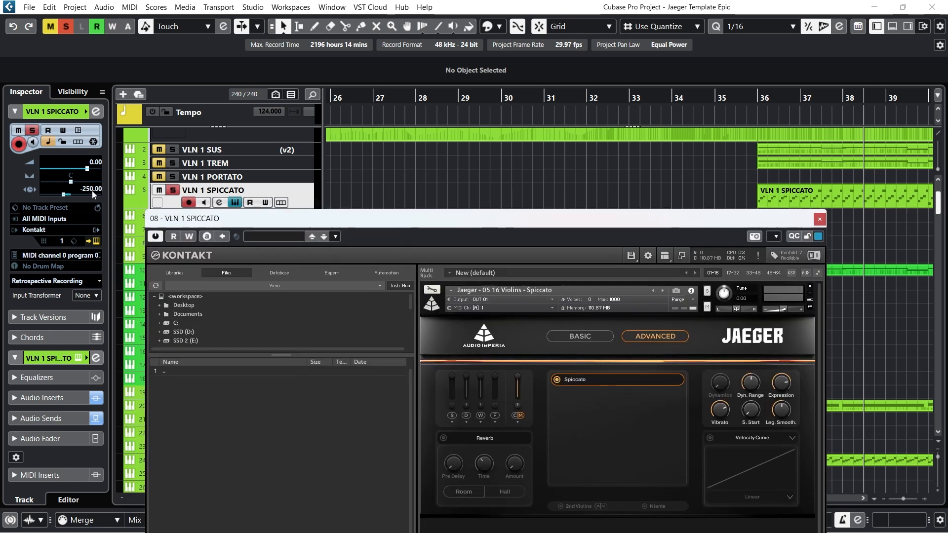
drag(330, 212, 322, 133)
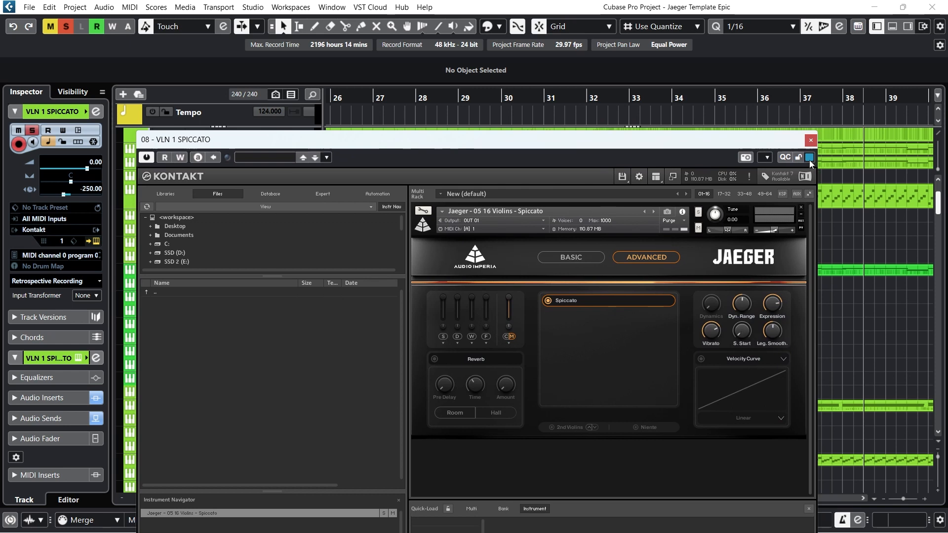
drag(758, 143, 519, 92)
click(760, 103)
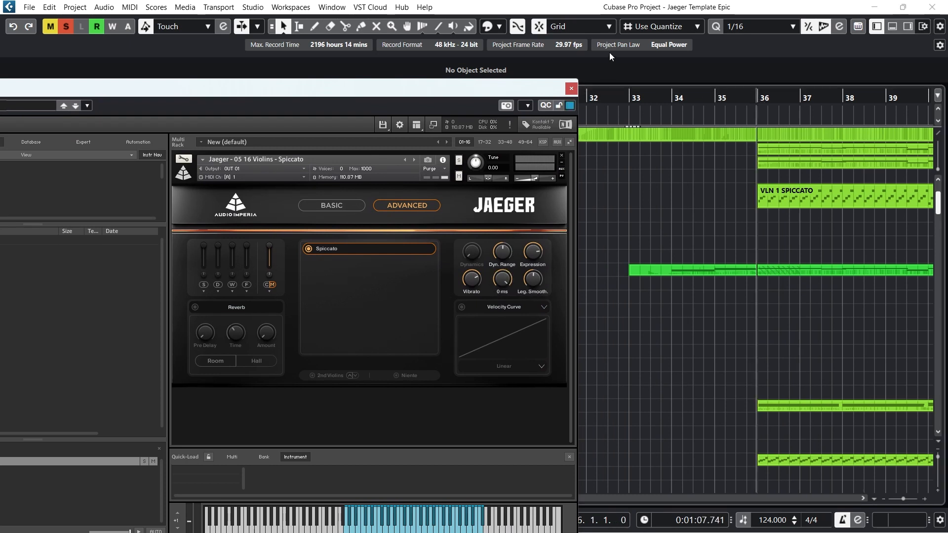
key(space)
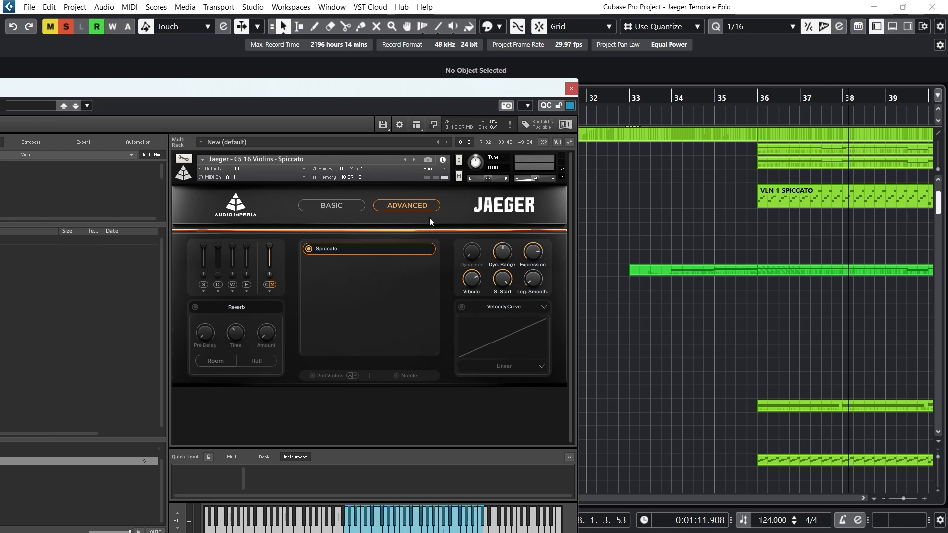
Close the Jaeger instrument window and turn off the solo on the VLN 1 SPICCATO track
click(742, 97)
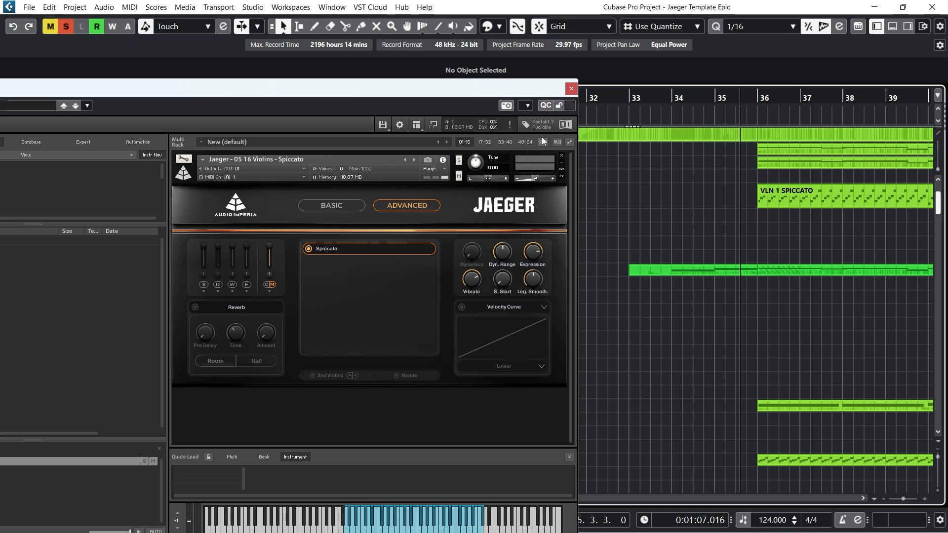
click(572, 89)
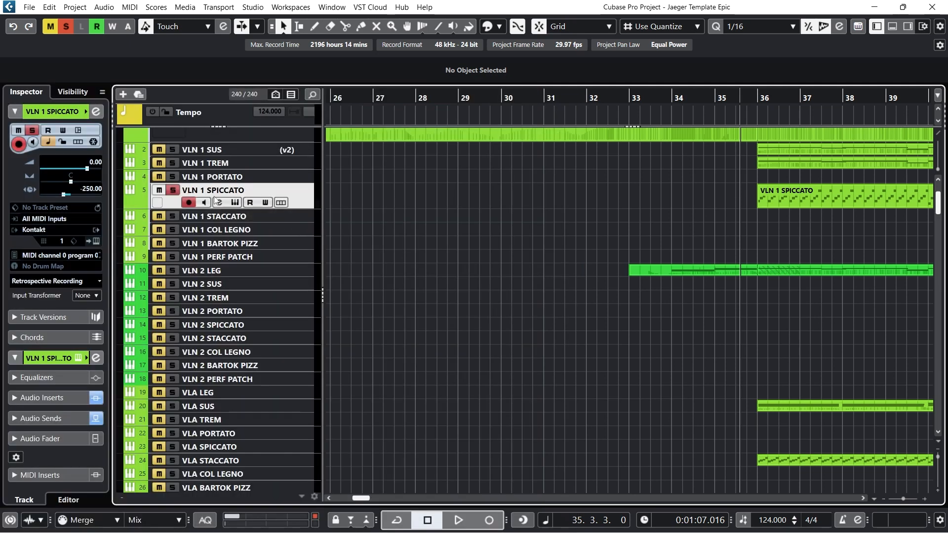
click(173, 190)
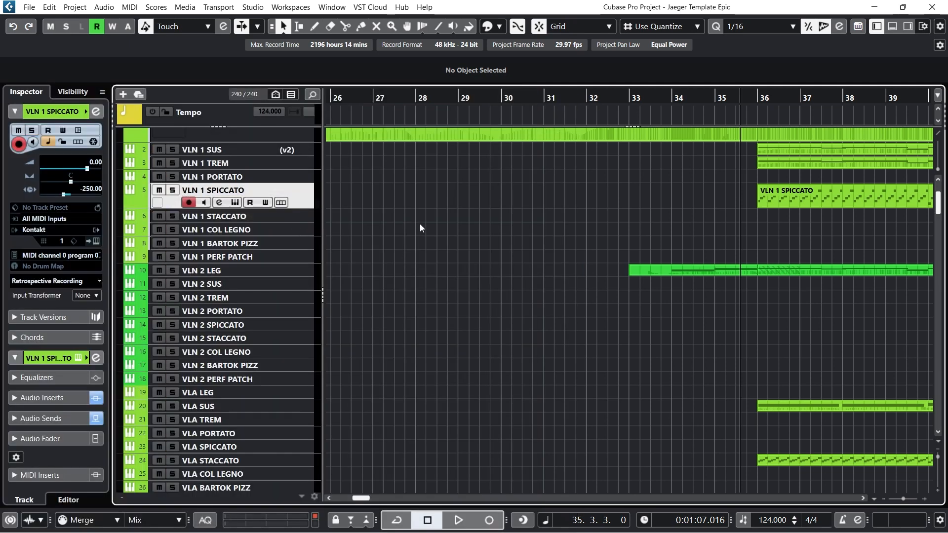
scroll(419, 224, up, 3)
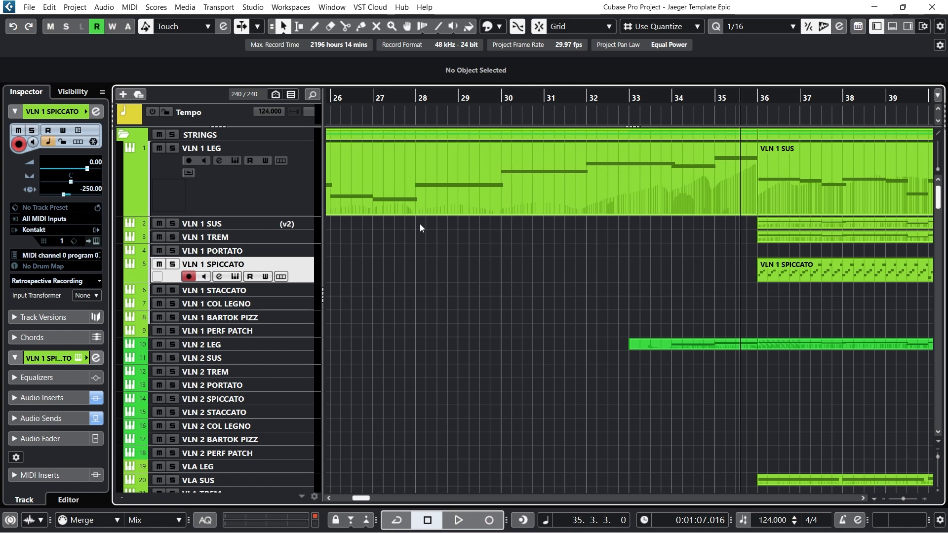
Look over the string tracks and play the full arrangement from 35.1.1.0 to about bar 43
click(717, 97)
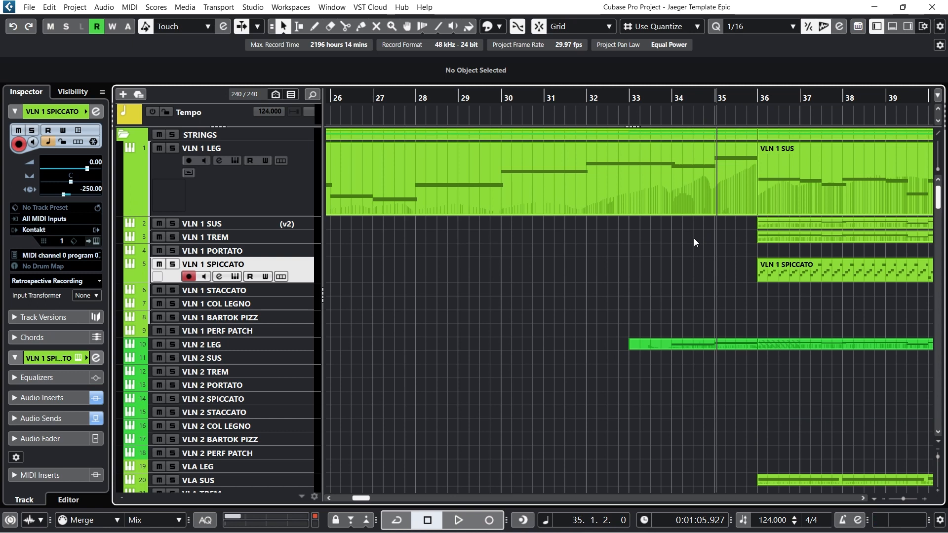
scroll(695, 238, down, 8)
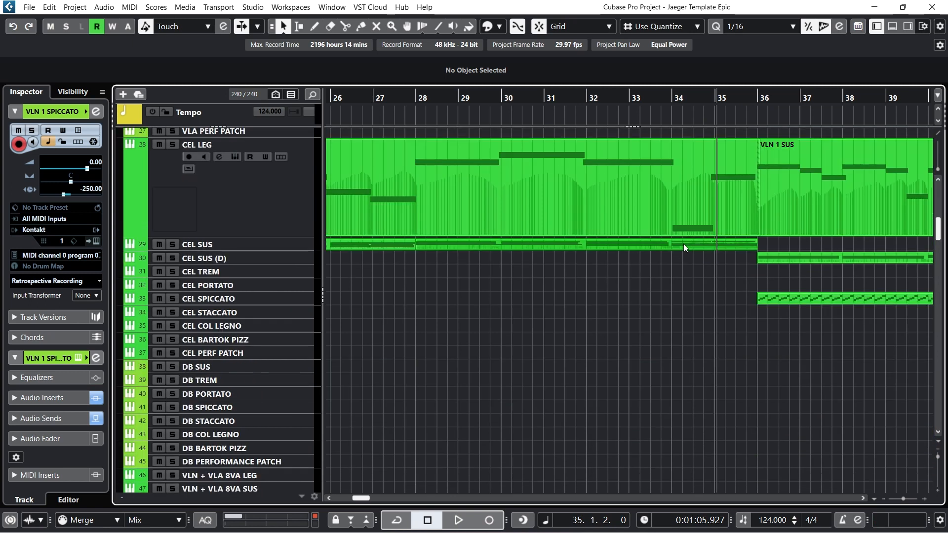
scroll(662, 253, down, 10)
scroll(660, 258, down, 5)
scroll(660, 258, up, 20)
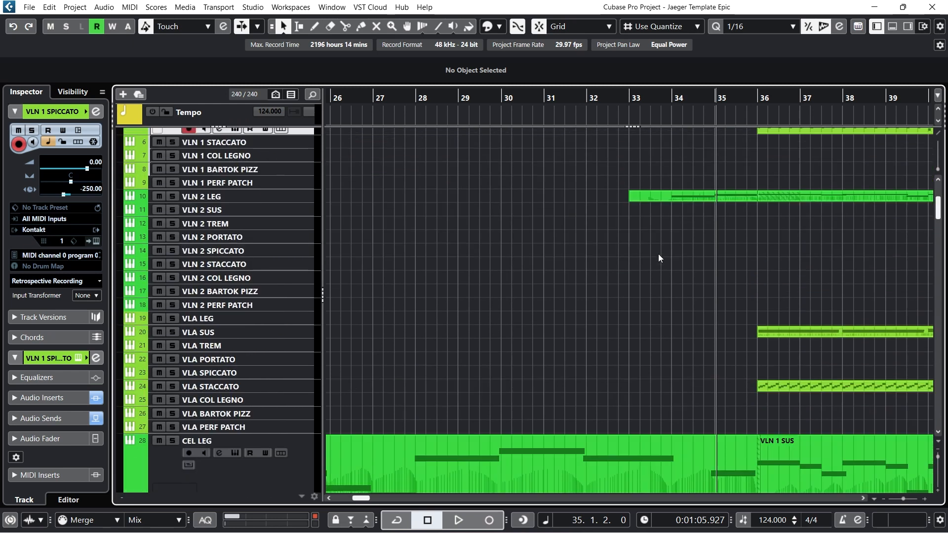
scroll(660, 257, up, 3)
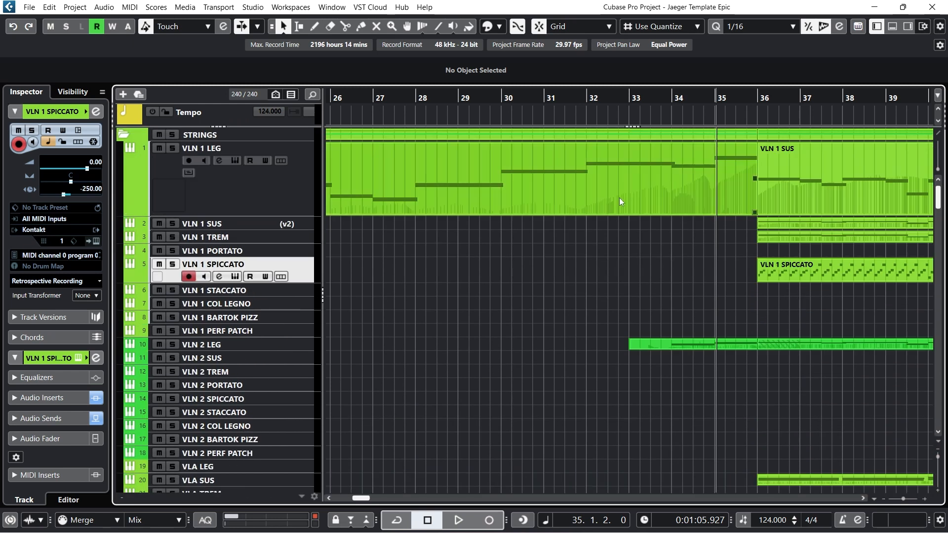
click(759, 97)
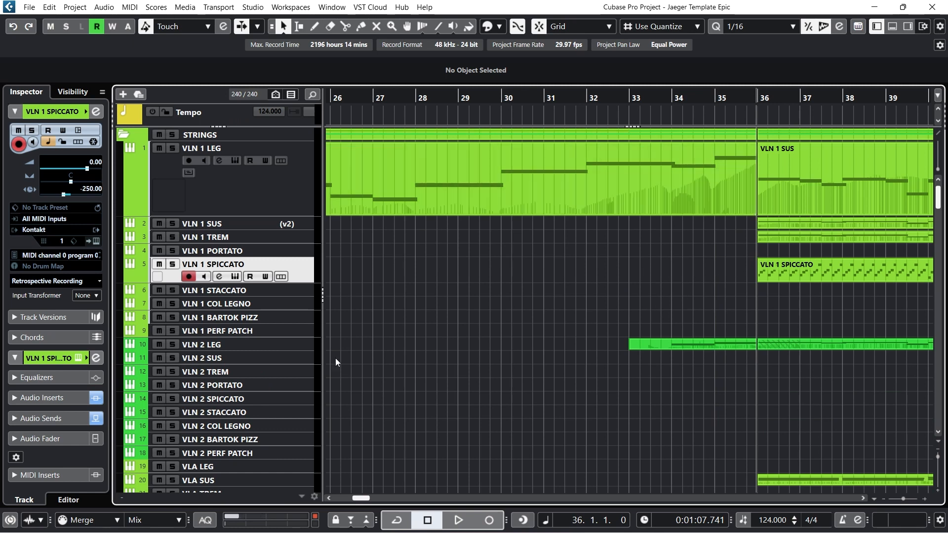
click(714, 98)
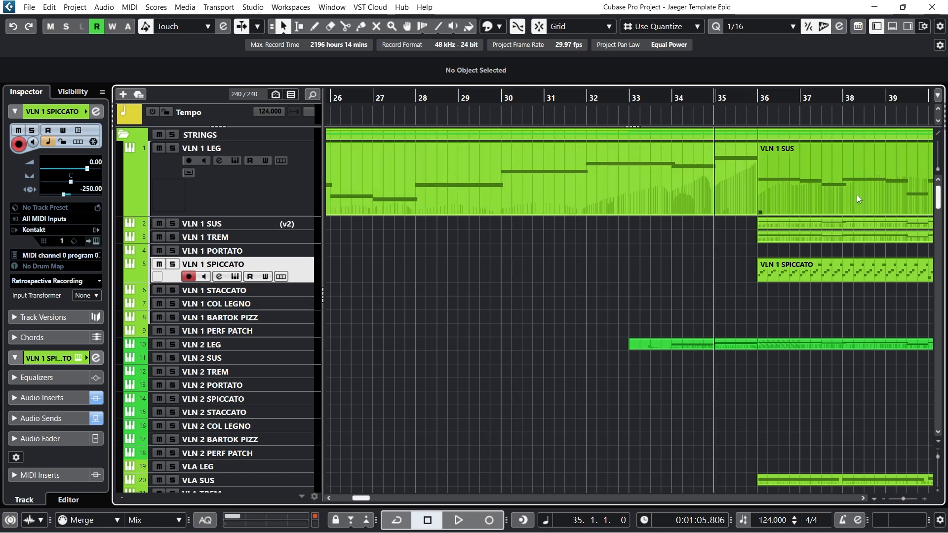
click(458, 520)
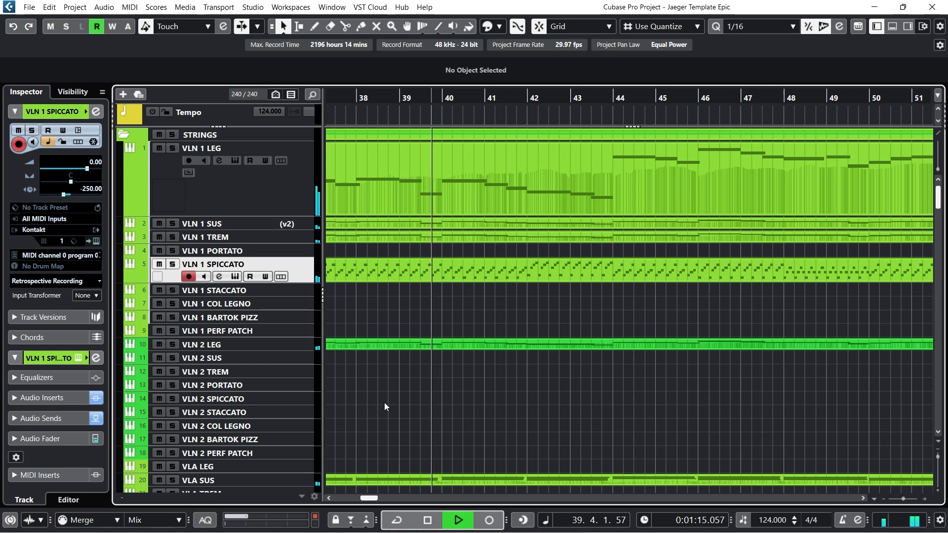
click(427, 520)
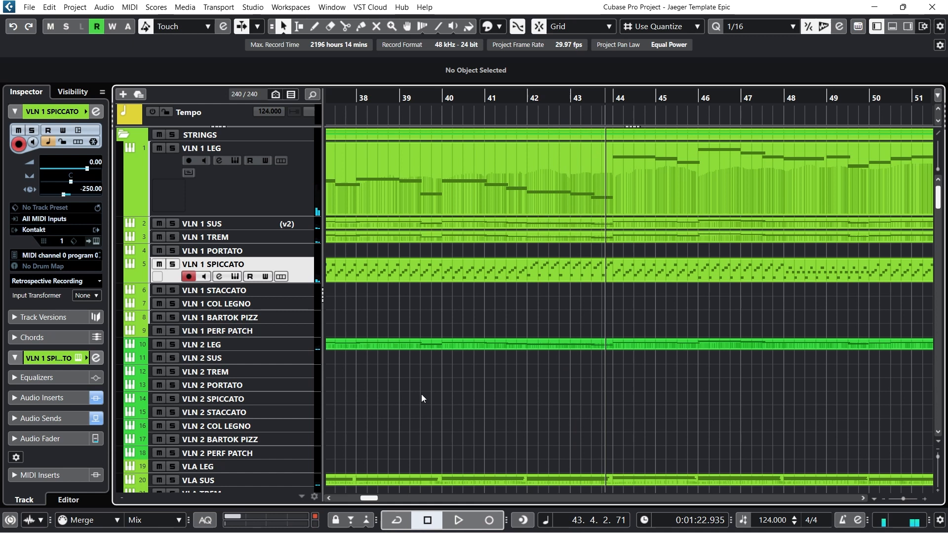
Solo the STRINGS folder and play it from 36.1.2.0 to about bar 43
mouse_move(393, 103)
mouse_down()
mouse_move(319, 96)
mouse_move(402, 103)
mouse_up()
scroll(502, 350, down, 10)
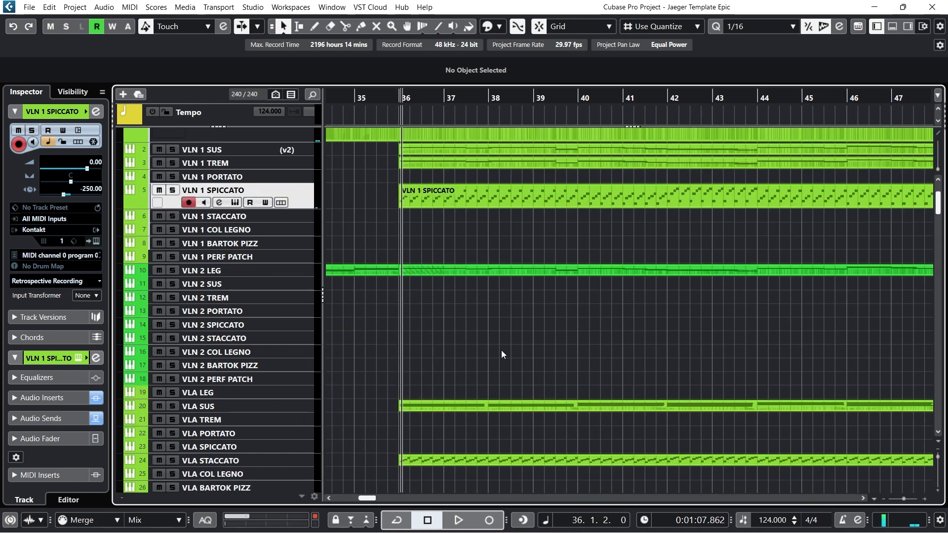
scroll(495, 357, up, 6)
scroll(495, 357, up, 4)
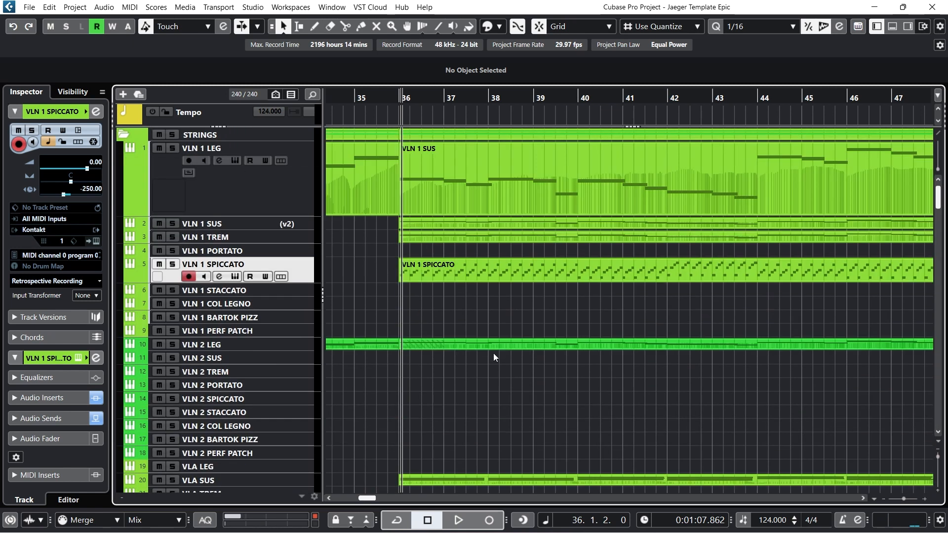
click(171, 133)
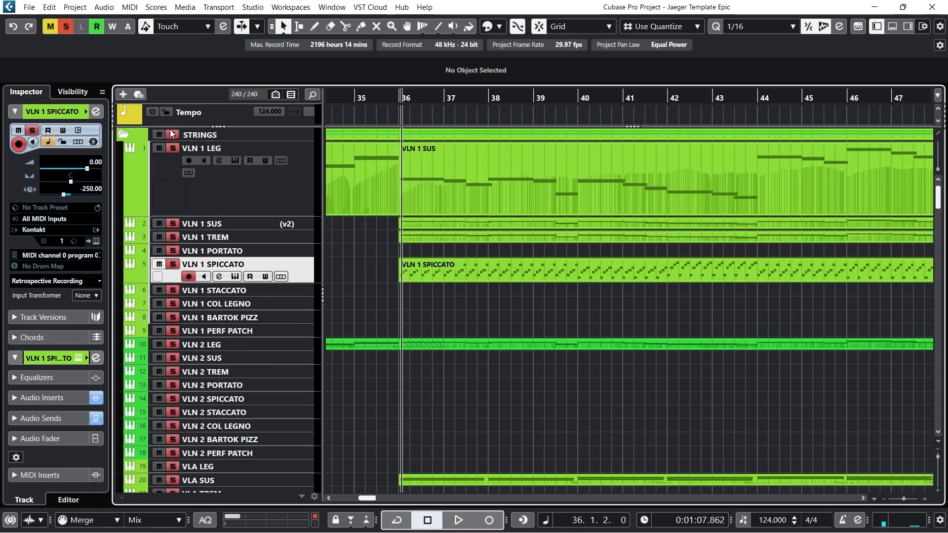
click(450, 519)
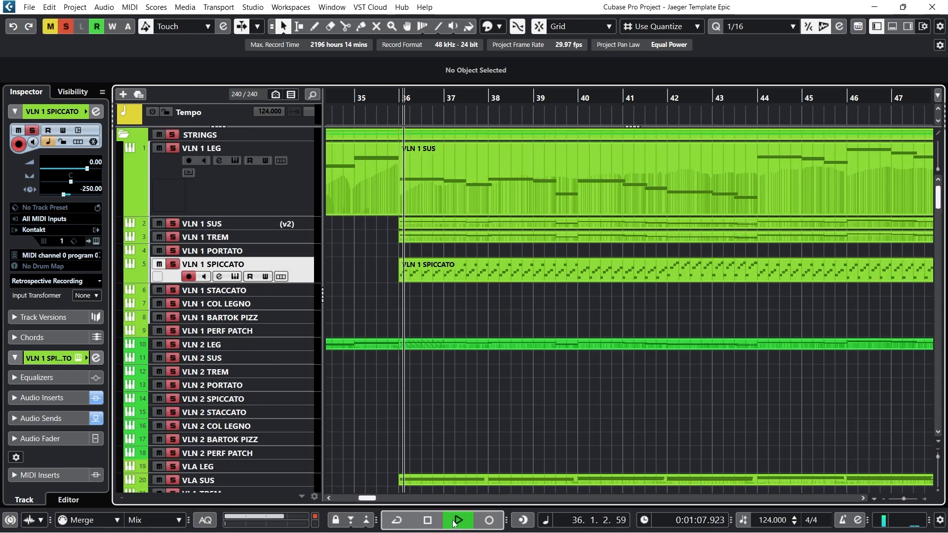
click(429, 525)
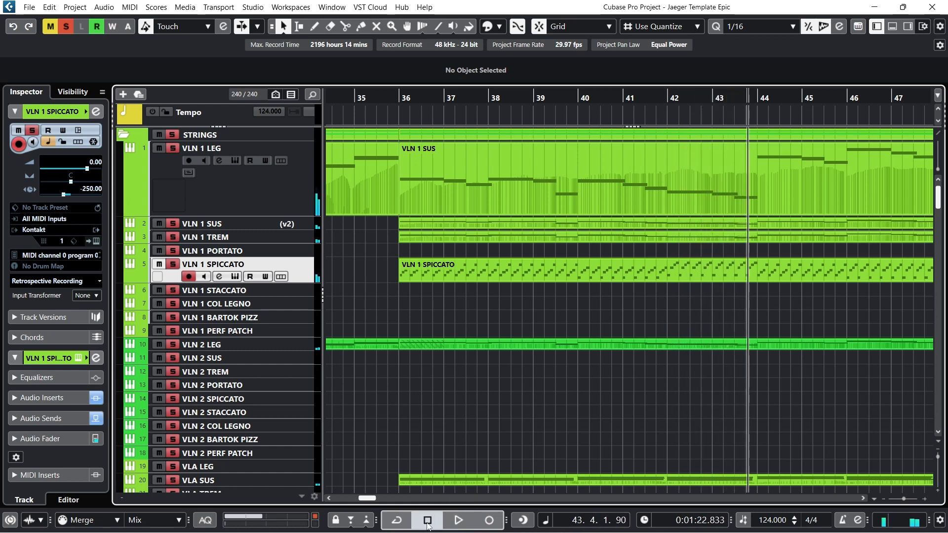
Play the soloed tracks from 35.4.4.0 while viewing the horn parts in the BRASS folder
click(395, 100)
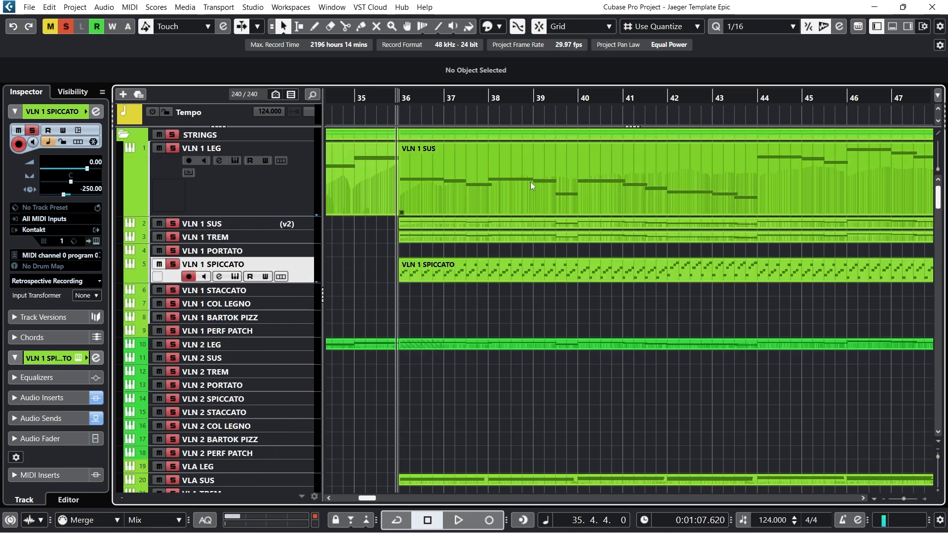
scroll(478, 345, down, 8)
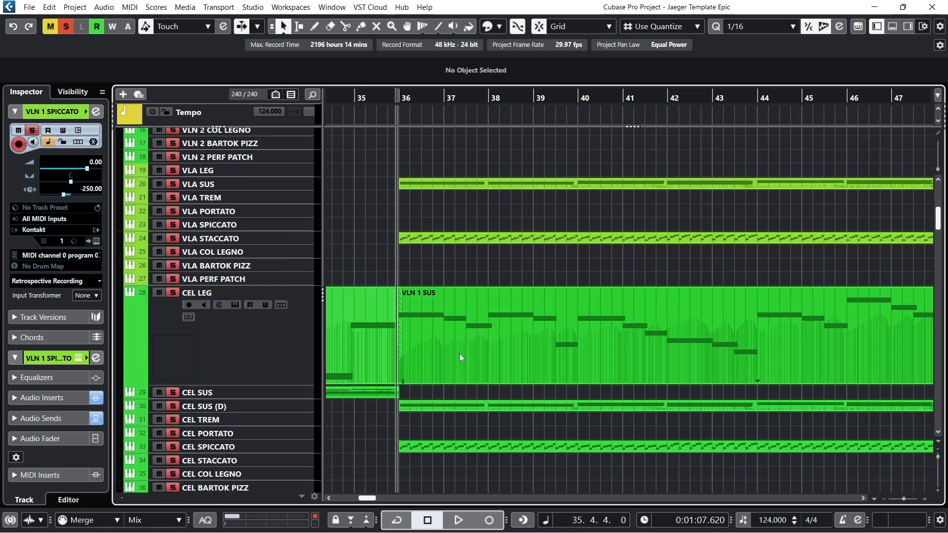
scroll(473, 342, down, 20)
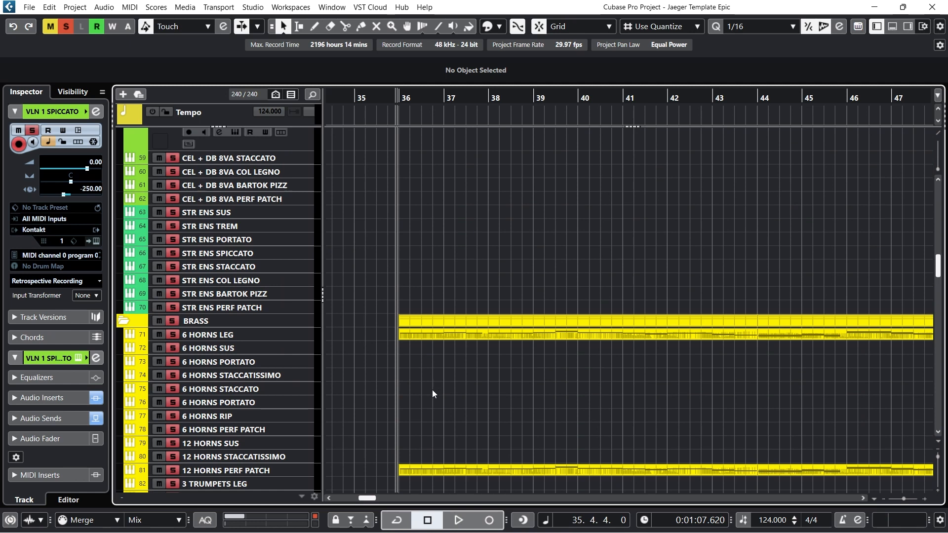
scroll(432, 392, down, 3)
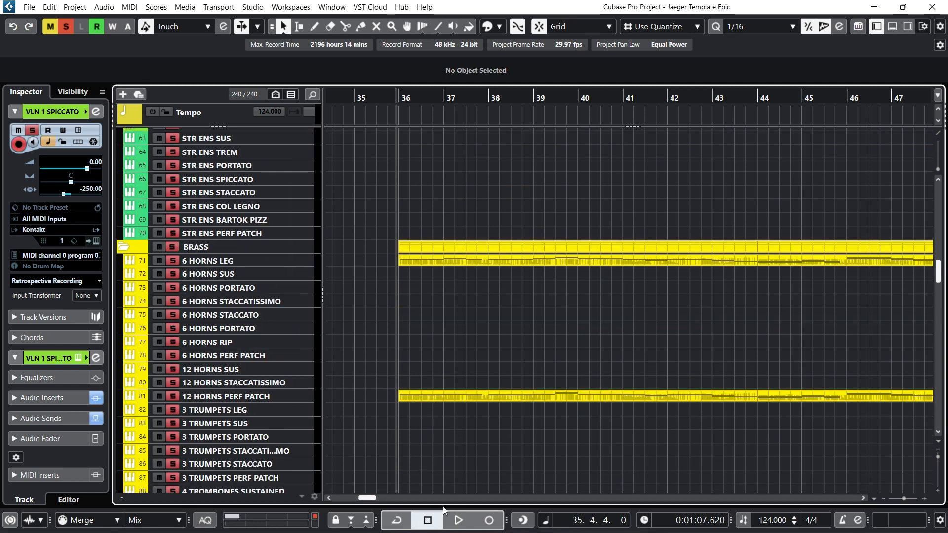
click(450, 522)
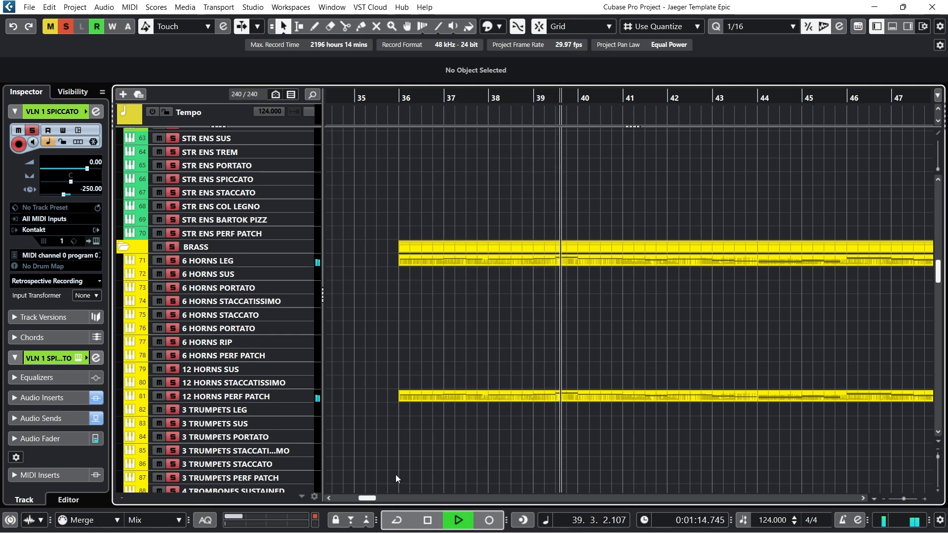
click(429, 520)
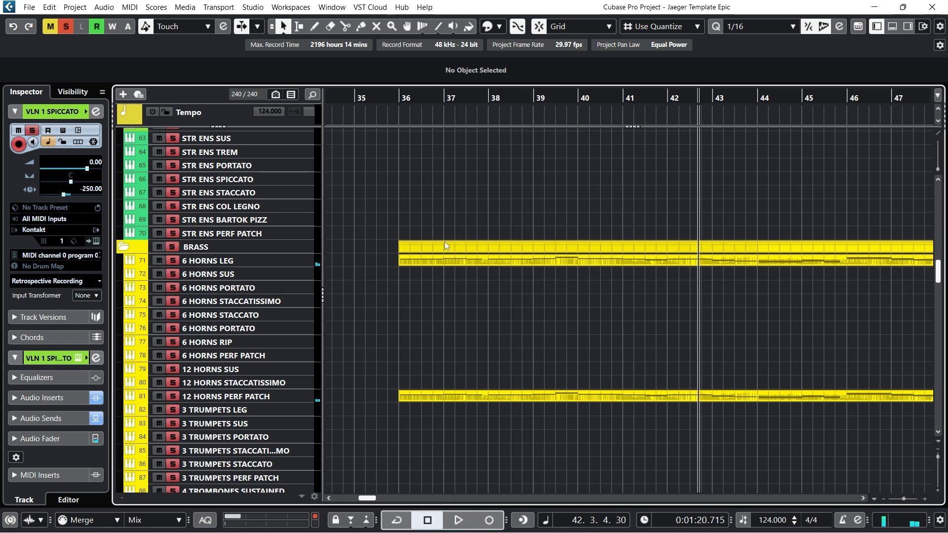
Place the project cursor at 36.1.1.0 and clear the solo on the STRINGS folder and every remaining mute and solo
click(403, 99)
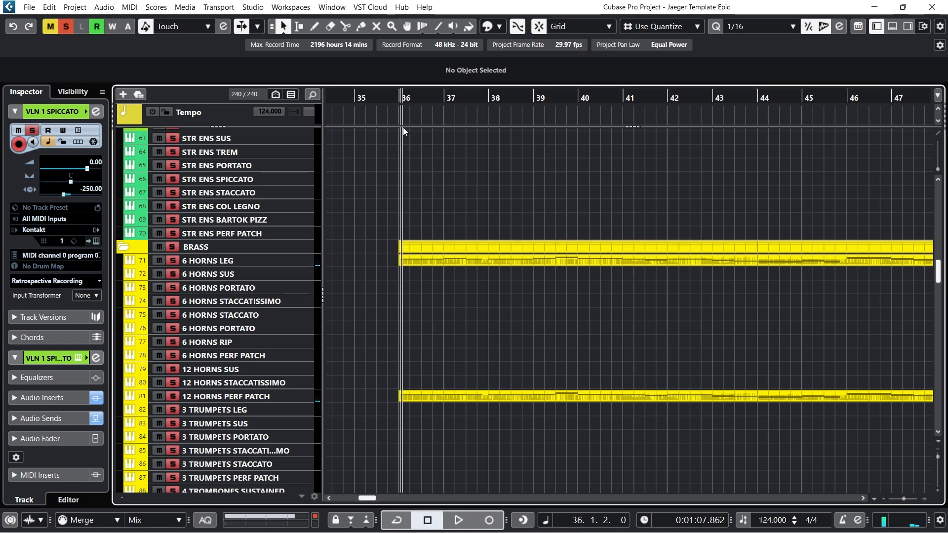
click(400, 99)
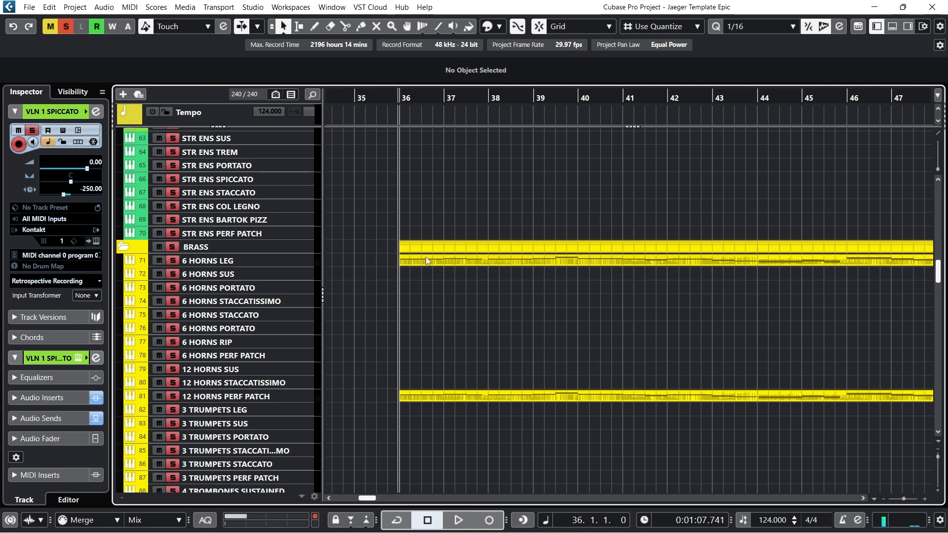
scroll(426, 257, up, 10)
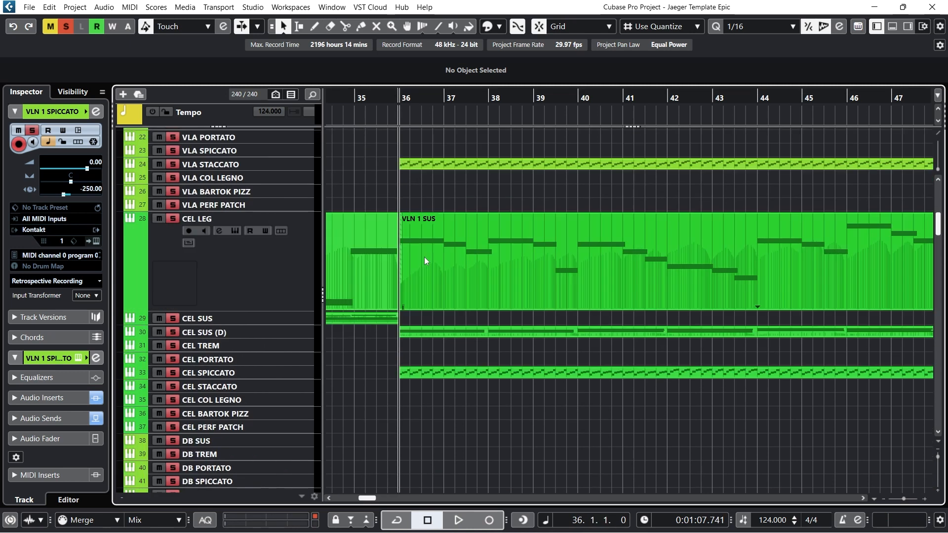
scroll(425, 261, up, 5)
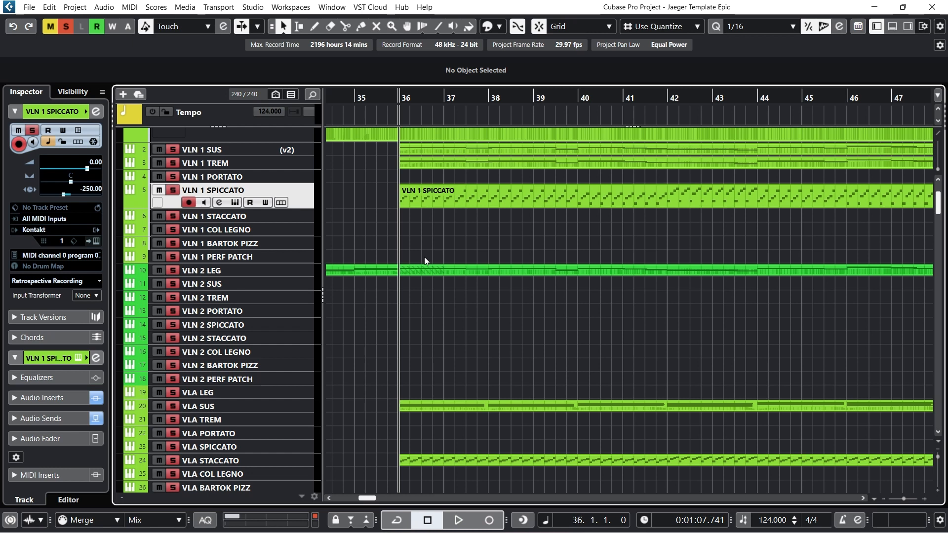
scroll(425, 257, up, 2)
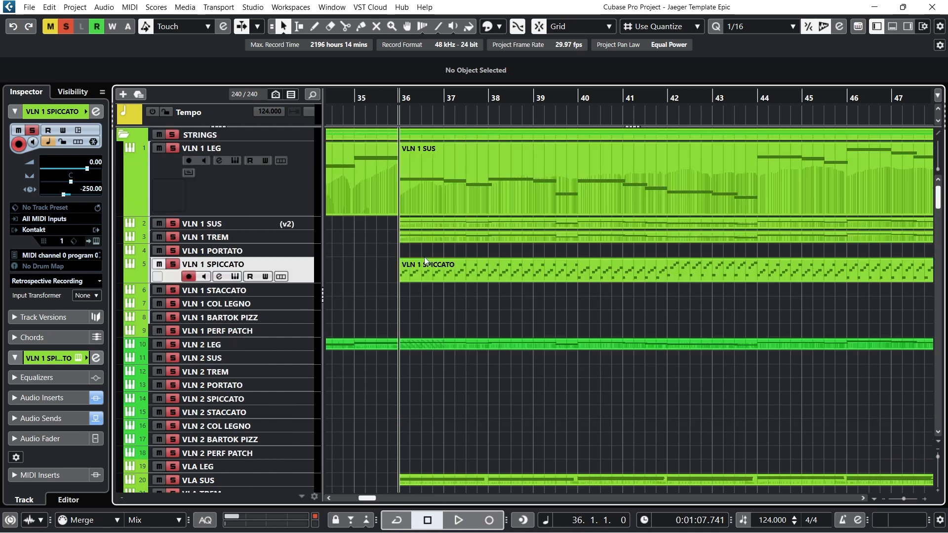
click(169, 136)
click(52, 27)
click(66, 26)
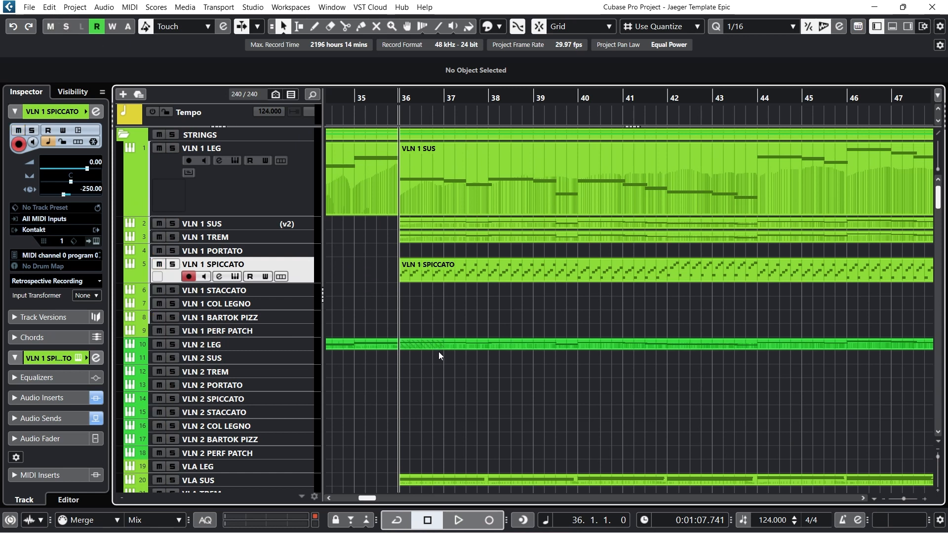
Set the quantize value to 1/1 with the PERCUSSION folder in view
scroll(438, 355, down, 16)
scroll(437, 353, down, 8)
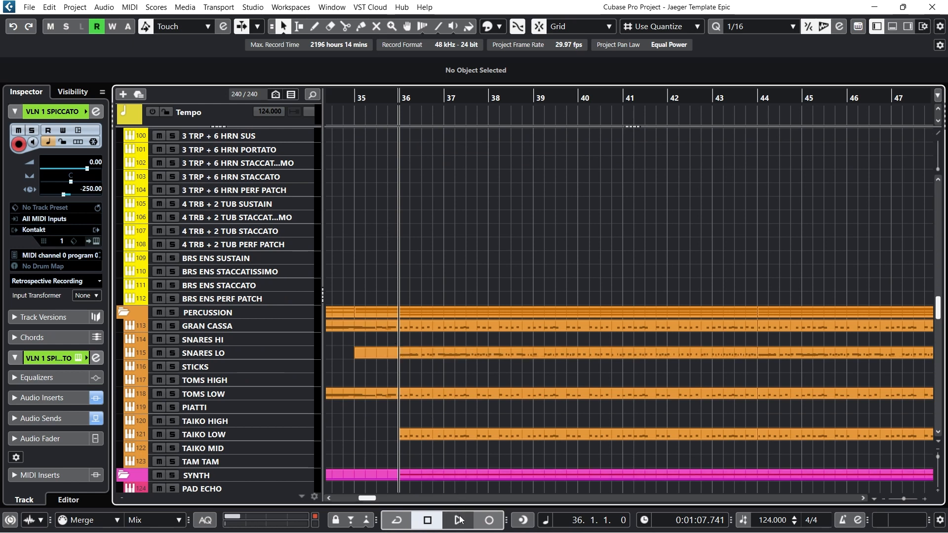
click(760, 26)
click(736, 35)
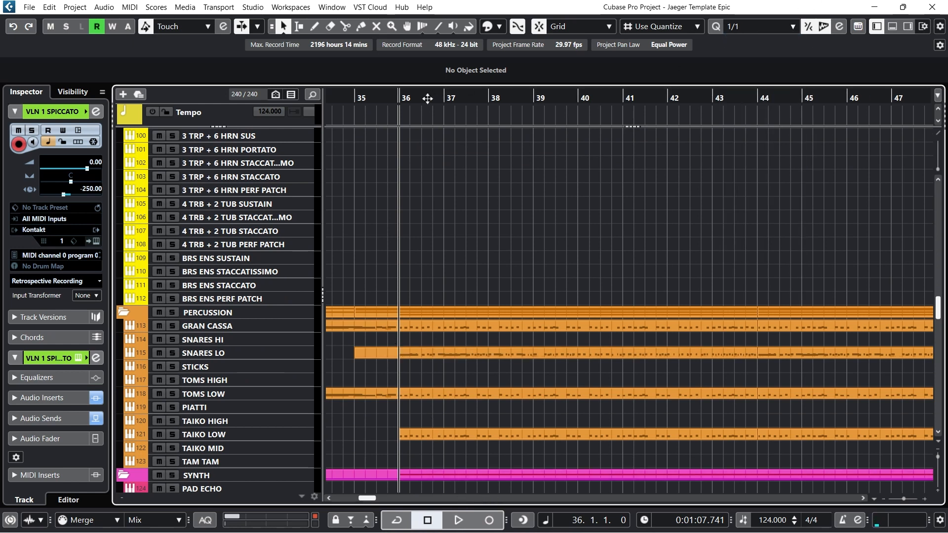
Play the full arrangement from 36.1.1.0 to about bar 44 while viewing the percussion, synth and vocal tracks
click(460, 520)
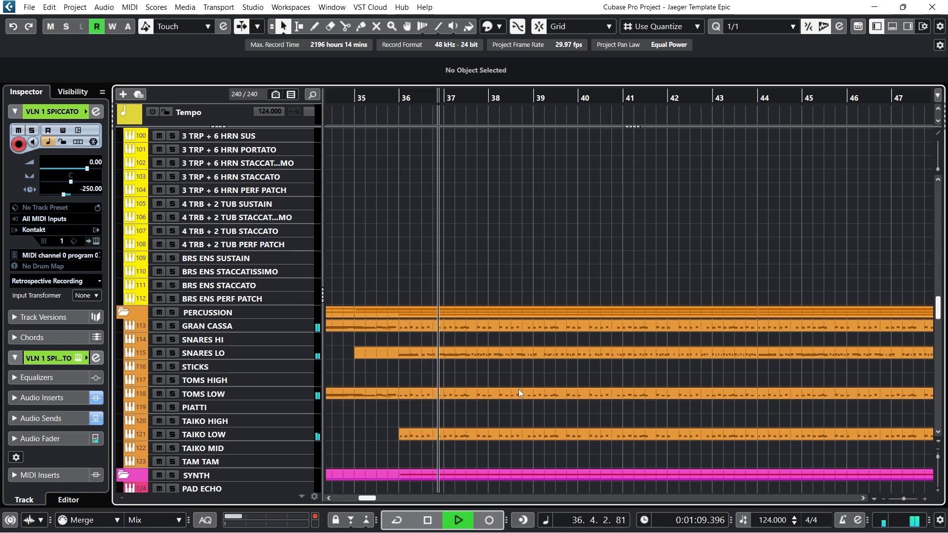
scroll(514, 330, down, 4)
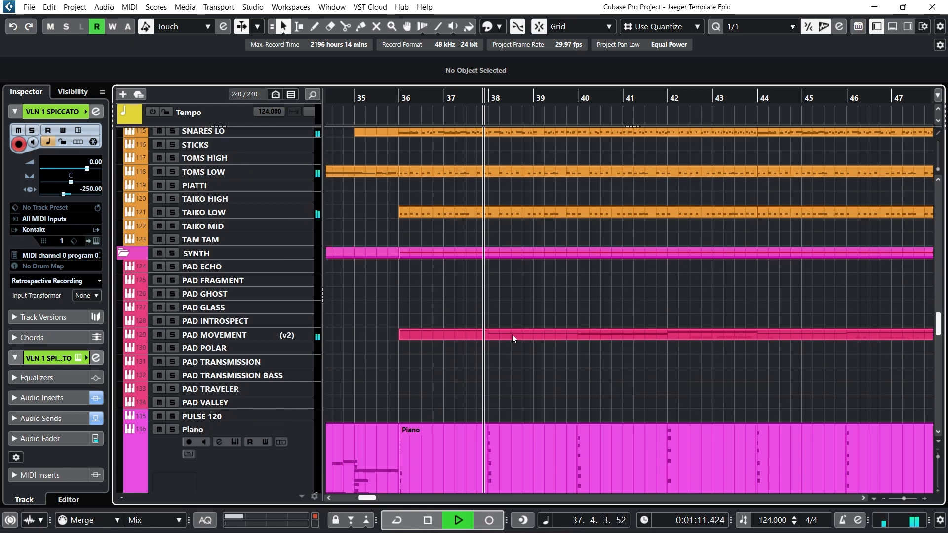
scroll(505, 340, down, 3)
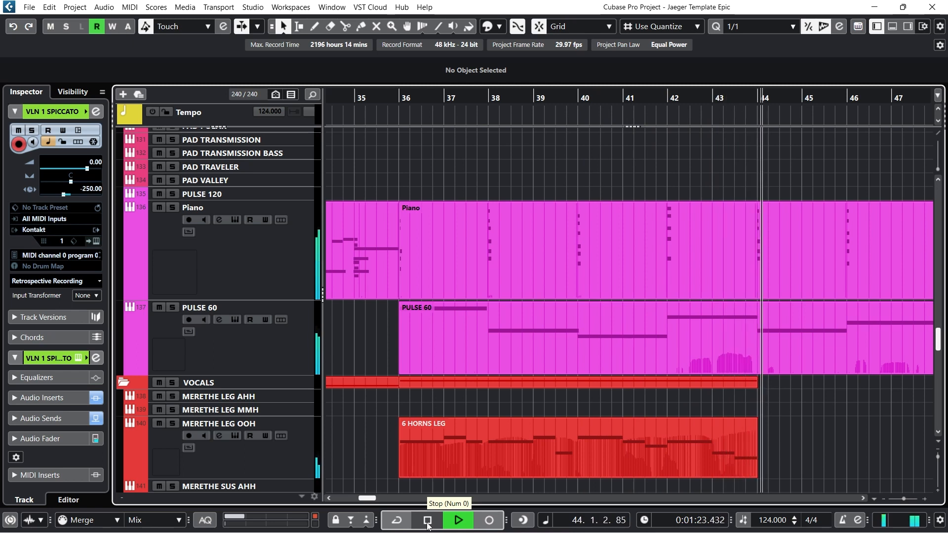
click(428, 523)
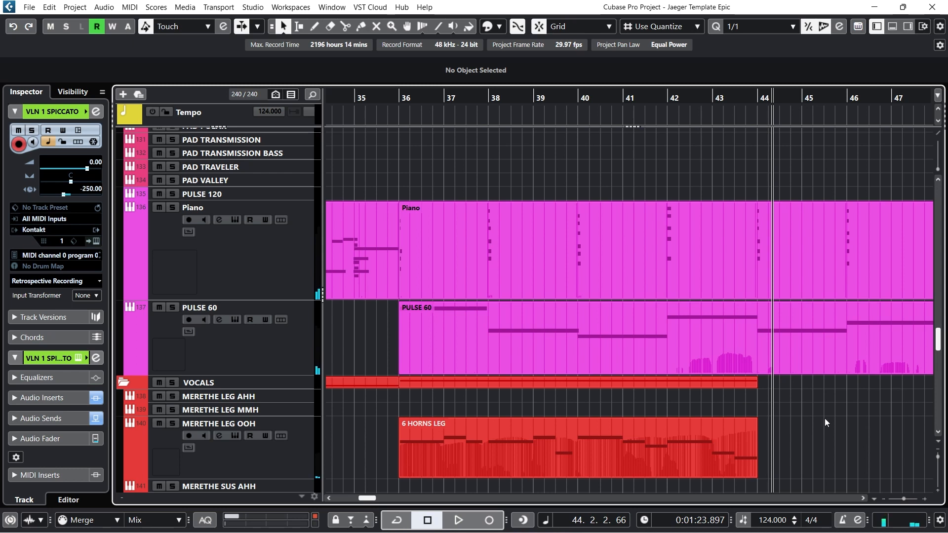
Solo the PULSE 60 track and play it from 36.1.1.0 to about bar 38
click(760, 94)
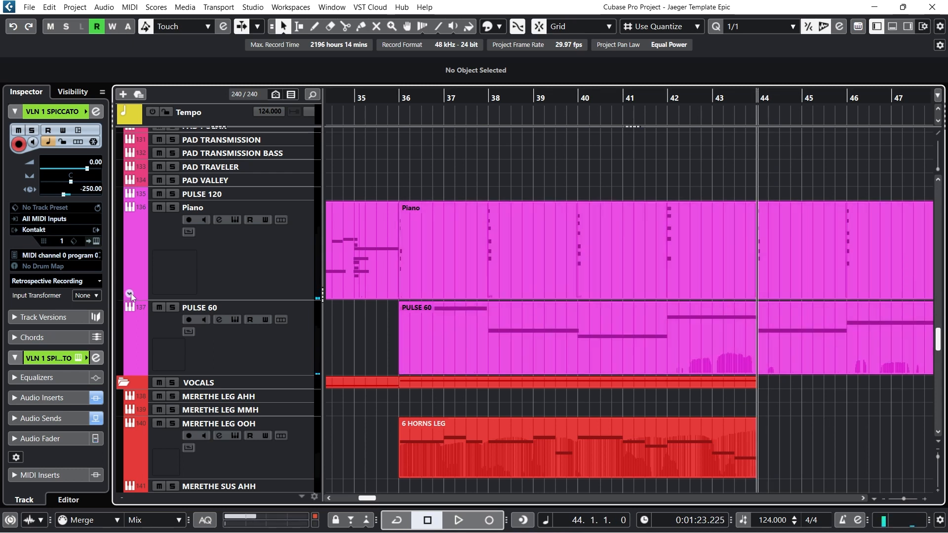
click(172, 308)
click(400, 96)
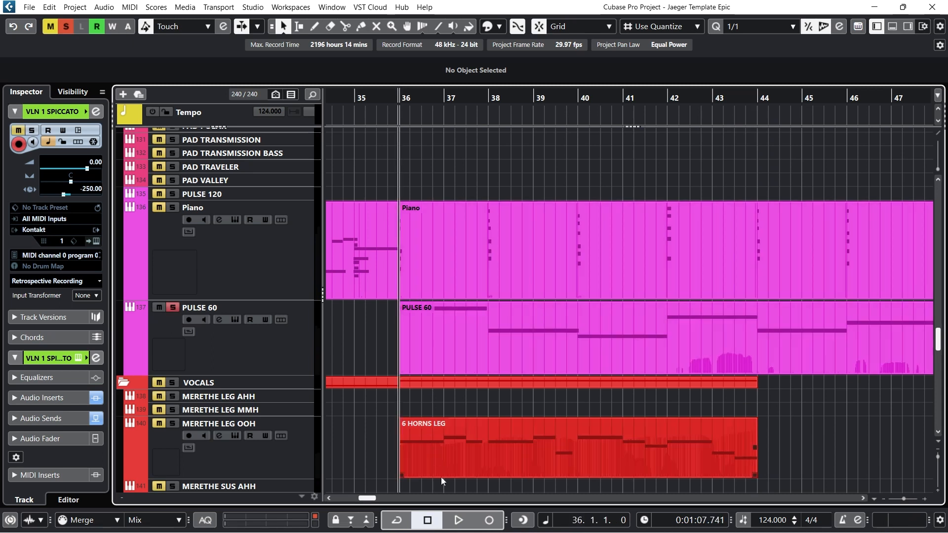
click(458, 521)
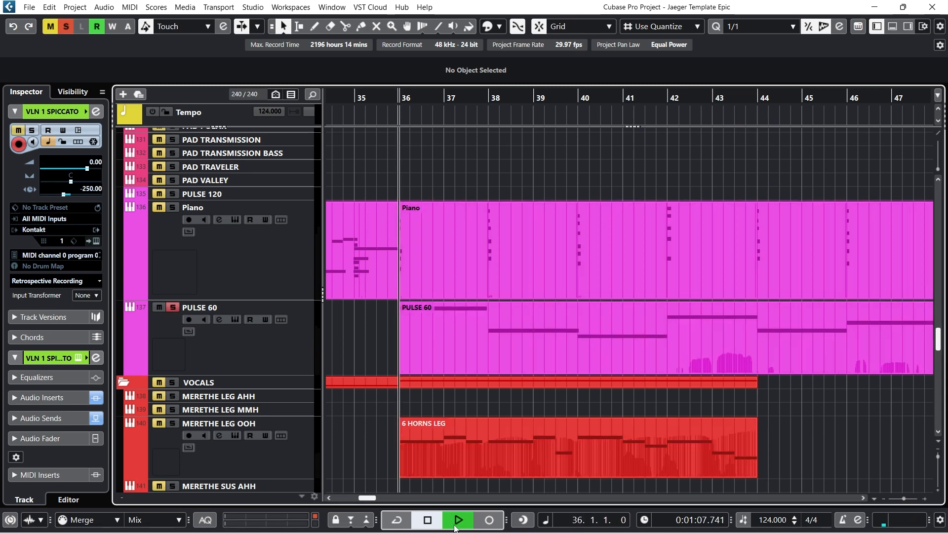
click(424, 521)
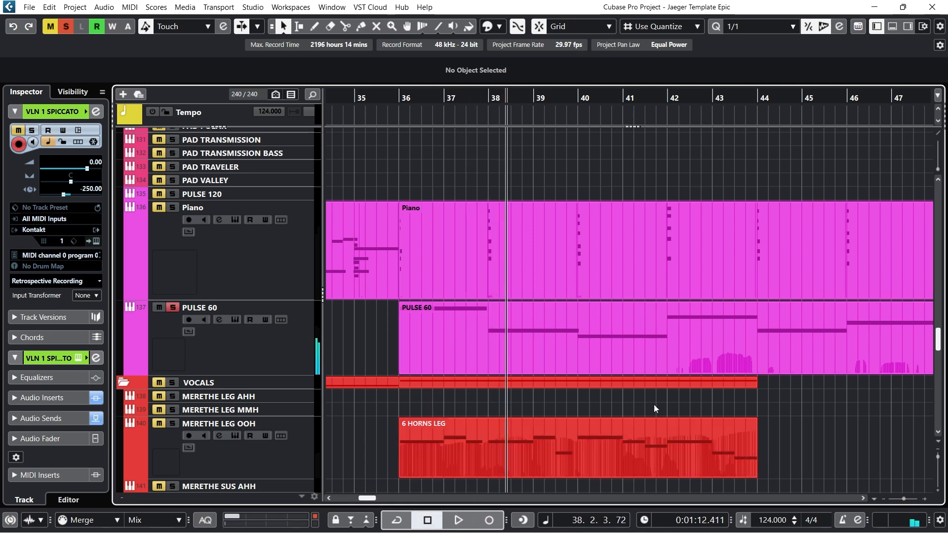
Split the VLN 1 SUS part on the VLN 1 LEG track at 44.1.1.0, selecting its section from bar 44 to 52
click(399, 99)
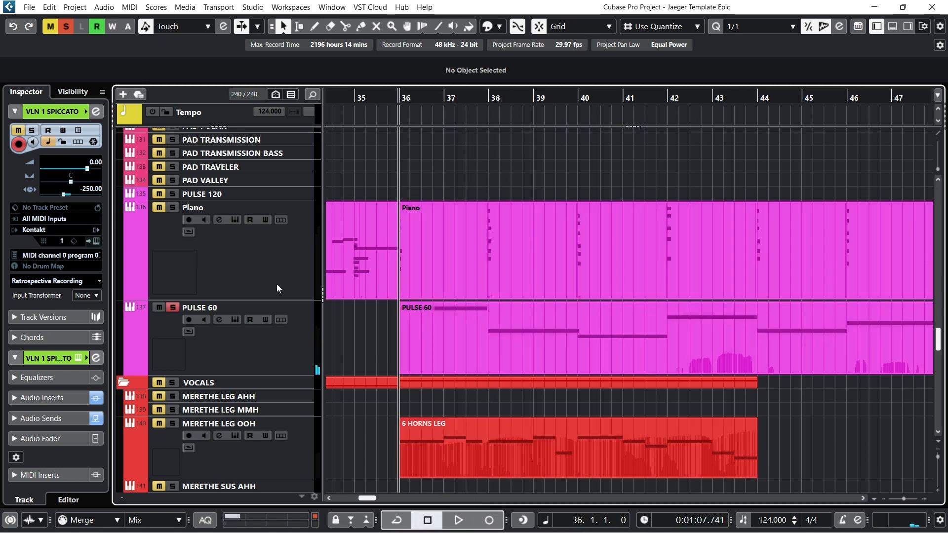
click(263, 446)
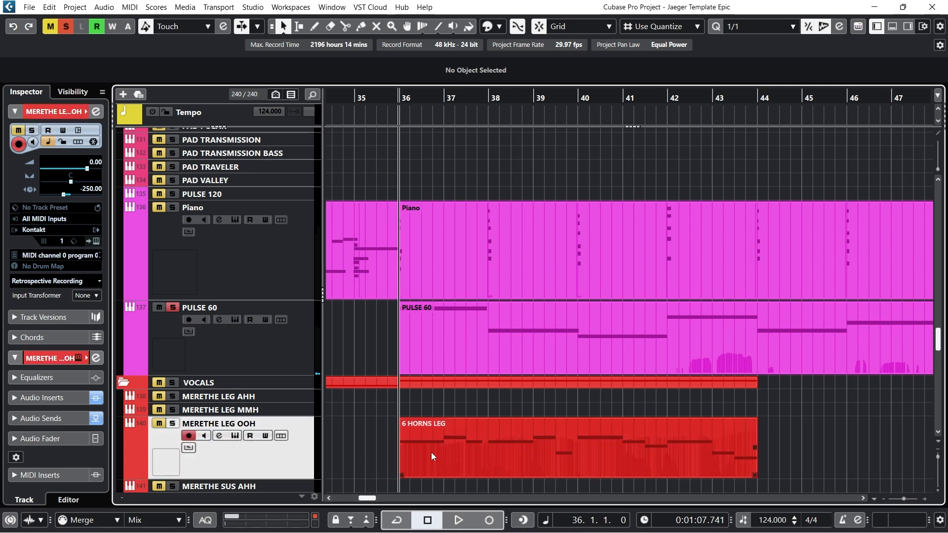
click(488, 449)
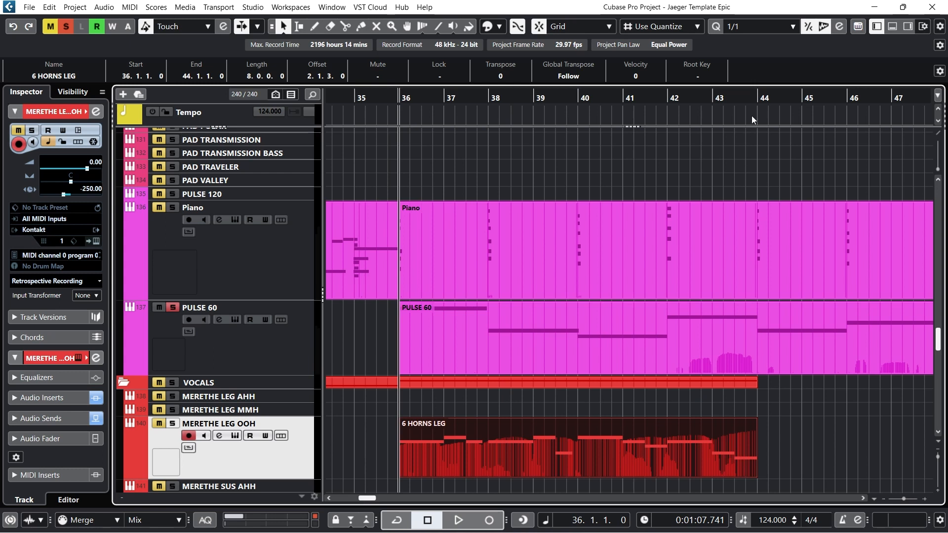
click(758, 99)
scroll(767, 259, up, 20)
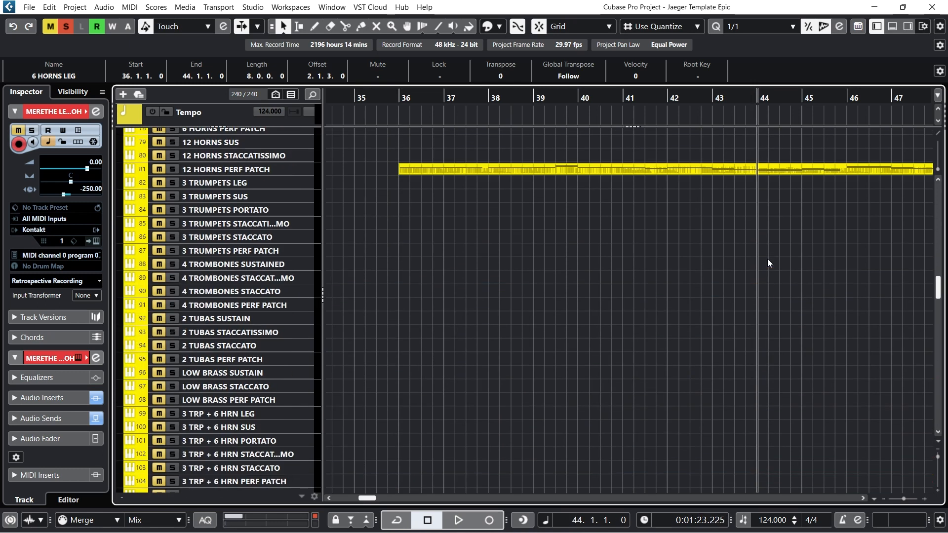
scroll(767, 259, up, 3)
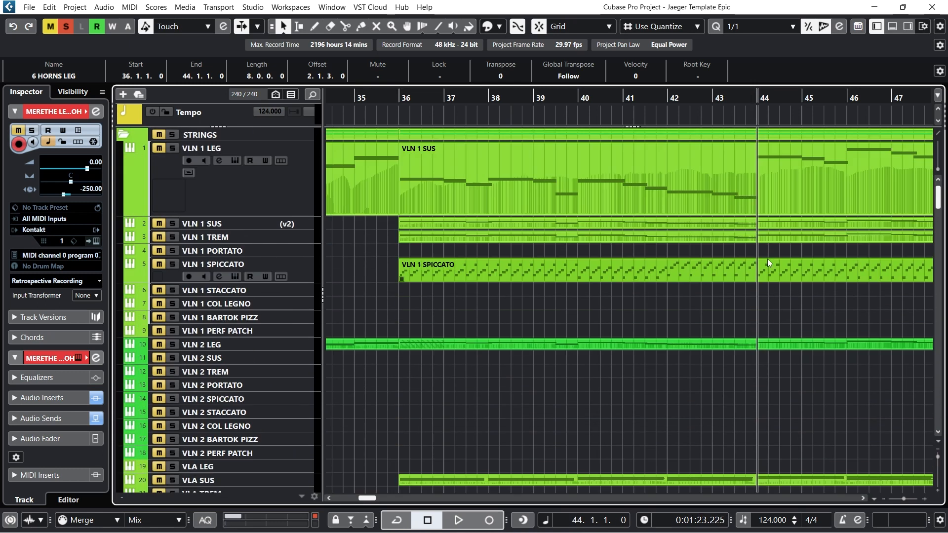
click(790, 216)
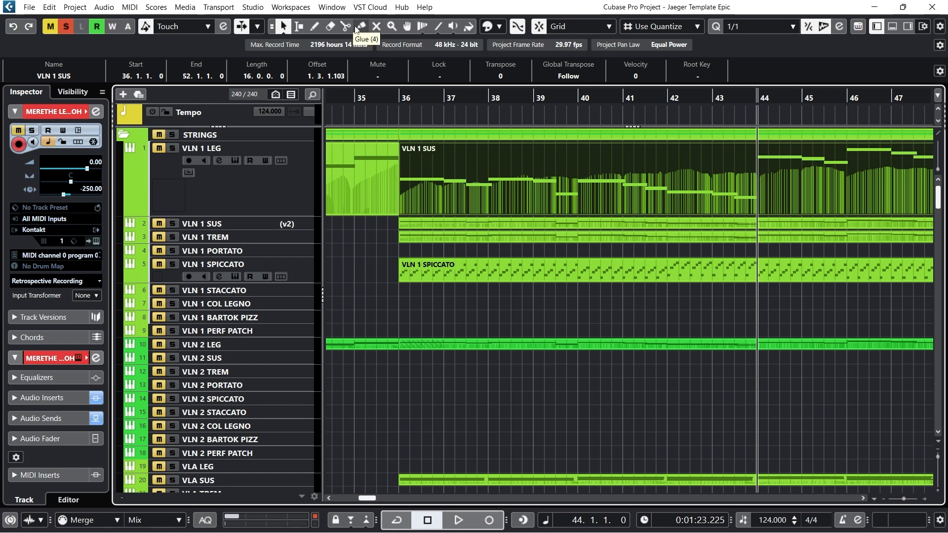
click(765, 140)
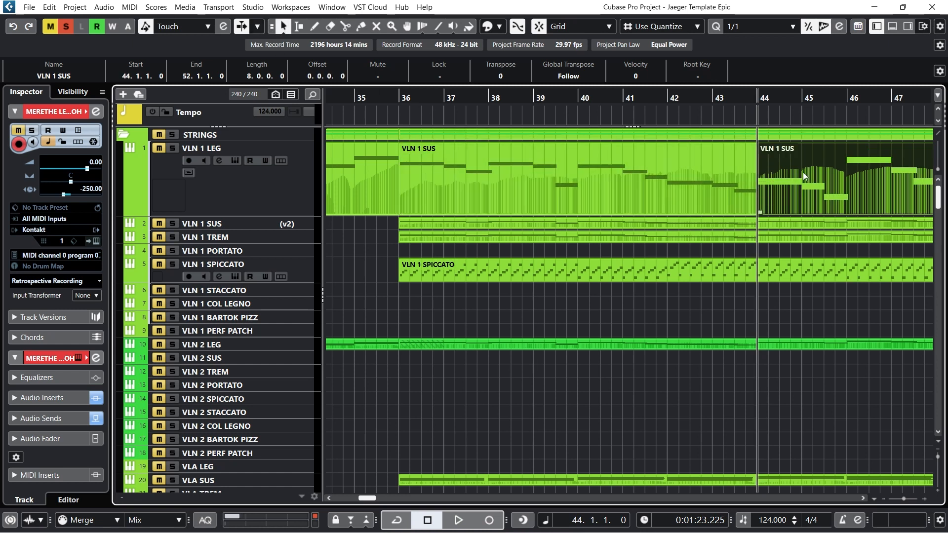
Copy the split VLN 1 SUS part to the MERETHE LEG OOH track at 44.1.1.0, checking the 6 HORNS LEG notes
scroll(820, 346, down, 20)
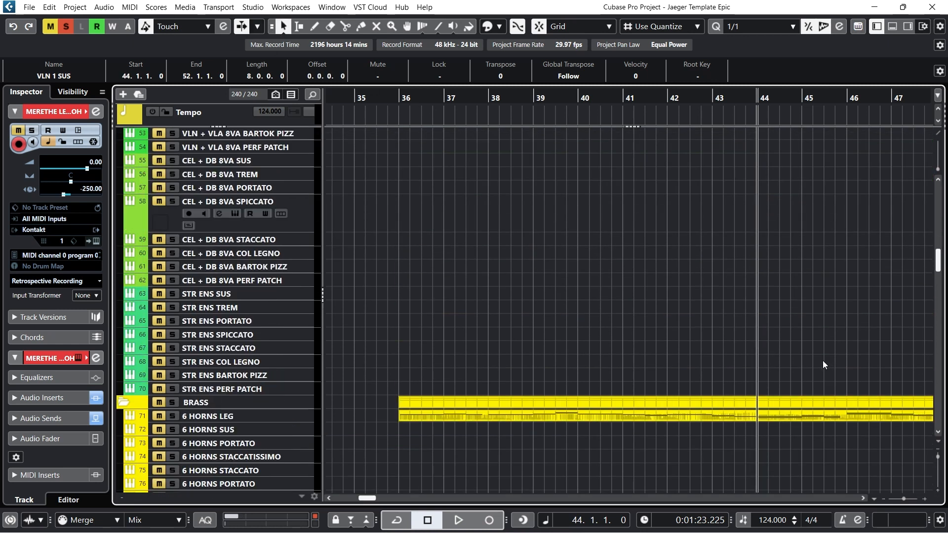
scroll(818, 367, down, 8)
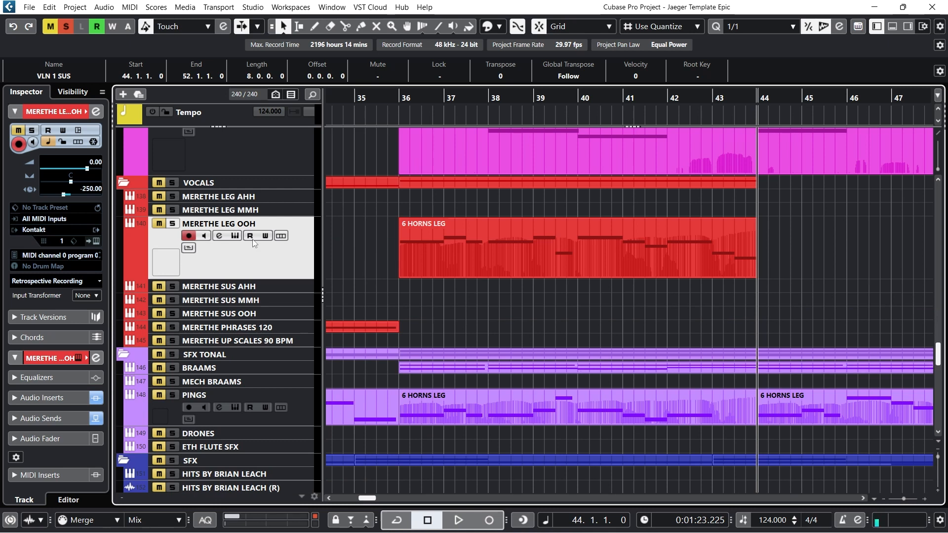
double_click(653, 257)
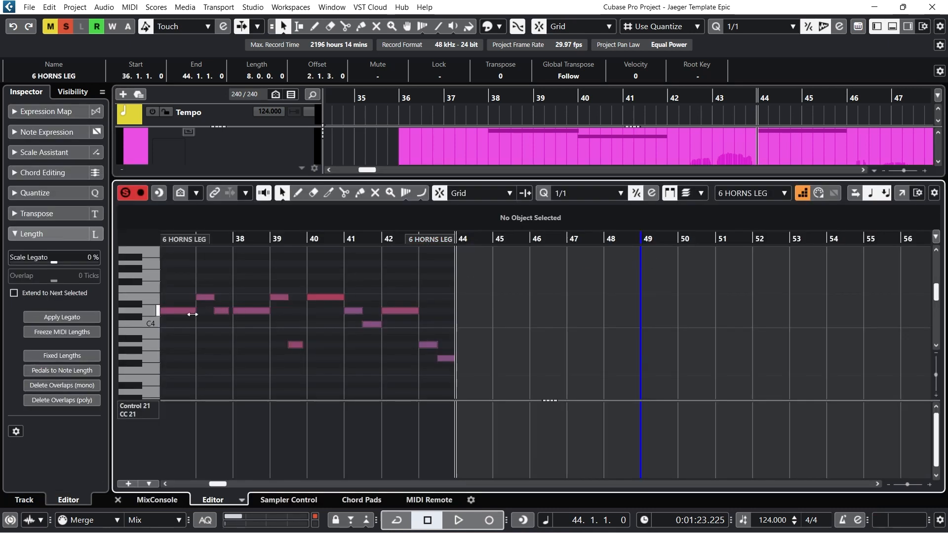
click(117, 500)
Transpose all notes of the copied VLN 1 SUS part on MERETHE LEG OOH down one octave, starting at F4
double_click(793, 239)
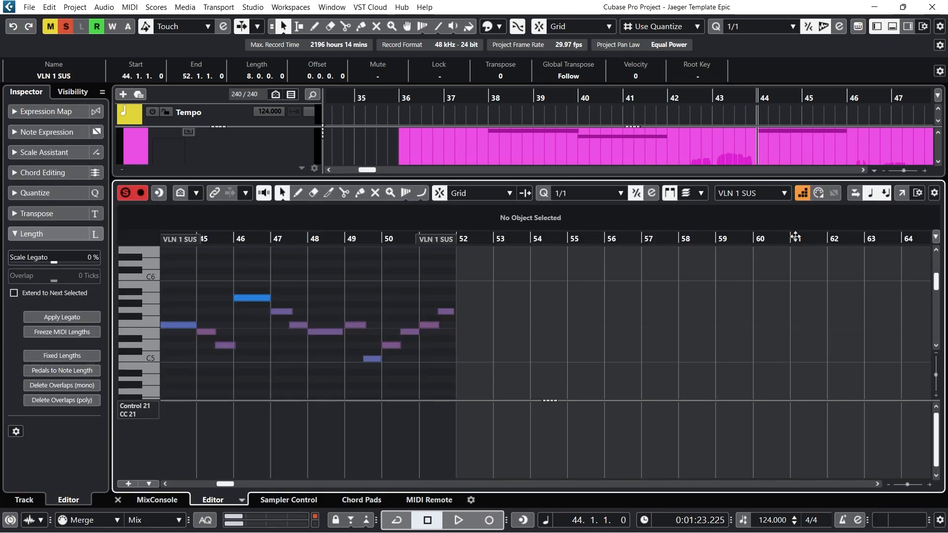
key(ctrl+a)
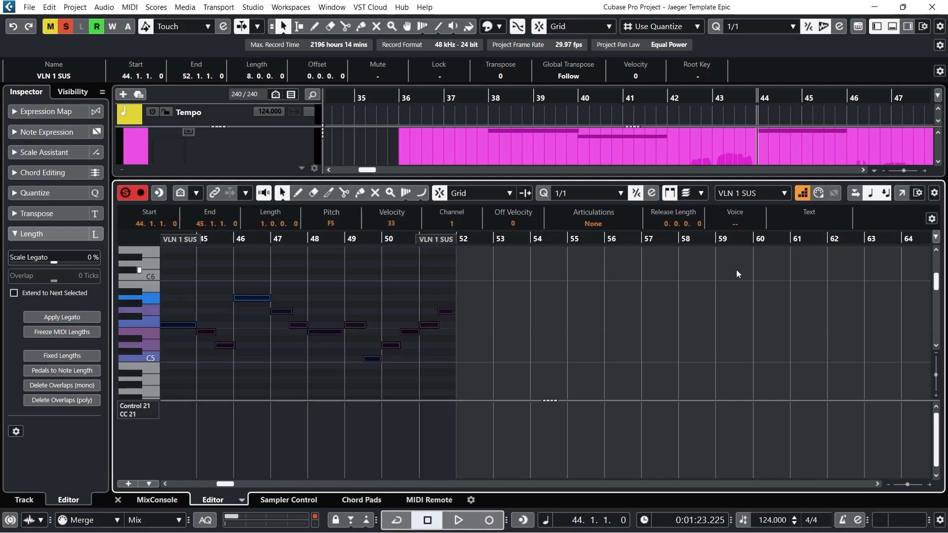
scroll(736, 270, down, 2)
Solo the MERETHE LEG OOH track and play its copied VLN 1 SUS part from bar 45 to about bar 48
click(212, 240)
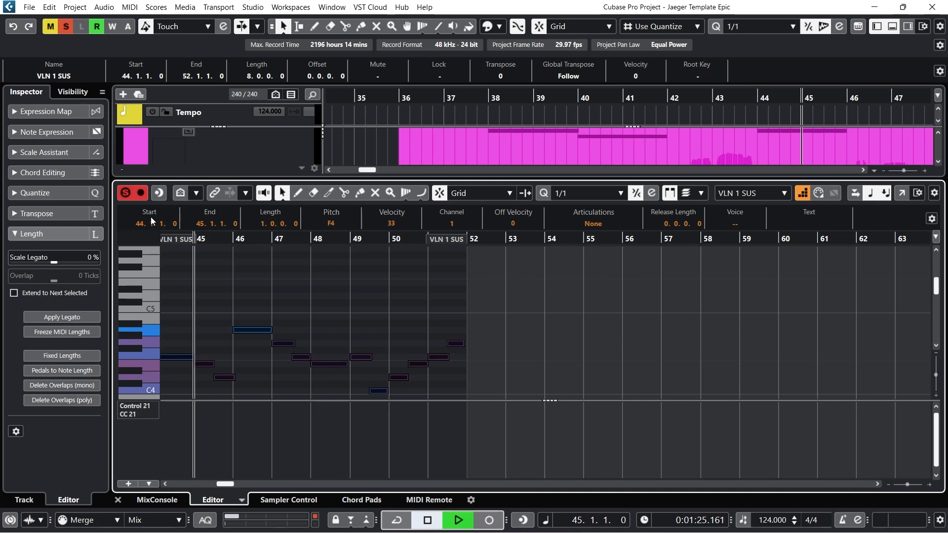
key(space)
click(118, 500)
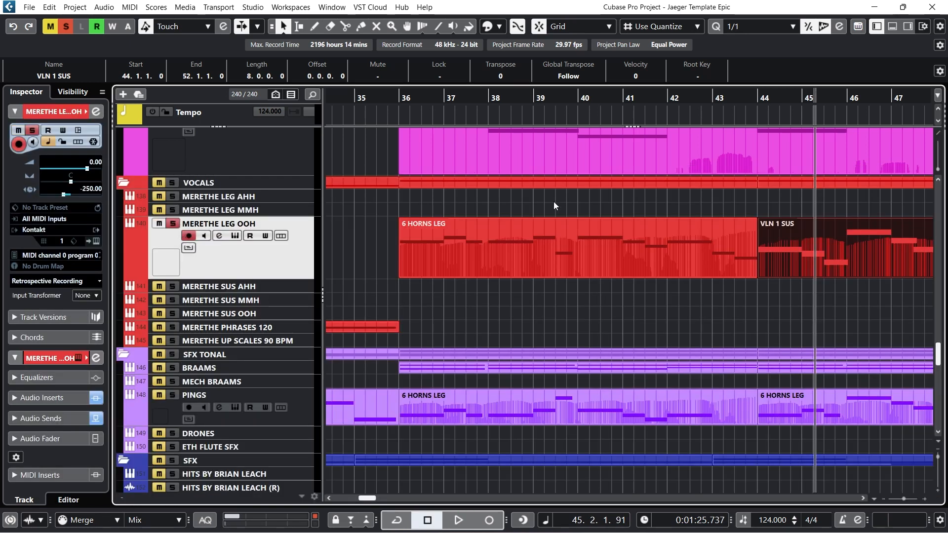
double_click(881, 253)
key(space)
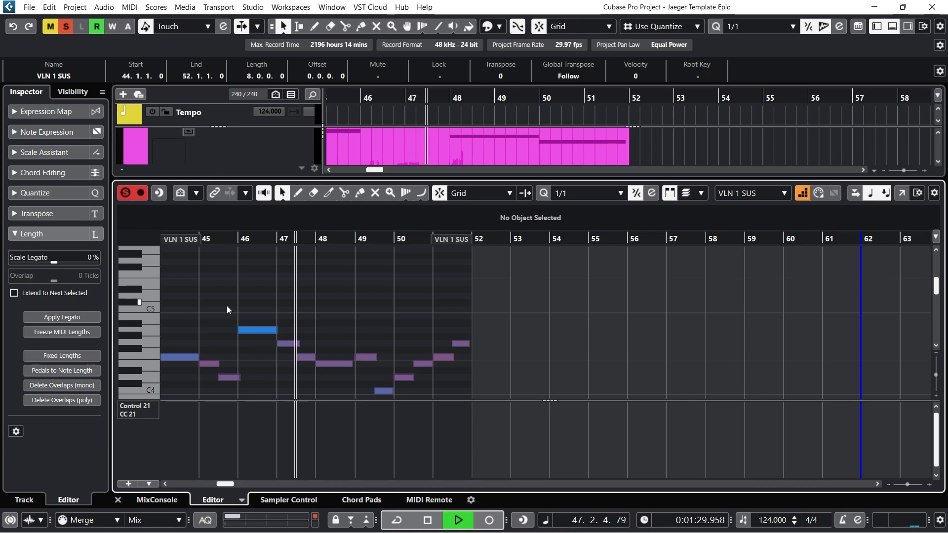
key(space)
Lower all notes of the MERETHE LEG OOH part by another octave, starting at F3, and play it to about bar 49
key(ctrl+a)
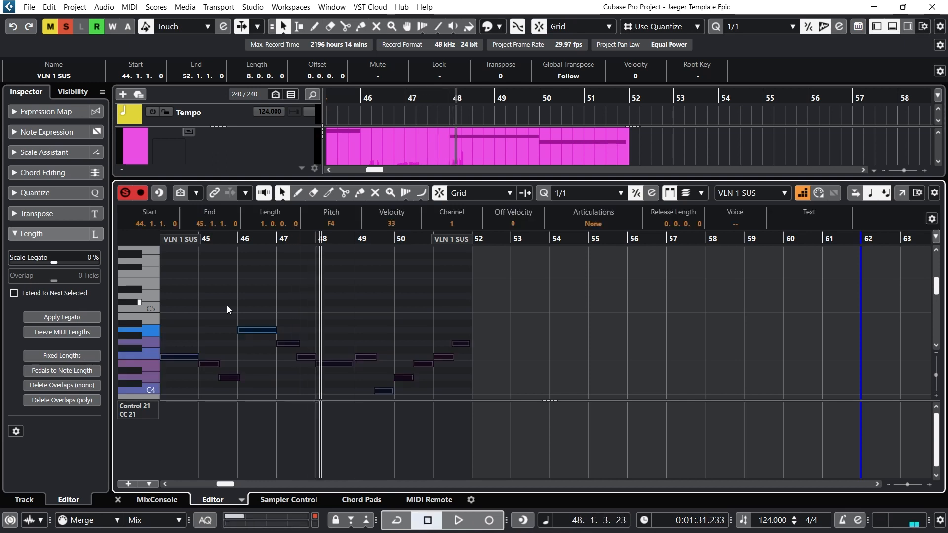
key(Down)
key(Up)
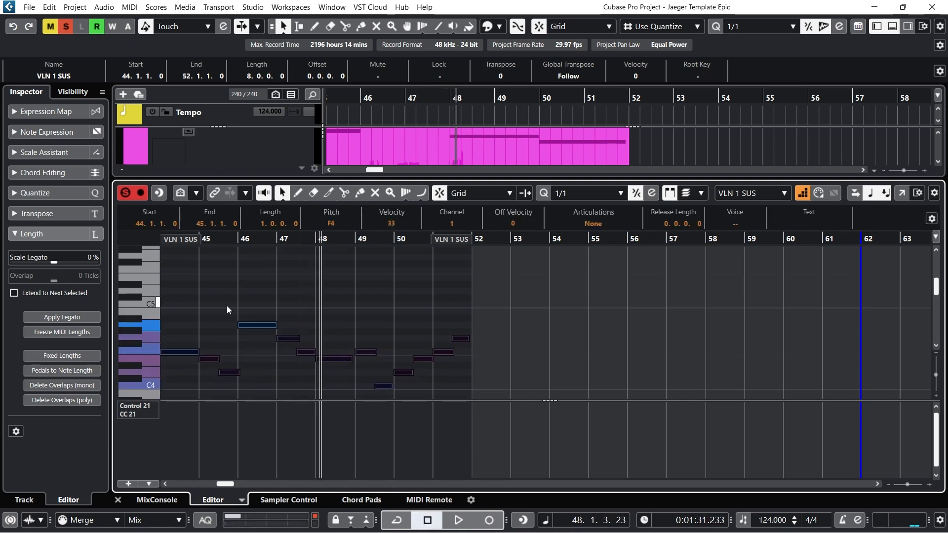
key(shift+Down)
key(space)
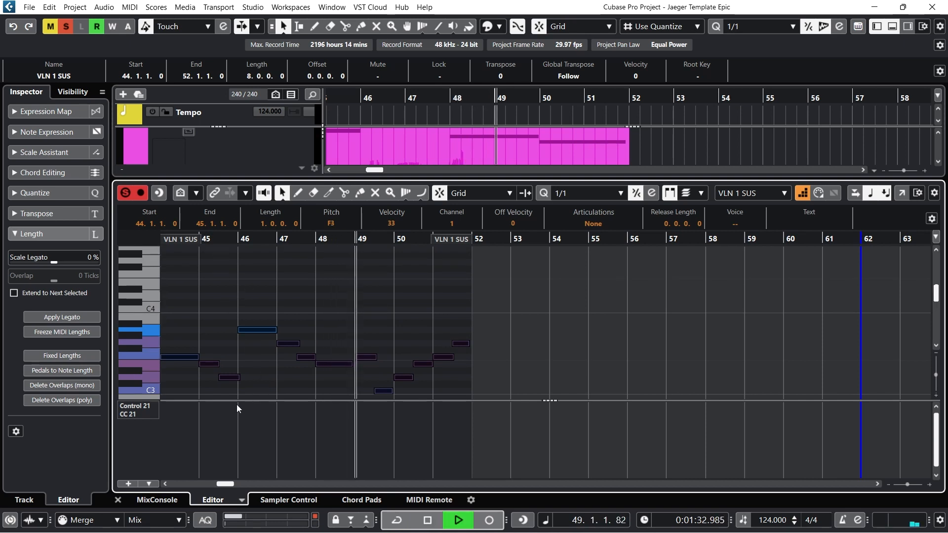
click(117, 500)
key(space)
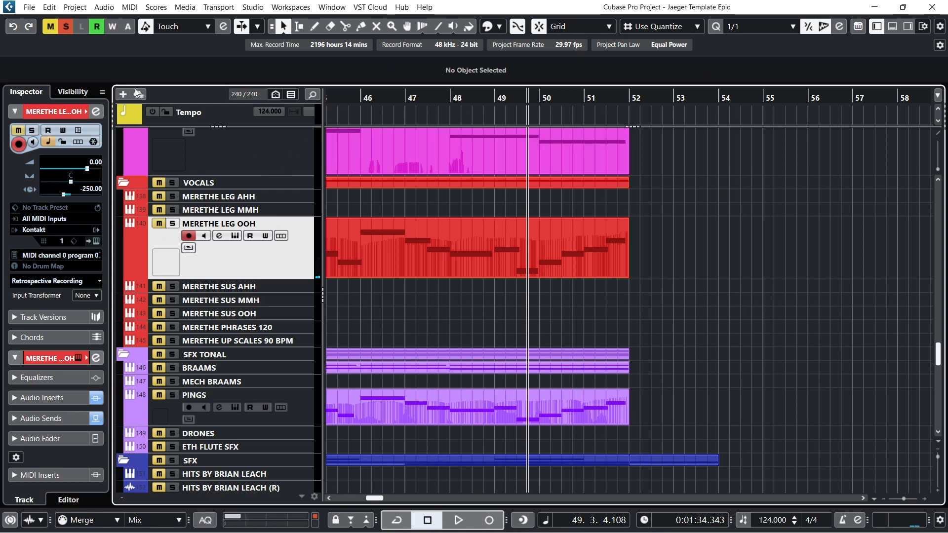
Clear every mute and solo and place the project cursor at 44.1.1.0
click(73, 26)
drag(394, 102, 369, 102)
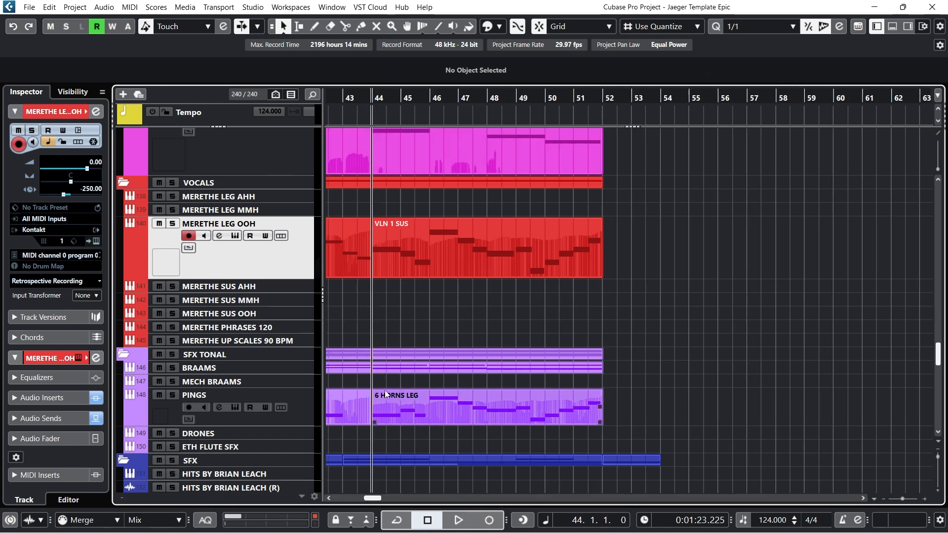
mouse_move(369, 96)
mouse_down()
mouse_move(359, 97)
mouse_move(386, 91)
mouse_up()
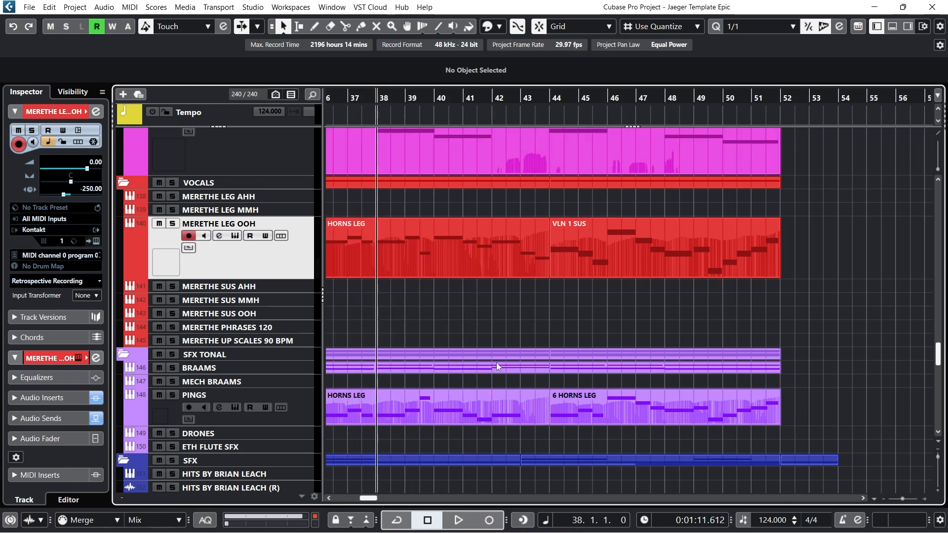
click(548, 103)
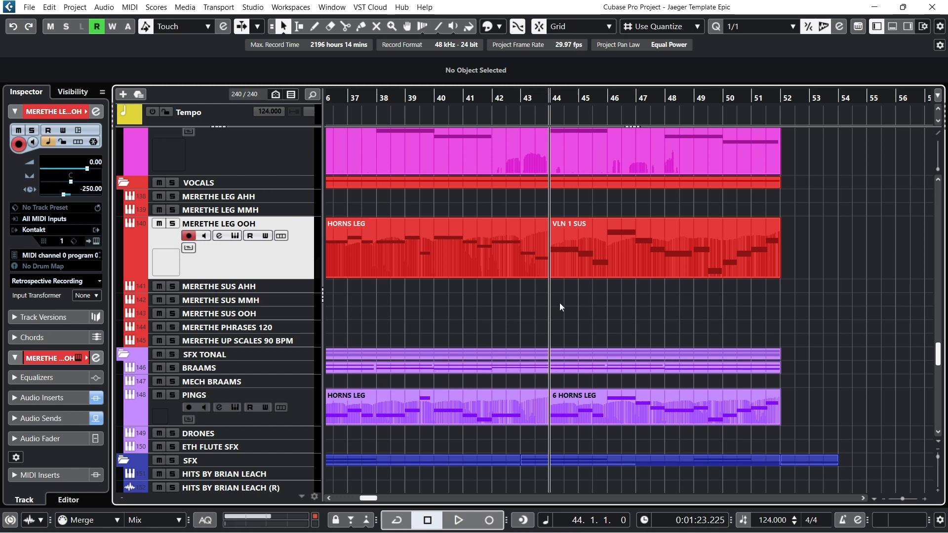
Play the full arrangement from bar 44 to about bar 52 while examining the tracks from STRINGS through SFX
scroll(558, 304, down, 5)
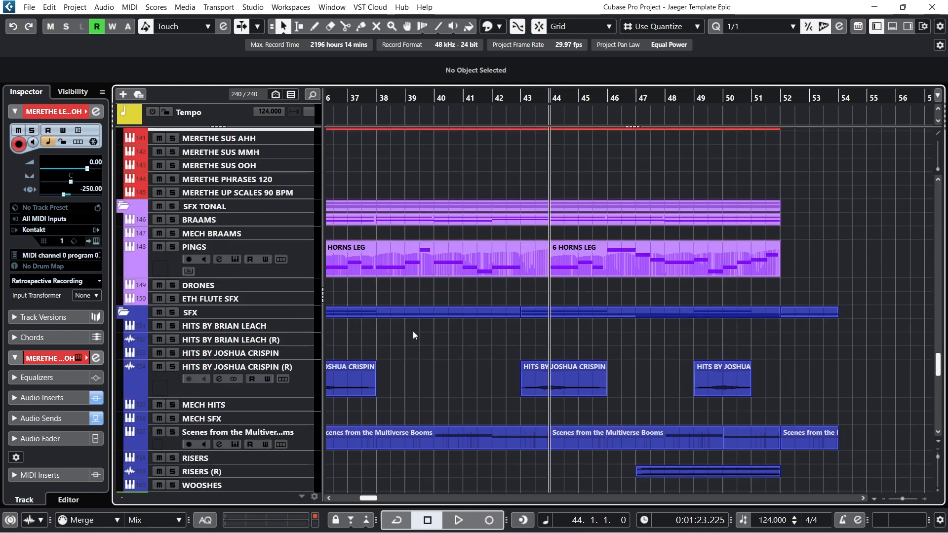
scroll(413, 331, down, 3)
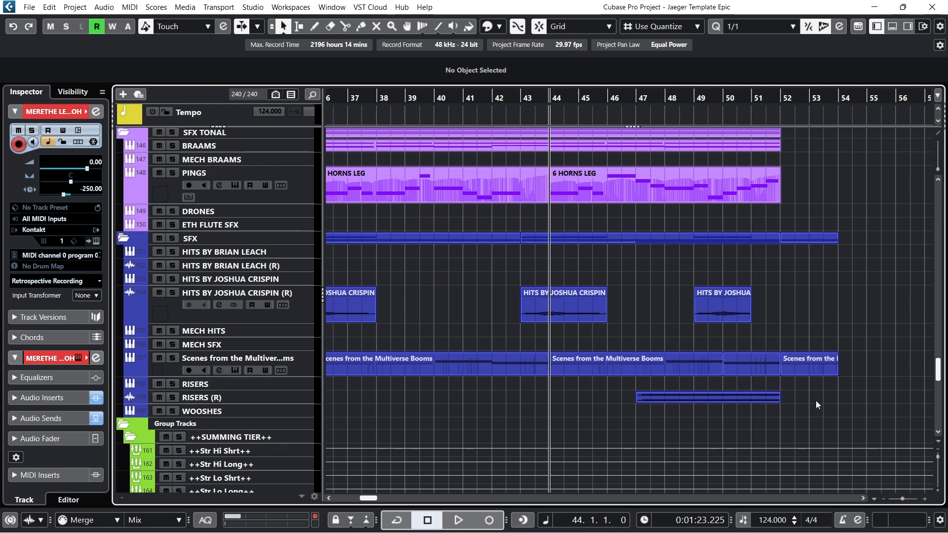
scroll(673, 236, up, 20)
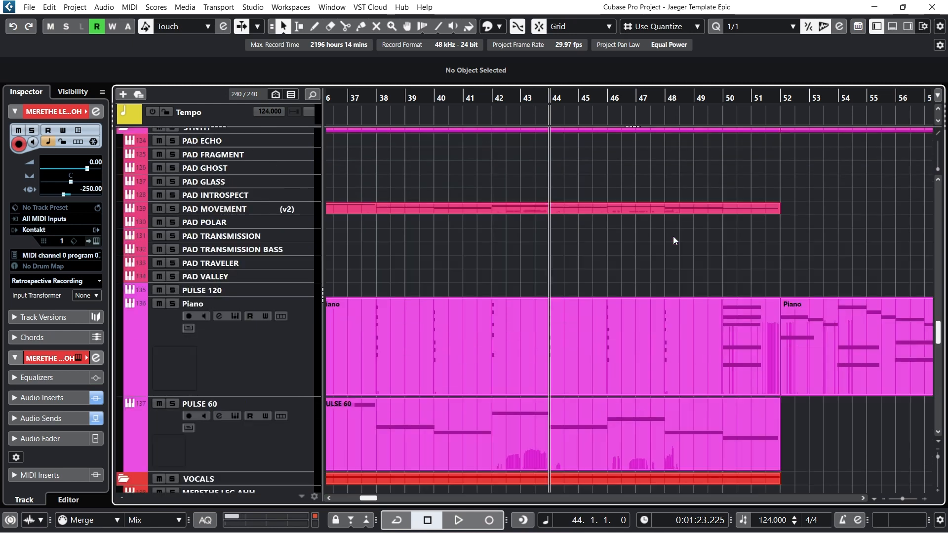
scroll(674, 240, up, 20)
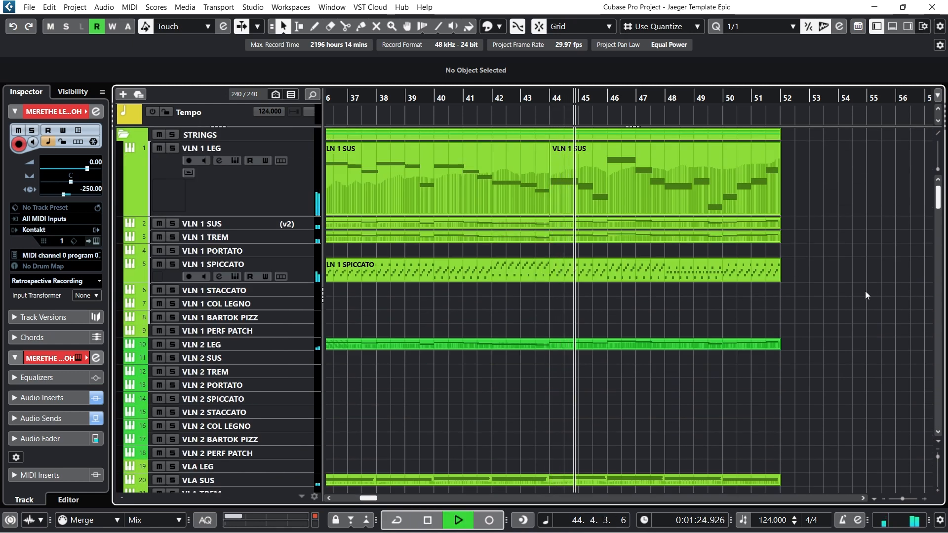
scroll(864, 293, down, 20)
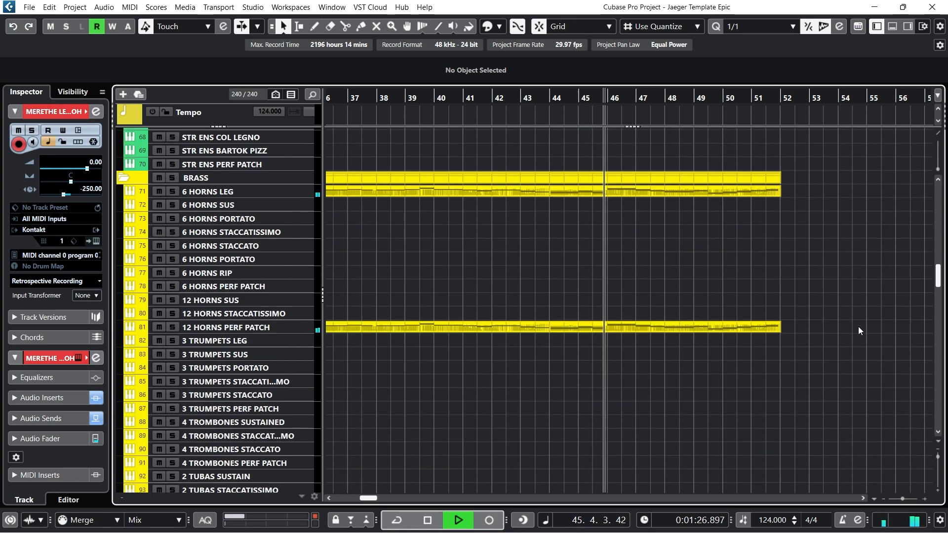
scroll(857, 330, down, 20)
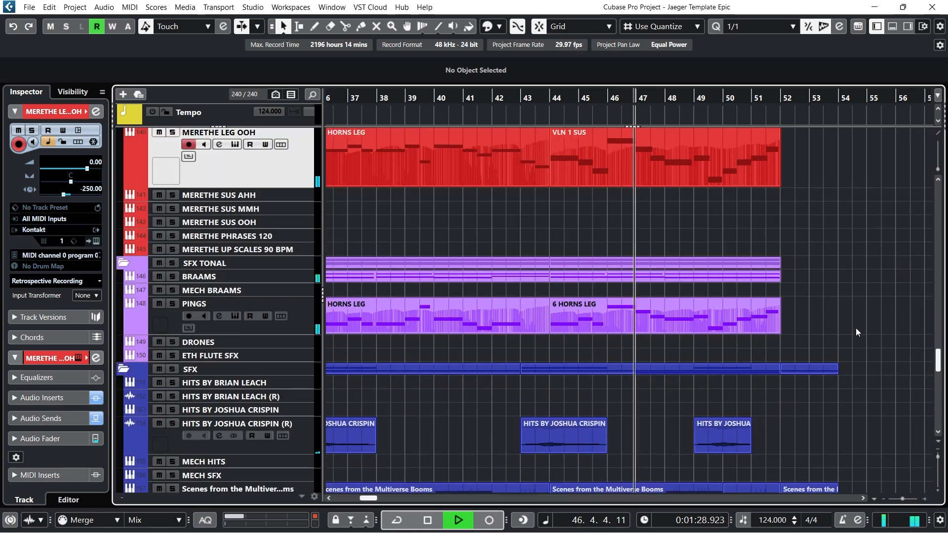
scroll(855, 328, down, 15)
scroll(855, 329, up, 20)
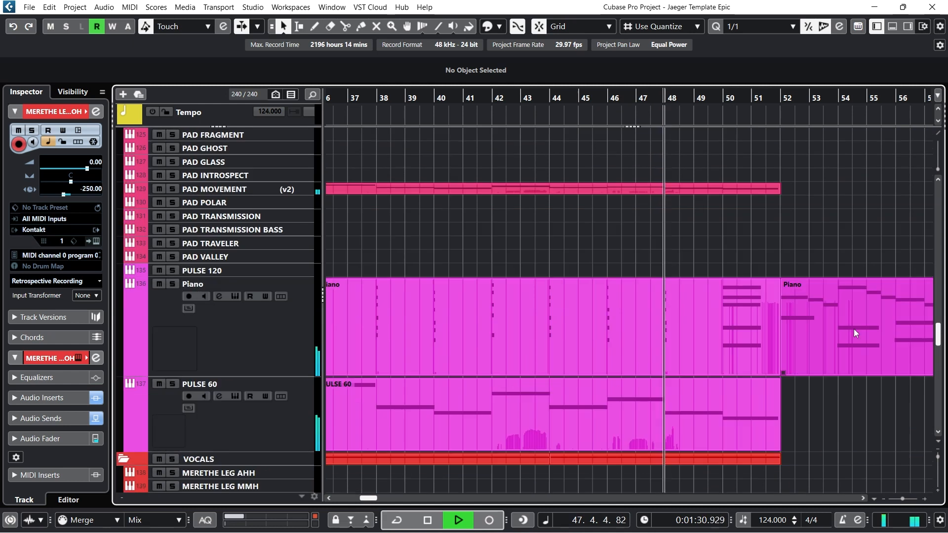
scroll(853, 329, up, 18)
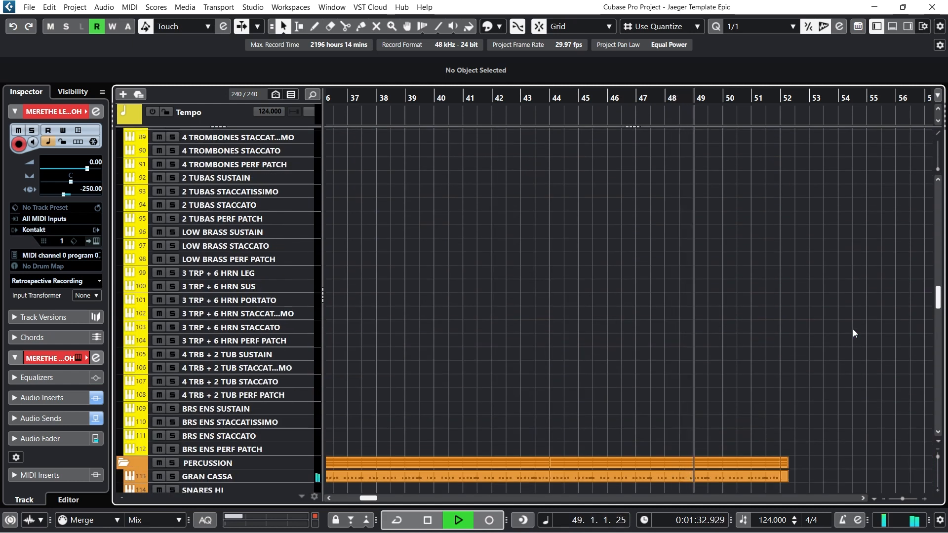
scroll(853, 329, down, 8)
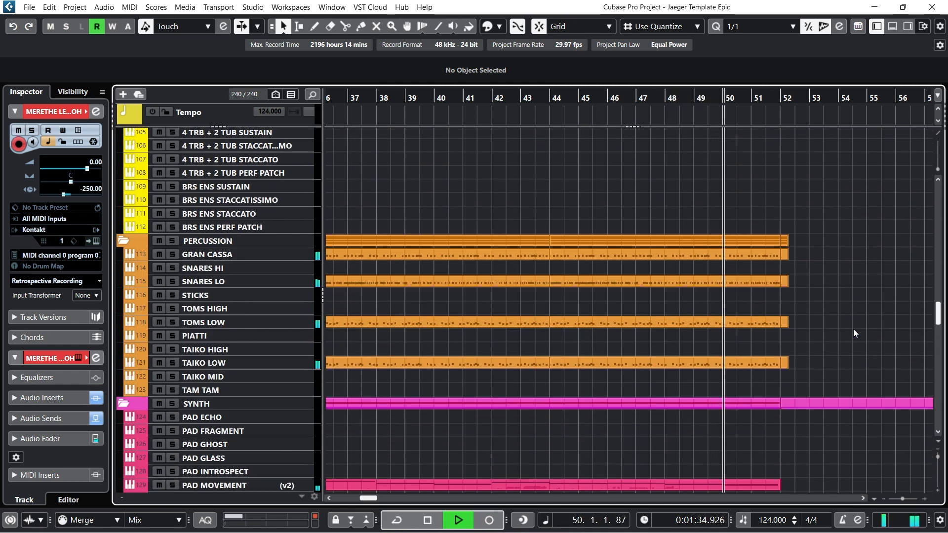
scroll(855, 329, down, 3)
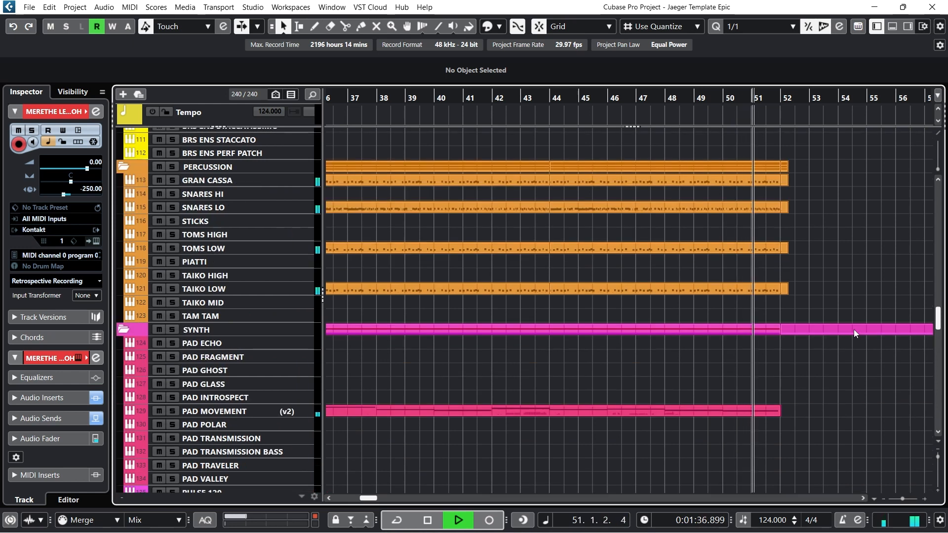
scroll(854, 330, up, 3)
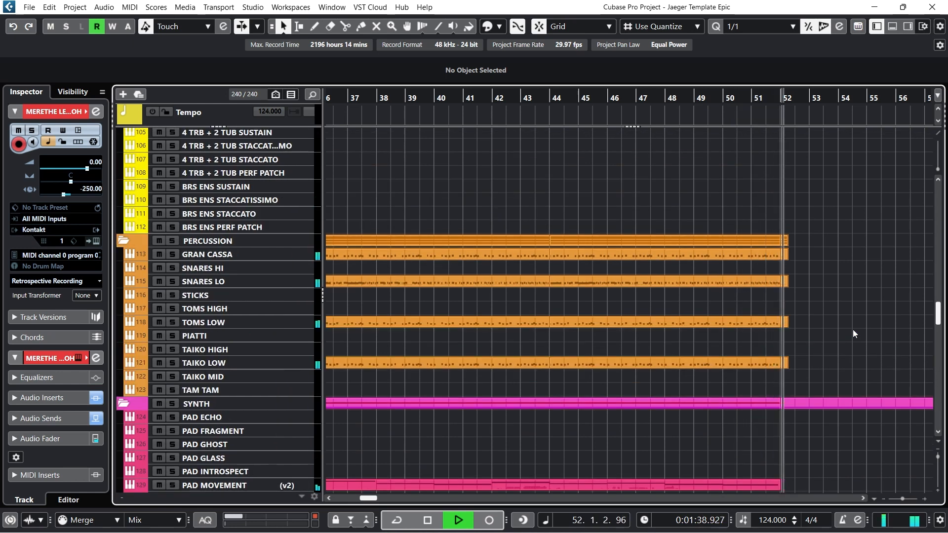
key(space)
Show all used automation in the track list, working from the SNARES HI track in the PERCUSSION folder
scroll(731, 330, down, 10)
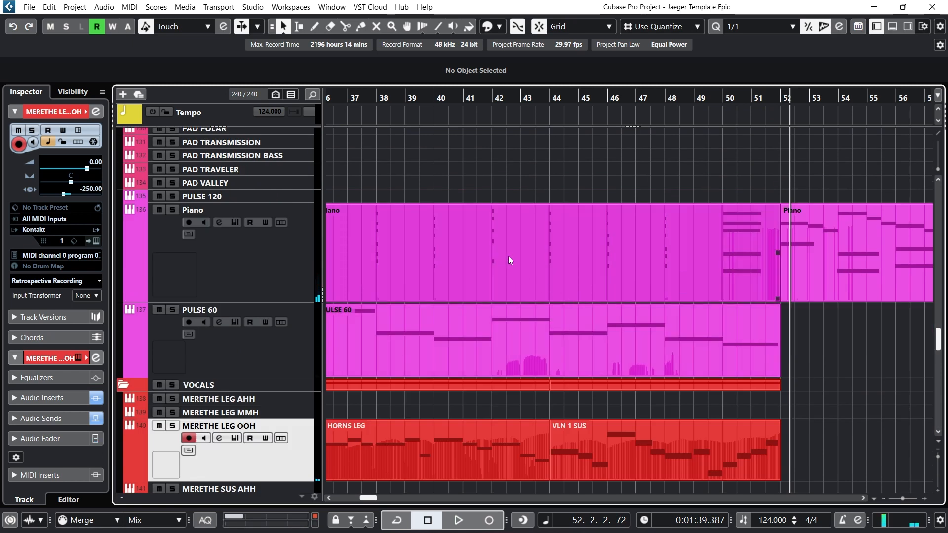
scroll(444, 227, down, 6)
scroll(443, 230, down, 3)
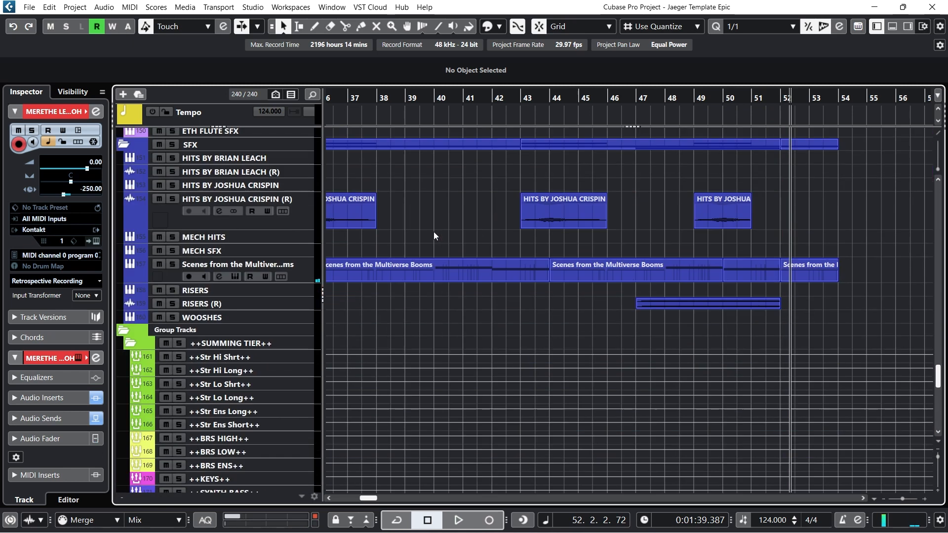
scroll(434, 236, up, 12)
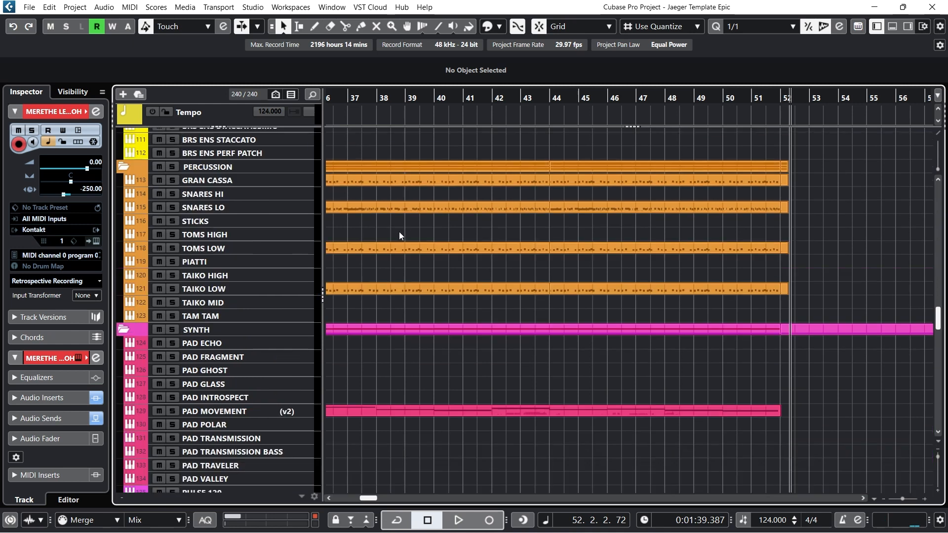
right_click(307, 172)
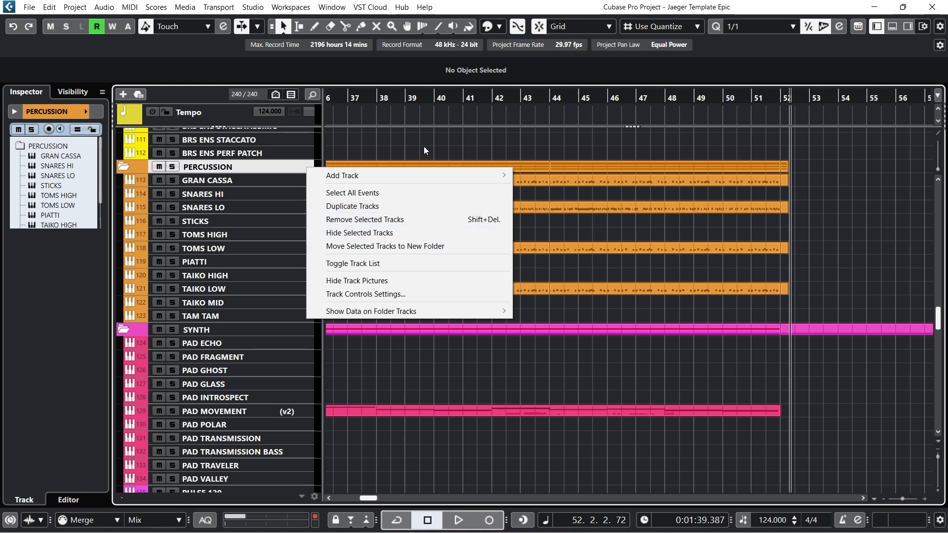
click(422, 127)
click(309, 194)
right_click(312, 194)
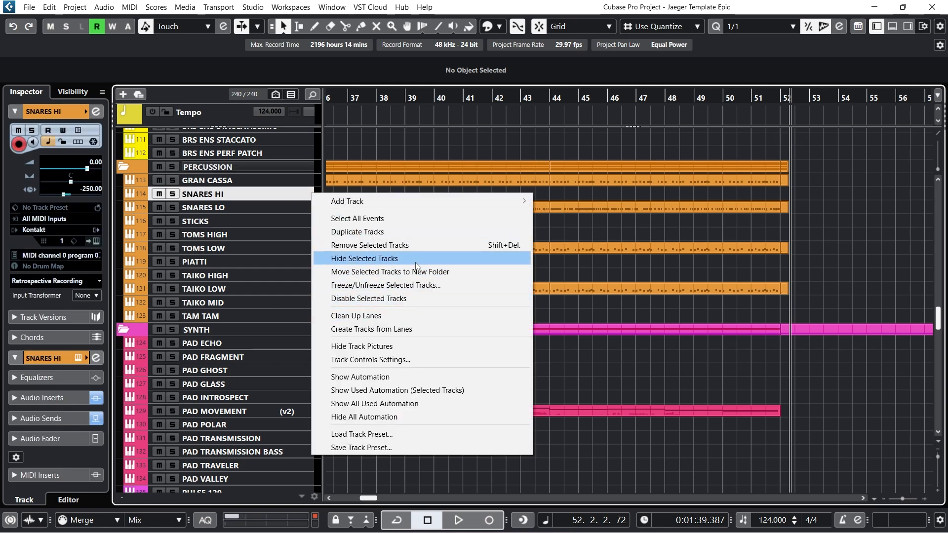
click(429, 404)
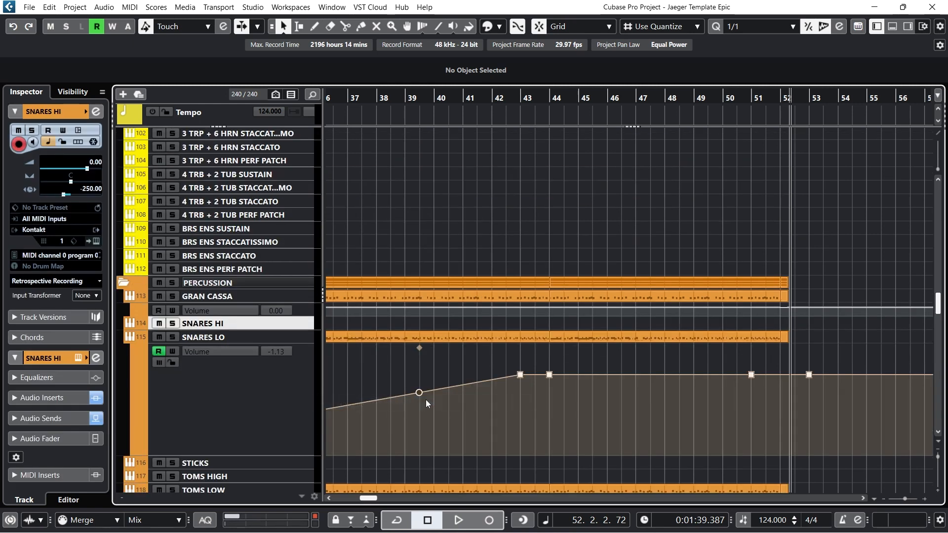
Solo the PERCUSSION folder, play its SNARES LO volume automation from bar 36 to about bar 43, and clear the solo
click(379, 99)
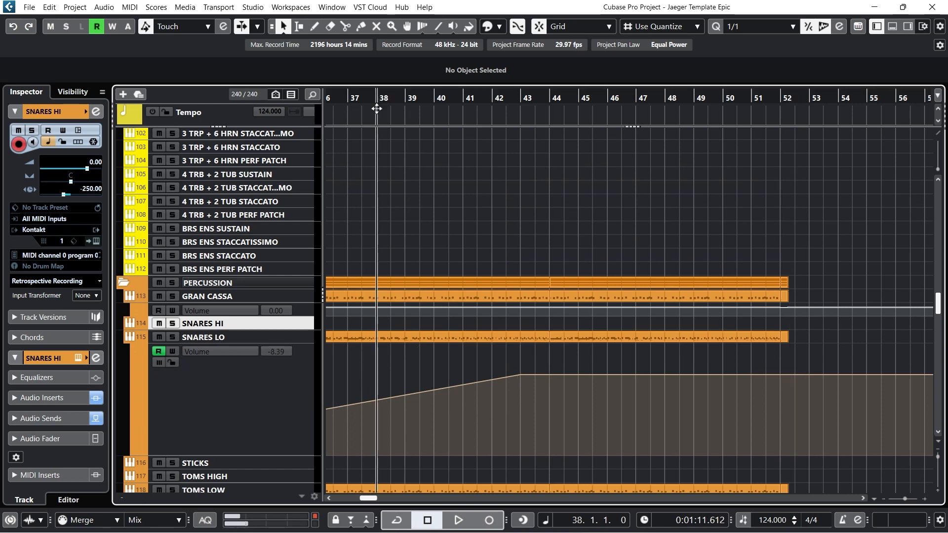
click(169, 285)
drag(353, 99, 497, 221)
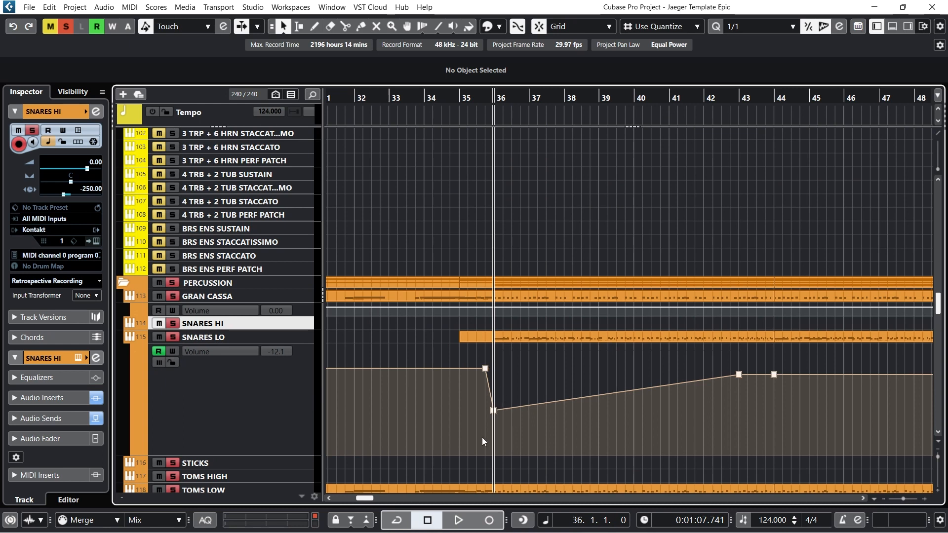
click(457, 518)
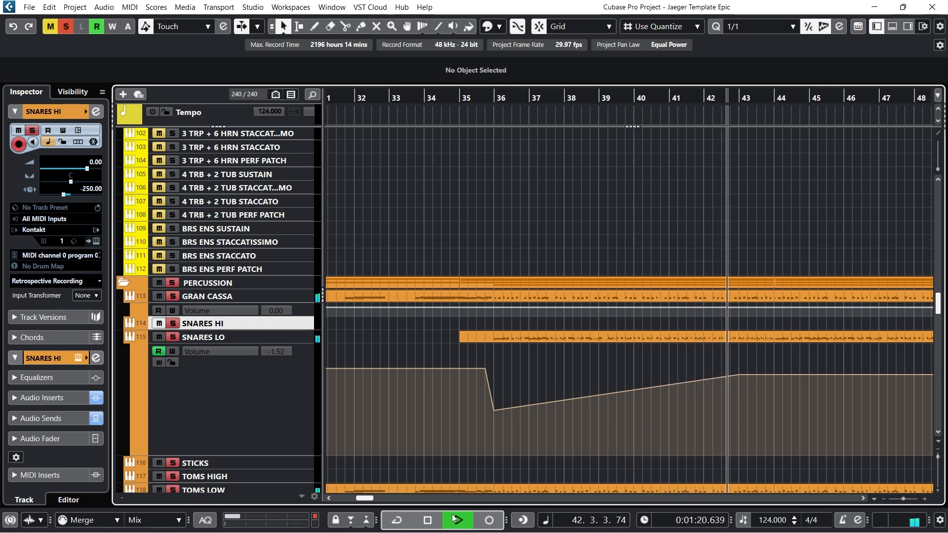
click(453, 518)
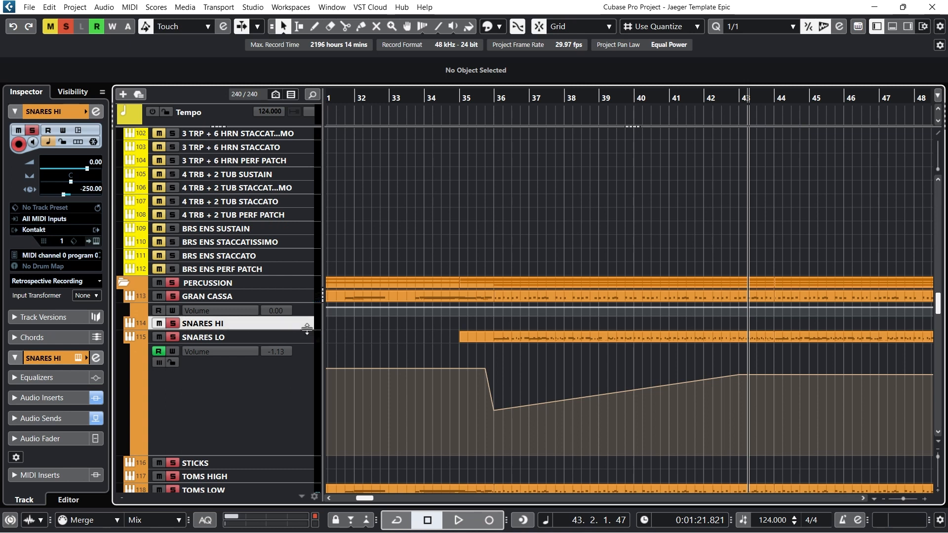
scroll(371, 341, down, 2)
scroll(394, 351, up, 5)
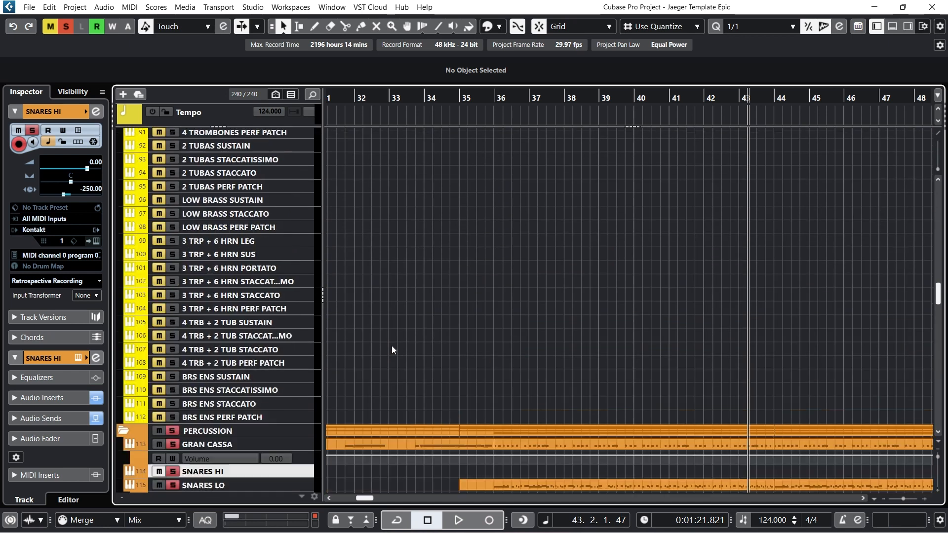
click(172, 431)
Examine the routing from instrument tracks through the summing groups, stems and _MASTER, expanding the Input/Output Channels folder
scroll(502, 340, down, 15)
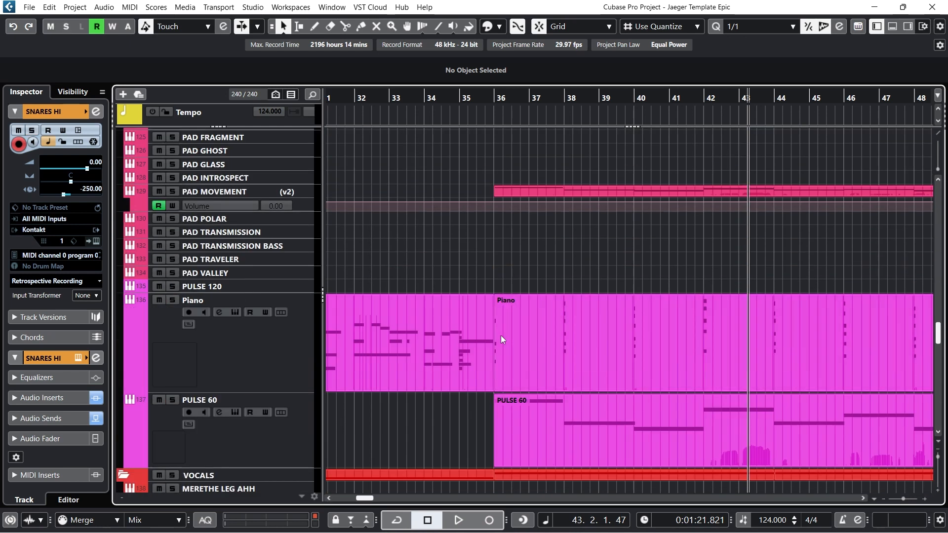
scroll(503, 340, down, 10)
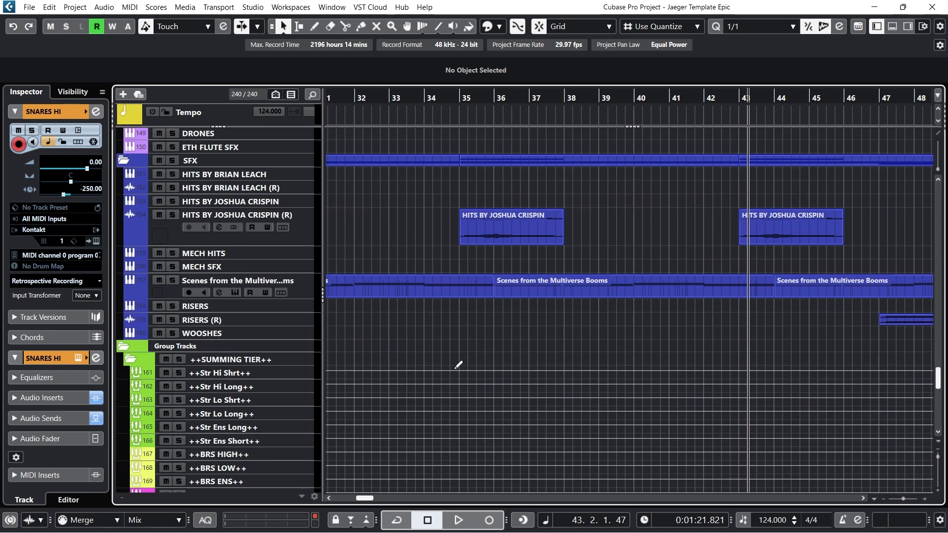
scroll(389, 277, down, 15)
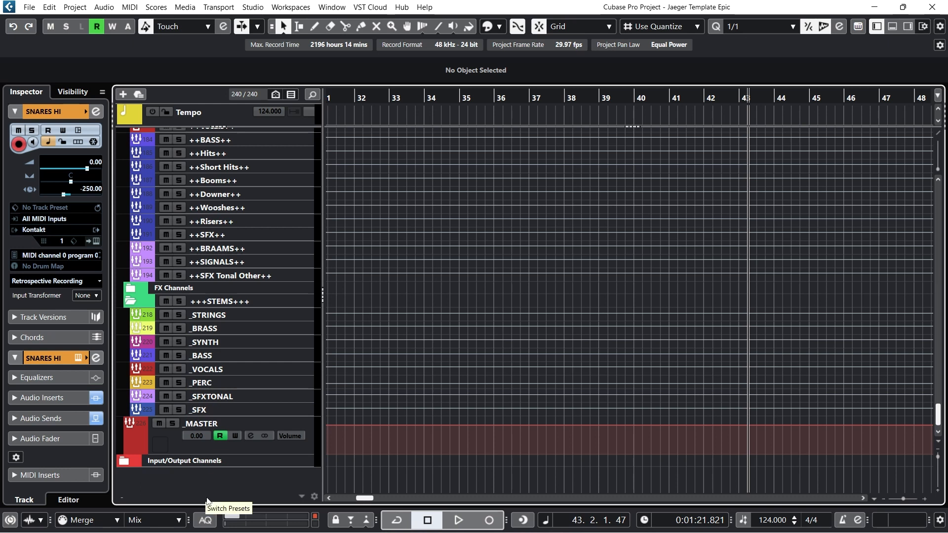
click(123, 461)
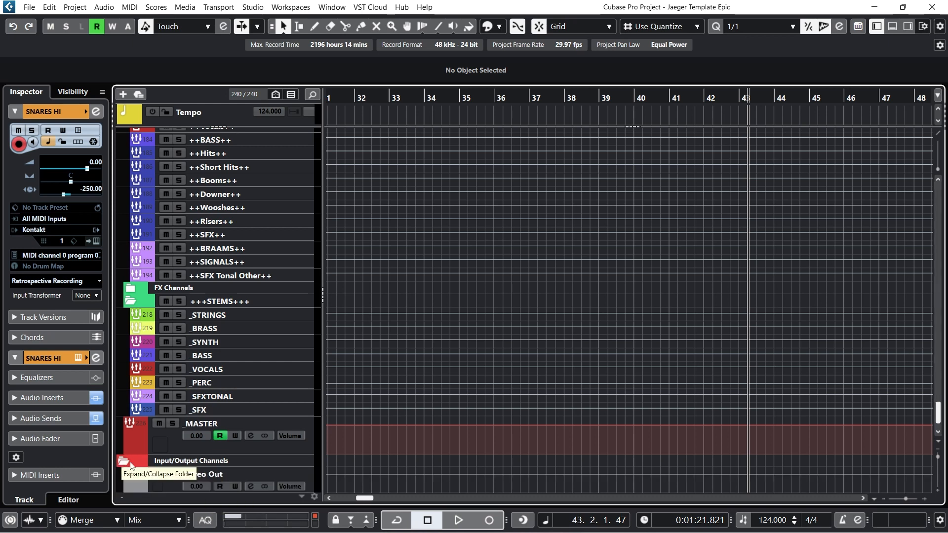
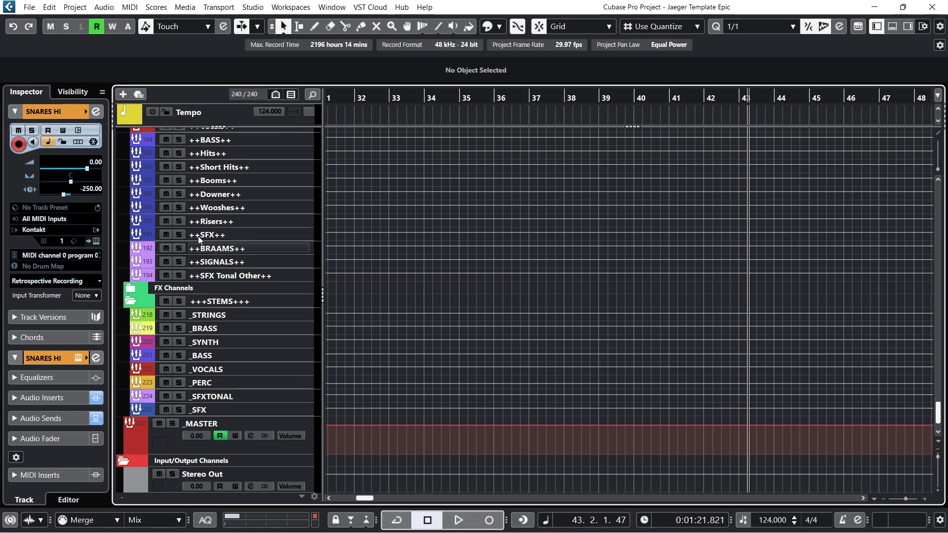
scroll(305, 212, up, 10)
scroll(305, 212, up, 4)
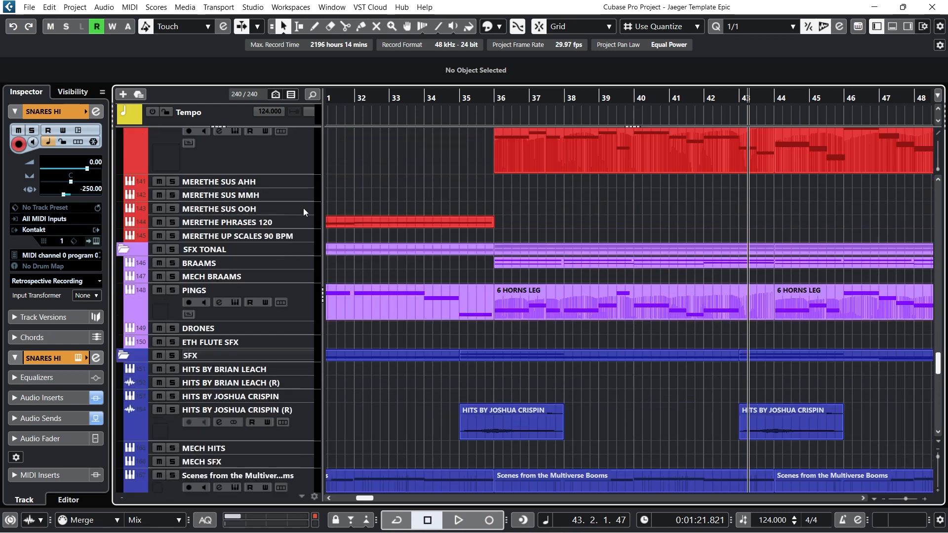
scroll(307, 211, down, 10)
scroll(307, 211, down, 5)
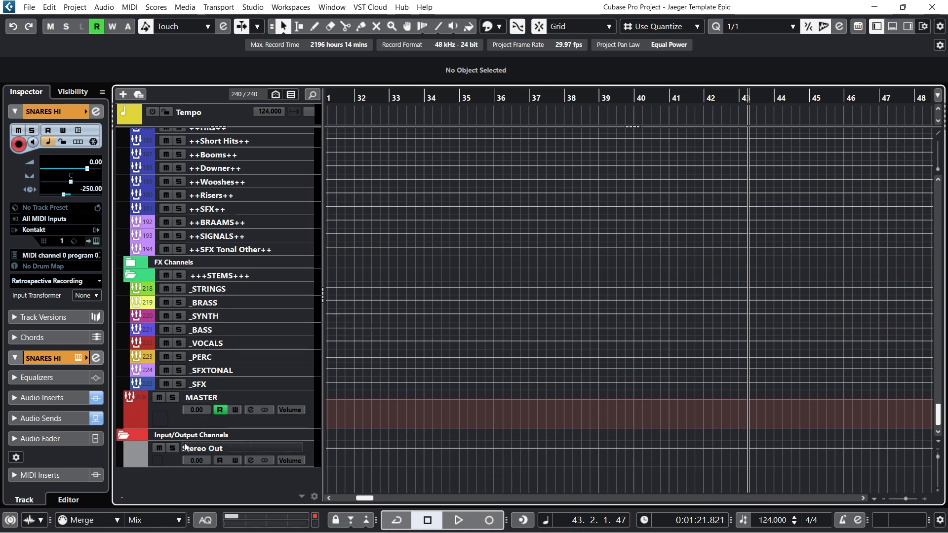
Open the channel settings of the _MASTER track and reposition the window so the track list stays visible
click(302, 419)
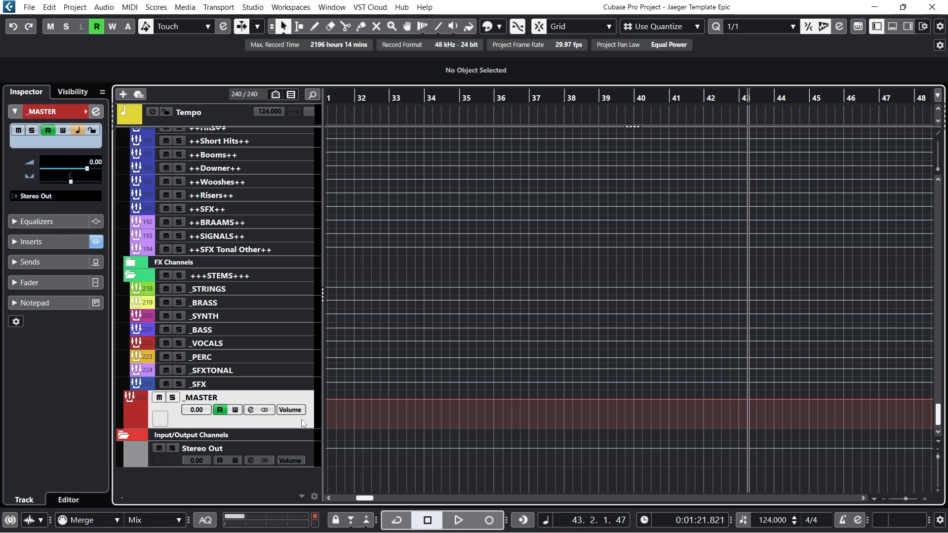
click(251, 411)
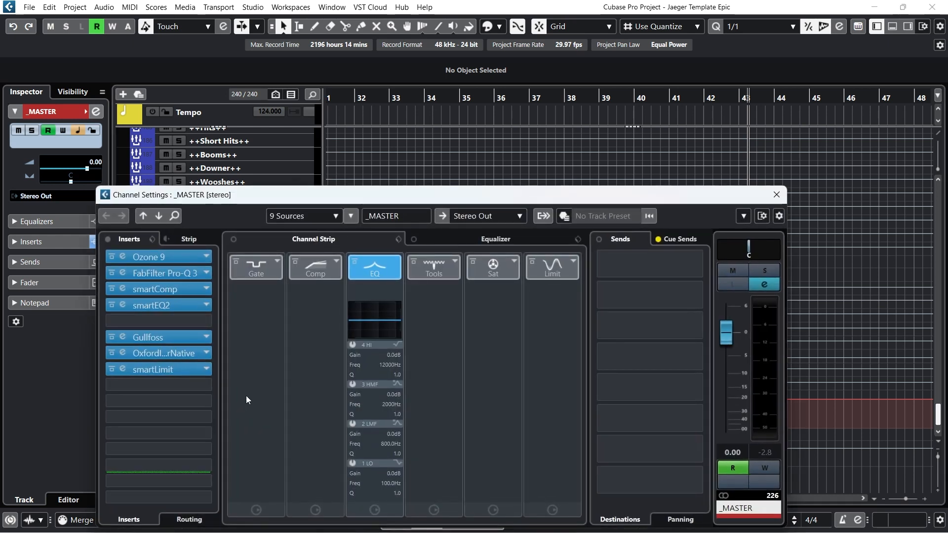
drag(242, 196, 439, 137)
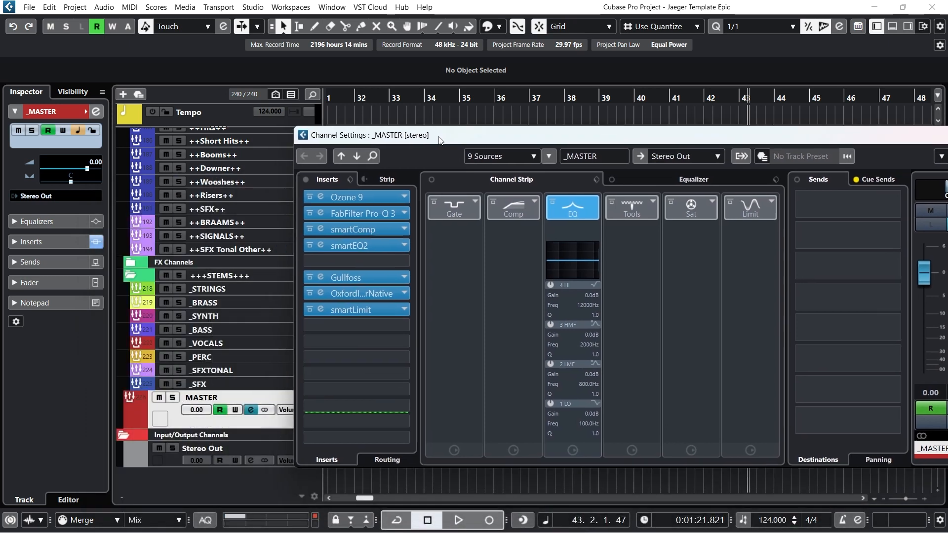
Inspect the Ozone 9 insert on the _MASTER channel, close it, and open the FabFilter Pro-Q 3 insert
click(358, 197)
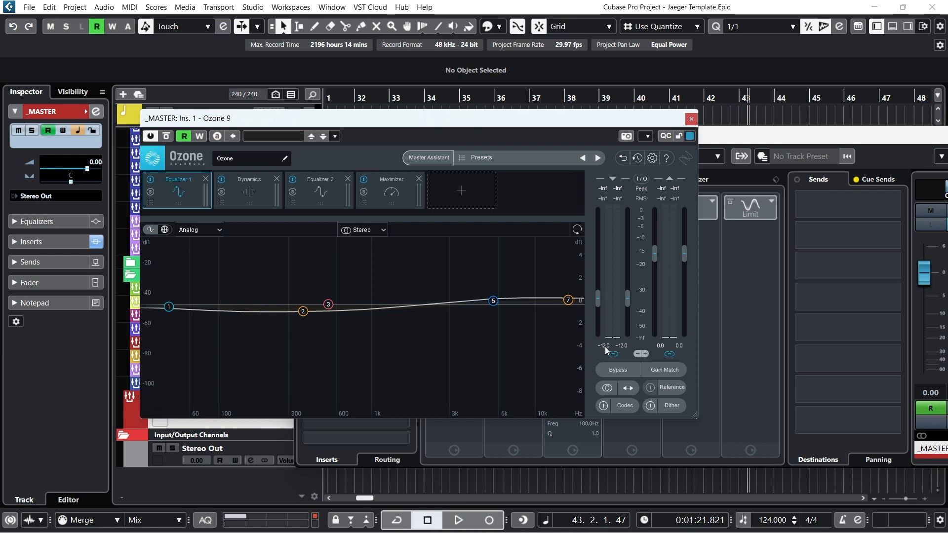
click(692, 118)
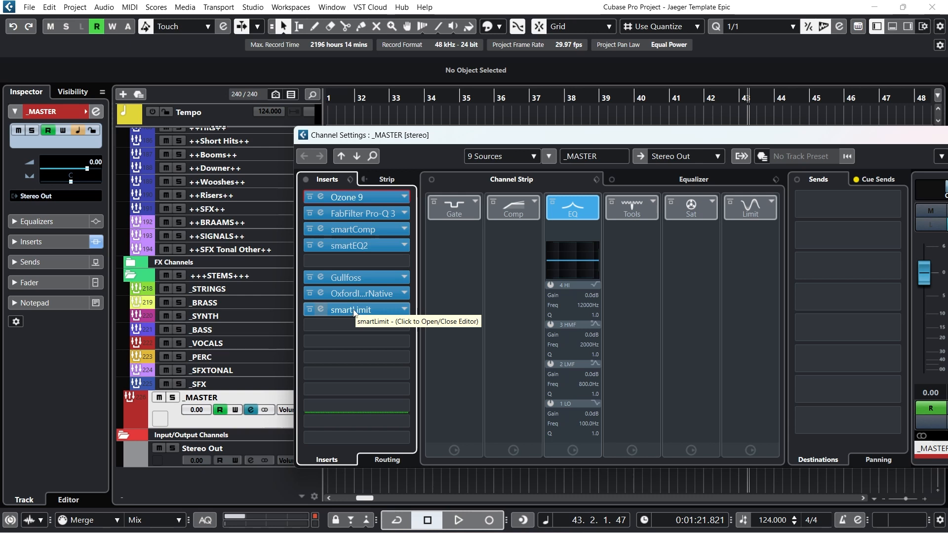
click(364, 218)
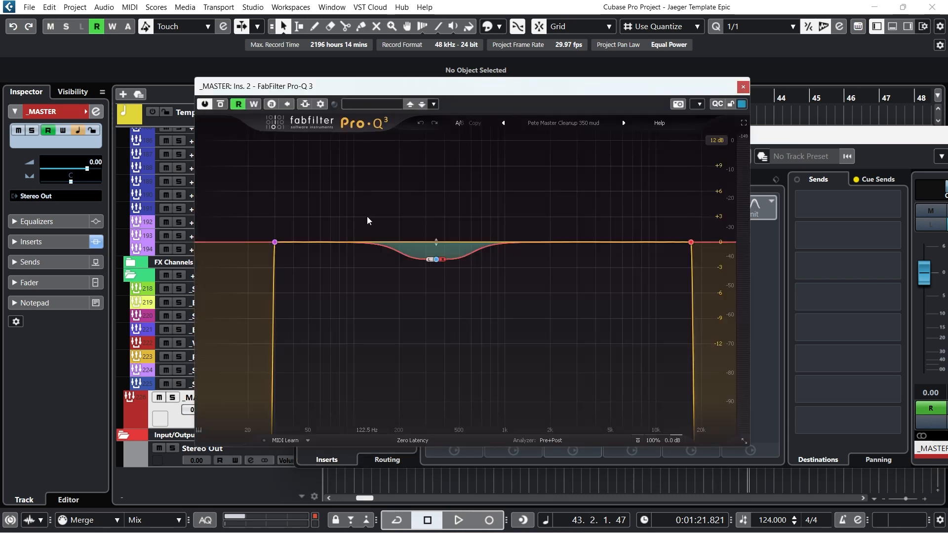
Inspect the low-cut, high-cut and mid-range dip bands in FabFilter Pro-Q 3, and close the plug-in
mouse_move(274, 242)
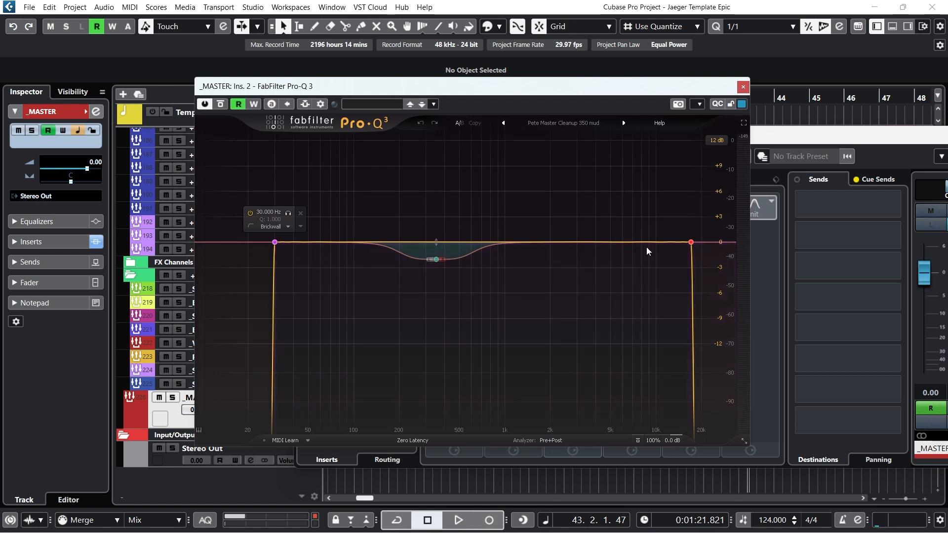
mouse_move(693, 243)
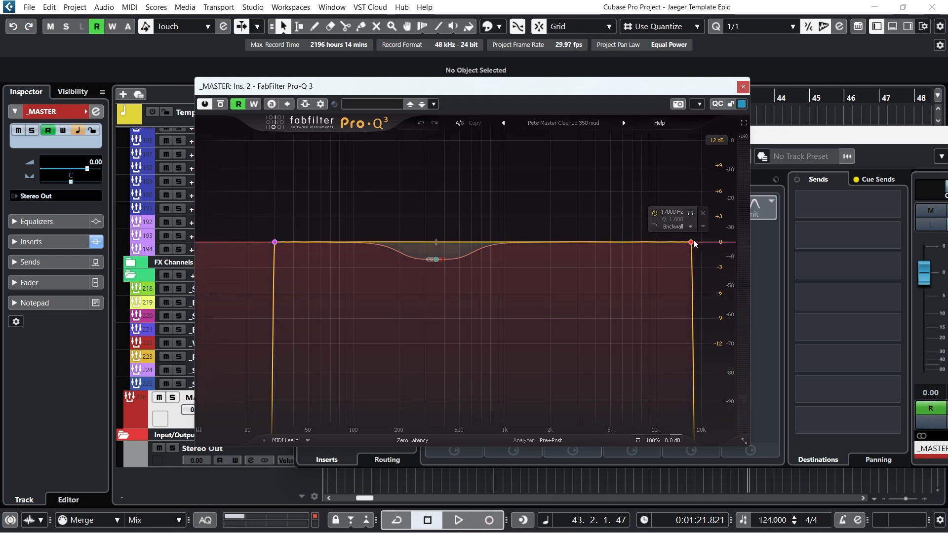
mouse_move(438, 259)
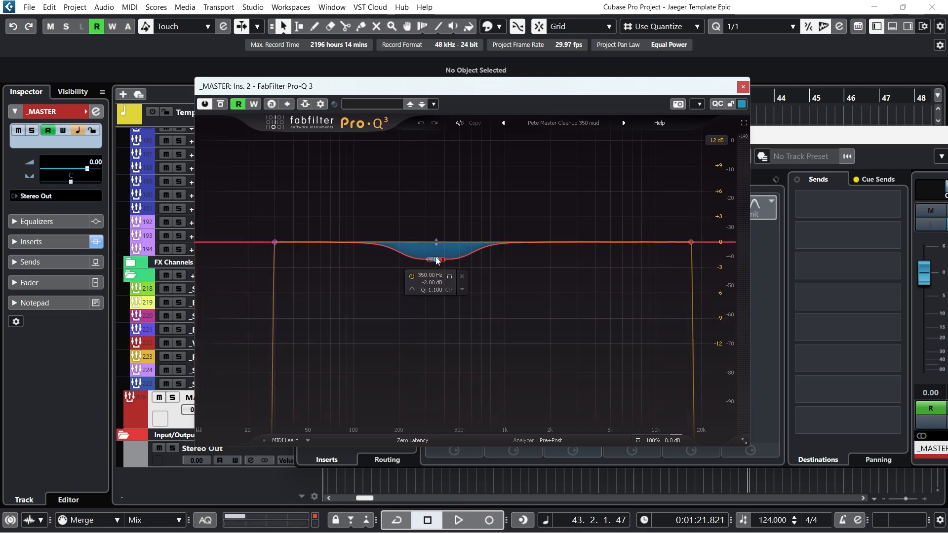
click(743, 87)
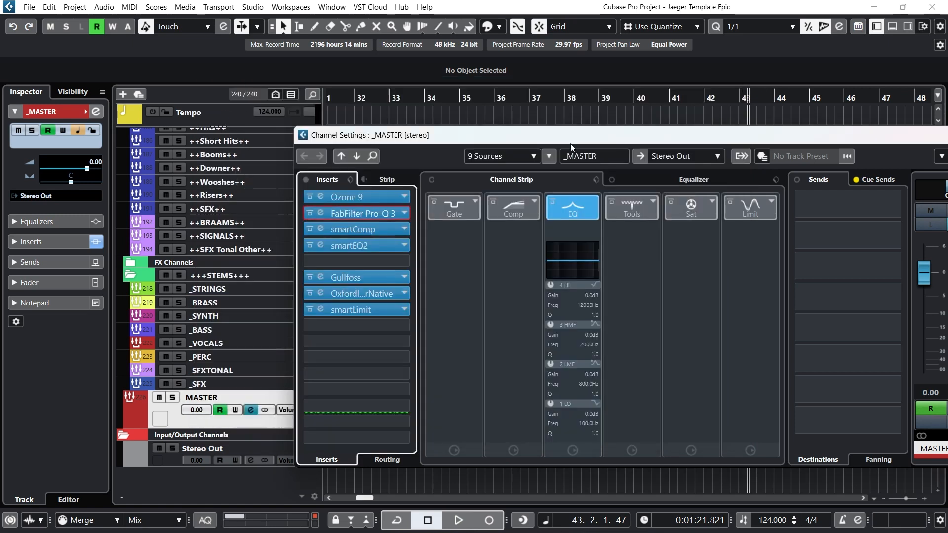
Open the smartEQ2 insert on the _MASTER channel, move its window to view the curve, and close it
click(369, 245)
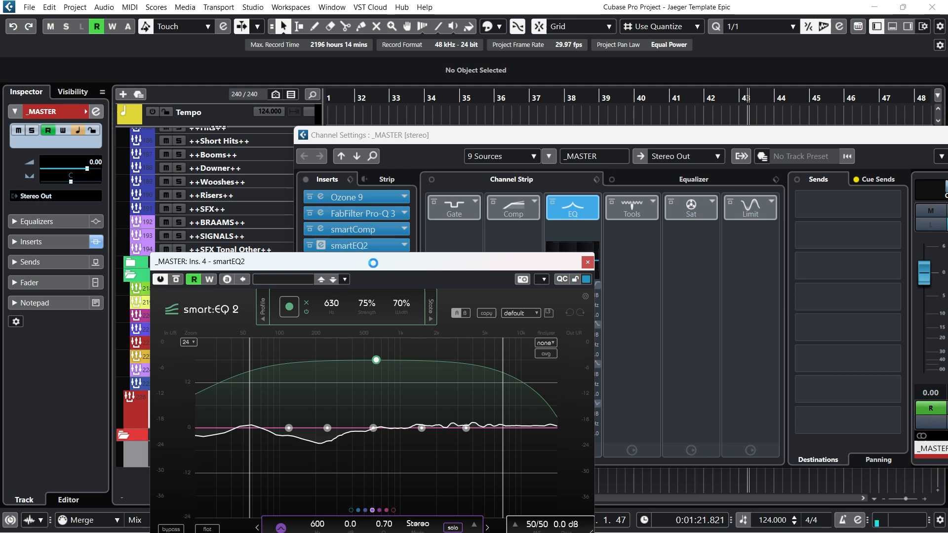
drag(373, 264, 366, 189)
click(581, 190)
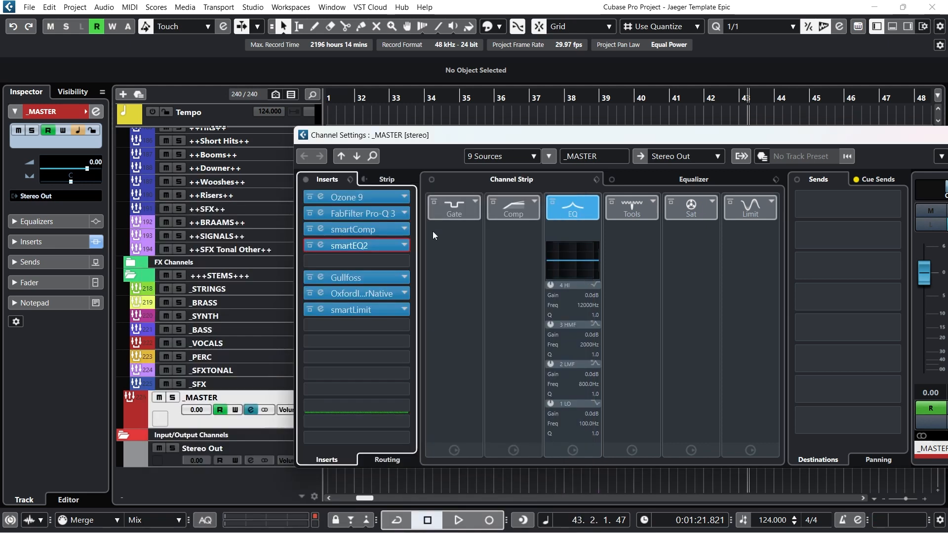
Inspect the smartComp and Oxford Inflator inserts on the _MASTER channel, closing each one after viewing
click(378, 233)
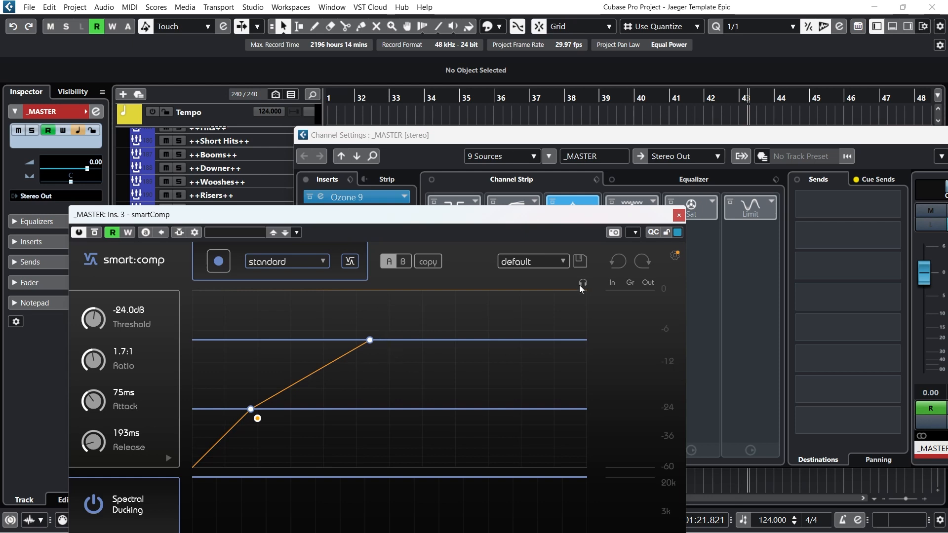
click(679, 215)
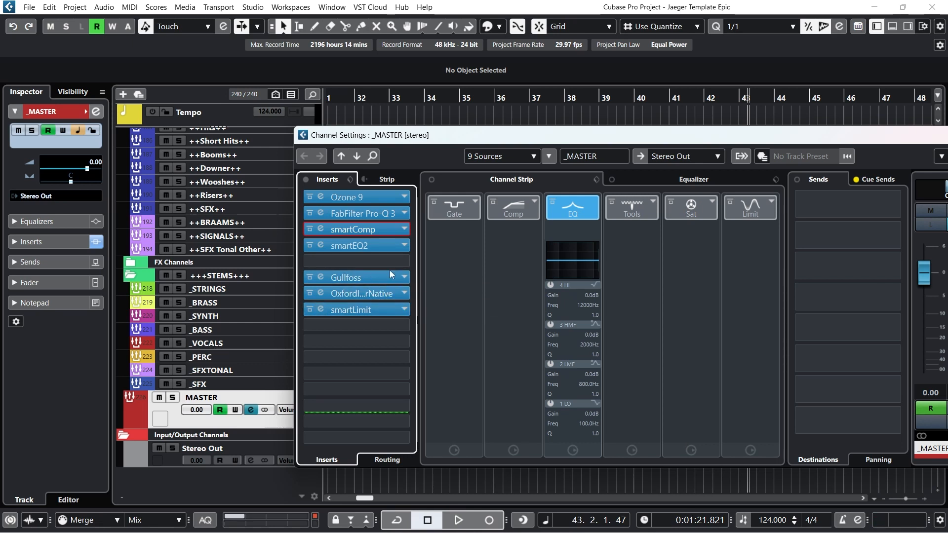
click(381, 293)
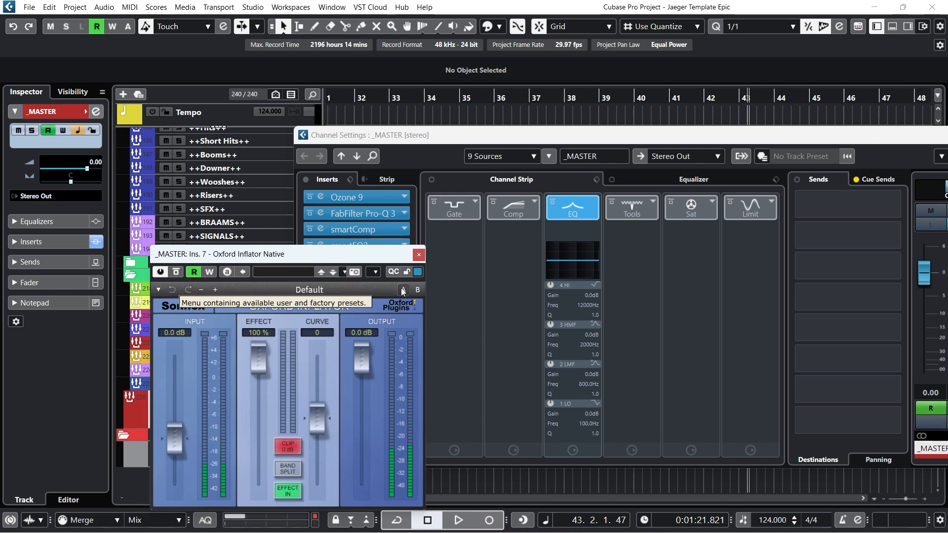
click(419, 254)
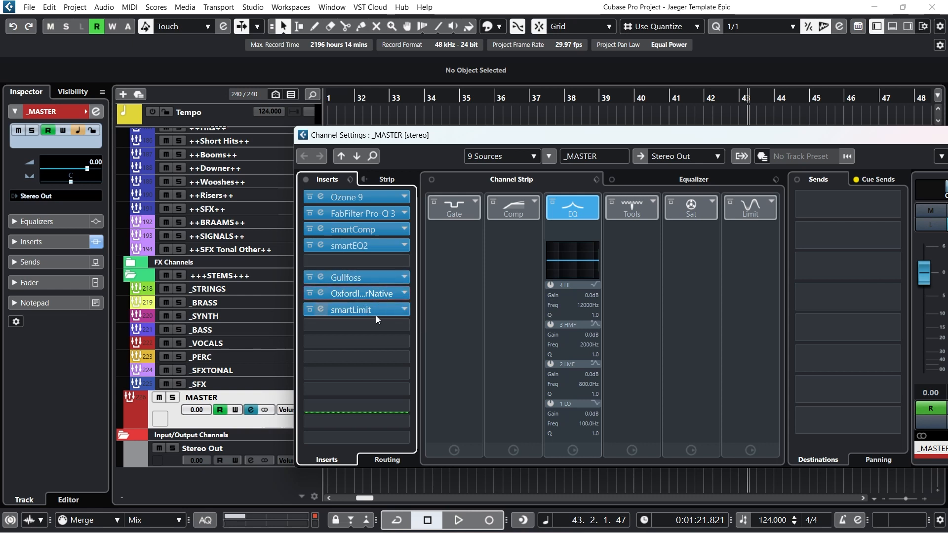
Inspect the smartLimit insert with its whole window in view, and close it along with the _MASTER channel settings
drag(558, 142, 497, 140)
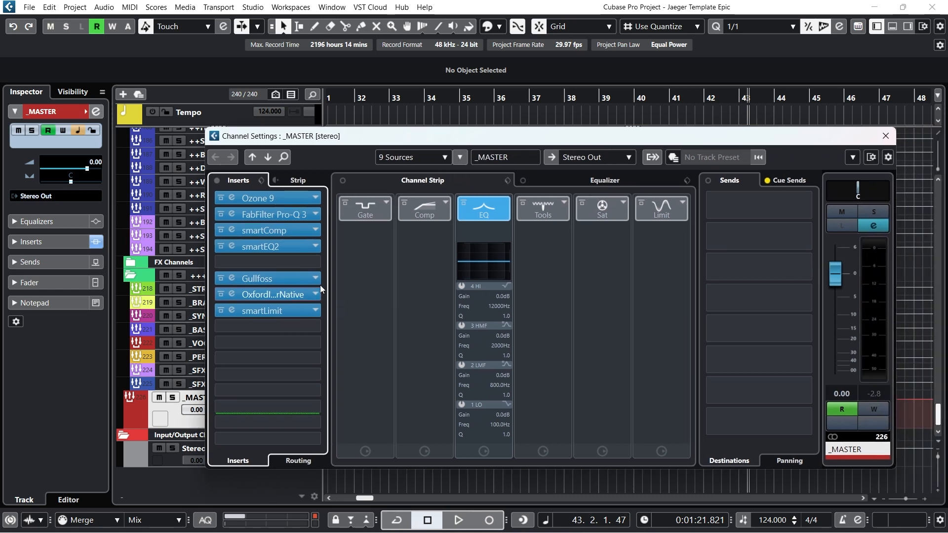
click(292, 310)
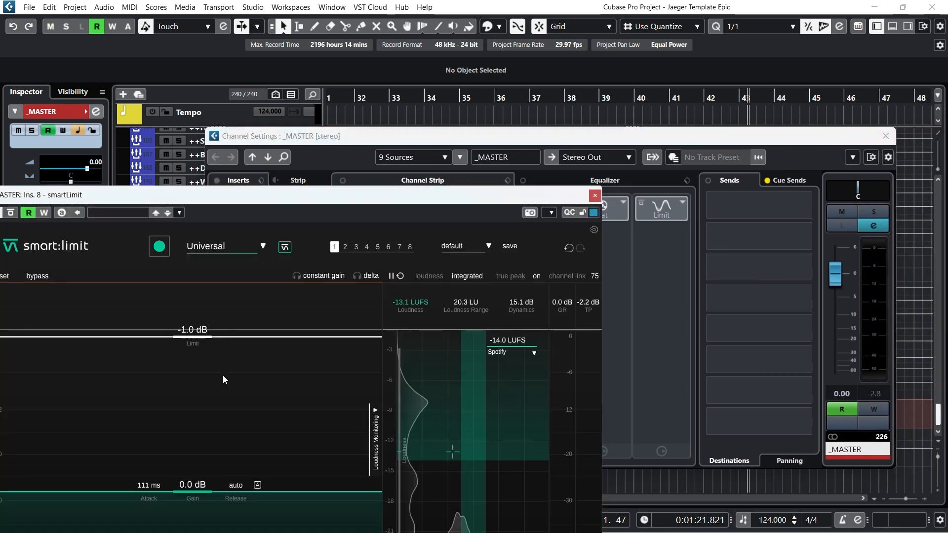
drag(293, 196, 520, 109)
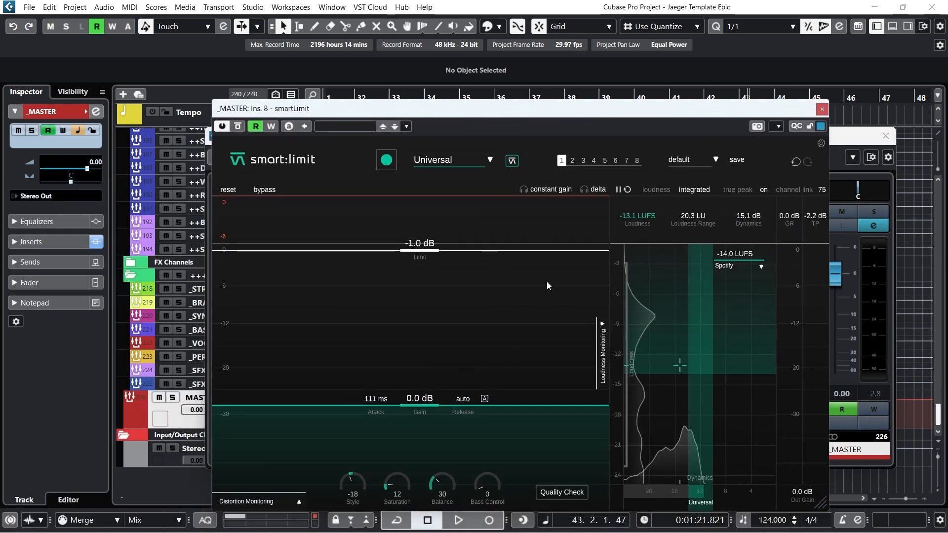
click(823, 109)
click(890, 135)
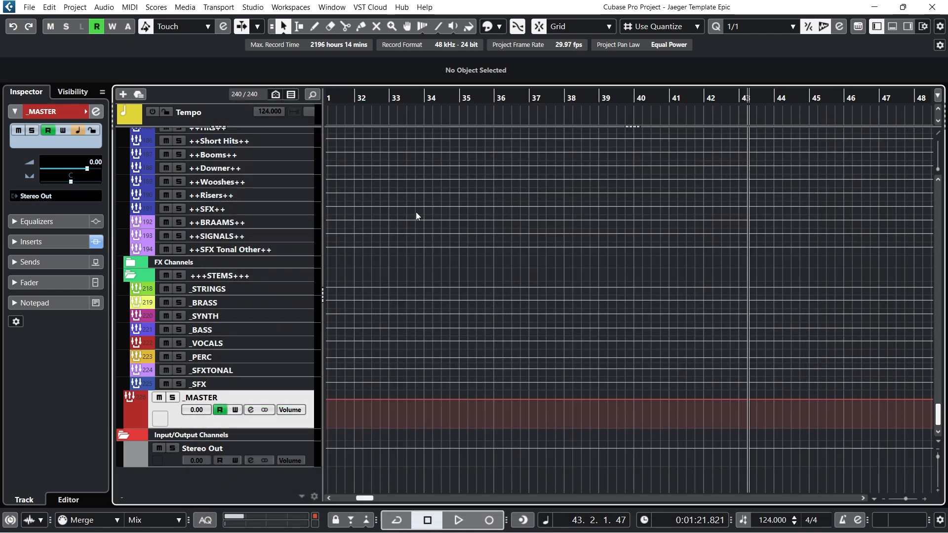
Examine the SUMMING TIER group tracks and how they lead down to the STEMS and _MASTER tracks
scroll(452, 260, up, 5)
scroll(434, 266, down, 5)
scroll(421, 335, up, 5)
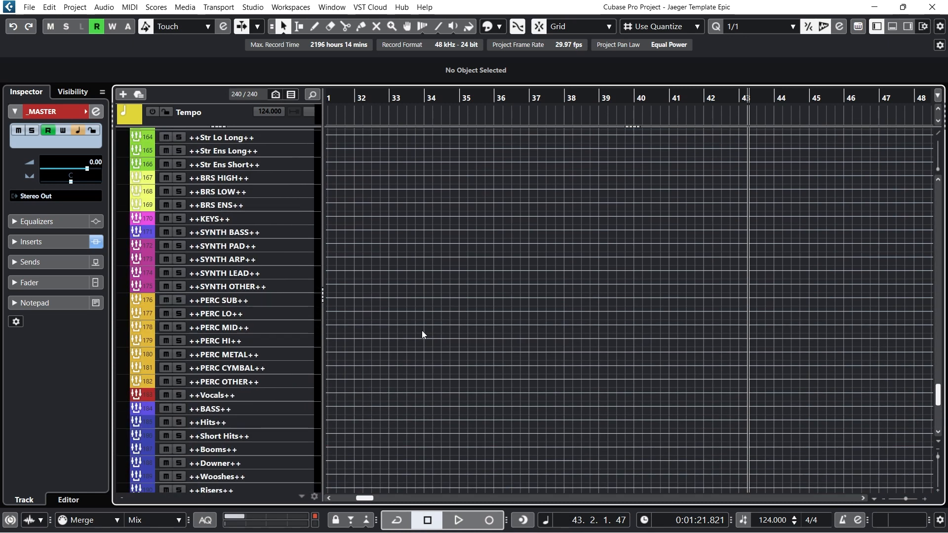
scroll(422, 330, up, 5)
scroll(260, 313, down, 6)
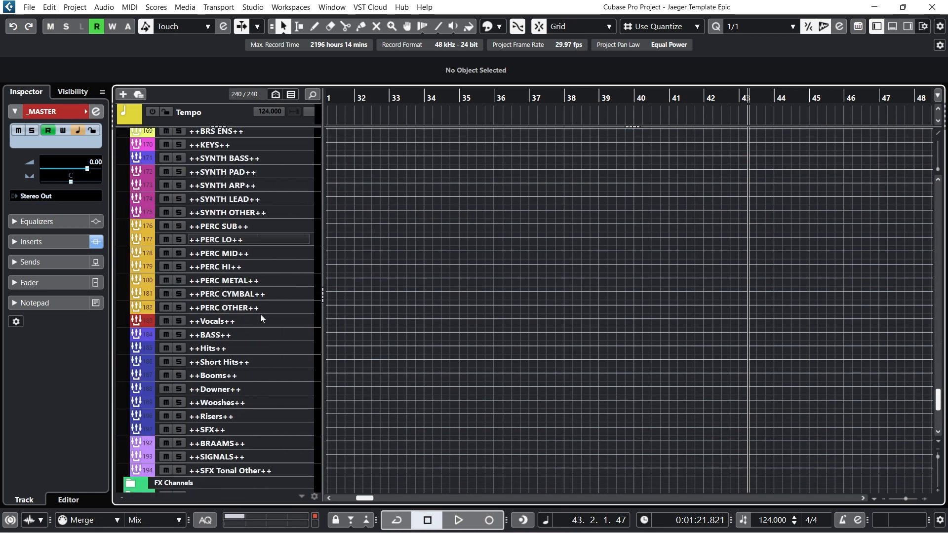
scroll(261, 319, down, 2)
scroll(258, 314, up, 8)
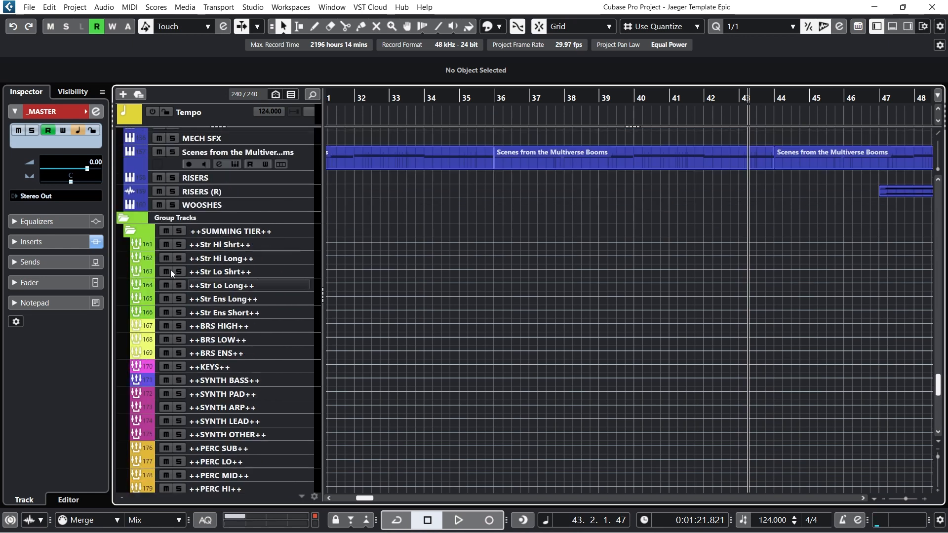
scroll(206, 326, down, 6)
scroll(206, 326, up, 2)
scroll(301, 331, down, 6)
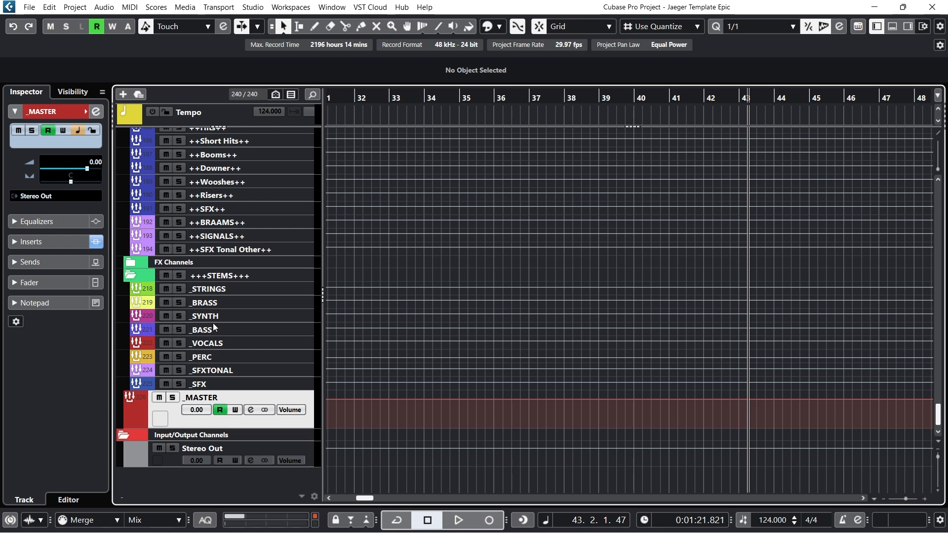
Review the complete track list from the STRINGS instruments through brass, percussion and group tracks to the stems and _MASTER
scroll(270, 313, up, 5)
scroll(271, 312, up, 15)
scroll(271, 314, up, 14)
scroll(271, 315, up, 10)
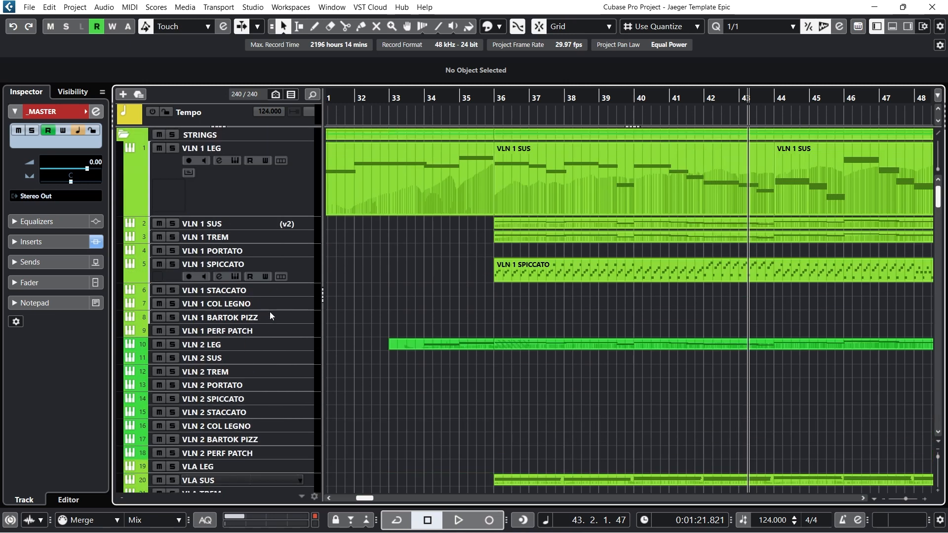
scroll(414, 346, down, 18)
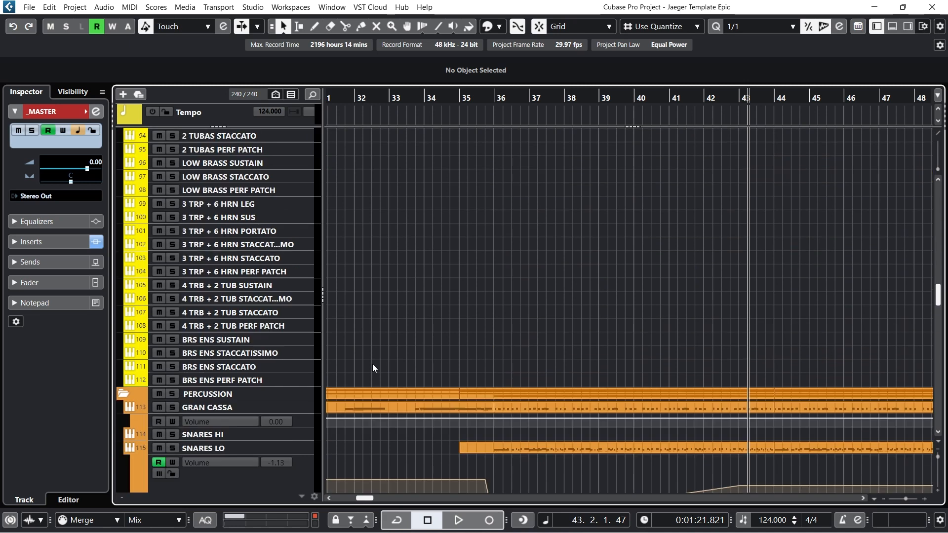
scroll(373, 364, down, 20)
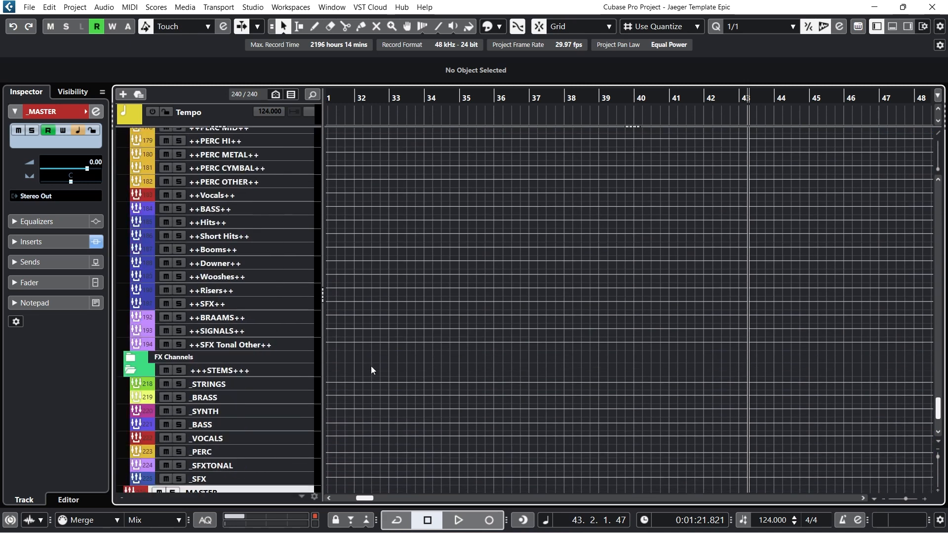
scroll(372, 367, down, 4)
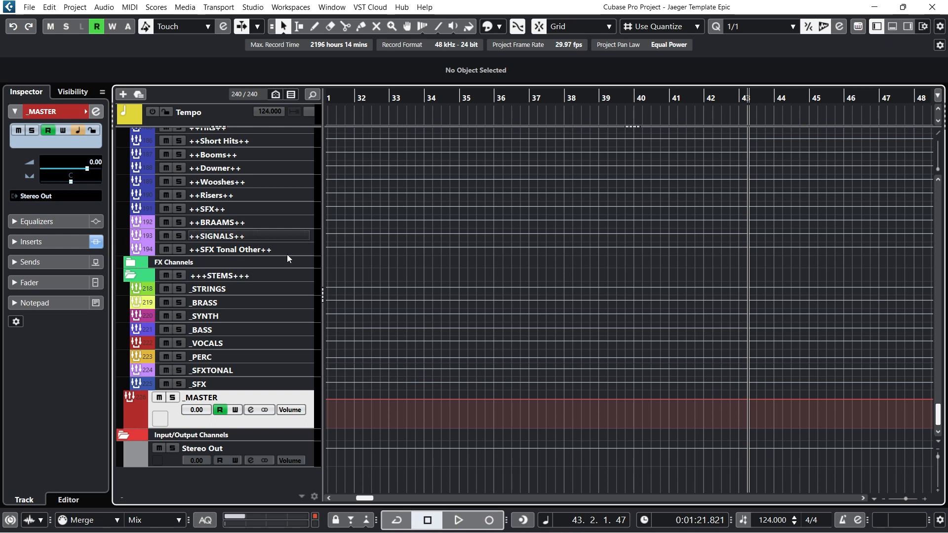
scroll(557, 136, up, 5)
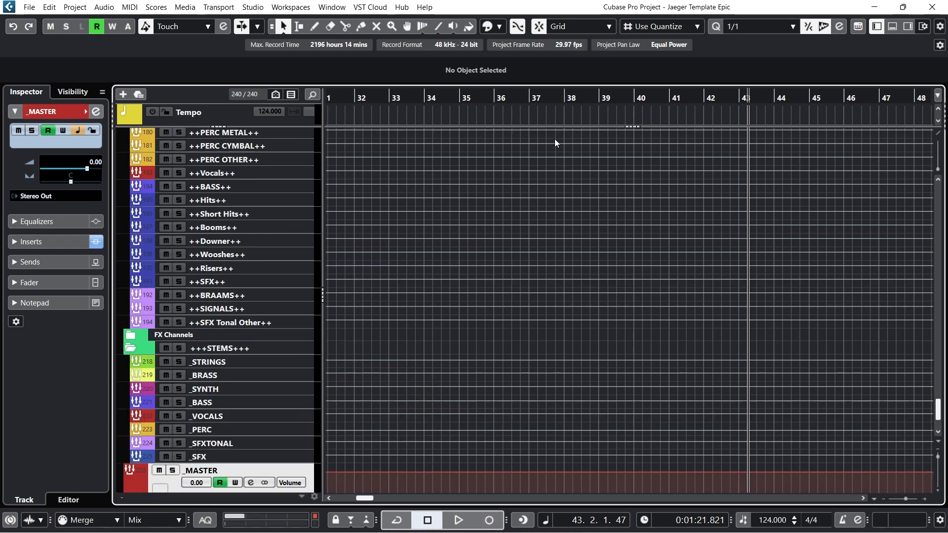
scroll(555, 141, down, 4)
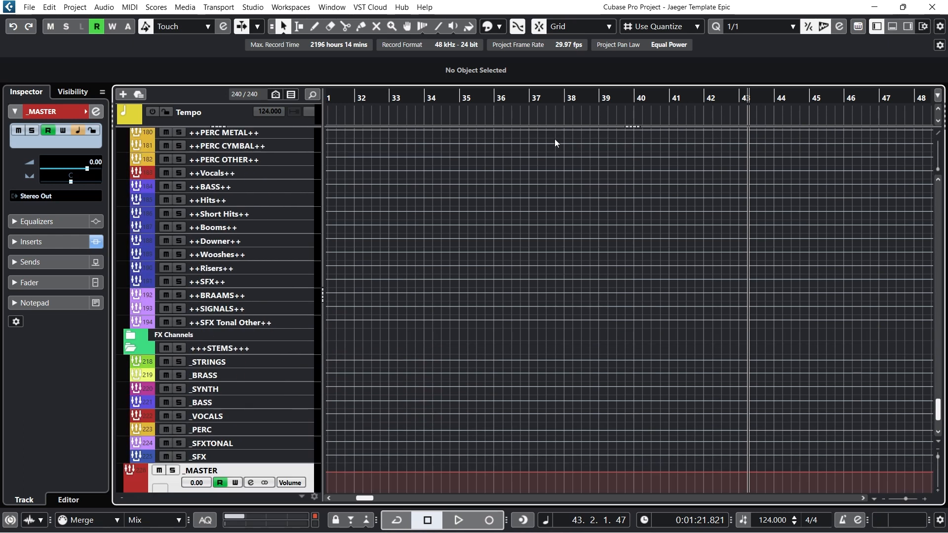